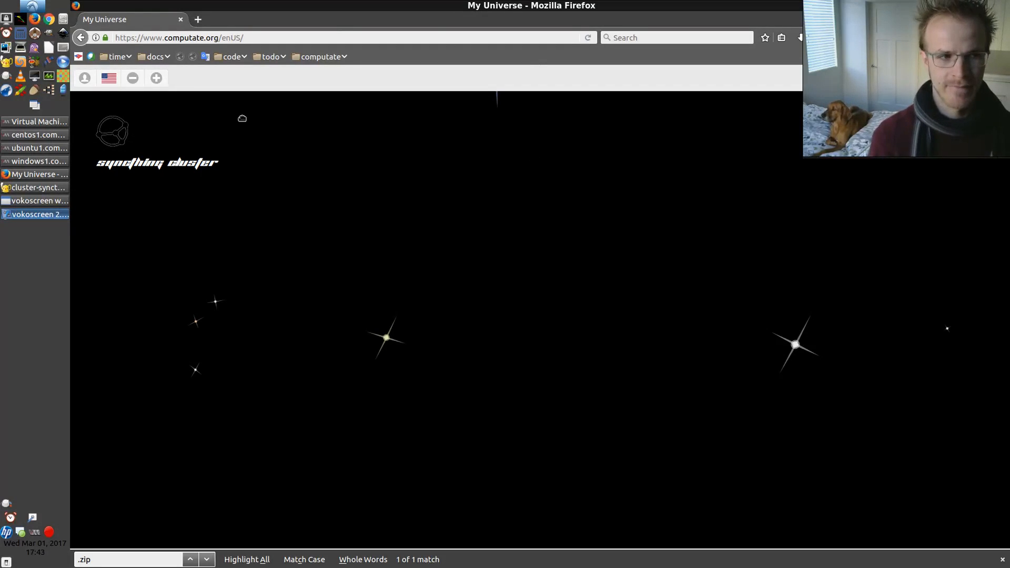
Open the Syncthing cluster presentation and page through its slides on devices and operating systems
{"action": "left_click", "coordinate": [117, 133]}
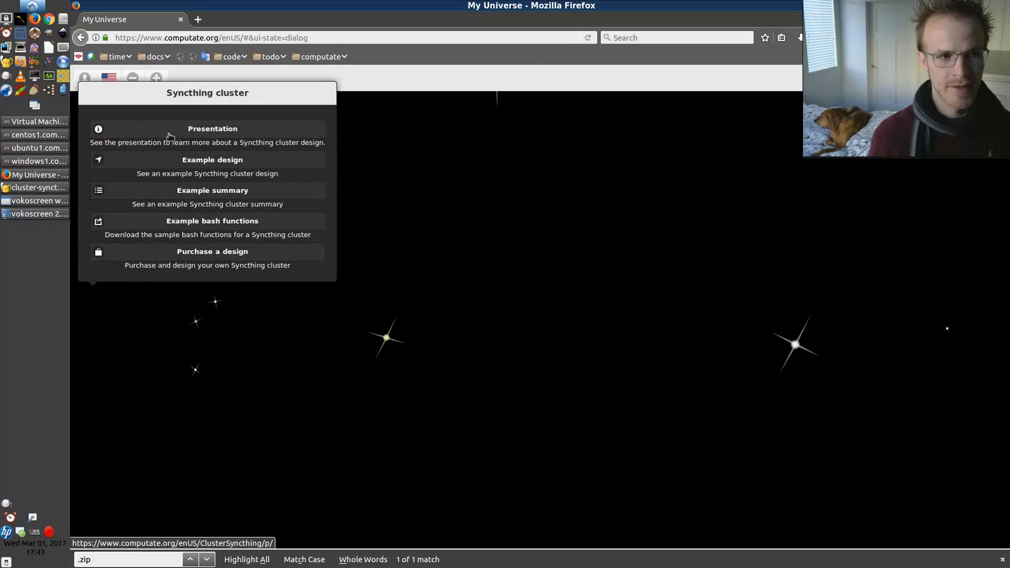
{"action": "left_click", "coordinate": [169, 135]}
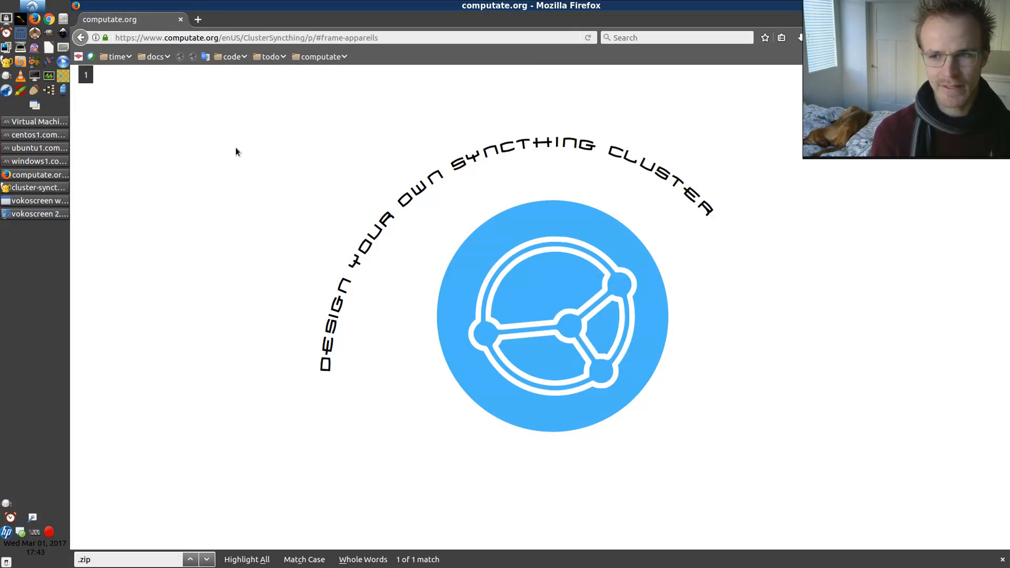
{"action": "left_click", "coordinate": [400, 203]}
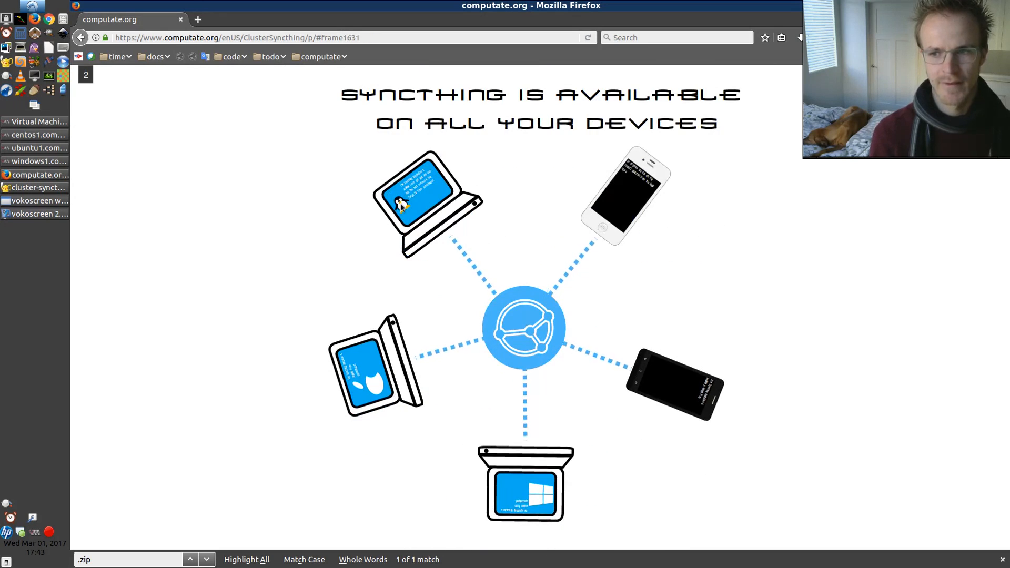
{"action": "left_click", "coordinate": [324, 210]}
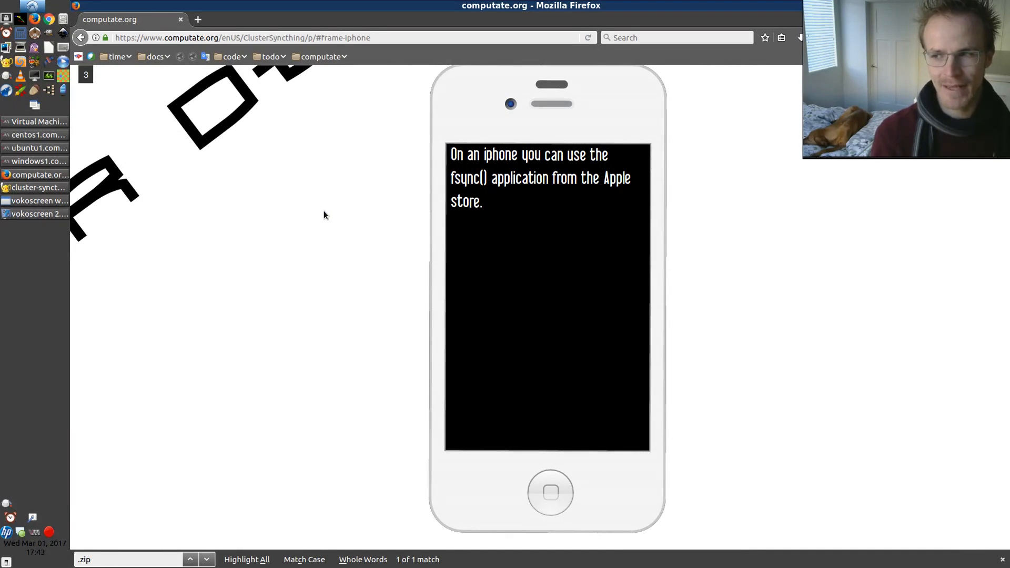
{"action": "left_click", "coordinate": [323, 211]}
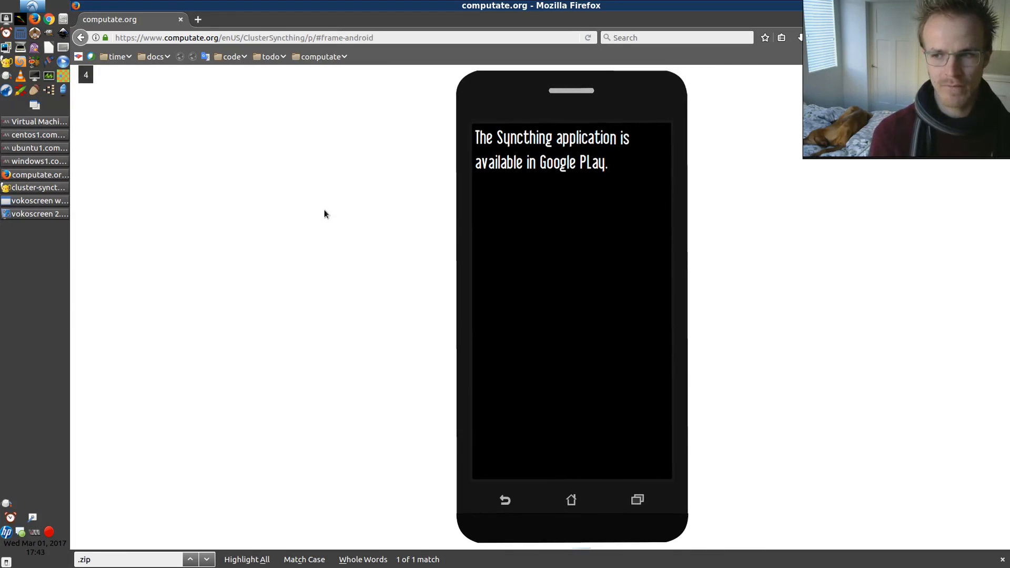
{"action": "left_click", "coordinate": [325, 210]}
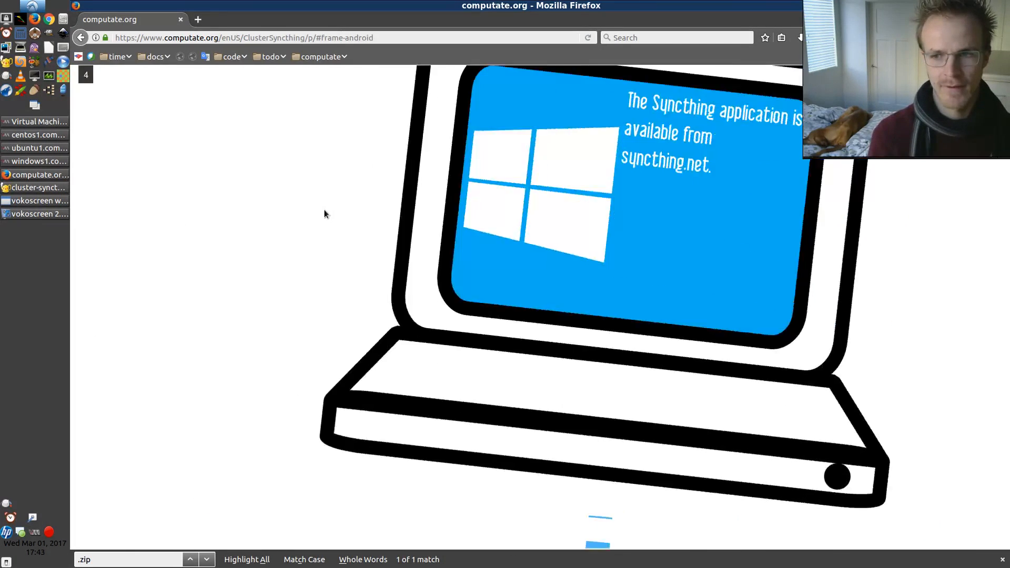
{"action": "left_click", "coordinate": [325, 211]}
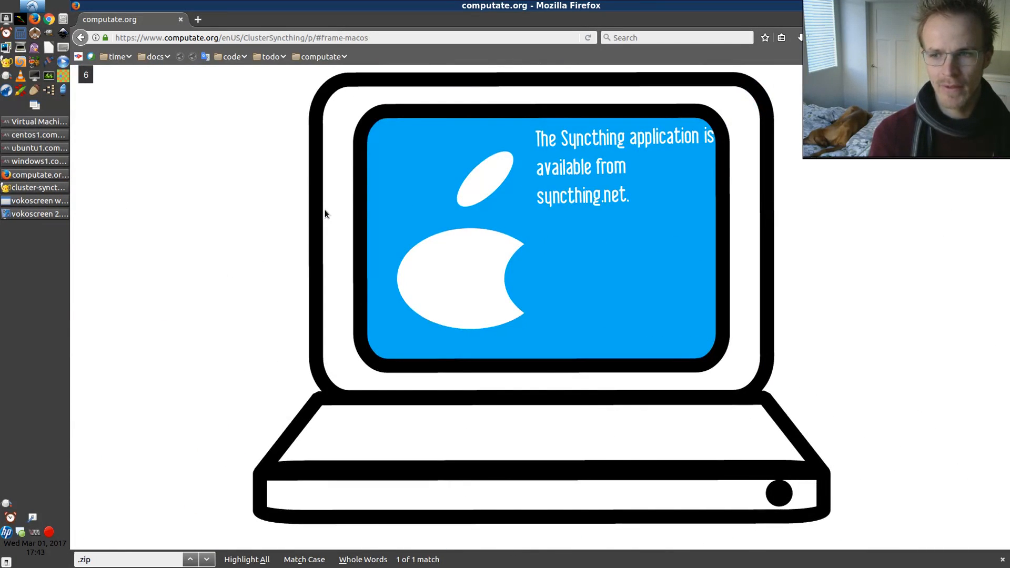
{"action": "left_click", "coordinate": [324, 210]}
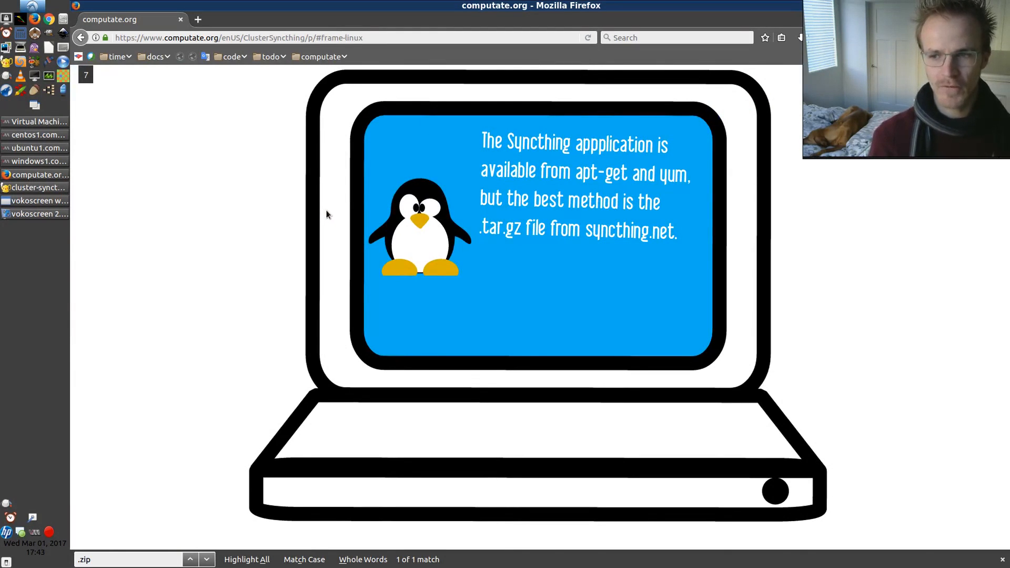
{"action": "left_click", "coordinate": [335, 205]}
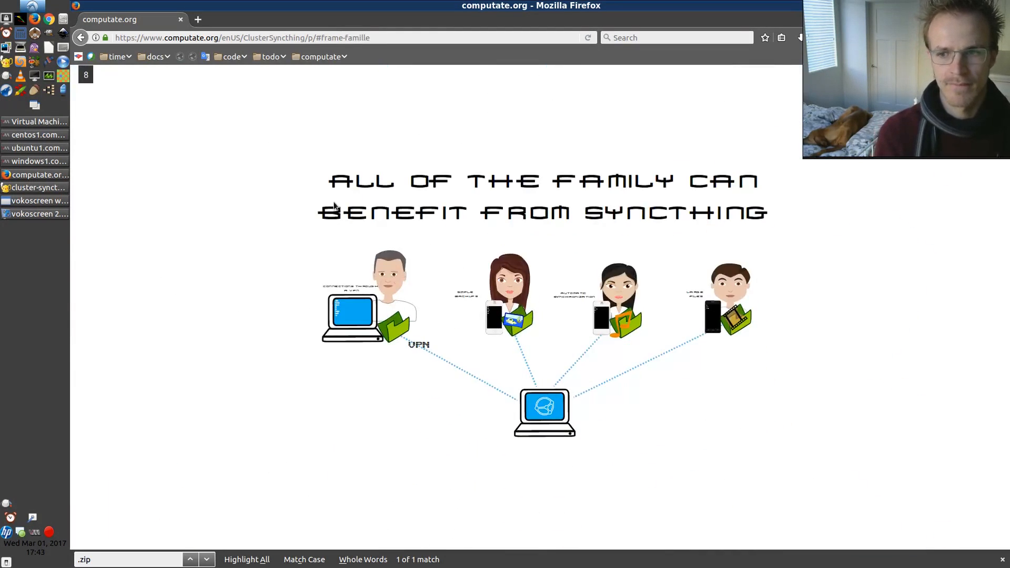
Continue paging through the presentation's family, security, pricing and purchase slides
{"action": "left_click", "coordinate": [333, 205]}
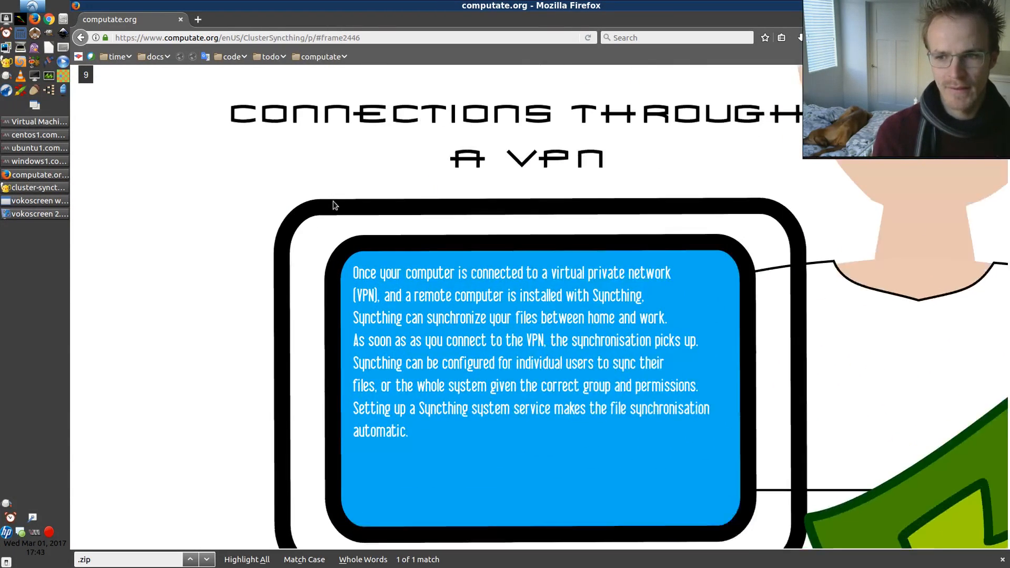
{"action": "left_click", "coordinate": [333, 205]}
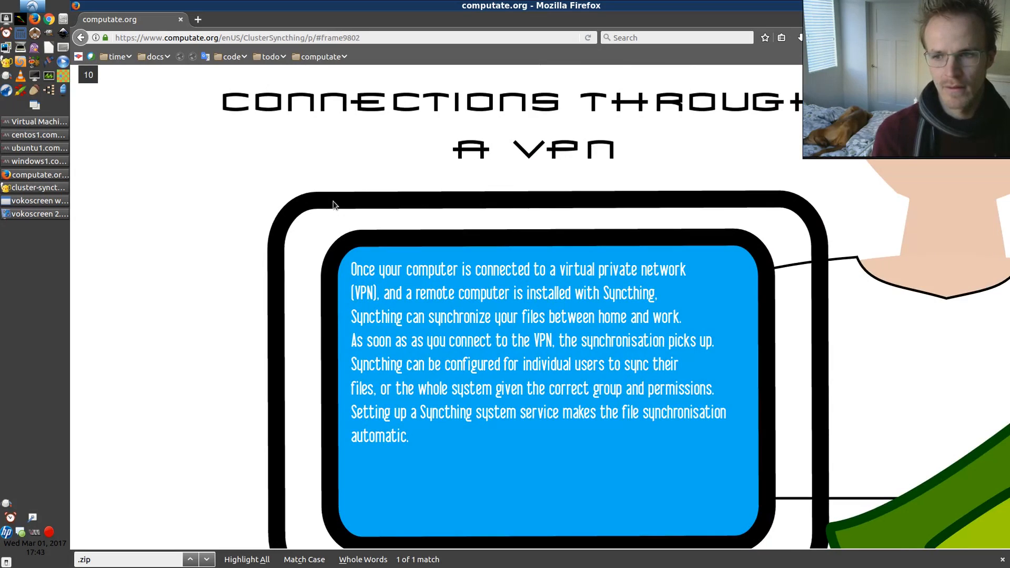
{"action": "left_click", "coordinate": [333, 205]}
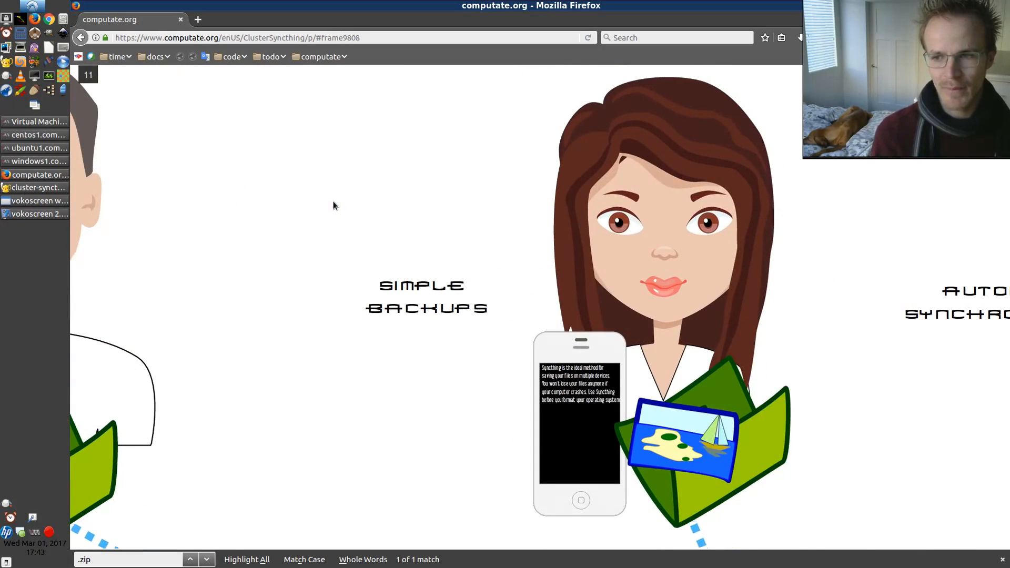
{"action": "left_click", "coordinate": [333, 205]}
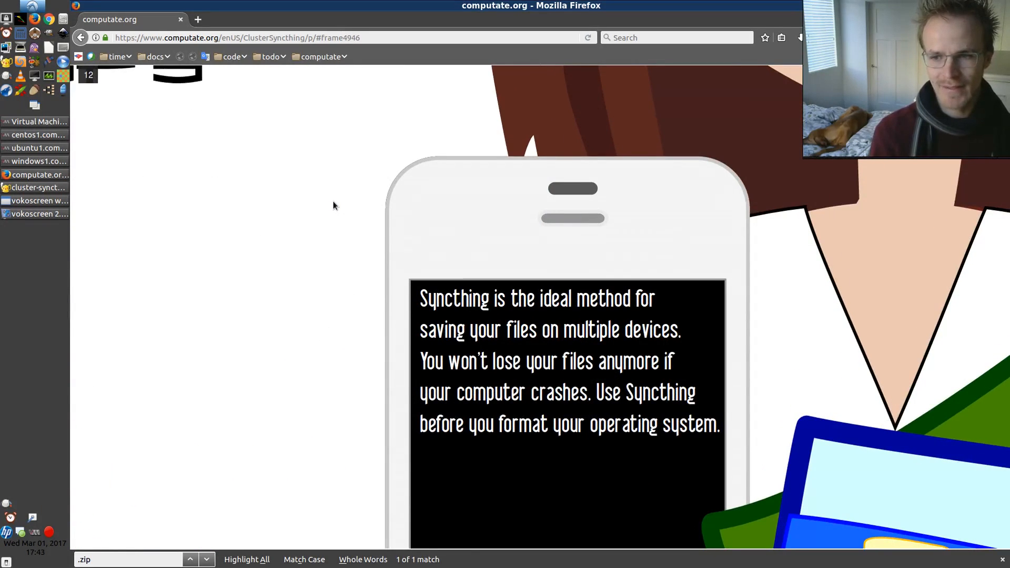
{"action": "left_click", "coordinate": [333, 205]}
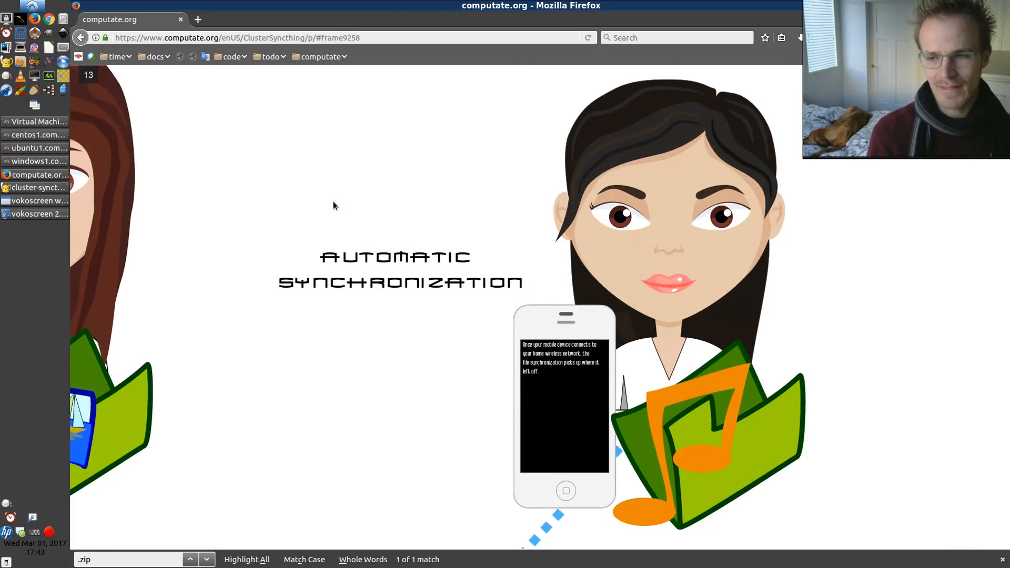
{"action": "left_click", "coordinate": [333, 202]}
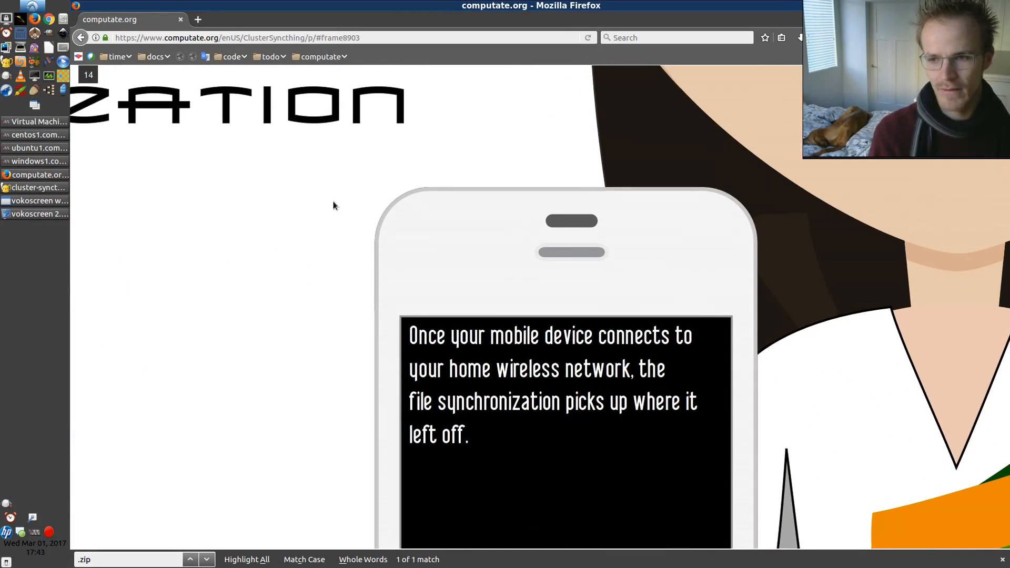
{"action": "left_click", "coordinate": [333, 205]}
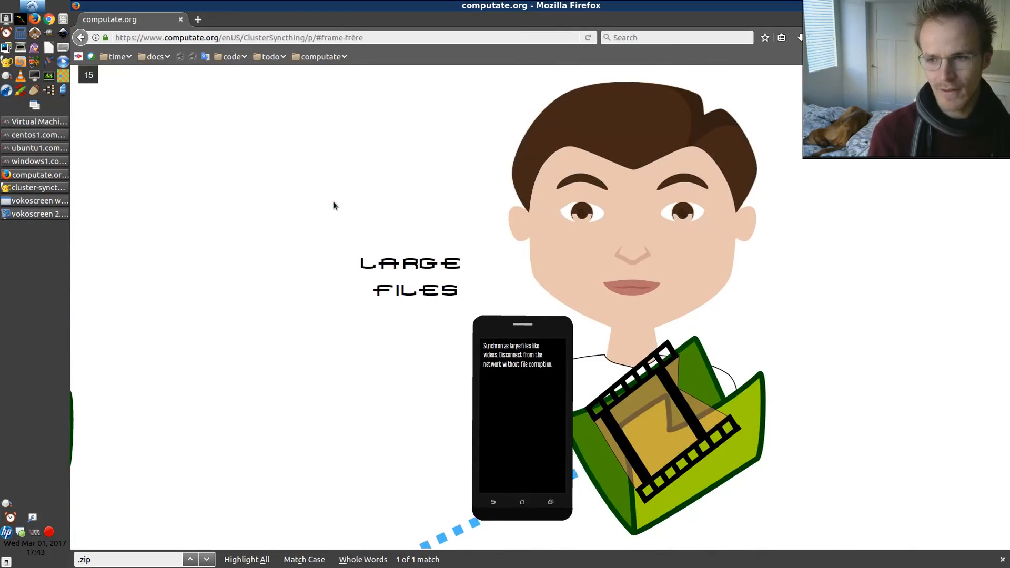
{"action": "left_click", "coordinate": [333, 205]}
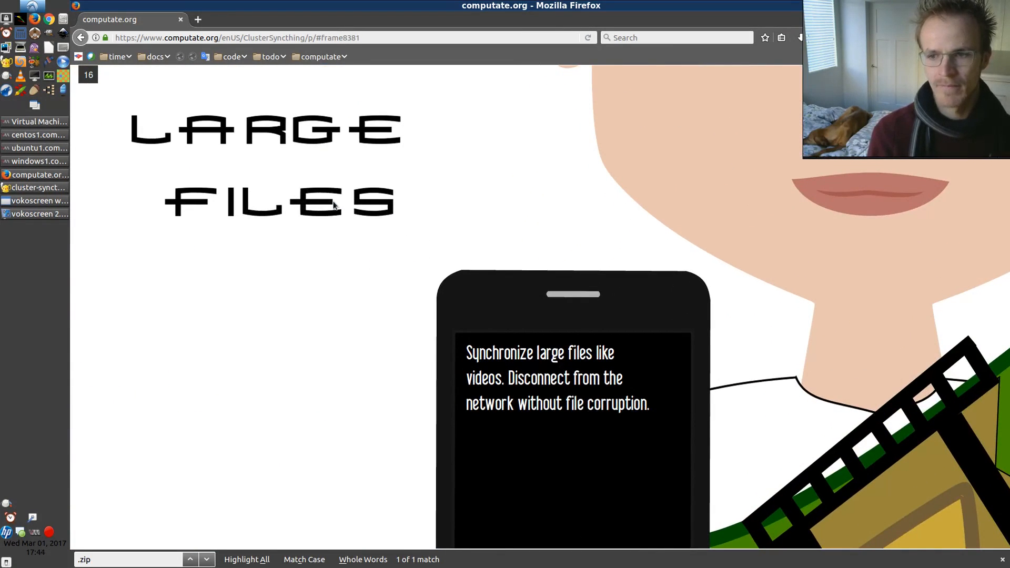
{"action": "left_click", "coordinate": [333, 206]}
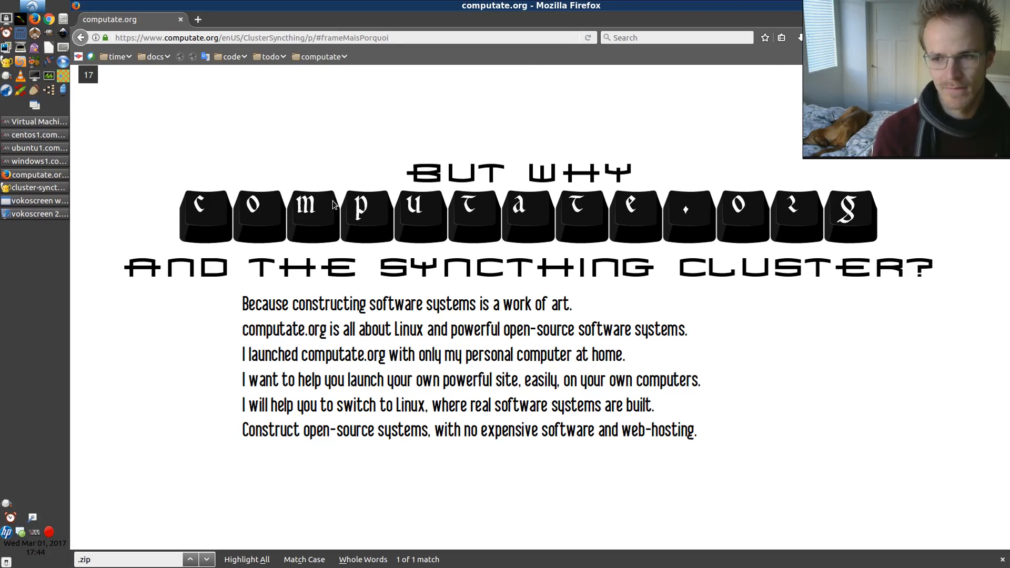
{"action": "key", "text": "Right"}
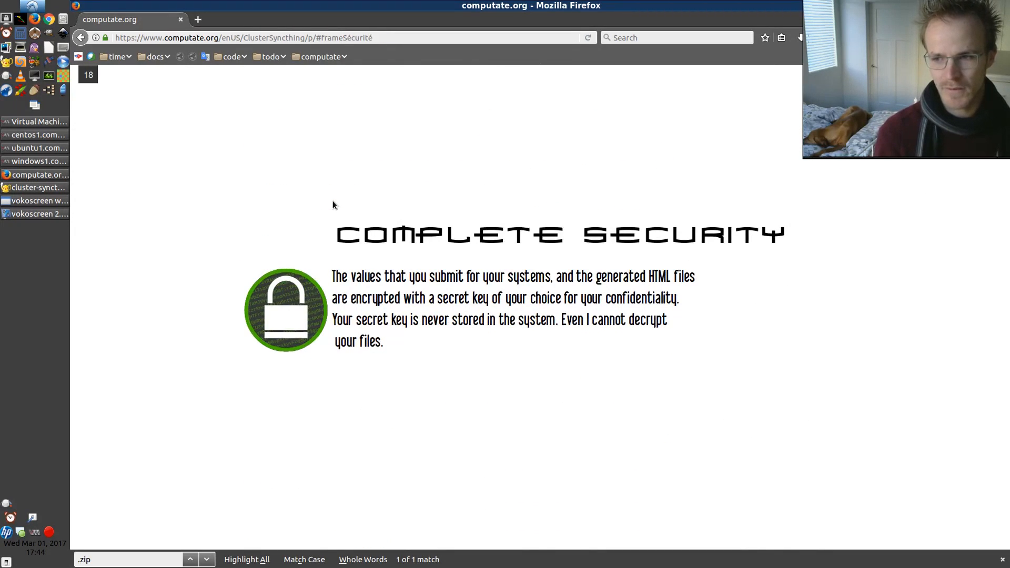
{"action": "key", "text": "Right"}
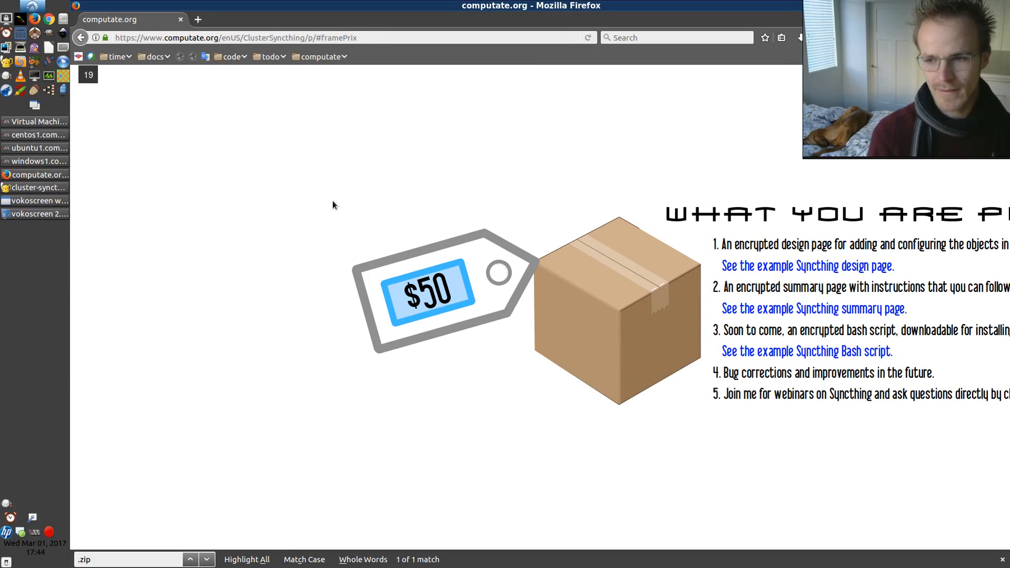
{"action": "key", "text": "Right"}
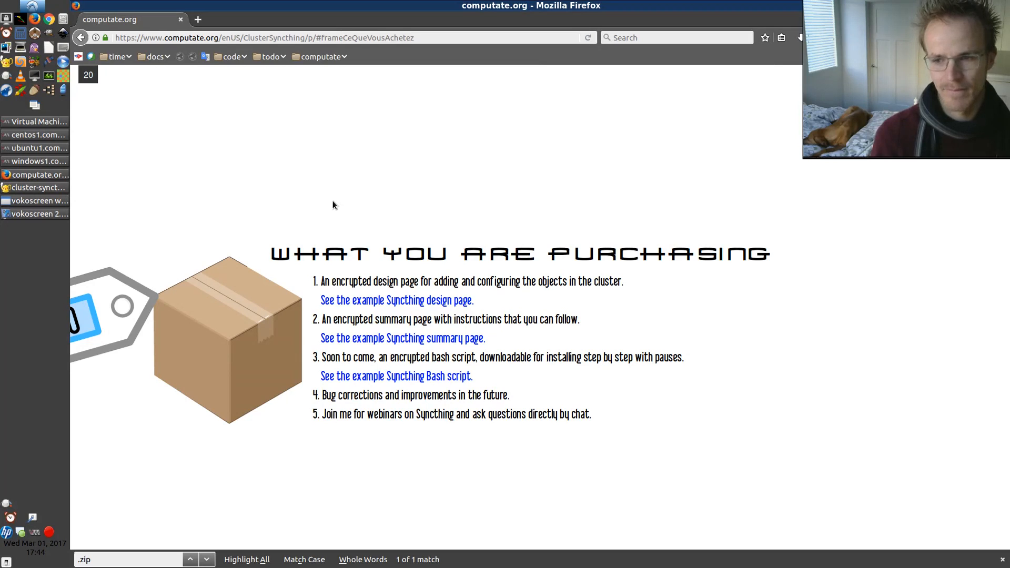
{"action": "key", "text": "Right"}
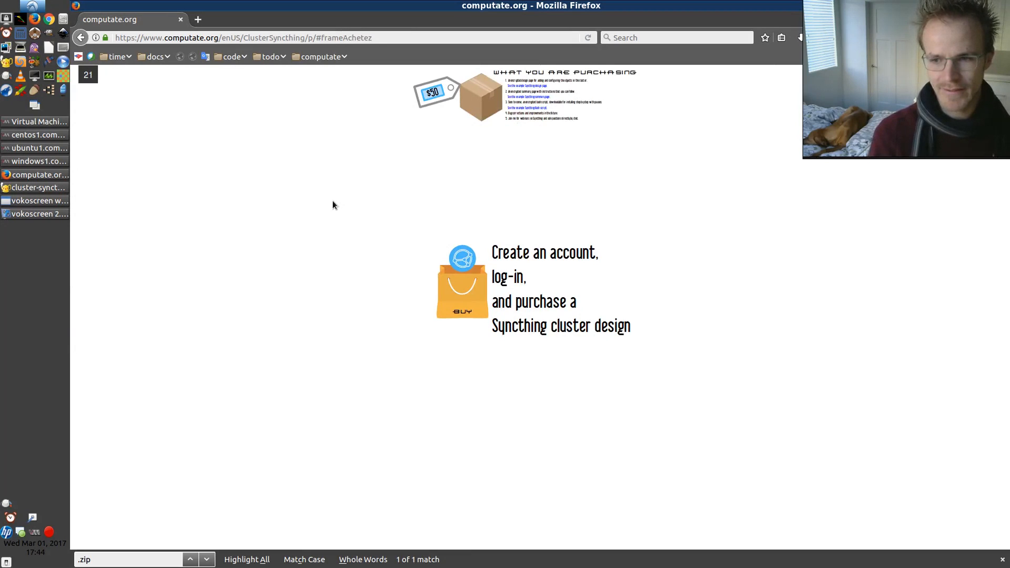
Switch among the windows1, ubuntu1 and centos1 virtual machine windows, bringing CentOS and Windows side by side
{"action": "left_click", "coordinate": [50, 163]}
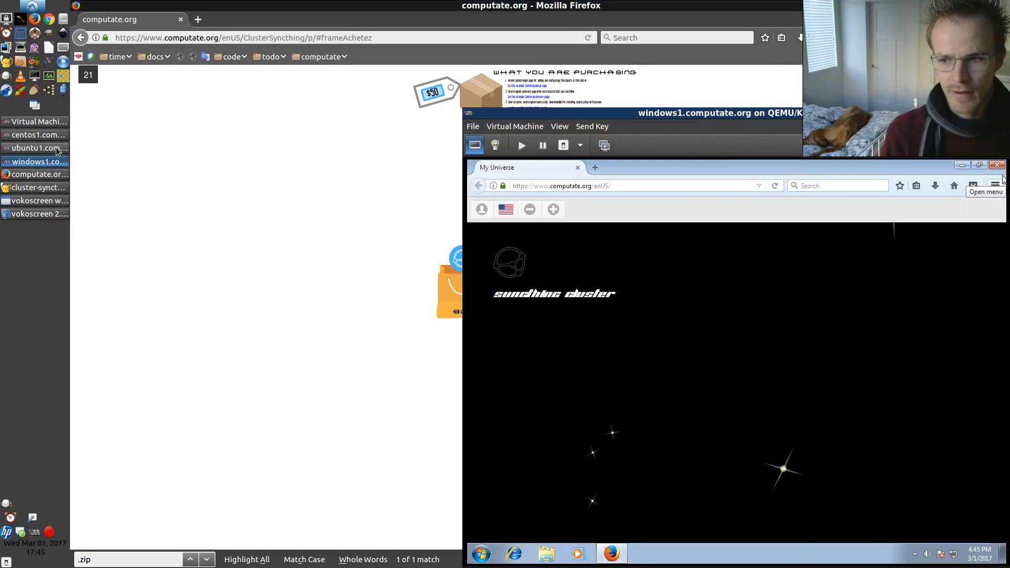
{"action": "left_click", "coordinate": [58, 152]}
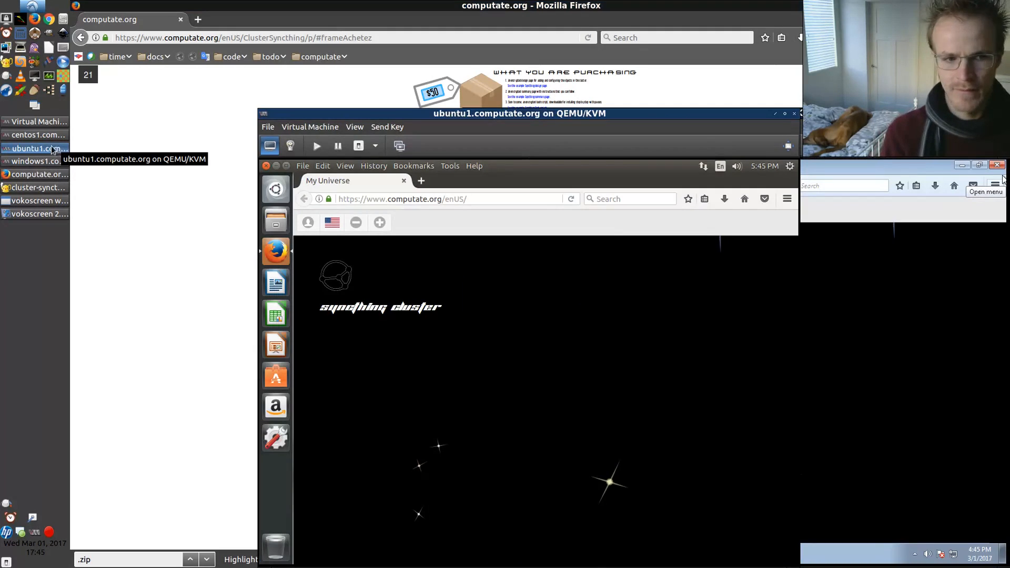
{"action": "left_click", "coordinate": [27, 138]}
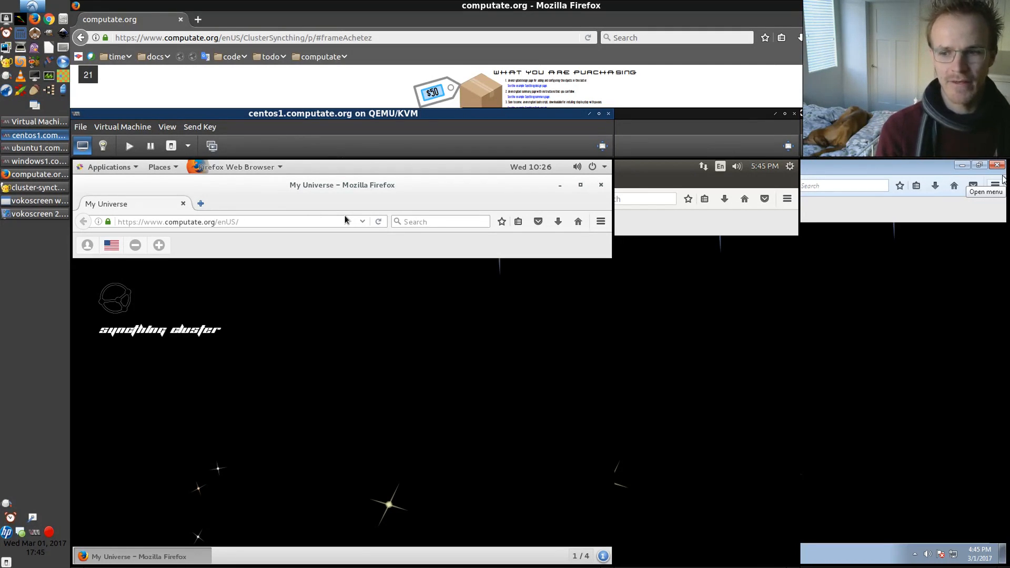
{"action": "left_click", "coordinate": [853, 276]}
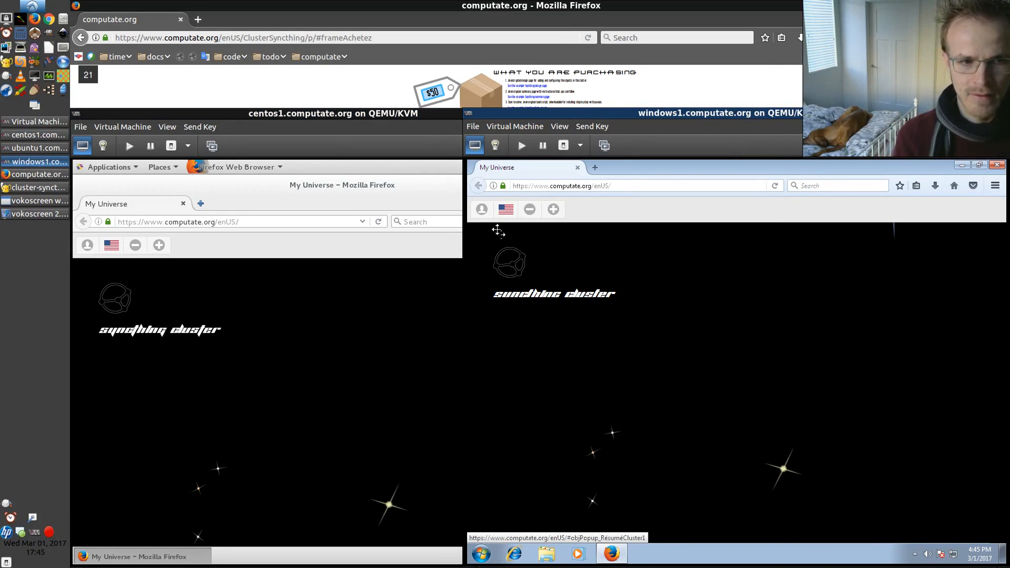
In the Windows virtual machine's browser, log in to computate.org with the account username and password
{"action": "left_click", "coordinate": [481, 209]}
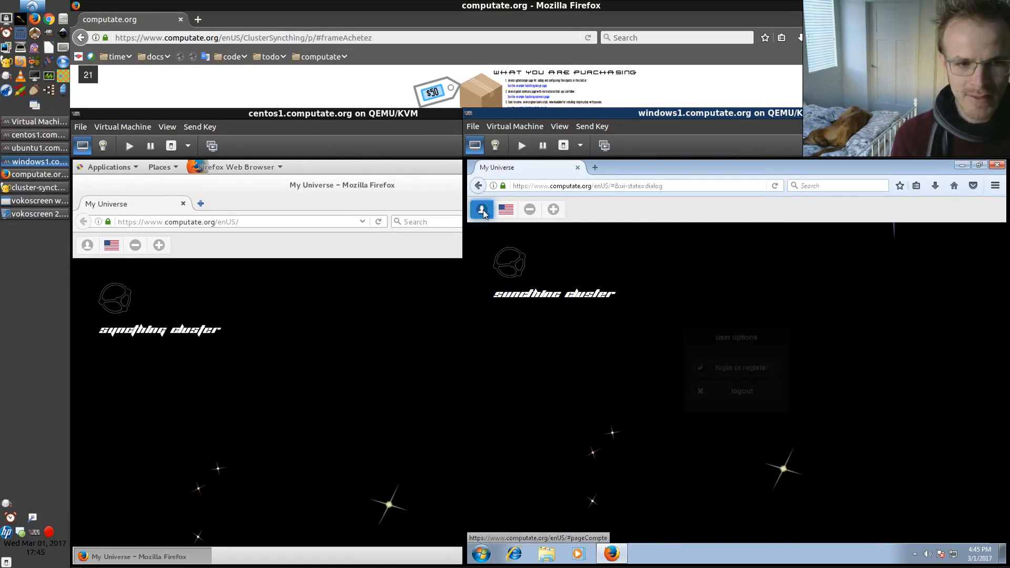
{"action": "left_click", "coordinate": [724, 376]}
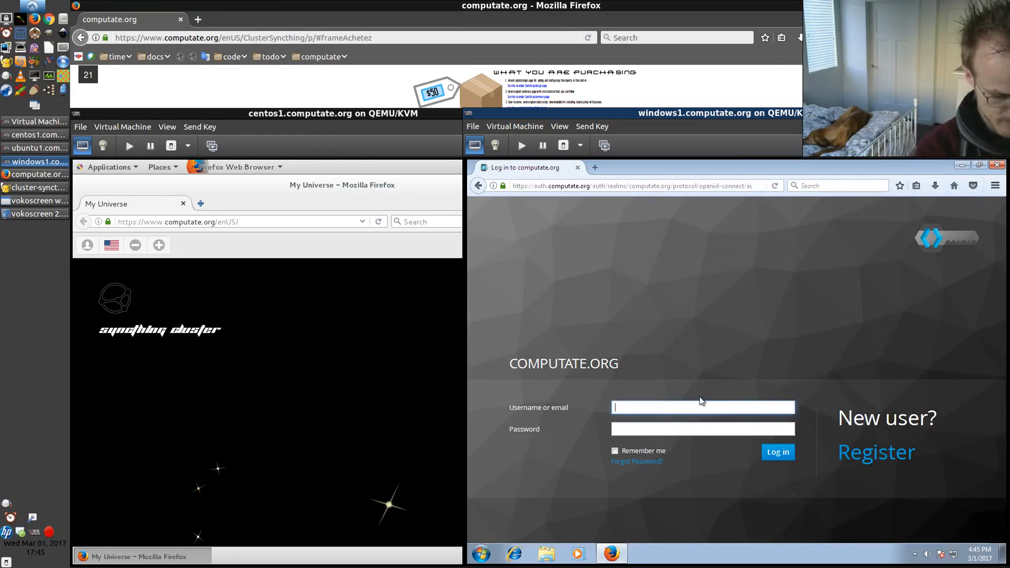
{"action": "type", "text": "computate"}
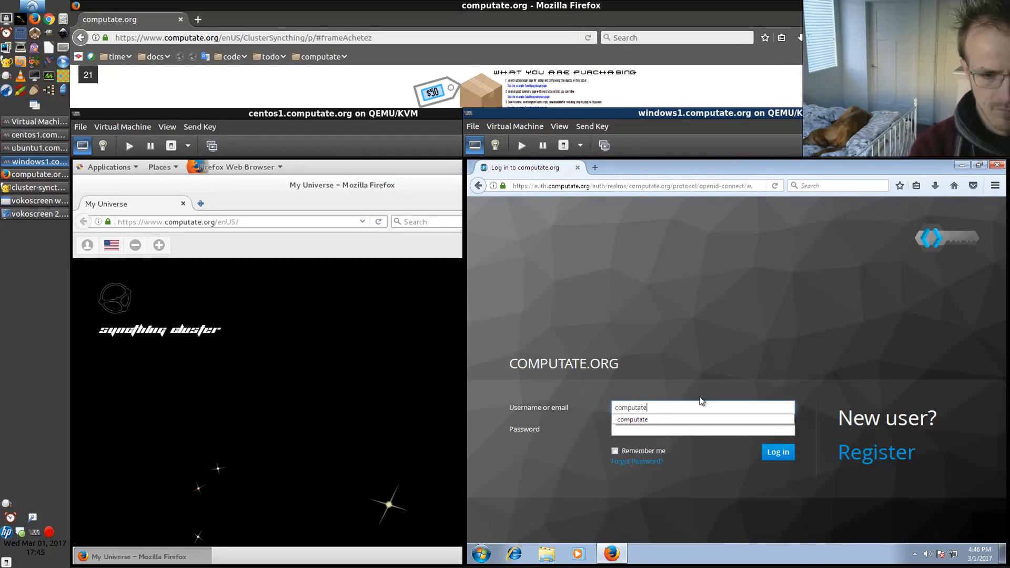
{"action": "key", "text": "Tab"}
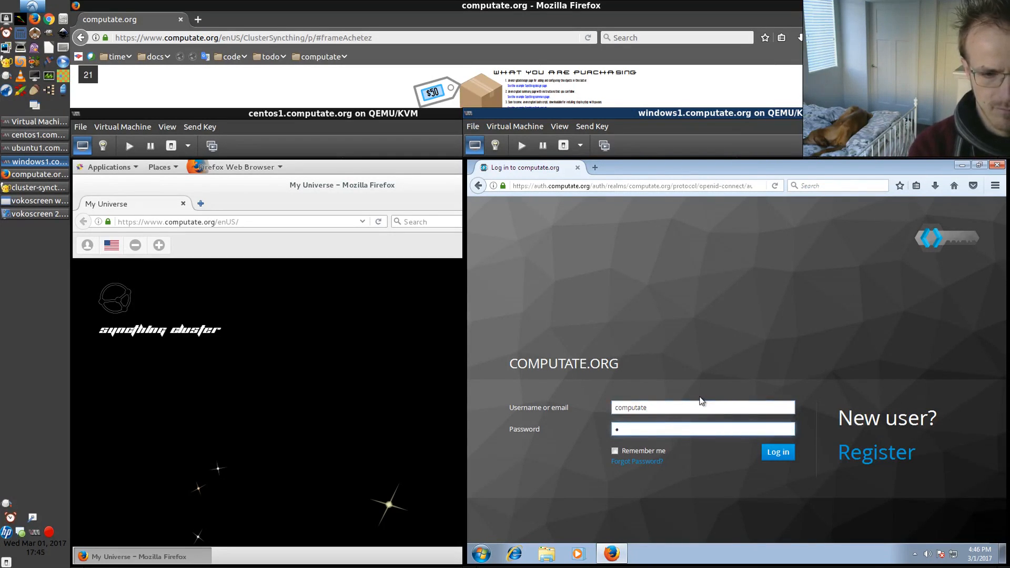
{"action": "key", "text": "BackSpace"}
{"action": "type", "text": "********"}
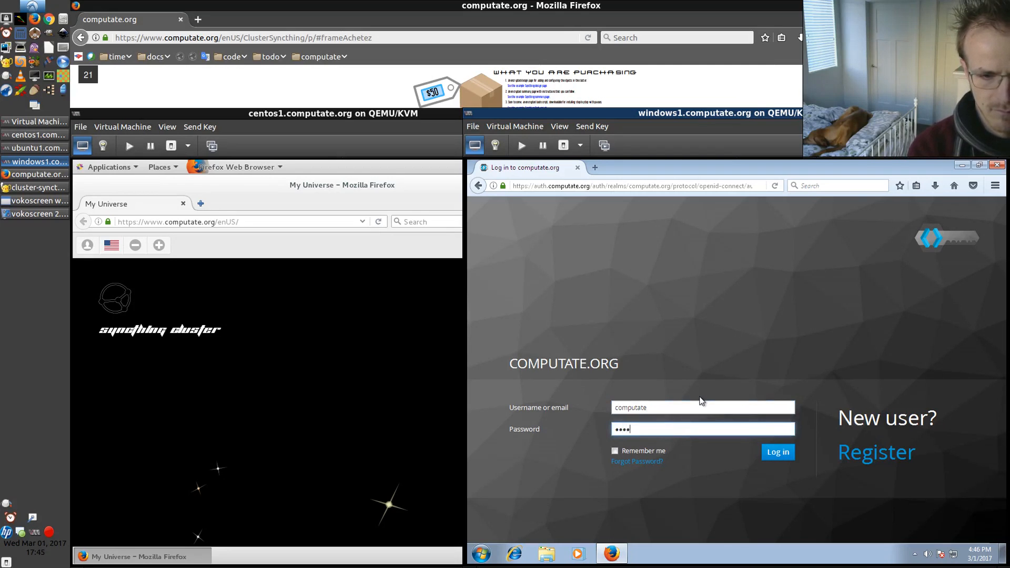
{"action": "key", "text": "Return"}
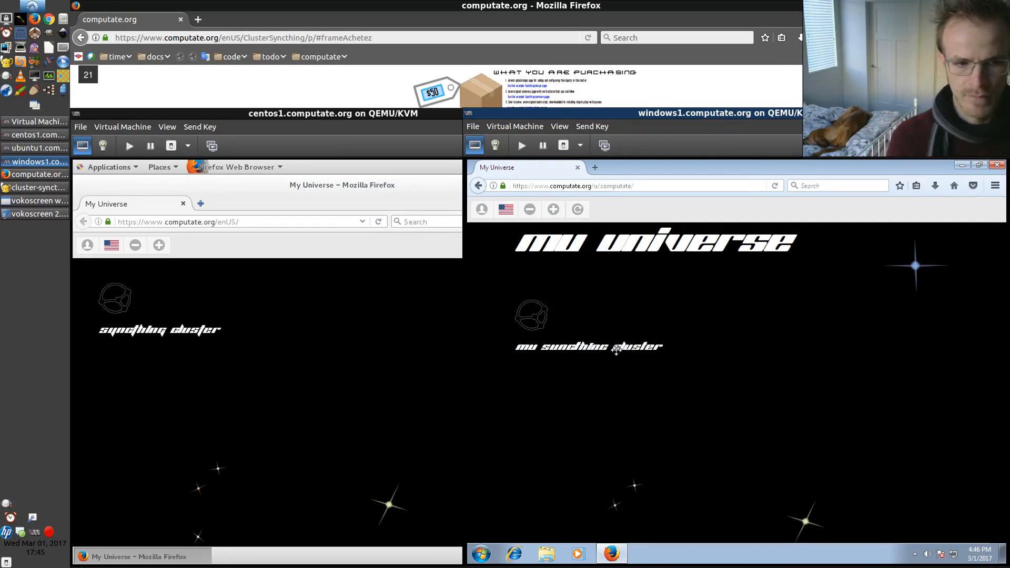
Open My Syncthing cluster design using the stored secret key and view its network, computer and server options
{"action": "left_click", "coordinate": [535, 314]}
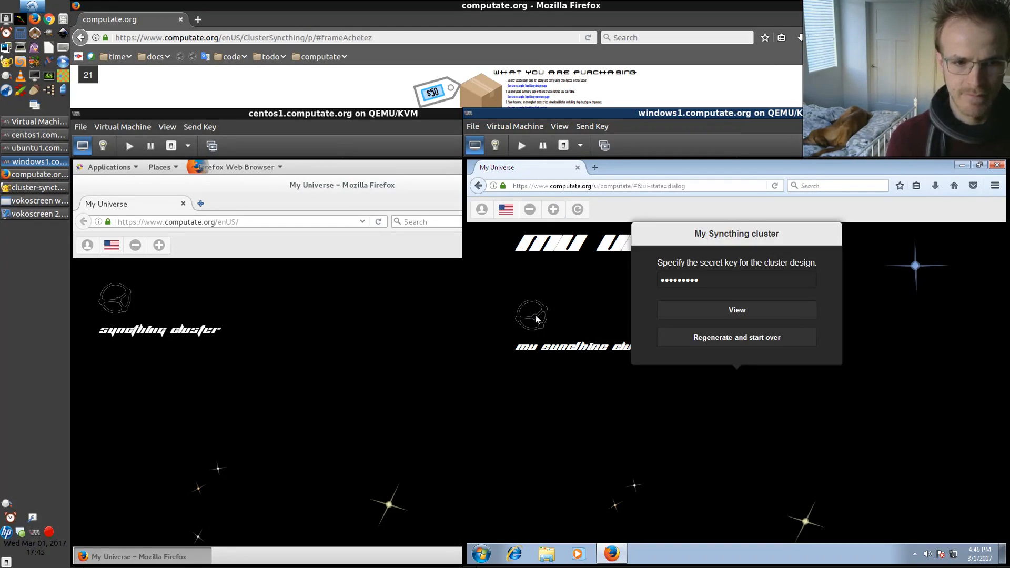
{"action": "left_click", "coordinate": [701, 316]}
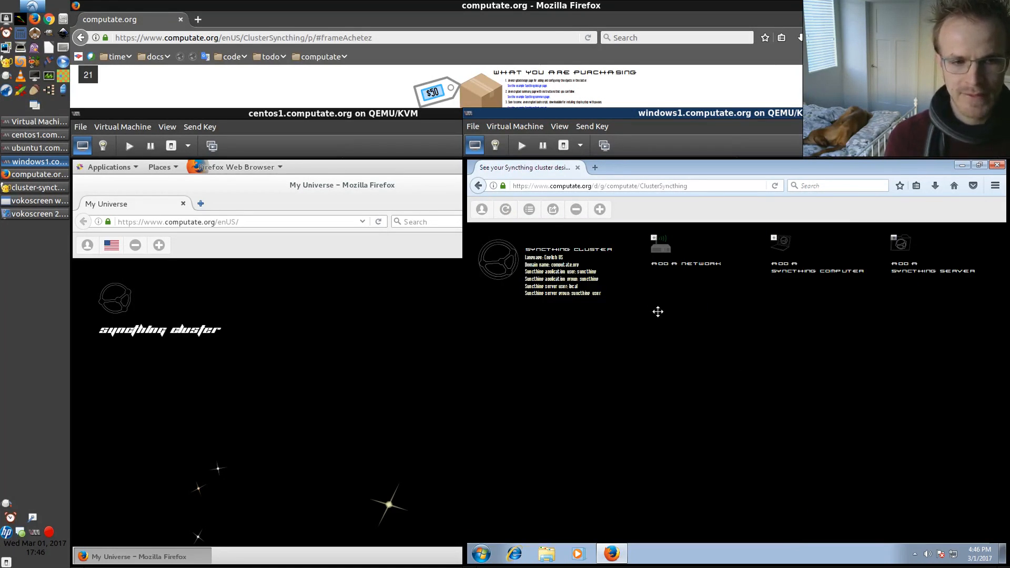
{"action": "left_click_drag", "start_coordinate": [657, 311], "coordinate": [768, 331]}
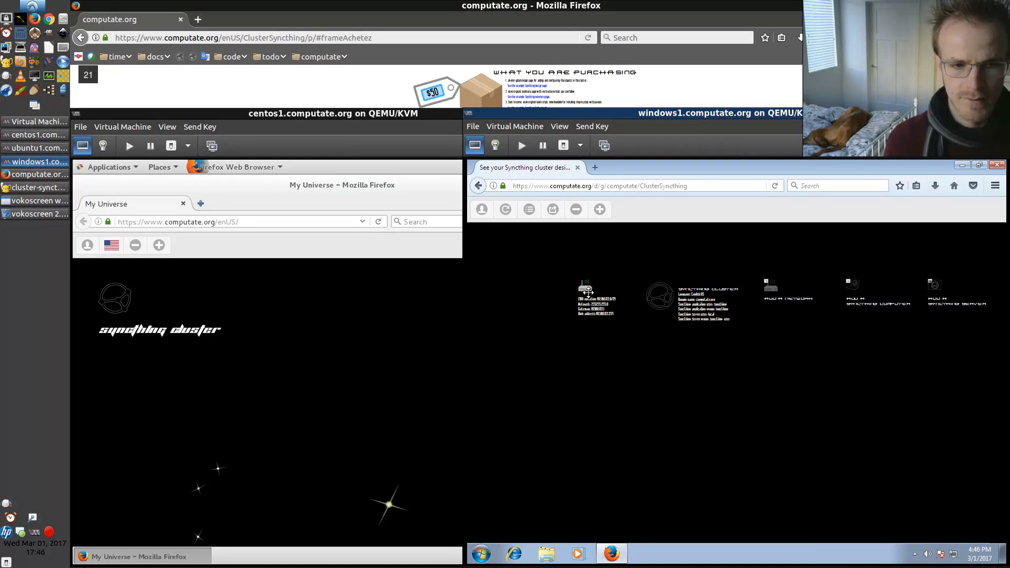
Delete the existing 192.168.122.0/24 network from the Syncthing cluster design
{"action": "scroll", "coordinate": [809, 323], "scroll_direction": "up", "scroll_amount": 5}
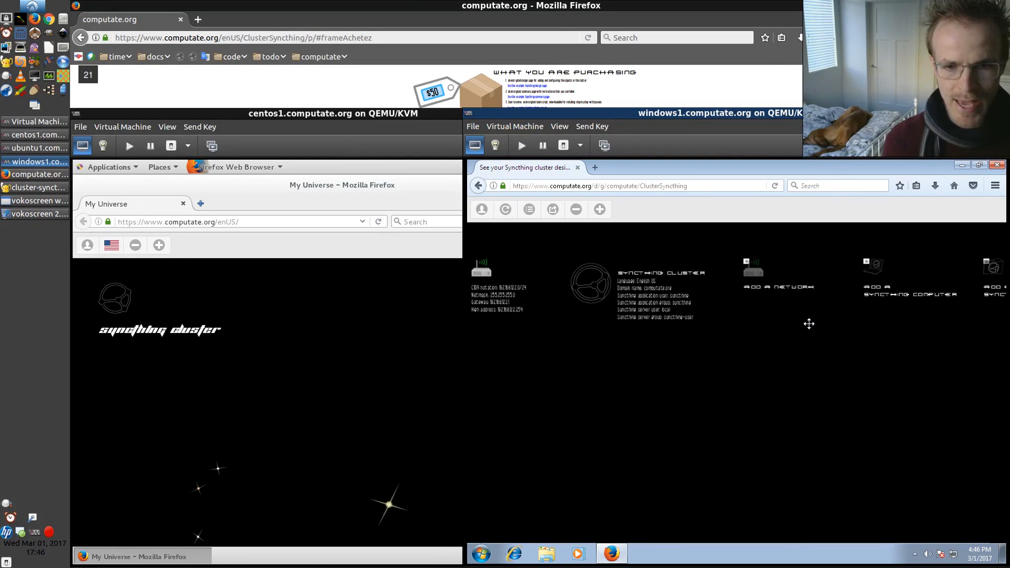
{"action": "left_click_drag", "start_coordinate": [818, 320], "coordinate": [589, 324]}
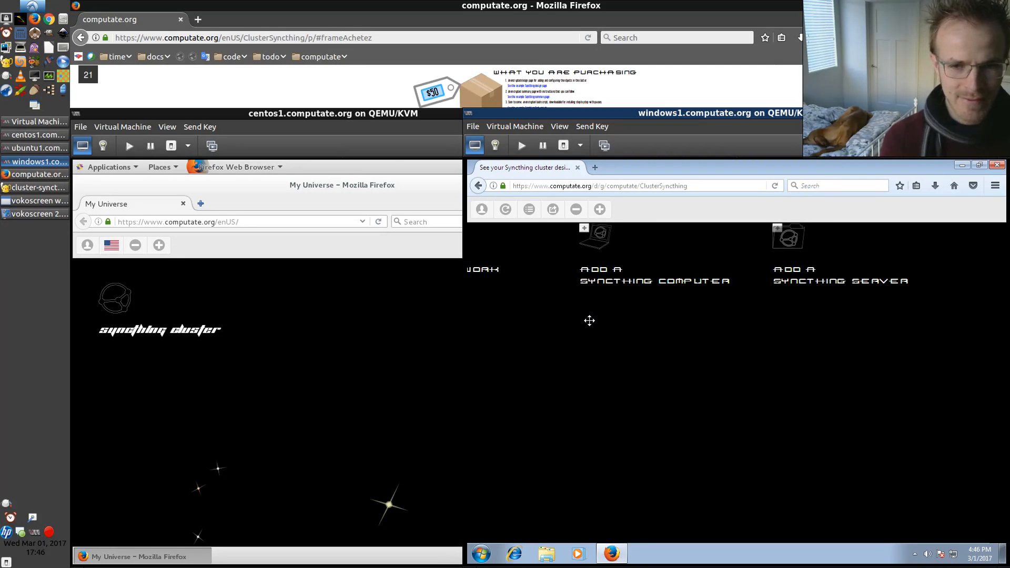
{"action": "left_click_drag", "start_coordinate": [575, 321], "coordinate": [999, 343]}
{"action": "left_click_drag", "start_coordinate": [539, 342], "coordinate": [684, 367]}
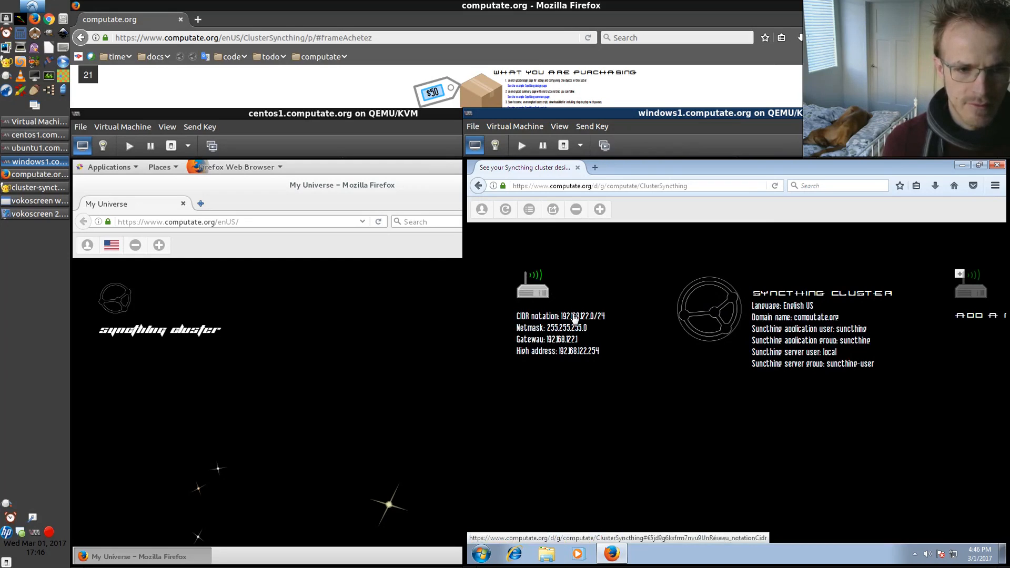
{"action": "left_click", "coordinate": [530, 287]}
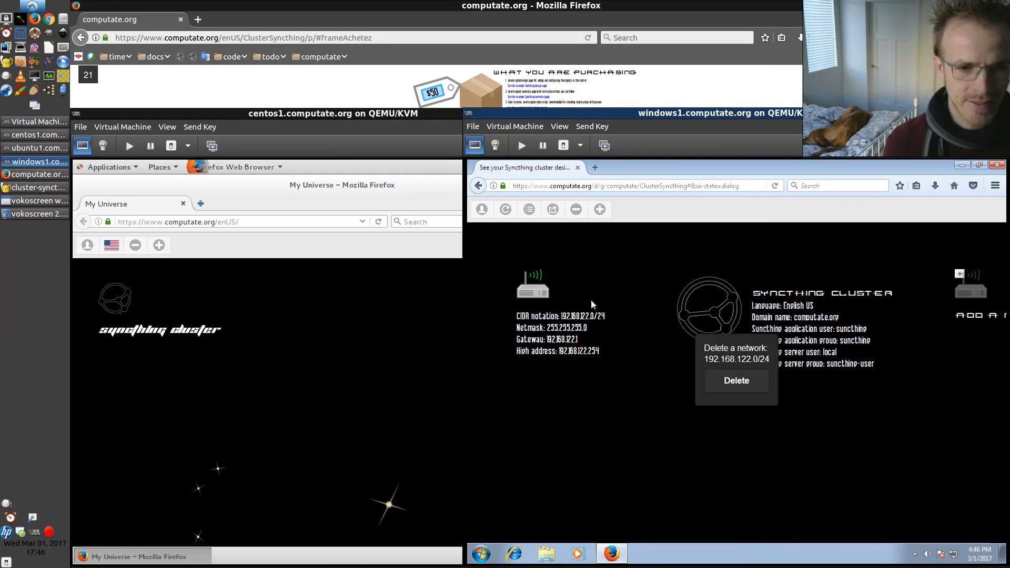
{"action": "left_click", "coordinate": [735, 381]}
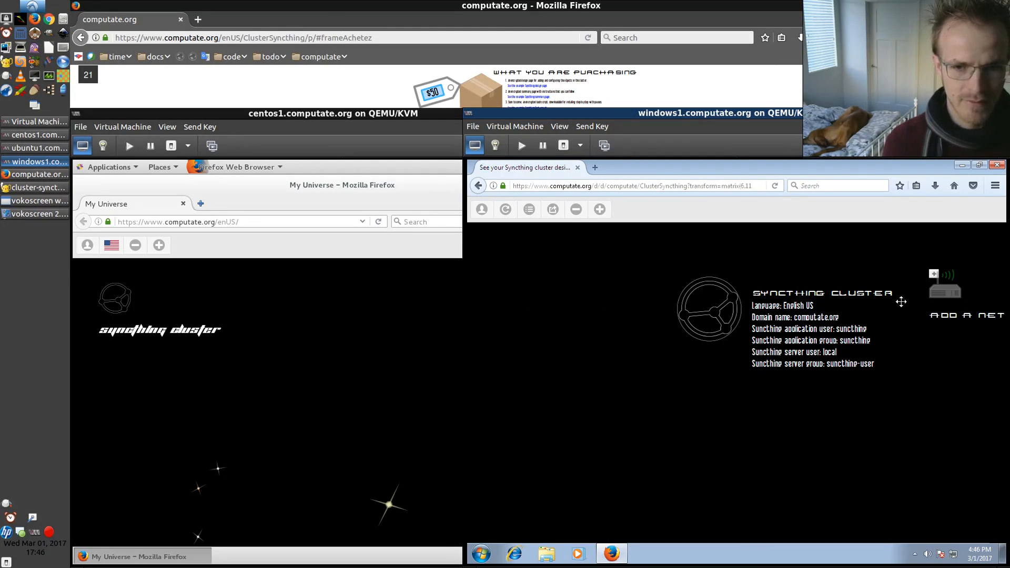
Add a new network to the Syncthing cluster design
{"action": "left_click_drag", "start_coordinate": [961, 390], "coordinate": [787, 378]}
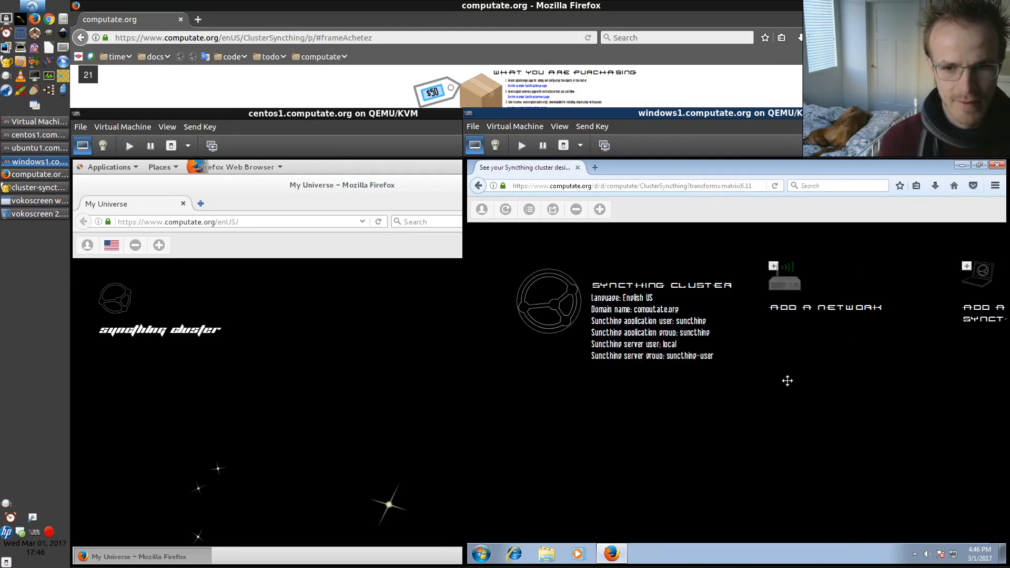
{"action": "left_click", "coordinate": [762, 280]}
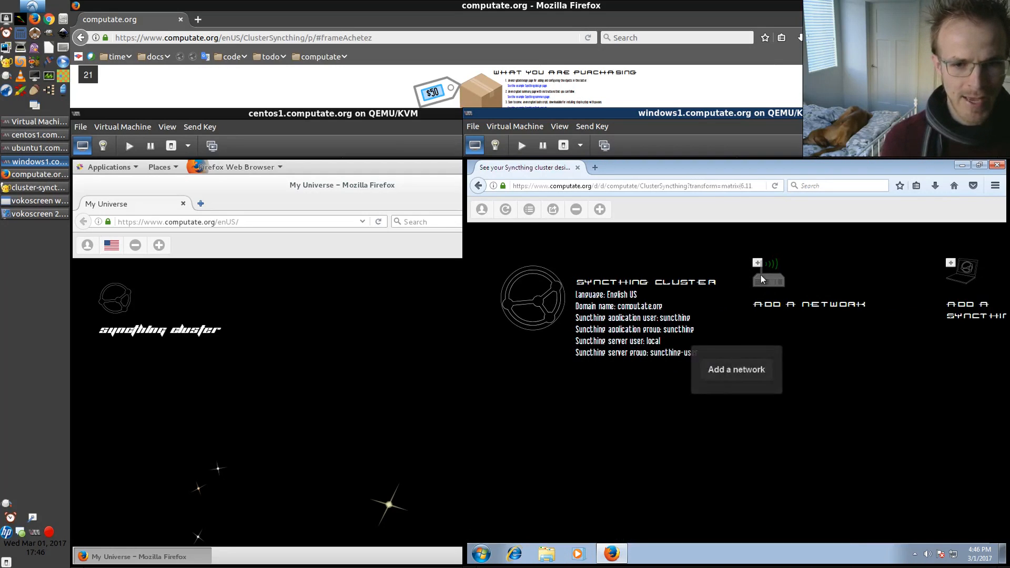
{"action": "left_click", "coordinate": [737, 370]}
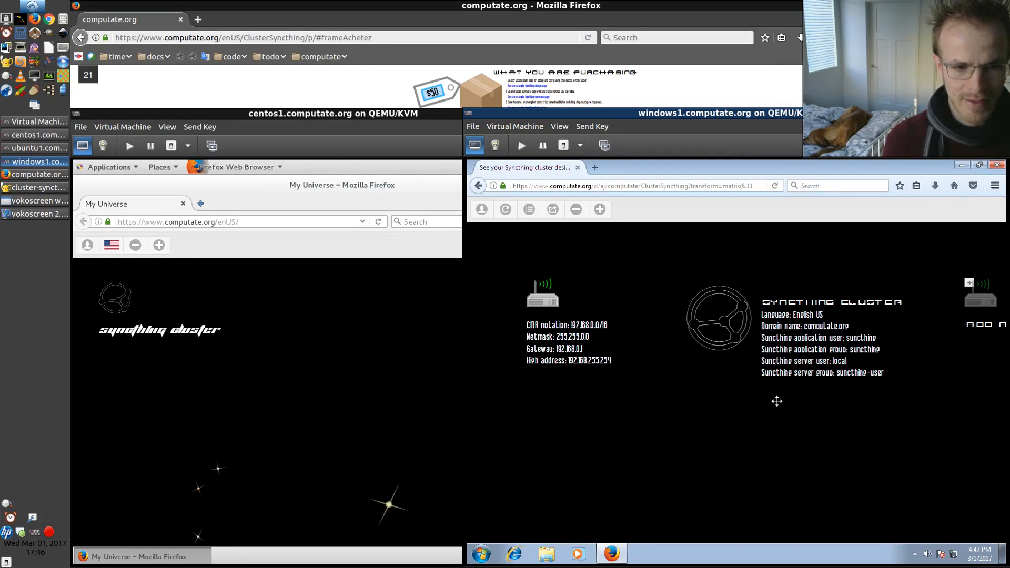
Open the cluster's language setting and keep English US selected
{"action": "left_click", "coordinate": [803, 317]}
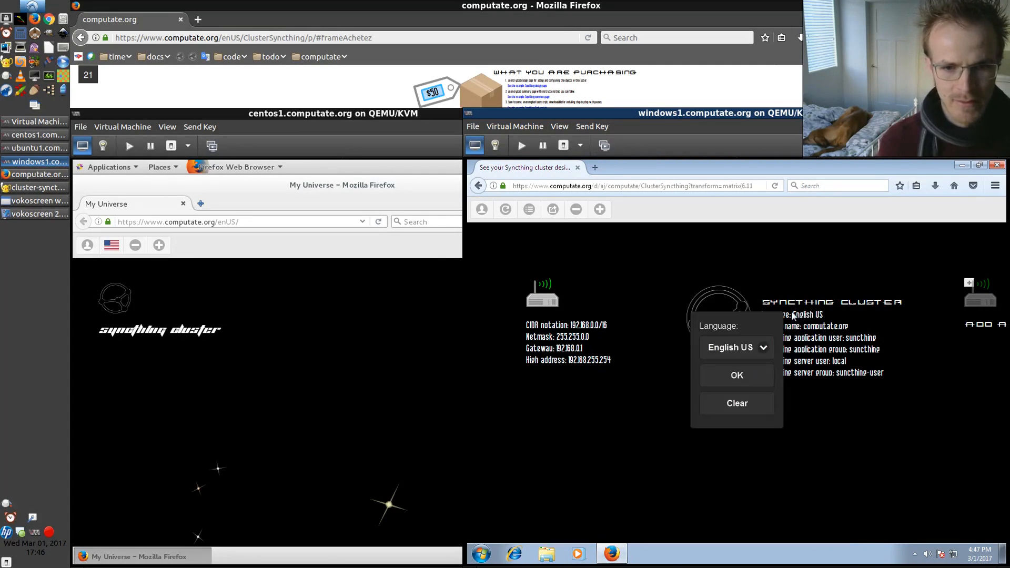
{"action": "left_click", "coordinate": [741, 356]}
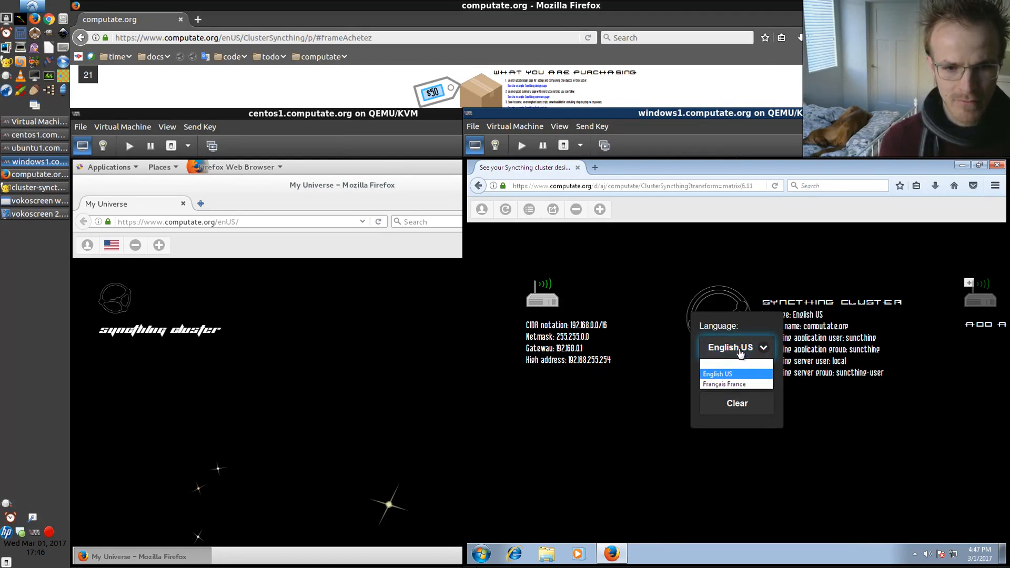
{"action": "left_click", "coordinate": [728, 290]}
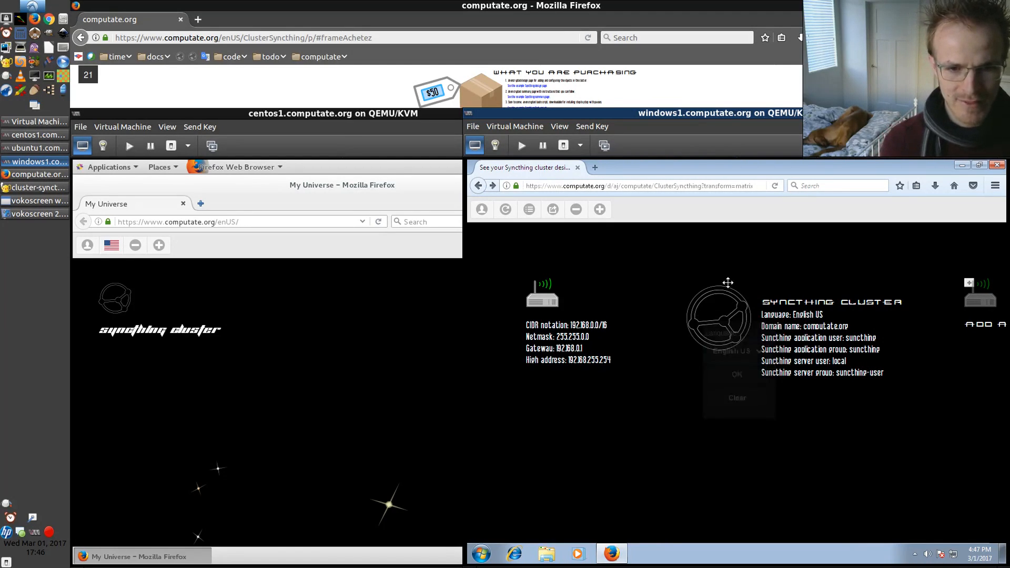
{"action": "left_click", "coordinate": [818, 331]}
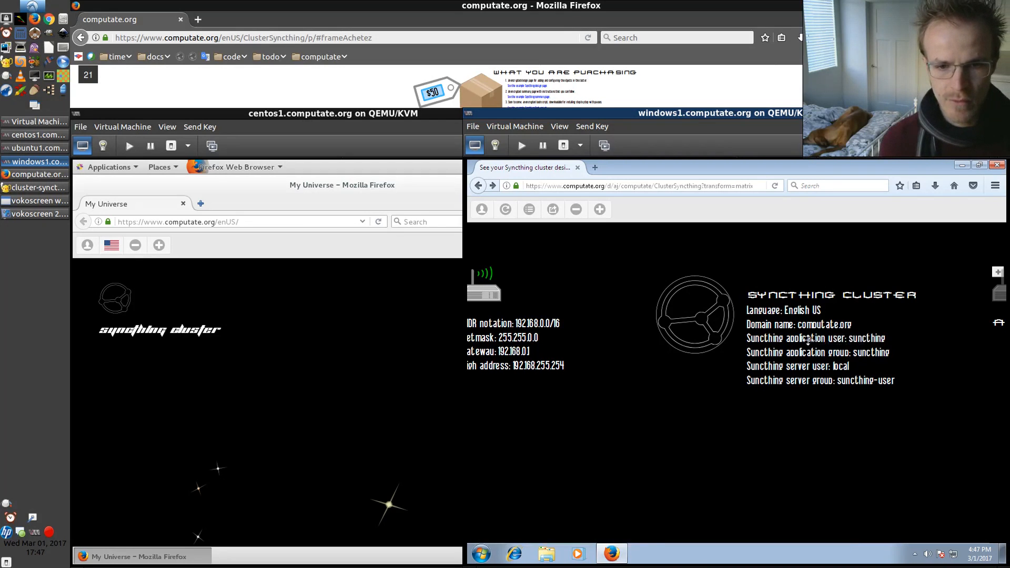
Open the Syncthing application user and application group settings and keep syncthing for both
{"action": "left_click_drag", "start_coordinate": [806, 339], "coordinate": [755, 334]}
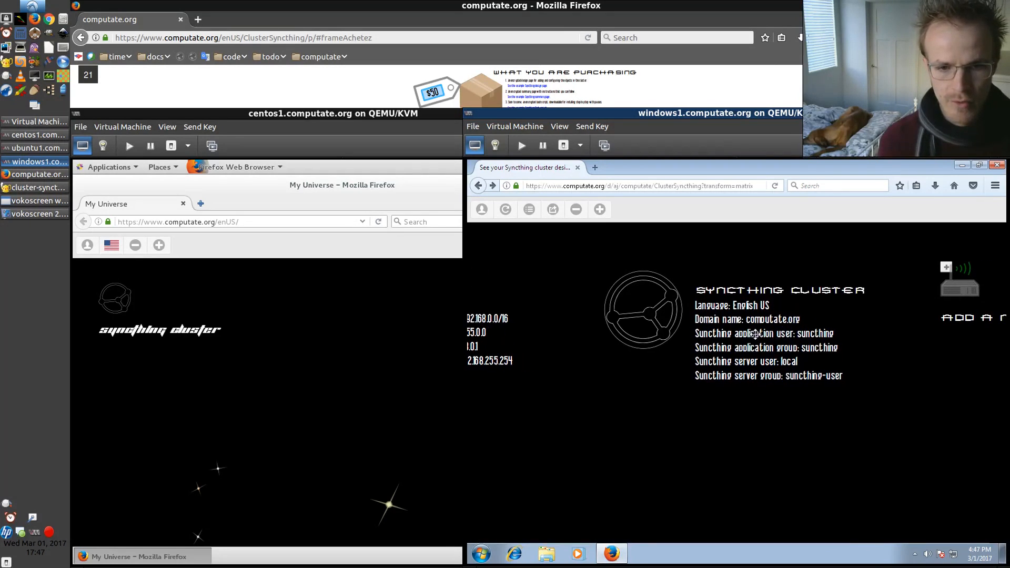
{"action": "left_click", "coordinate": [819, 337]}
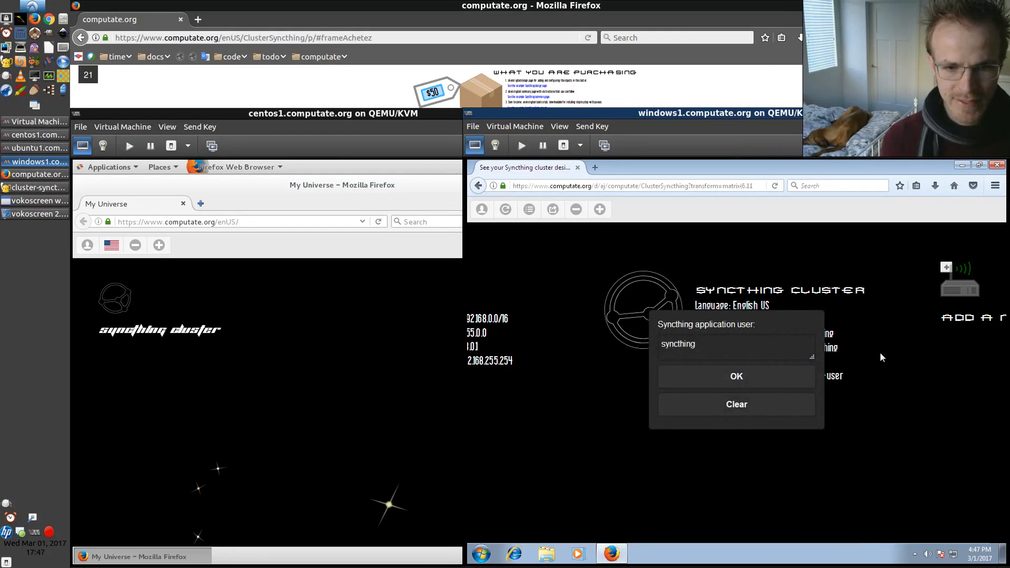
{"action": "key", "text": "Return"}
{"action": "left_click", "coordinate": [847, 349]}
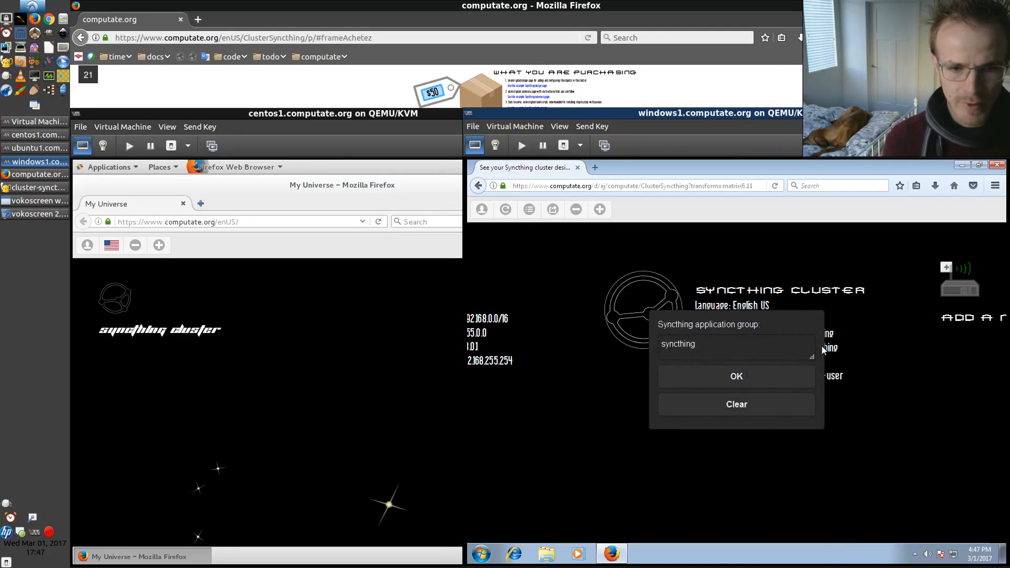
{"action": "key", "text": "Return"}
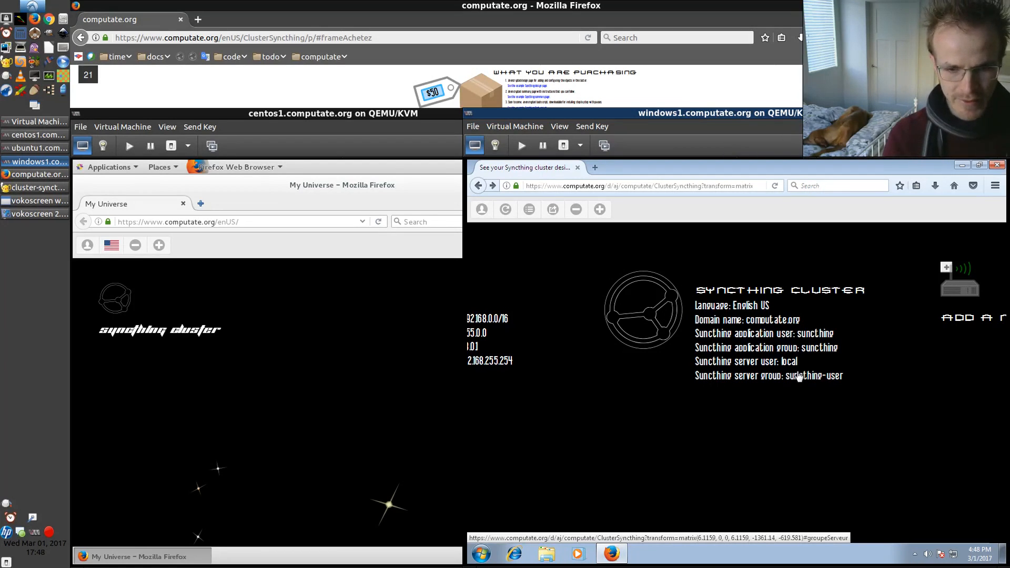
Open the new network's CIDR notation for editing
{"action": "left_click_drag", "start_coordinate": [626, 375], "coordinate": [762, 373]}
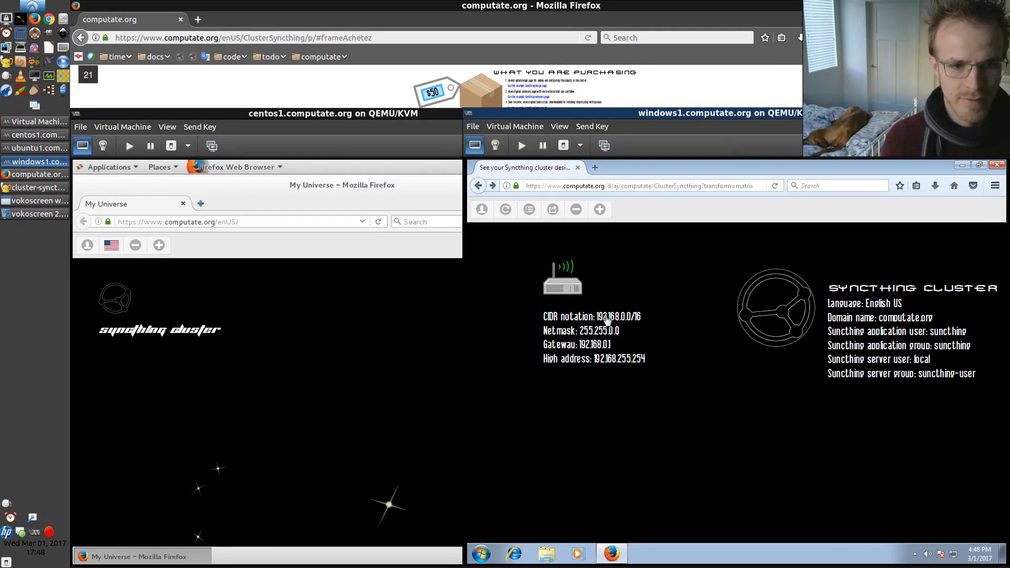
{"action": "left_click", "coordinate": [614, 316]}
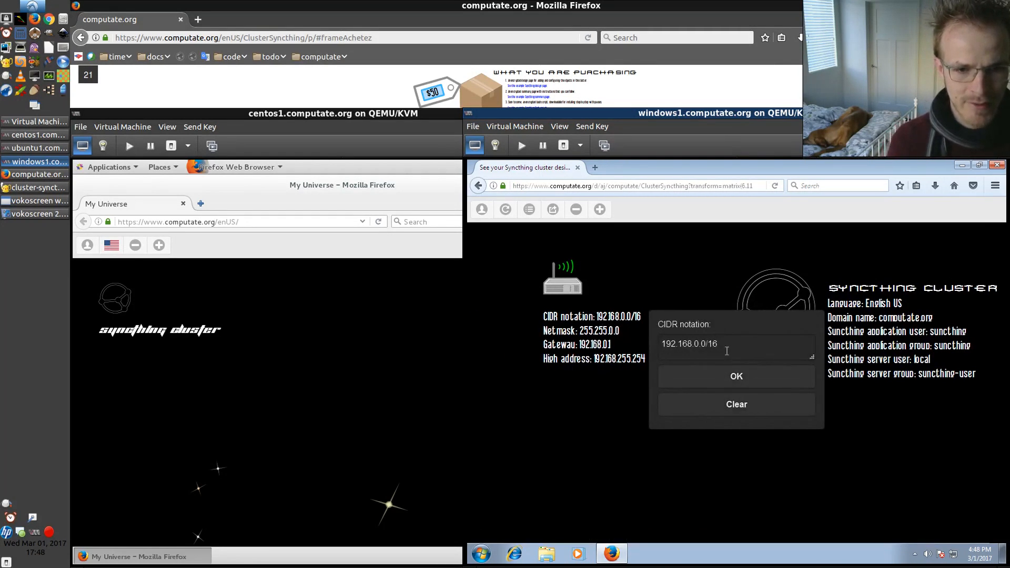
{"action": "left_click", "coordinate": [696, 342]}
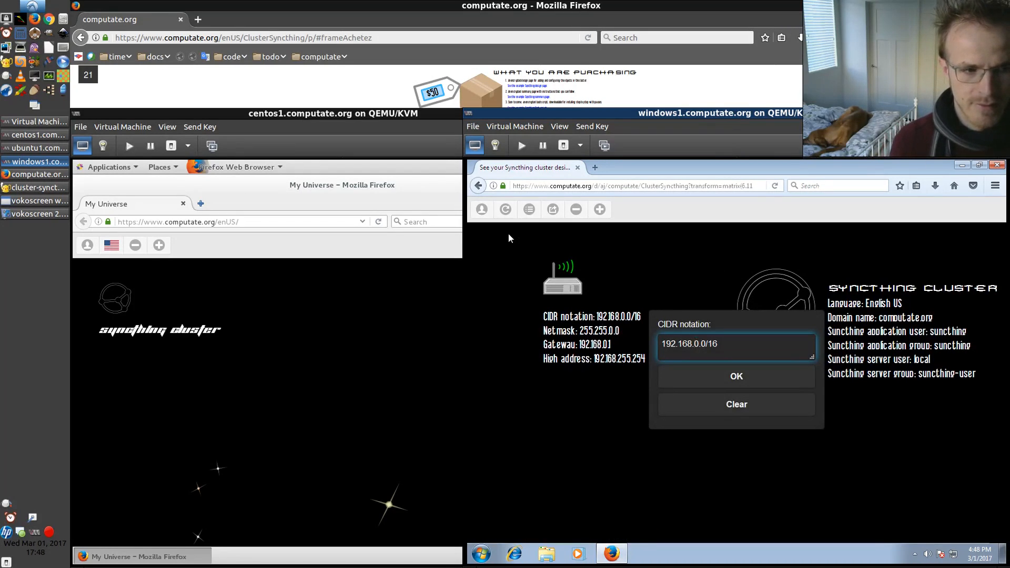
Bring up the host's drop-down terminal on its second shell tab
{"action": "left_click", "coordinate": [471, 11]}
{"action": "key", "text": "F12"}
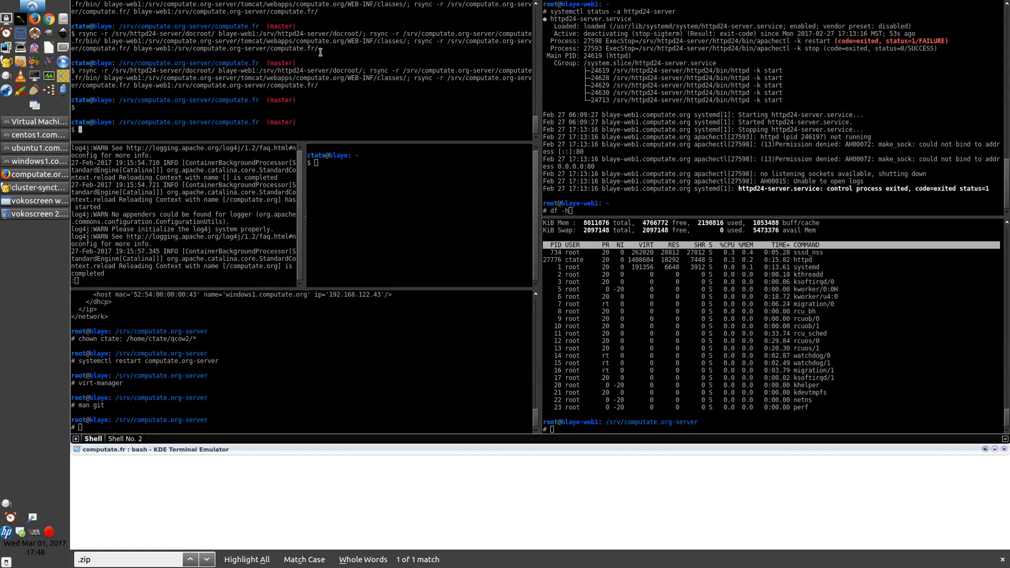
{"action": "key", "text": "F12"}
{"action": "key", "text": "F12"}
{"action": "left_click", "coordinate": [131, 439]}
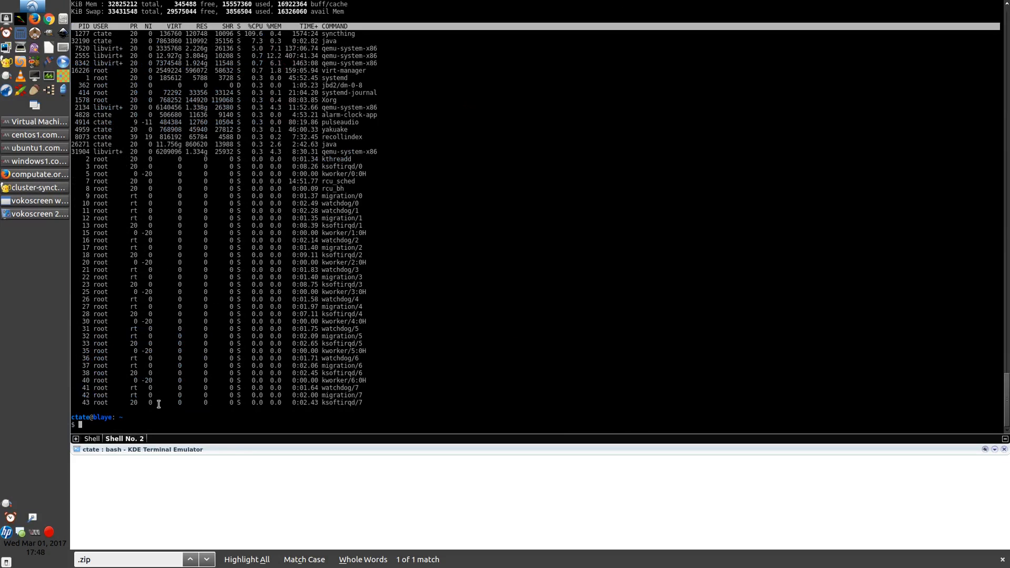
{"action": "type", "text": "if config"}
{"action": "key", "text": "Return"}
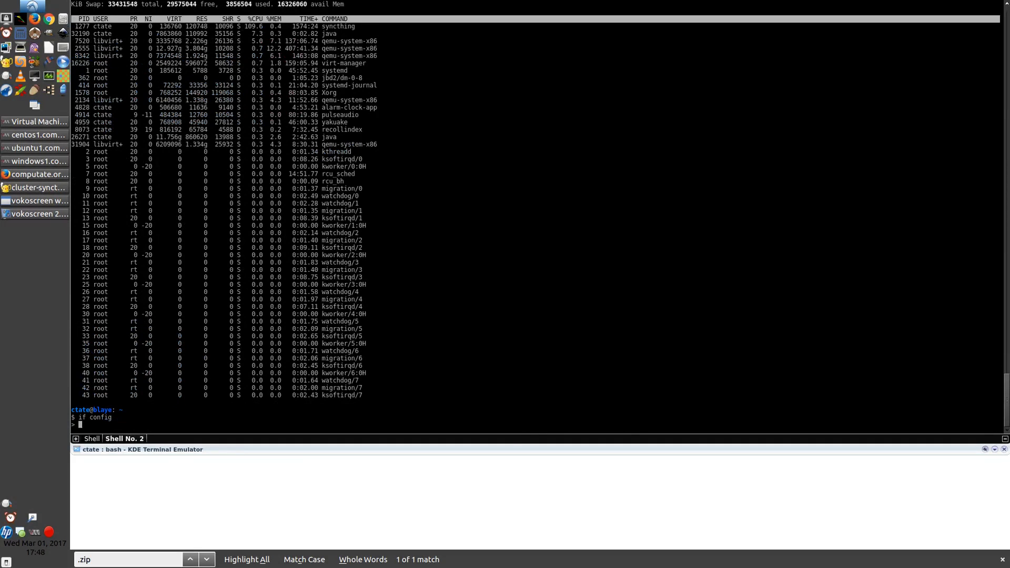
{"action": "key", "text": "ctrl+c"}
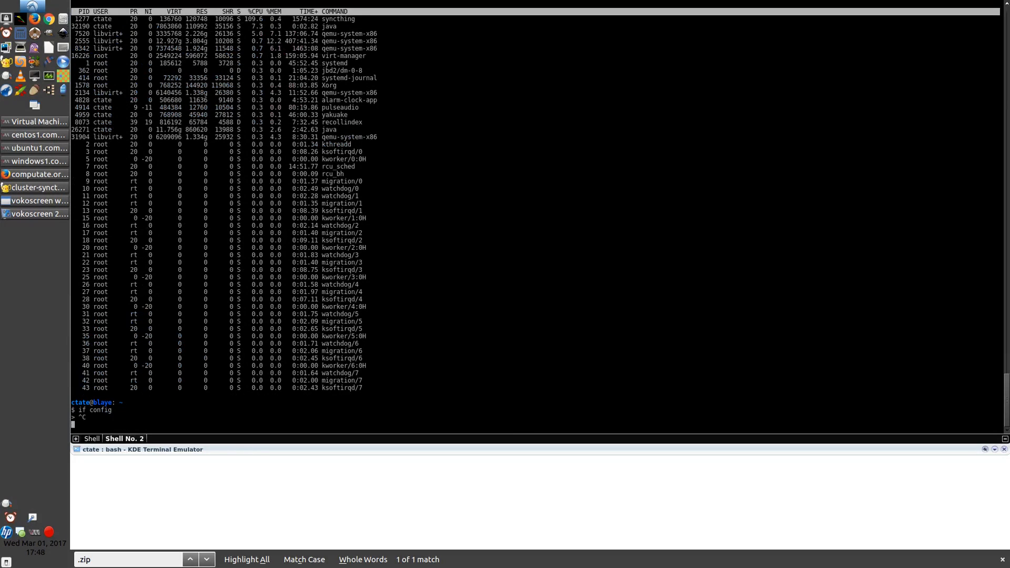
Run ip addr on the host and select the virbr0 bridge's inet address, then hide the terminal
{"action": "type", "text": "ip a"}
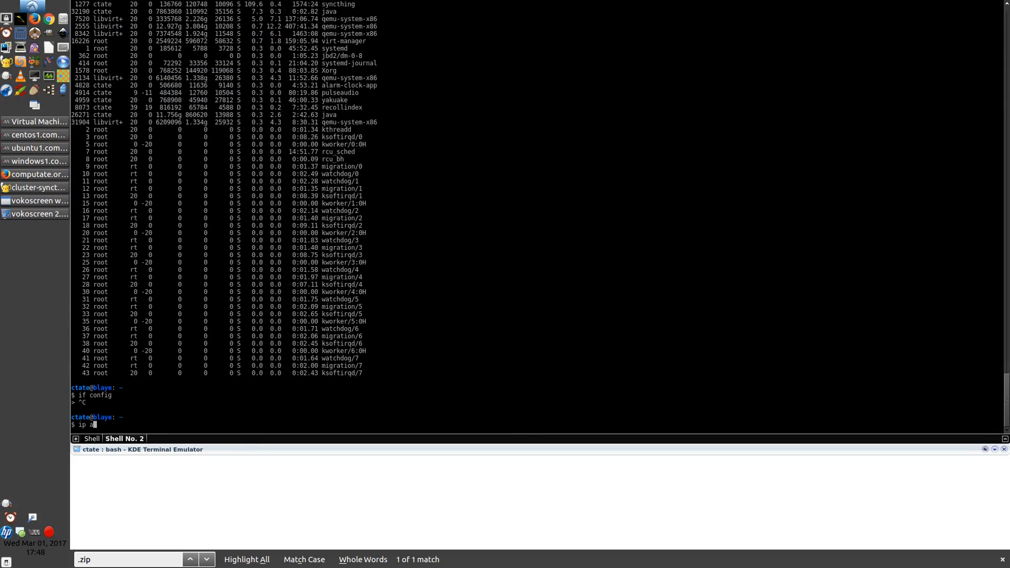
{"action": "type", "text": "ddr"}
{"action": "key", "text": "Return"}
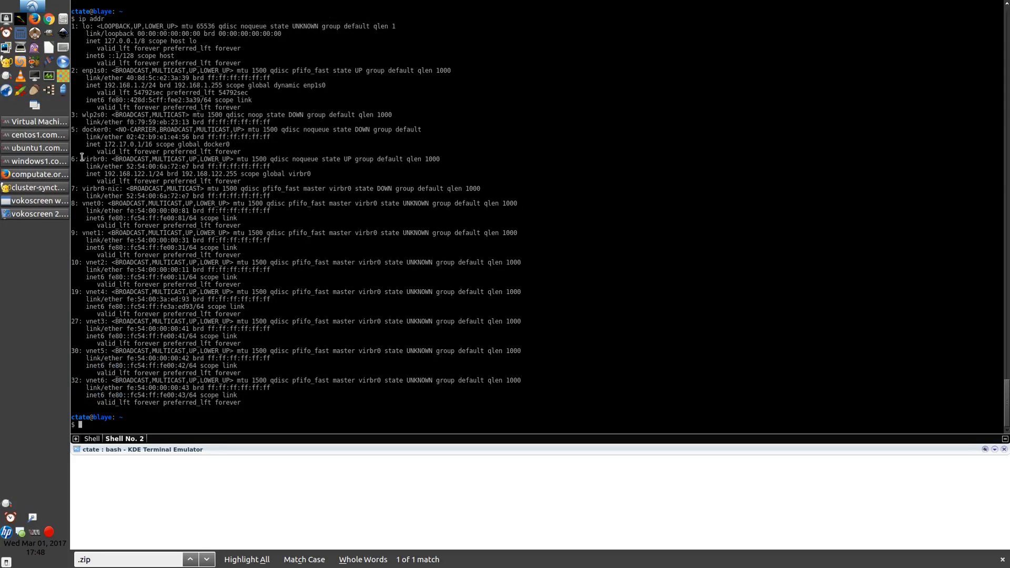
{"action": "left_click_drag", "start_coordinate": [82, 158], "coordinate": [105, 159]}
{"action": "left_click_drag", "start_coordinate": [105, 173], "coordinate": [162, 171]}
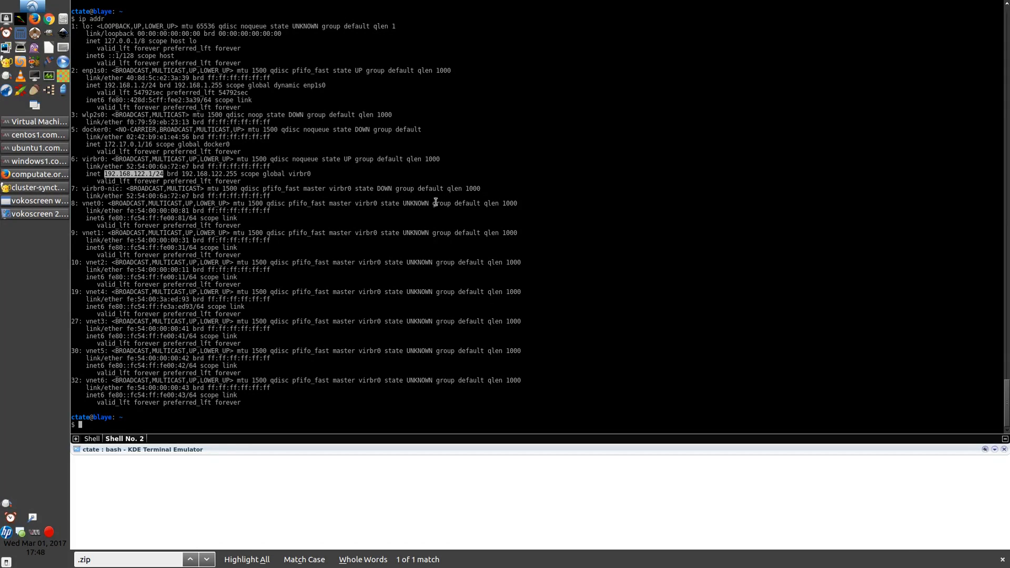
{"action": "key", "text": "F12"}
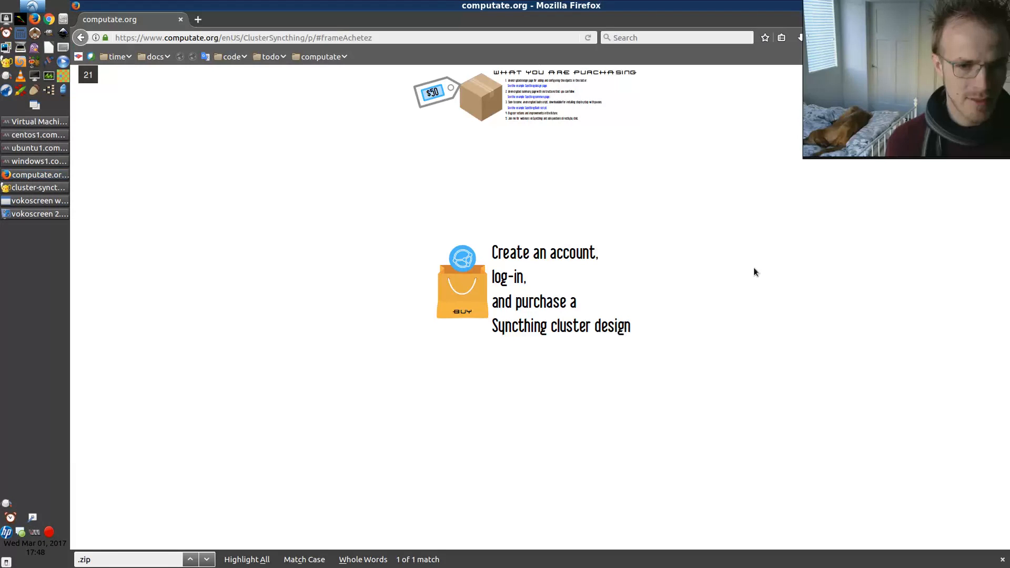
In the Windows virtual machine, set the network's CIDR notation to 192.168.122.0/24
{"action": "left_click", "coordinate": [22, 162]}
{"action": "left_click", "coordinate": [693, 344]}
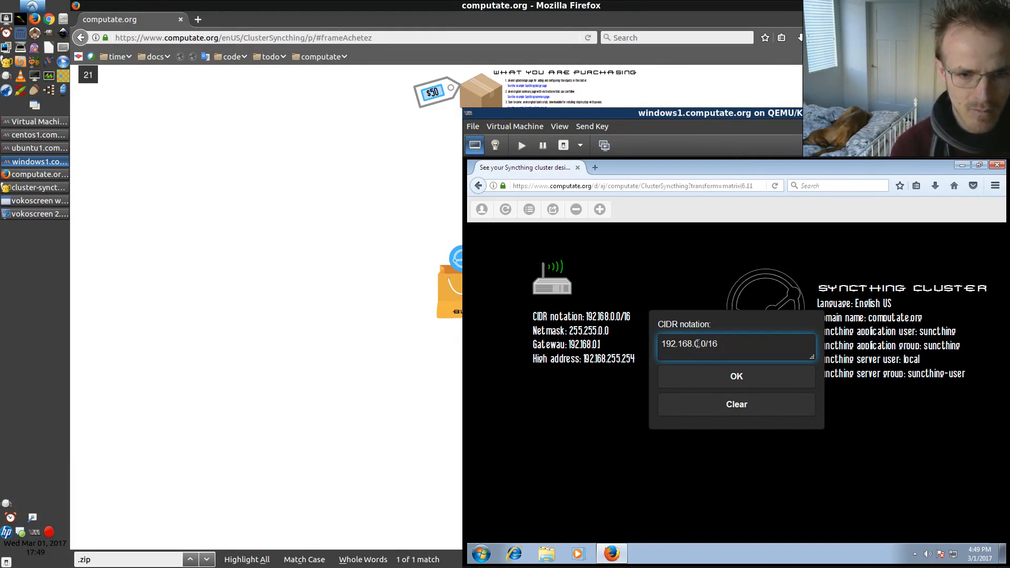
{"action": "key", "text": "BackSpace"}
{"action": "type", "text": "122."}
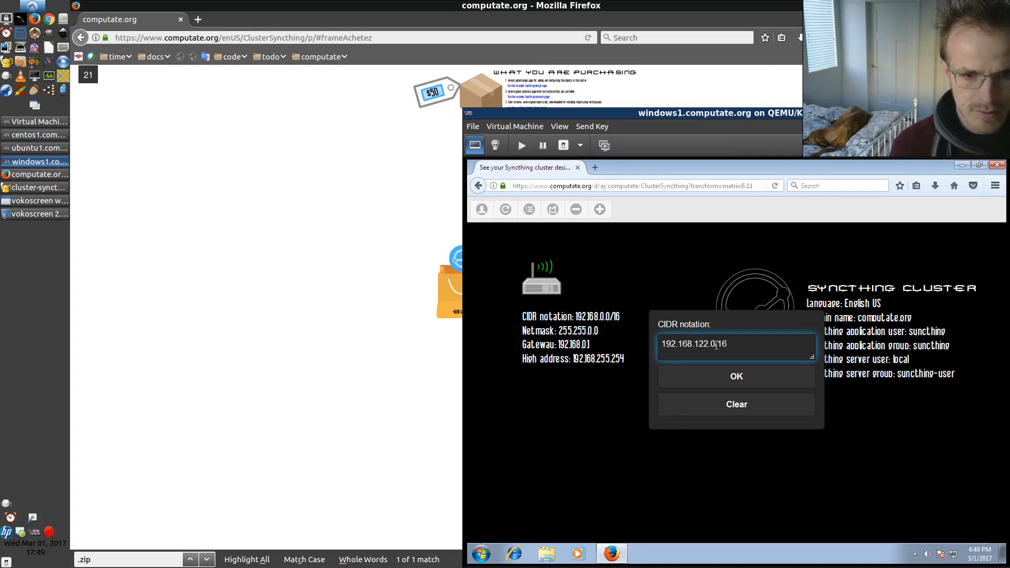
{"action": "left_click_drag", "start_coordinate": [710, 344], "coordinate": [739, 340]}
{"action": "type", "text": "0"}
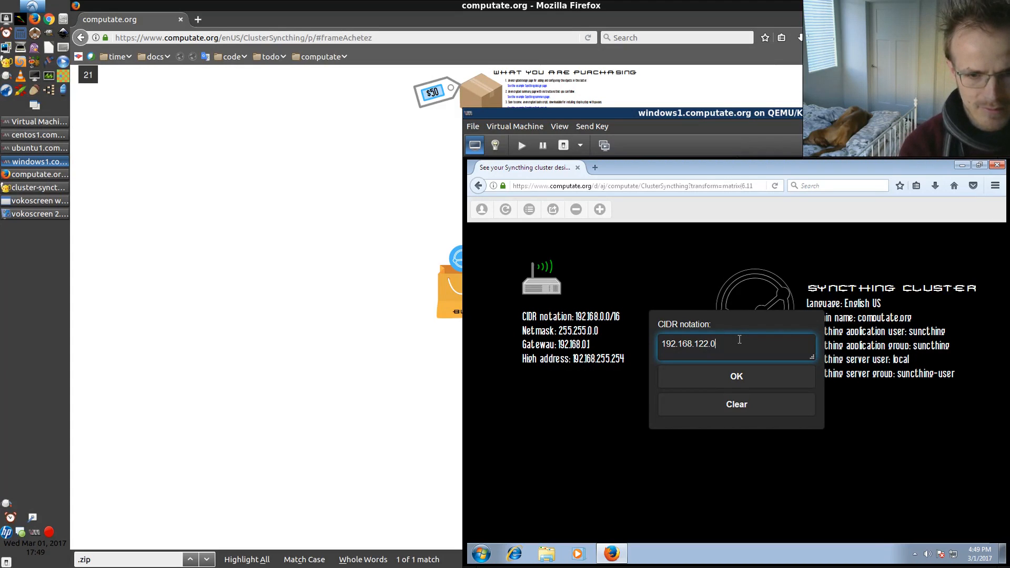
{"action": "type", "text": "/24"}
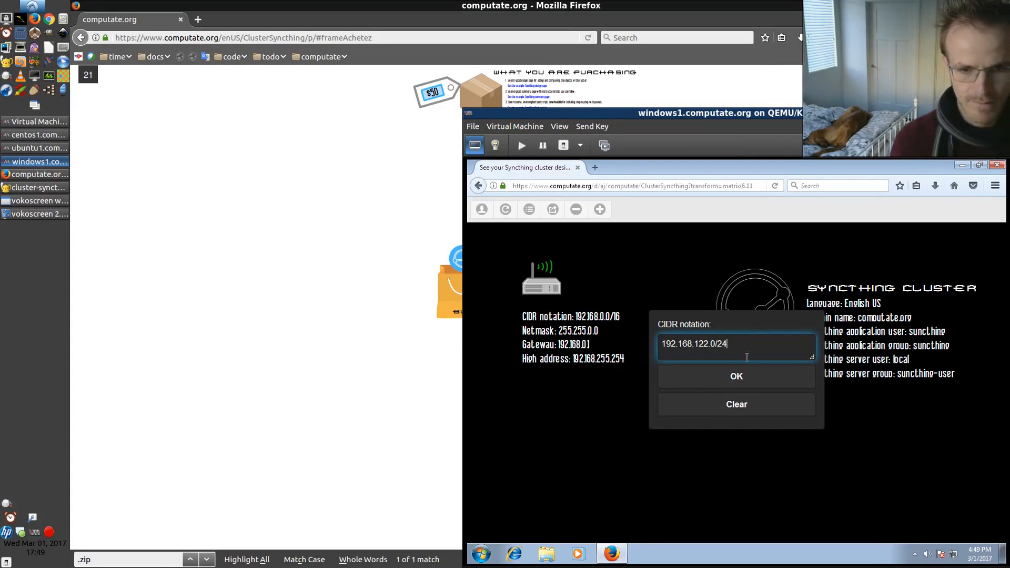
{"action": "left_click", "coordinate": [731, 377]}
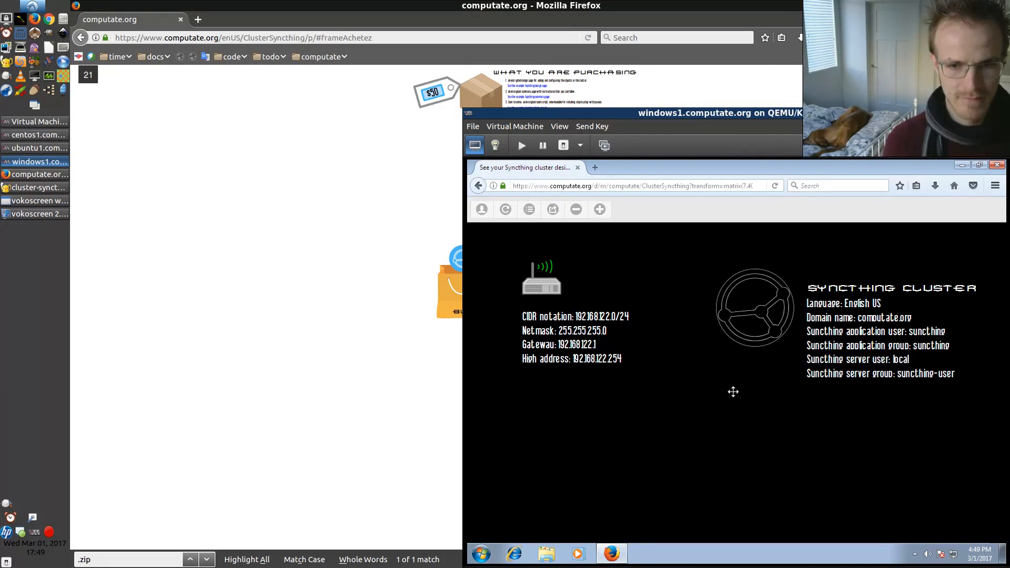
Add a Syncthing computer to the cluster design
{"action": "left_click_drag", "start_coordinate": [733, 390], "coordinate": [585, 390]}
{"action": "left_click_drag", "start_coordinate": [835, 371], "coordinate": [746, 372]}
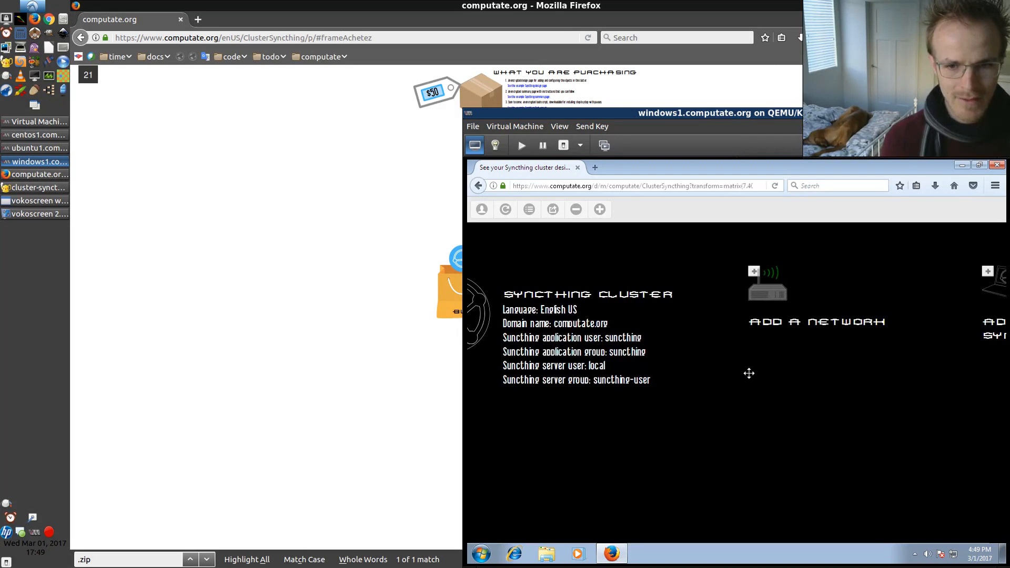
{"action": "left_click_drag", "start_coordinate": [822, 383], "coordinate": [647, 374]}
{"action": "left_click_drag", "start_coordinate": [797, 370], "coordinate": [691, 375]}
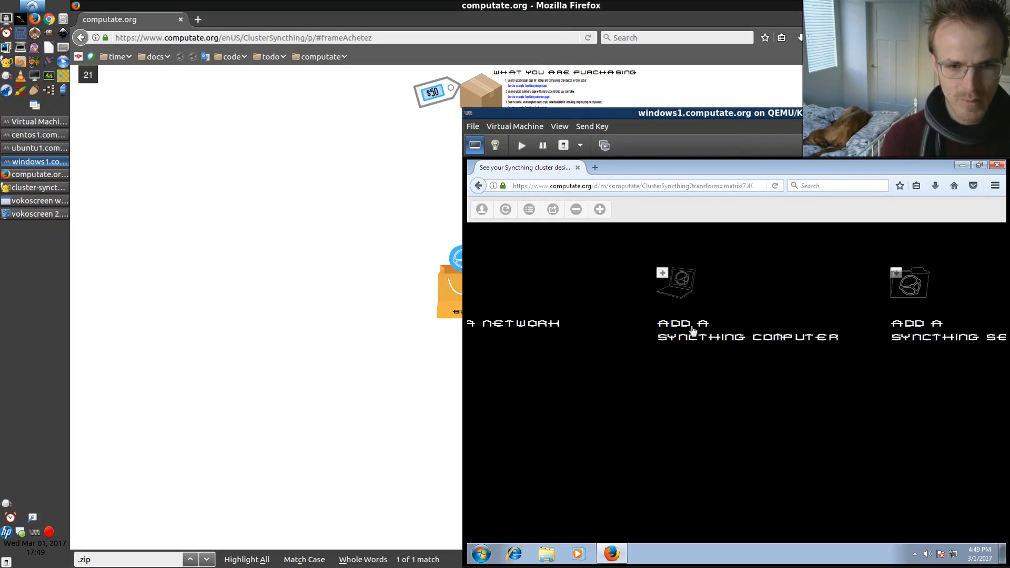
{"action": "left_click", "coordinate": [681, 284]}
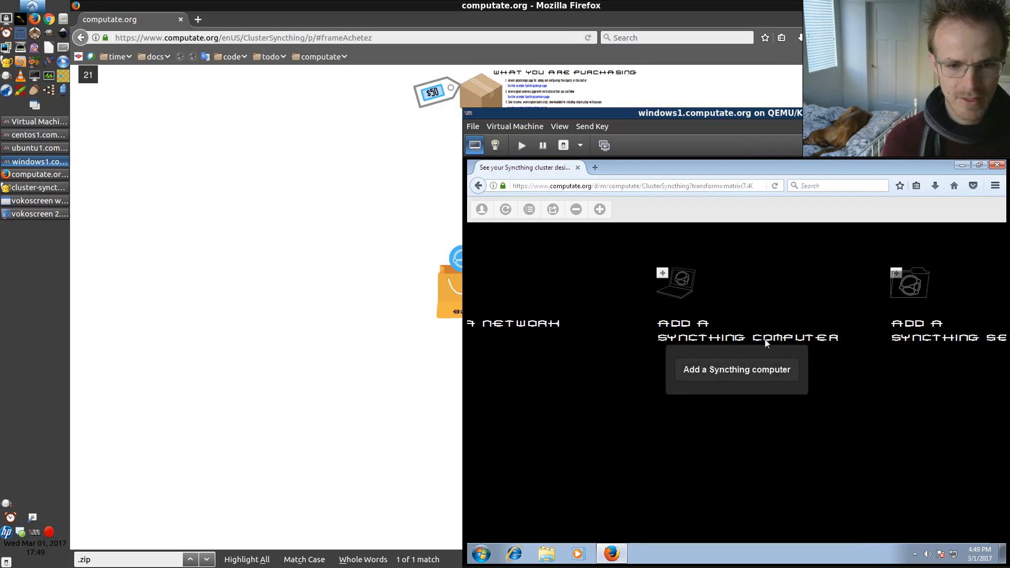
{"action": "left_click", "coordinate": [755, 371]}
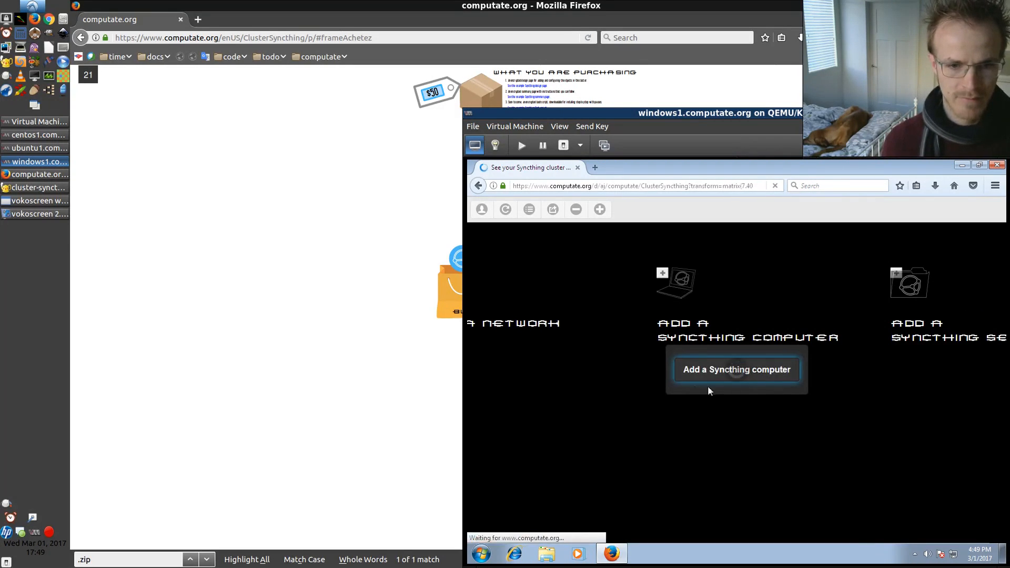
Set the new computer's host name to windows1.computate.org
{"action": "left_click_drag", "start_coordinate": [489, 395], "coordinate": [915, 413]}
{"action": "left_click_drag", "start_coordinate": [533, 434], "coordinate": [876, 445]}
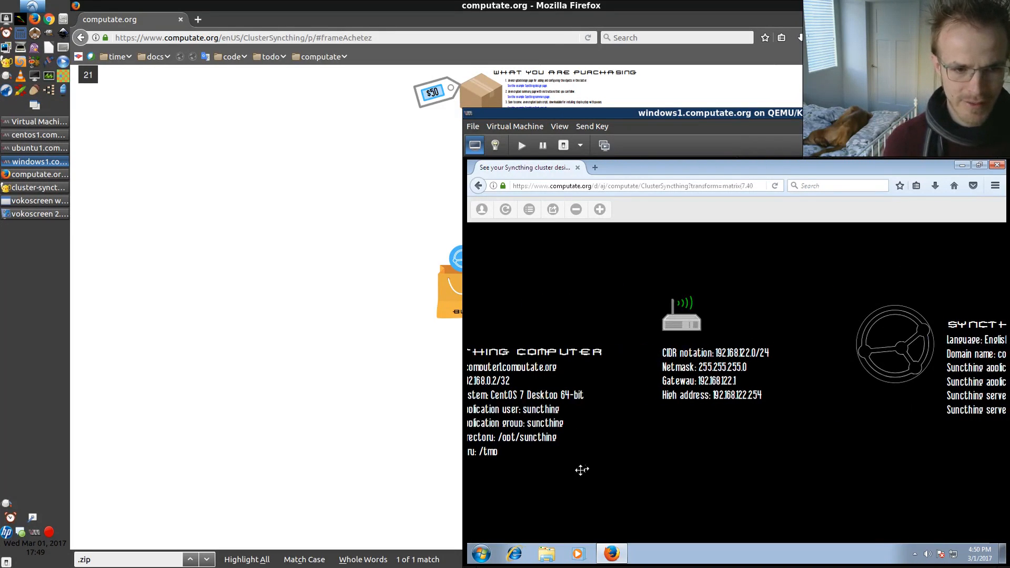
{"action": "left_click_drag", "start_coordinate": [579, 469], "coordinate": [684, 456]}
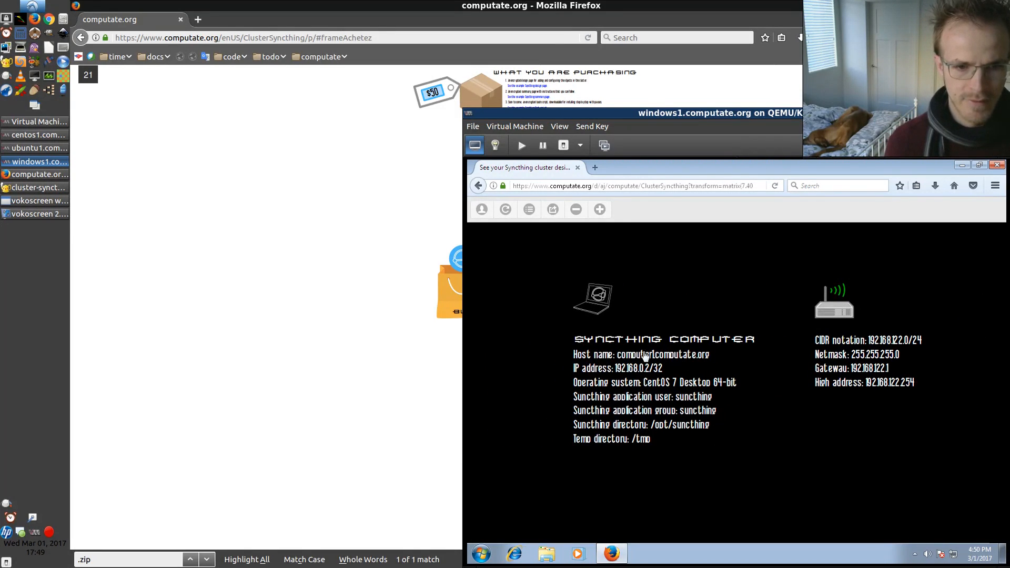
{"action": "left_click", "coordinate": [645, 354]}
{"action": "left_click", "coordinate": [696, 345]}
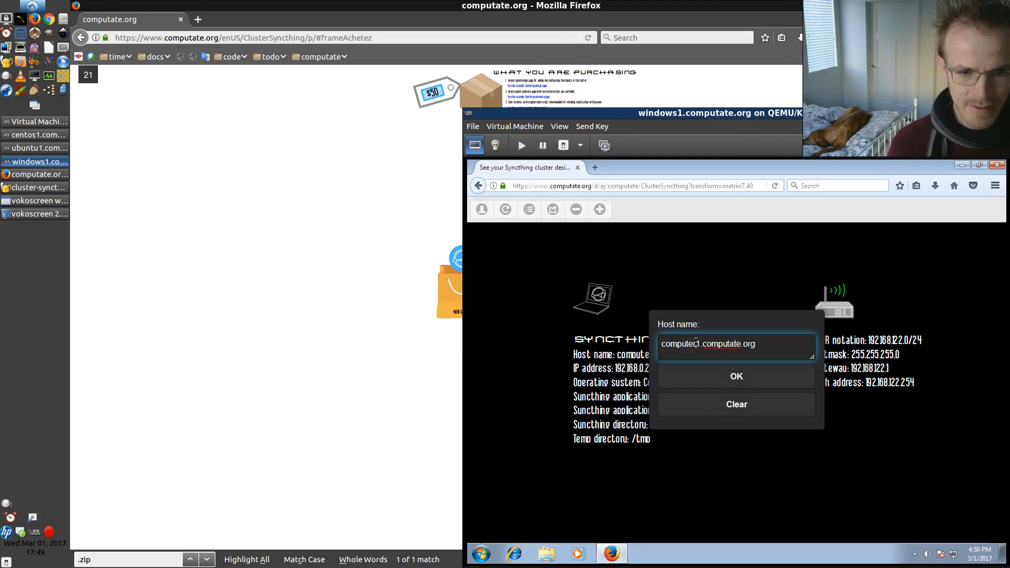
{"action": "key", "text": "BackSpace"}
{"action": "key", "text": "BackSpace"}
{"action": "key", "text": "BackSpace"}
{"action": "key", "text": "BackSpace"}
{"action": "key", "text": "BackSpace"}
{"action": "key", "text": "BackSpace"}
{"action": "key", "text": "BackSpace"}
{"action": "key", "text": "BackSpace"}
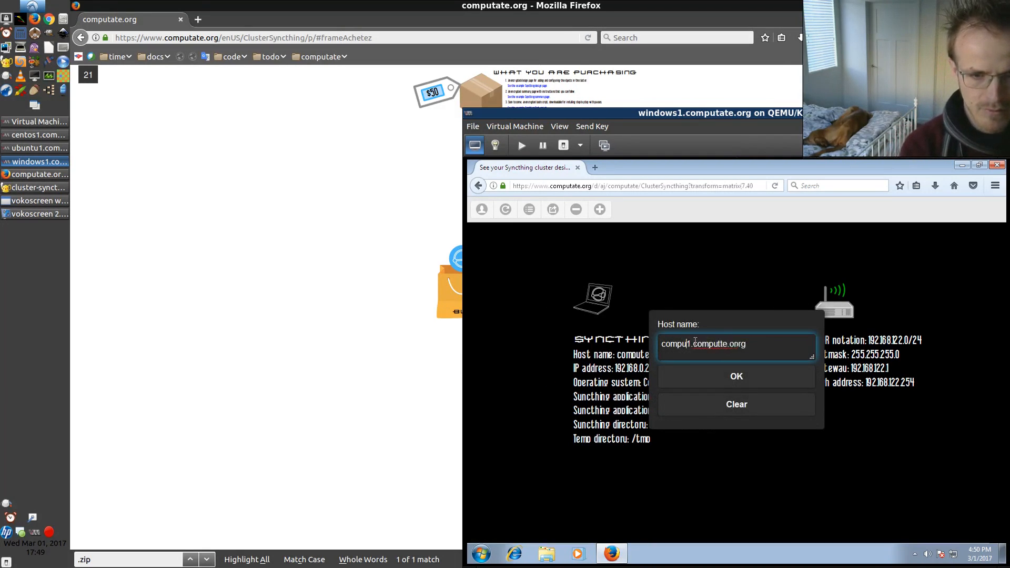
{"action": "type", "text": "windows"}
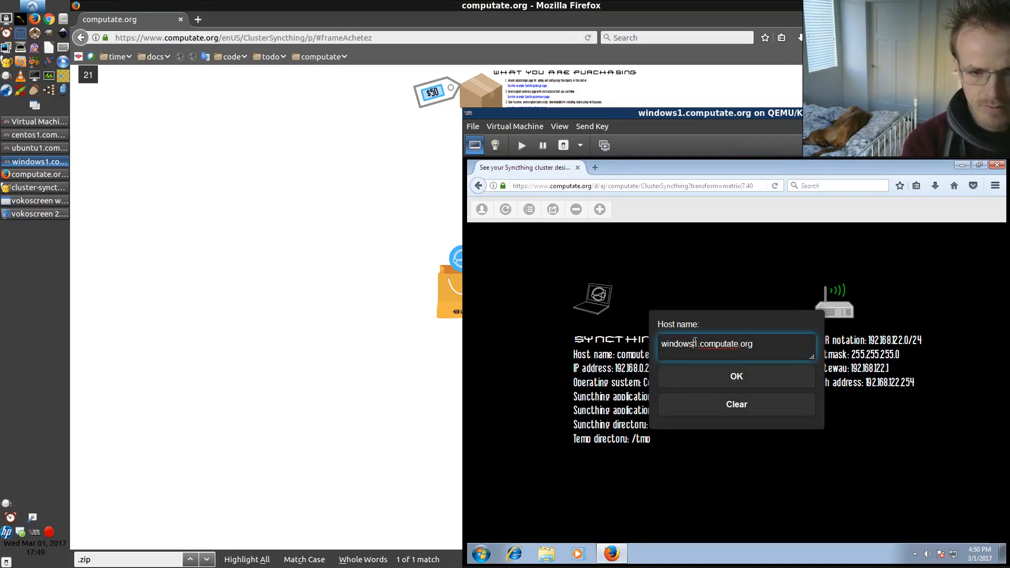
{"action": "left_click", "coordinate": [723, 377]}
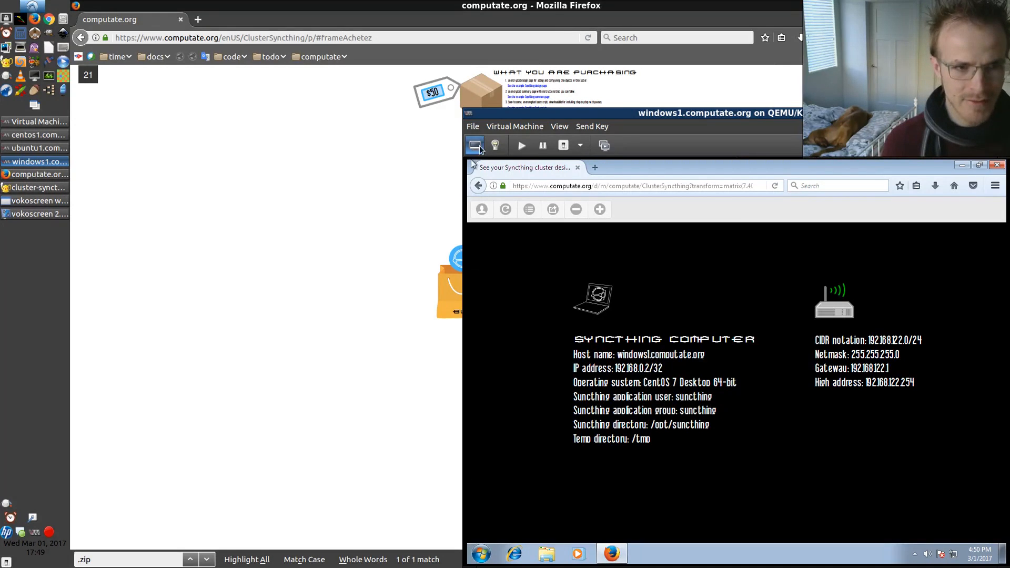
Open a Command Prompt in the Windows virtual machine and run ipconfig
{"action": "left_click", "coordinate": [482, 548]}
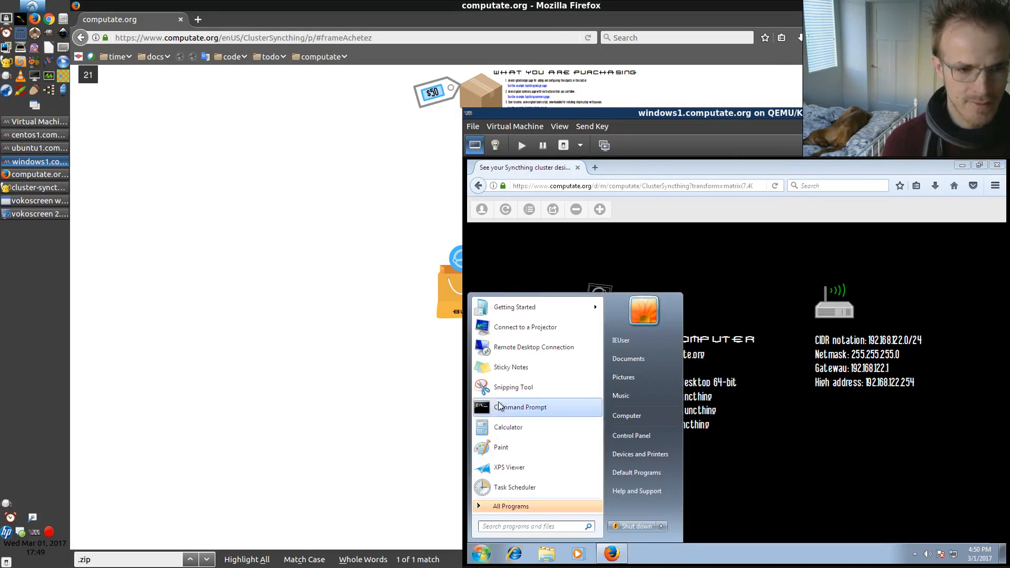
{"action": "left_click", "coordinate": [501, 407]}
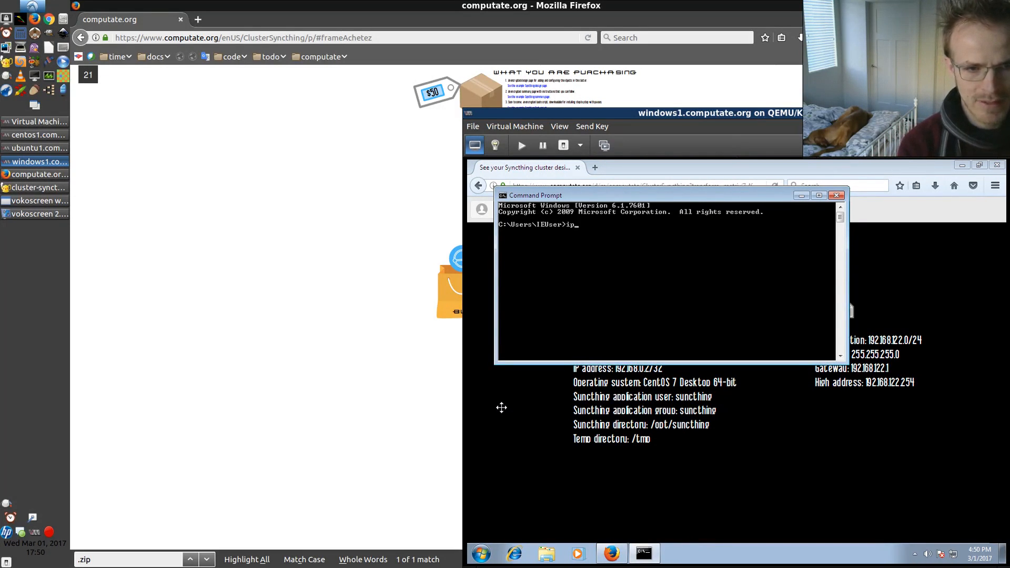
{"action": "type", "text": "ipconfig"}
{"action": "key", "text": "Return"}
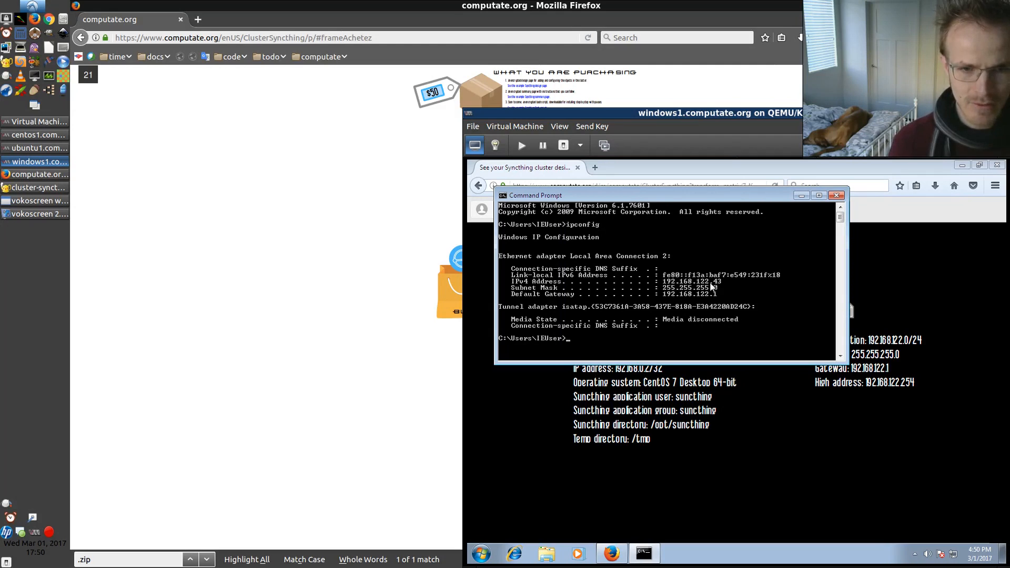
Set the computer's IP address to 192.168.122.43/24
{"action": "left_click", "coordinate": [626, 374]}
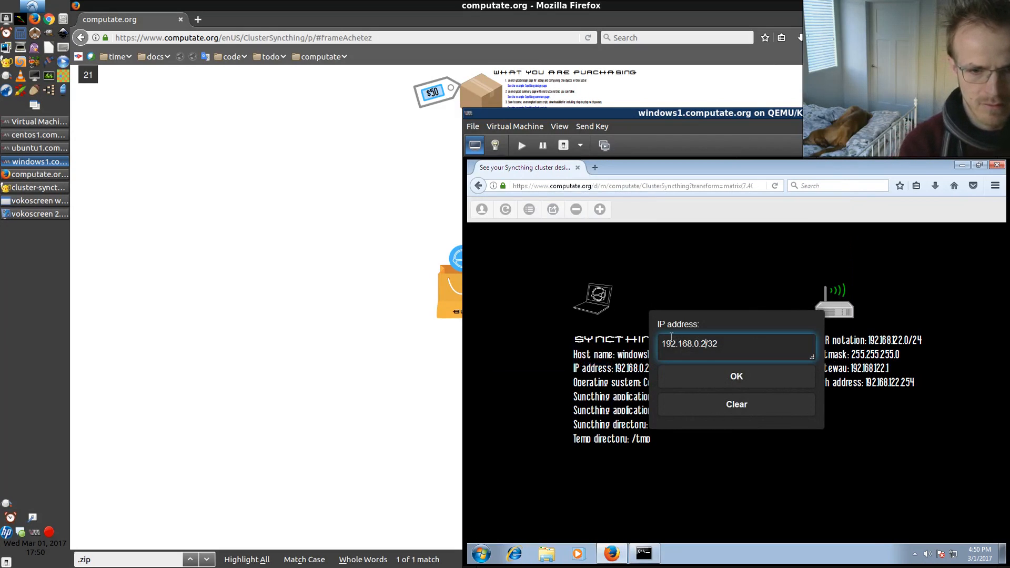
{"action": "key", "text": "BackSpace"}
{"action": "key", "text": "BackSpace"}
{"action": "key", "text": "BackSpace"}
{"action": "type", "text": "122.43/24"}
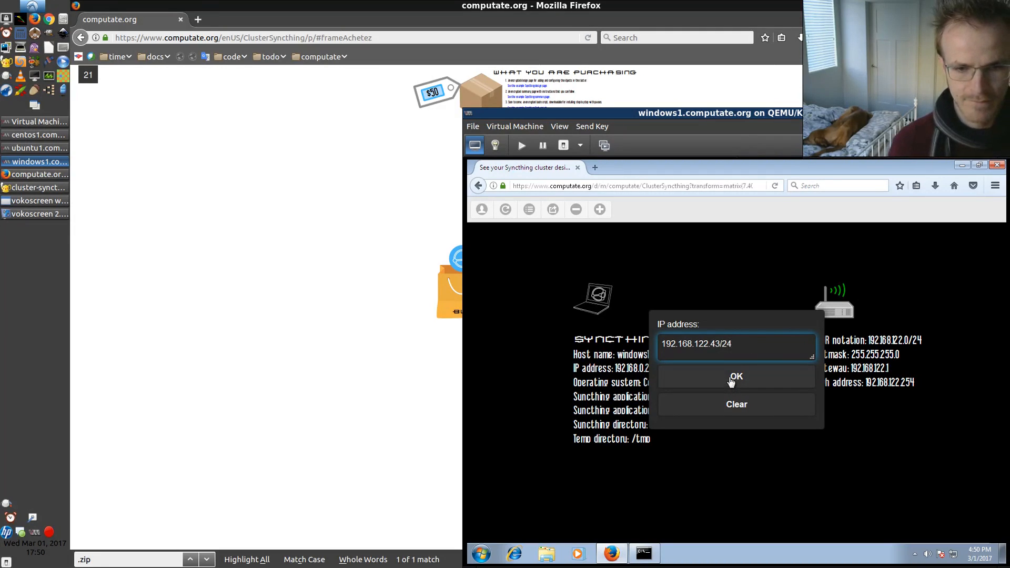
{"action": "left_click", "coordinate": [730, 379]}
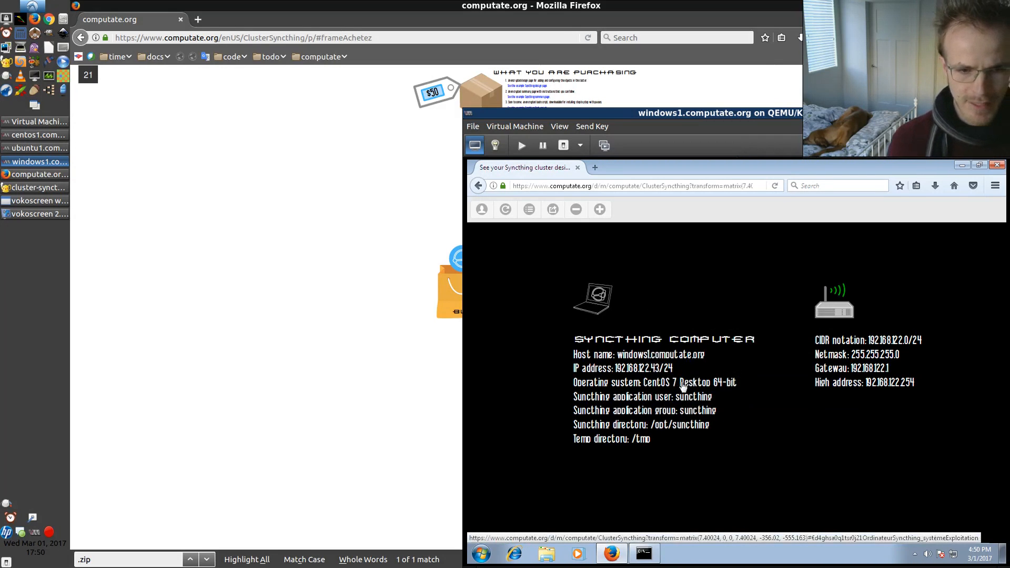
Set the computer's operating system to Windows 7 32-bit
{"action": "left_click", "coordinate": [682, 386]}
{"action": "left_click", "coordinate": [709, 351]}
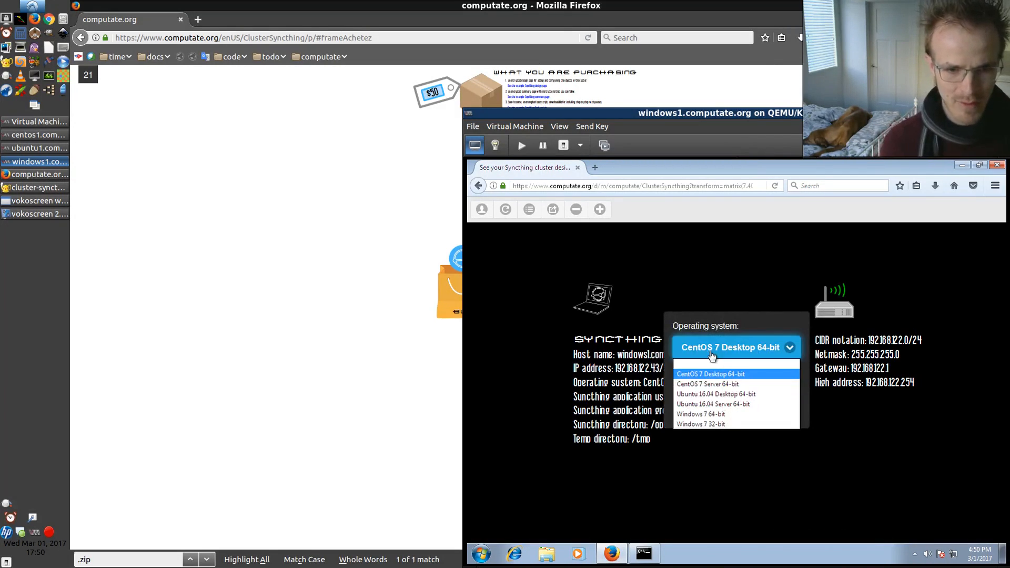
{"action": "left_click", "coordinate": [708, 424]}
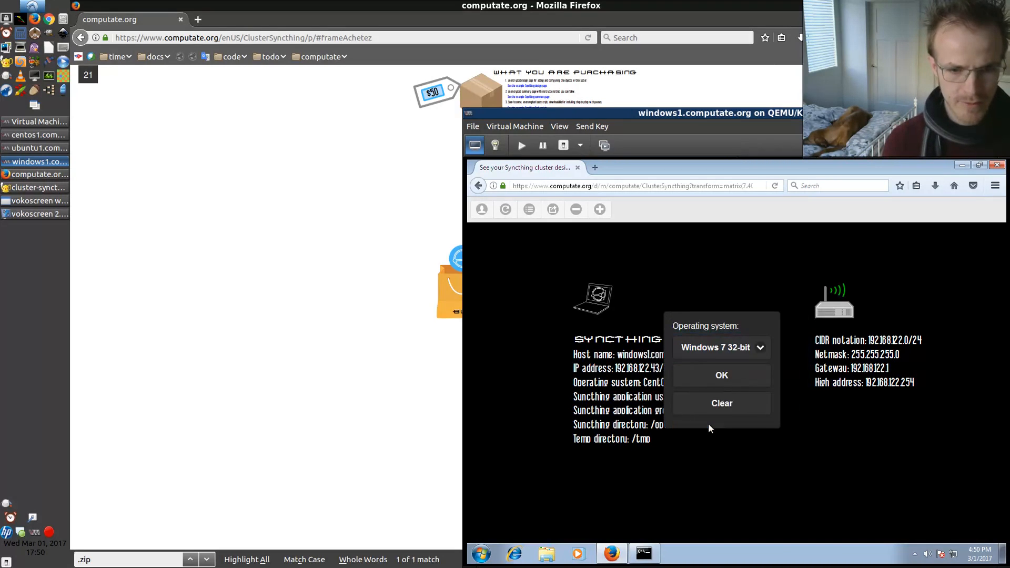
{"action": "left_click", "coordinate": [720, 375]}
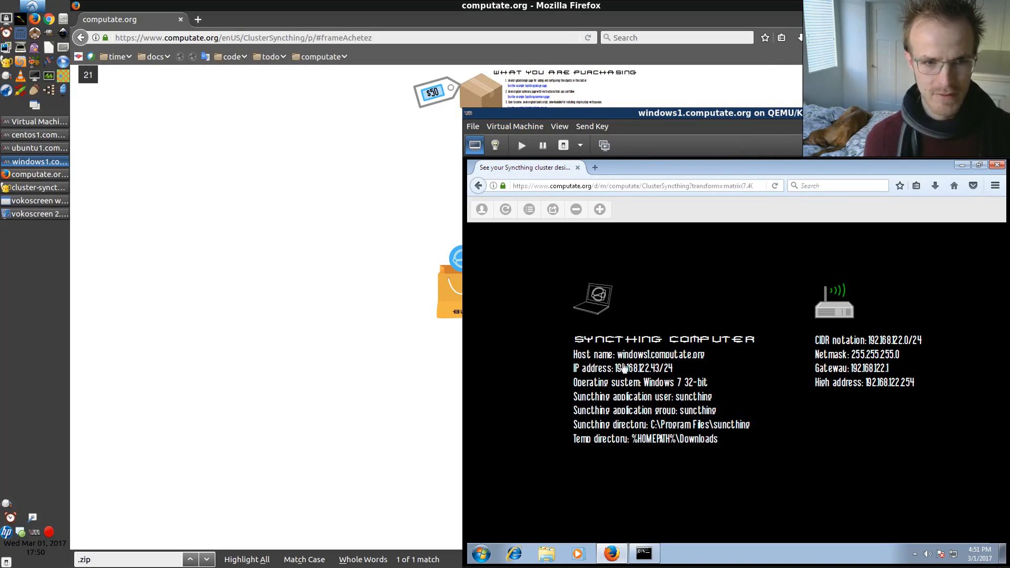
Open the cluster's installation instructions and copy the mkdir "C:\Program Files\syncthing" command
{"action": "left_click", "coordinate": [530, 210]}
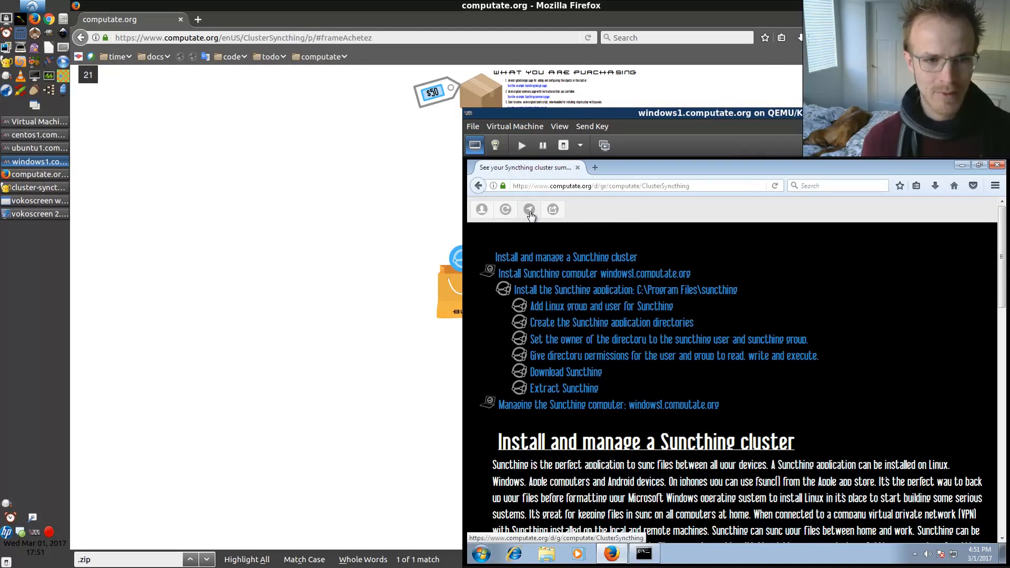
{"action": "scroll", "coordinate": [603, 382], "scroll_direction": "down", "scroll_amount": 5}
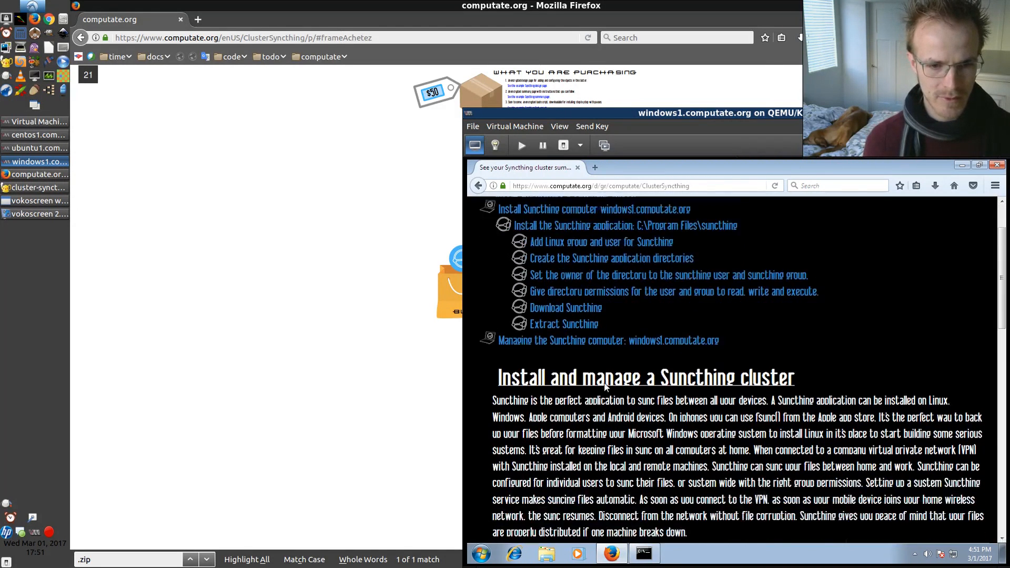
{"action": "scroll", "coordinate": [606, 387], "scroll_direction": "down", "scroll_amount": 6}
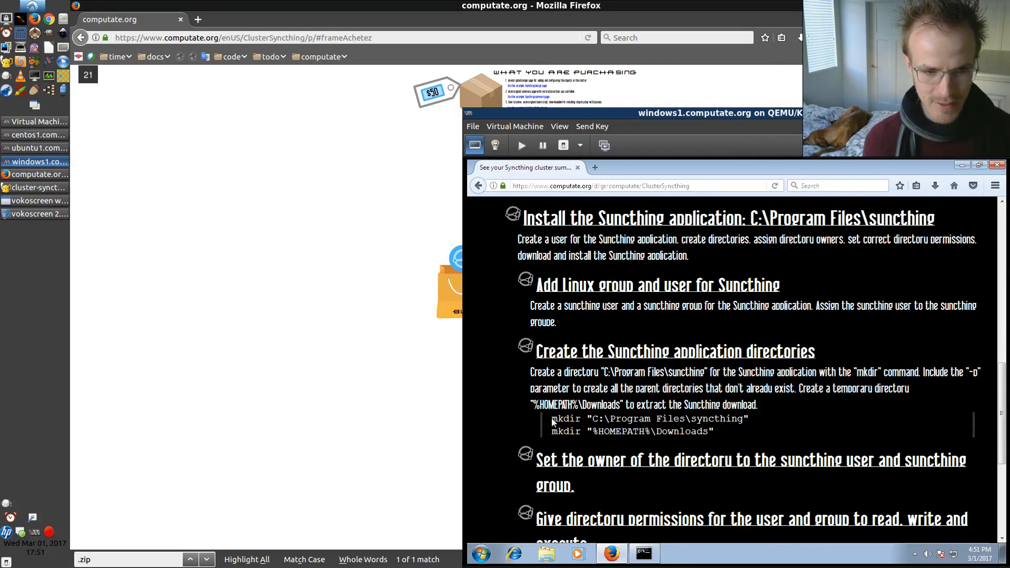
{"action": "left_click_drag", "start_coordinate": [551, 419], "coordinate": [748, 421]}
{"action": "key", "text": "ctrl+c"}
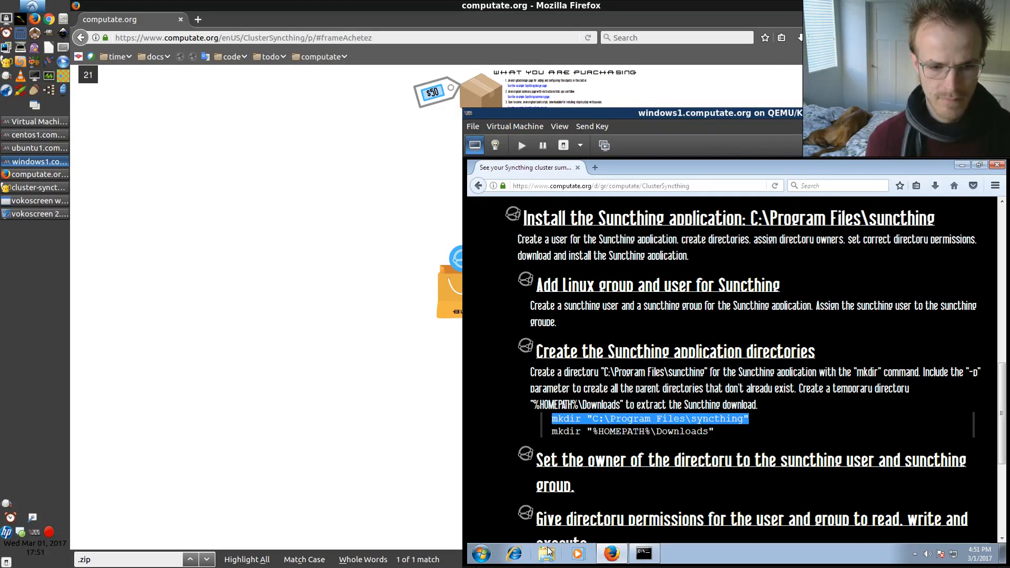
Open a Command Prompt as administrator in the Windows virtual machine
{"action": "left_click", "coordinate": [481, 554]}
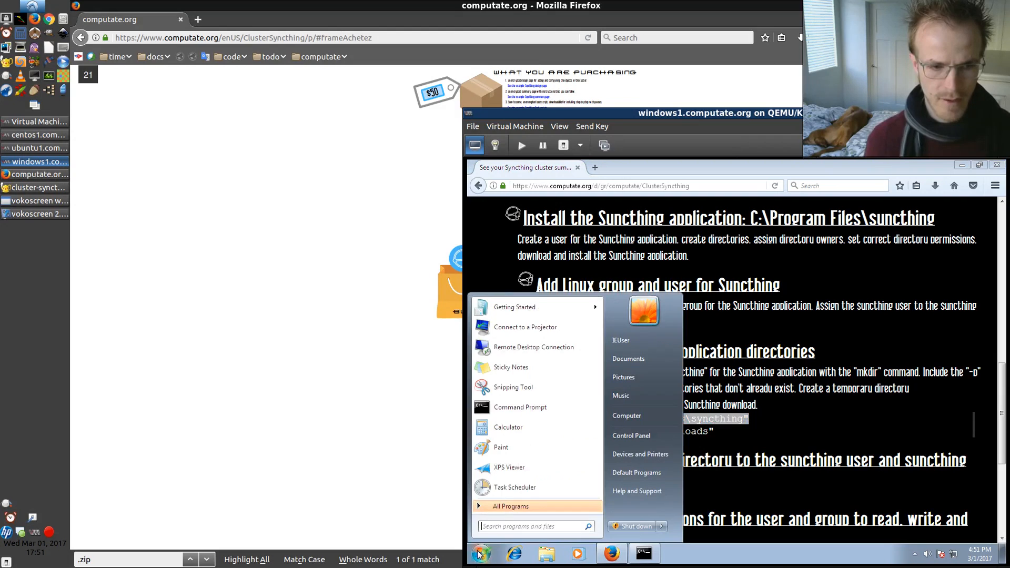
{"action": "right_click", "coordinate": [522, 409]}
{"action": "left_click", "coordinate": [552, 431]}
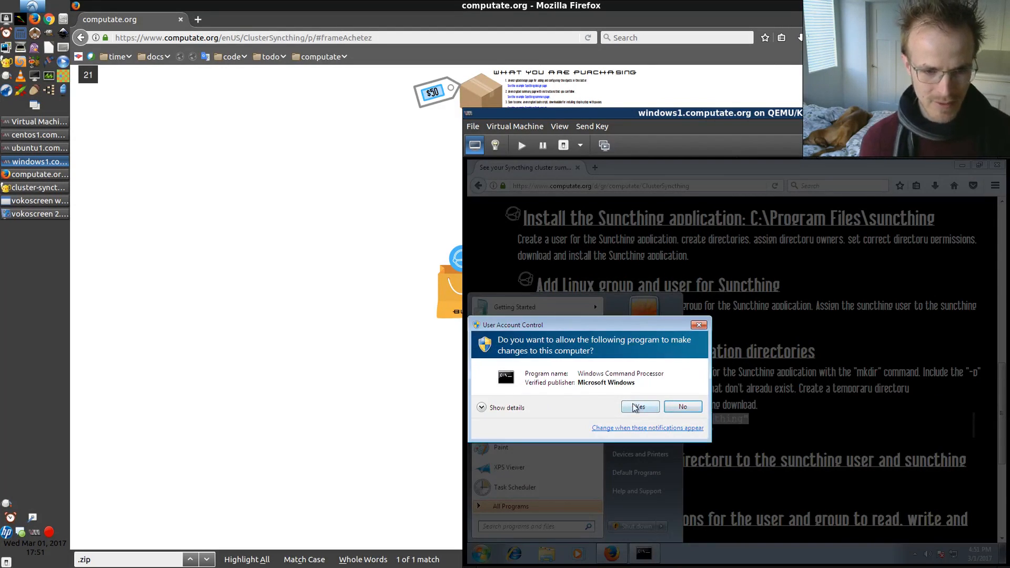
{"action": "left_click", "coordinate": [633, 406]}
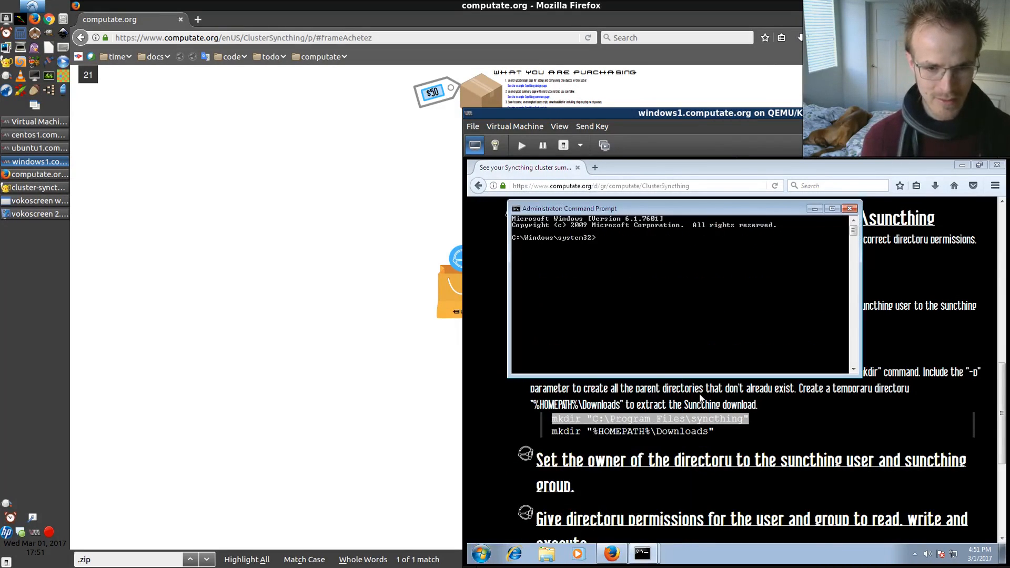
Paste and run the mkdir "C:\Program Files\syncthing" command in the administrator prompt
{"action": "right_click", "coordinate": [632, 279]}
{"action": "left_click", "coordinate": [657, 311]}
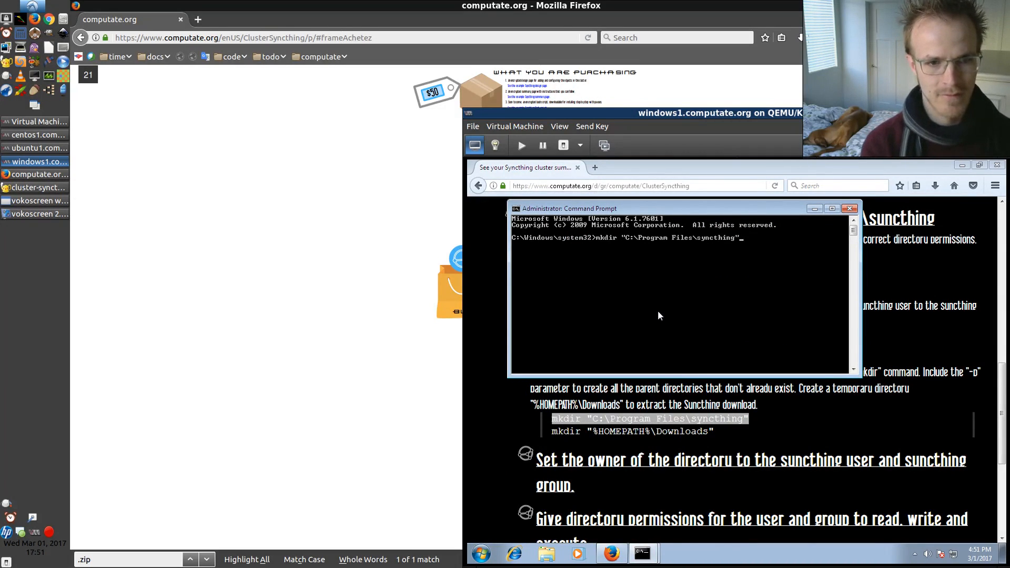
{"action": "key", "text": "Return"}
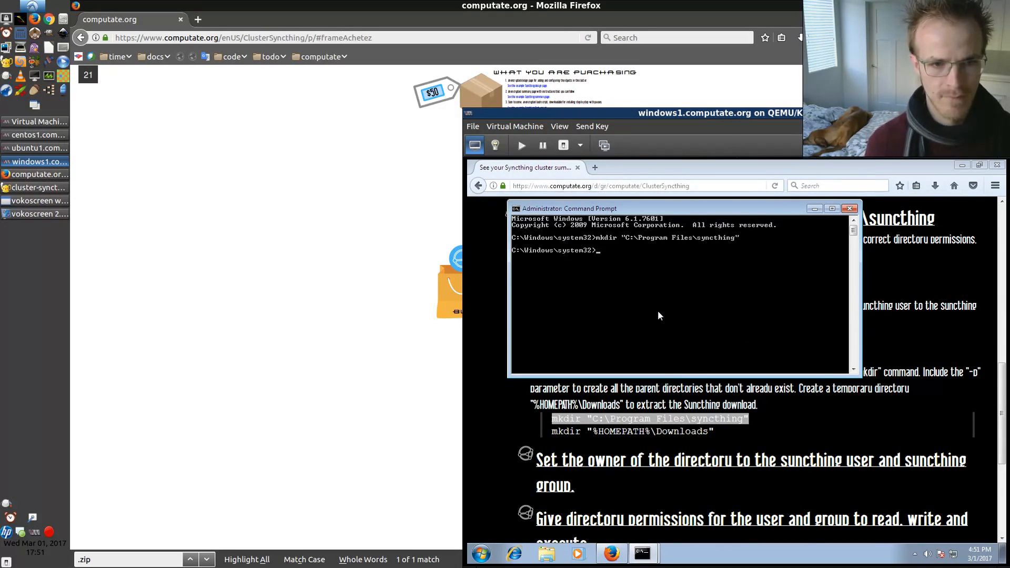
Copy the Syncthing download link from the Download Syncthing instructions
{"action": "left_click", "coordinate": [534, 434]}
{"action": "scroll", "coordinate": [534, 434], "scroll_direction": "down", "scroll_amount": 5}
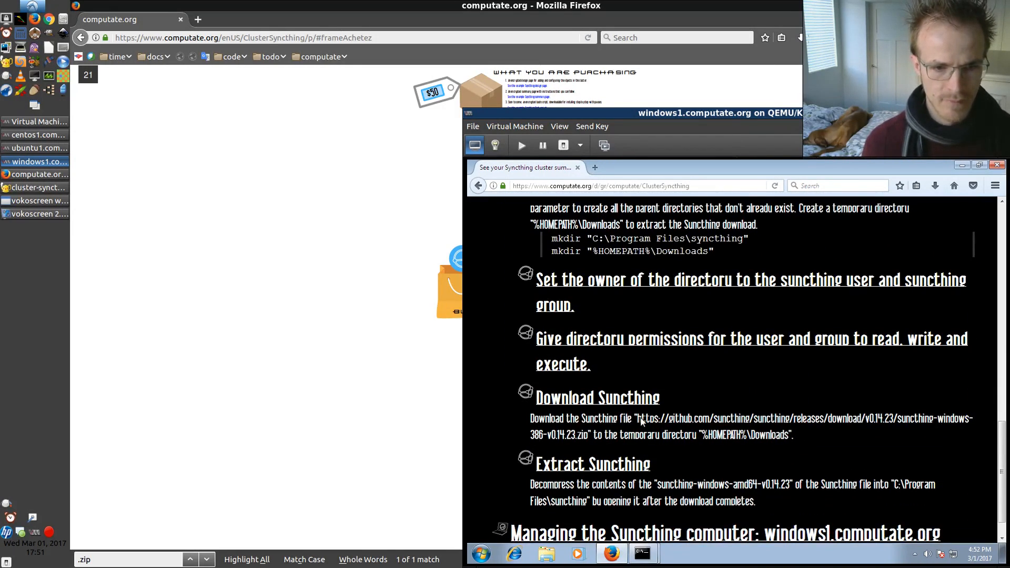
{"action": "left_click_drag", "start_coordinate": [639, 421], "coordinate": [597, 439]}
{"action": "key", "text": "ctrl+c"}
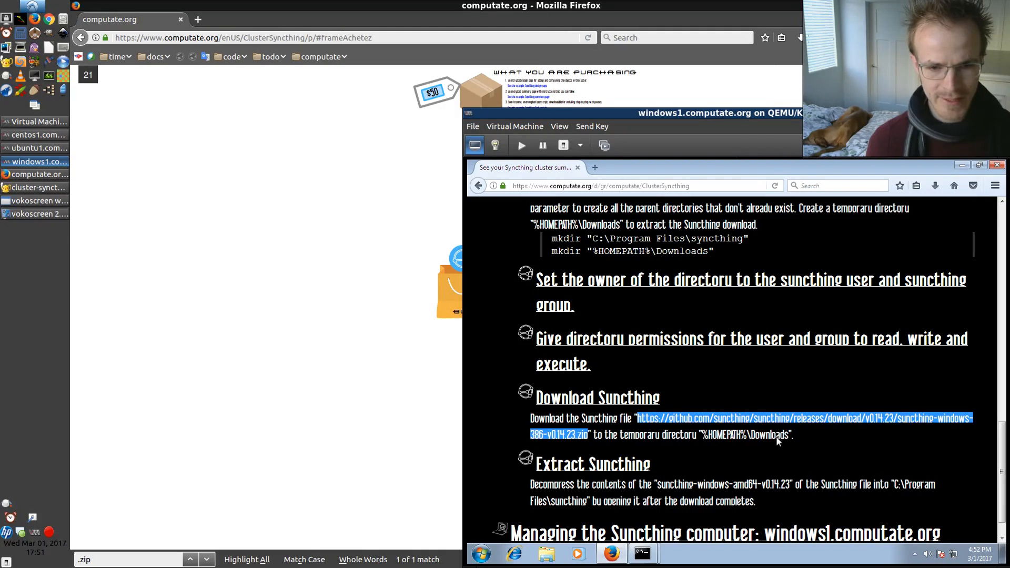
Open the download link in a new tab and save syncthing-windows-386-v0.14.23.zip, then view the downloads list
{"action": "left_click", "coordinate": [596, 168]}
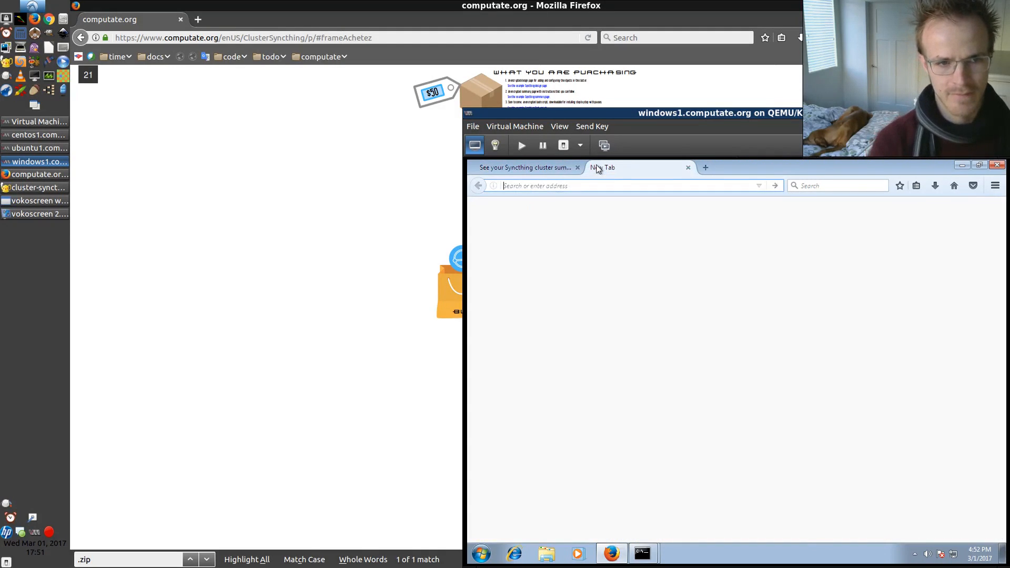
{"action": "key", "text": "ctrl+v"}
{"action": "key", "text": "Return"}
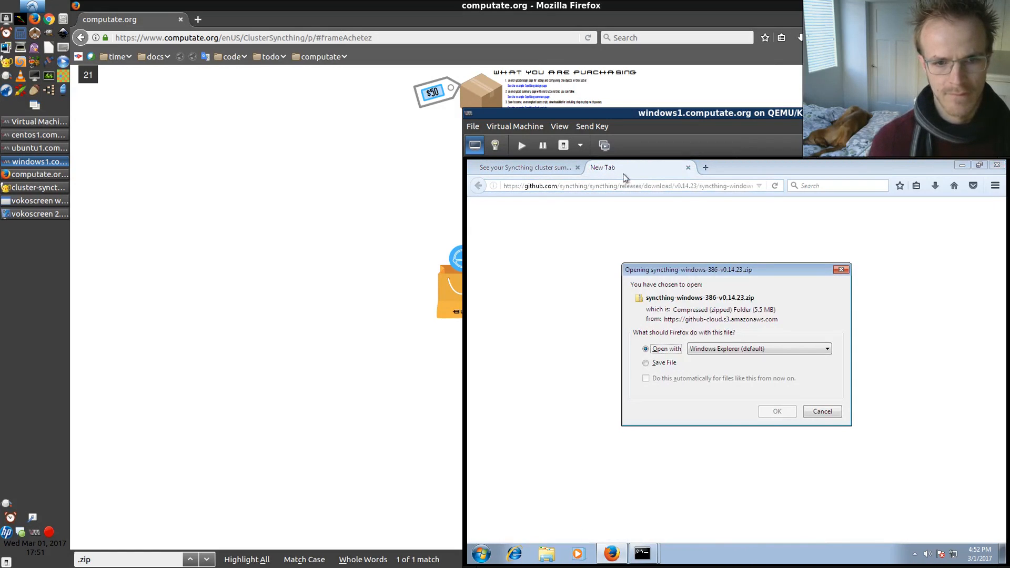
{"action": "left_click", "coordinate": [661, 364]}
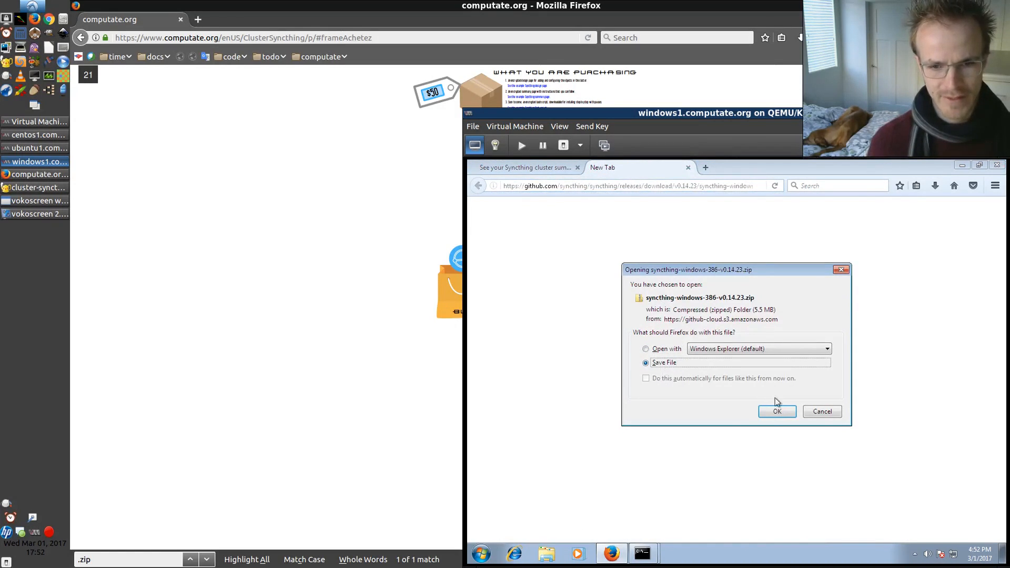
{"action": "left_click", "coordinate": [778, 411]}
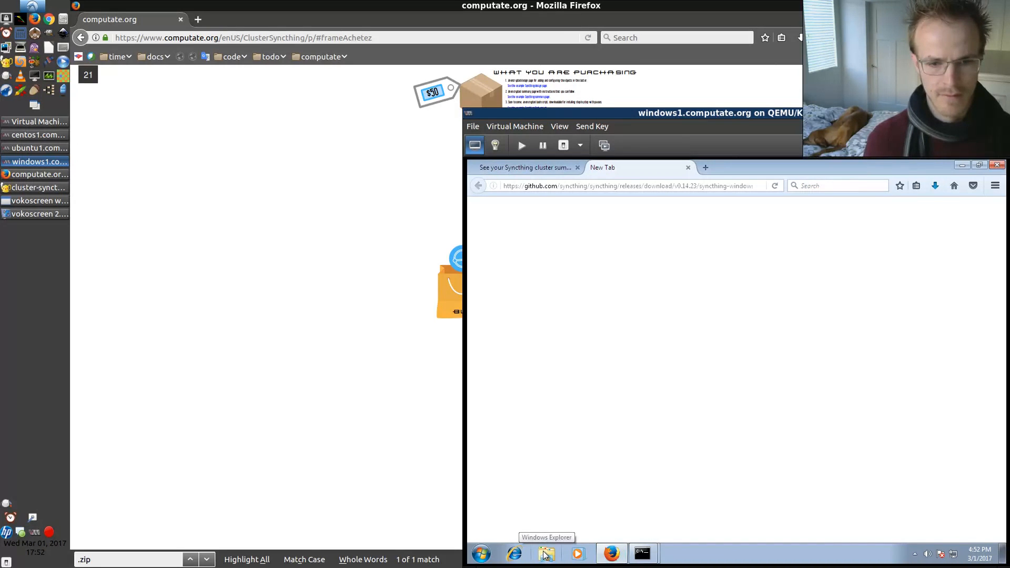
{"action": "left_click", "coordinate": [934, 186]}
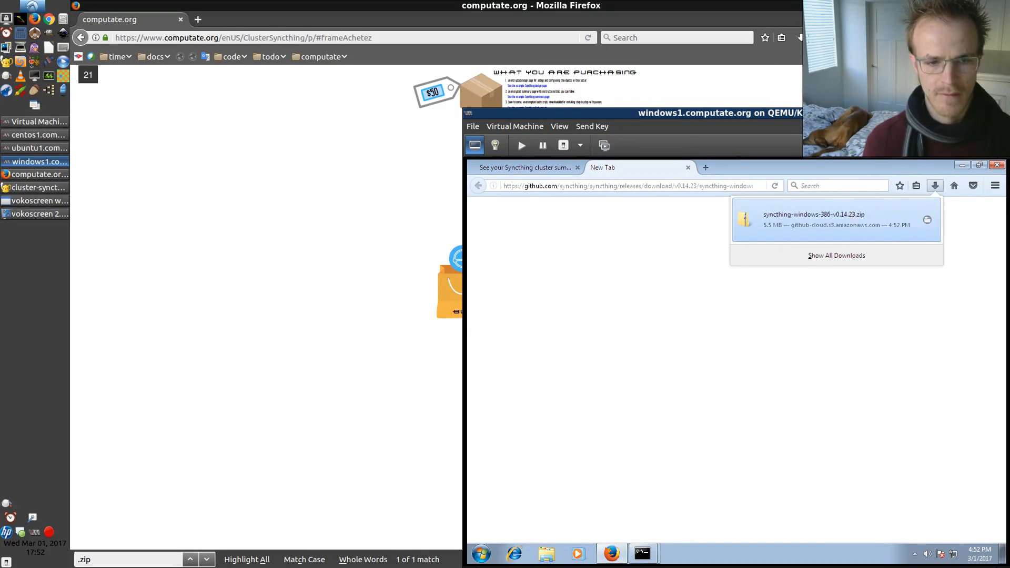
Open the downloaded zip's syncthing-windows-386-v0.14.23 folder and review the Extract Syncthing instructions
{"action": "left_click", "coordinate": [804, 222]}
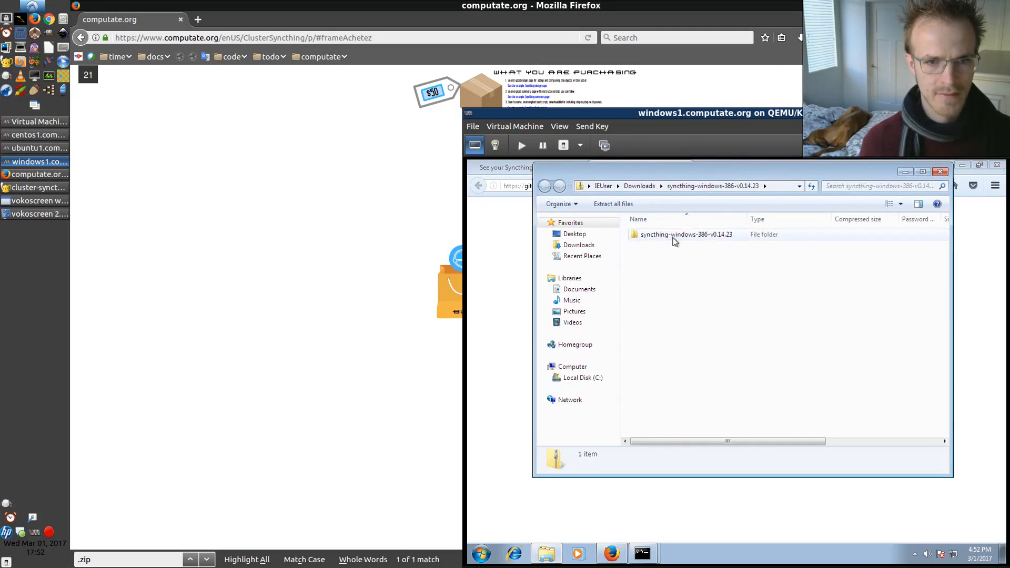
{"action": "left_click", "coordinate": [674, 241]}
{"action": "double_click", "coordinate": [673, 240]}
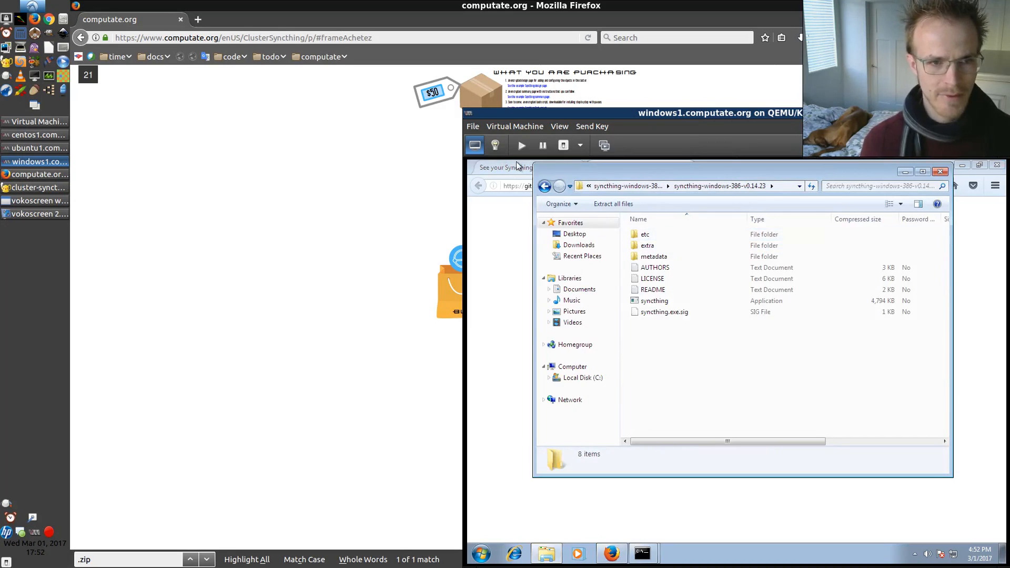
{"action": "left_click", "coordinate": [495, 169]}
{"action": "scroll", "coordinate": [591, 368], "scroll_direction": "down", "scroll_amount": 3}
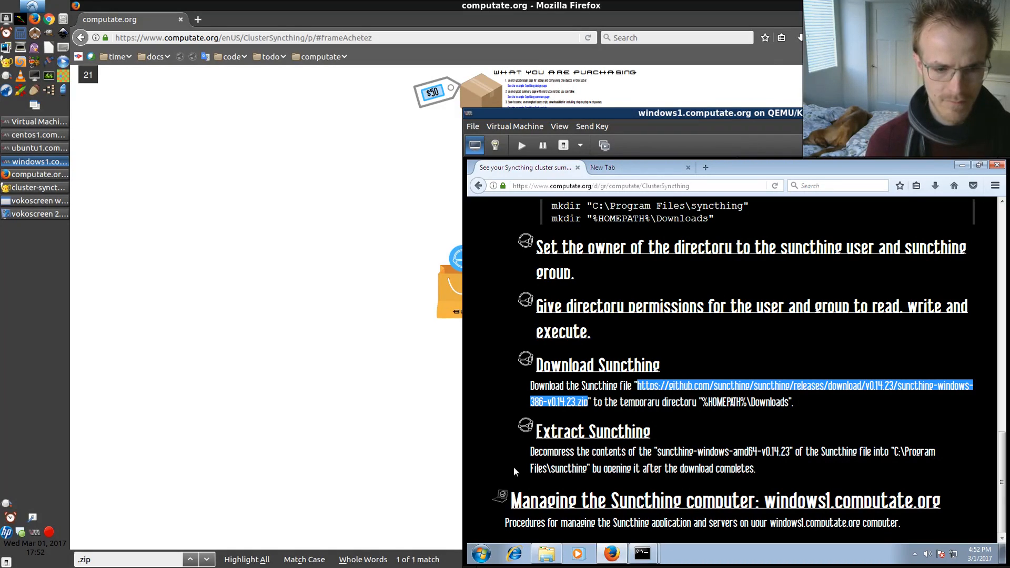
Select all extracted files and copy them into C:\Program Files\syncthing, granting administrator permission
{"action": "left_click", "coordinate": [546, 555]}
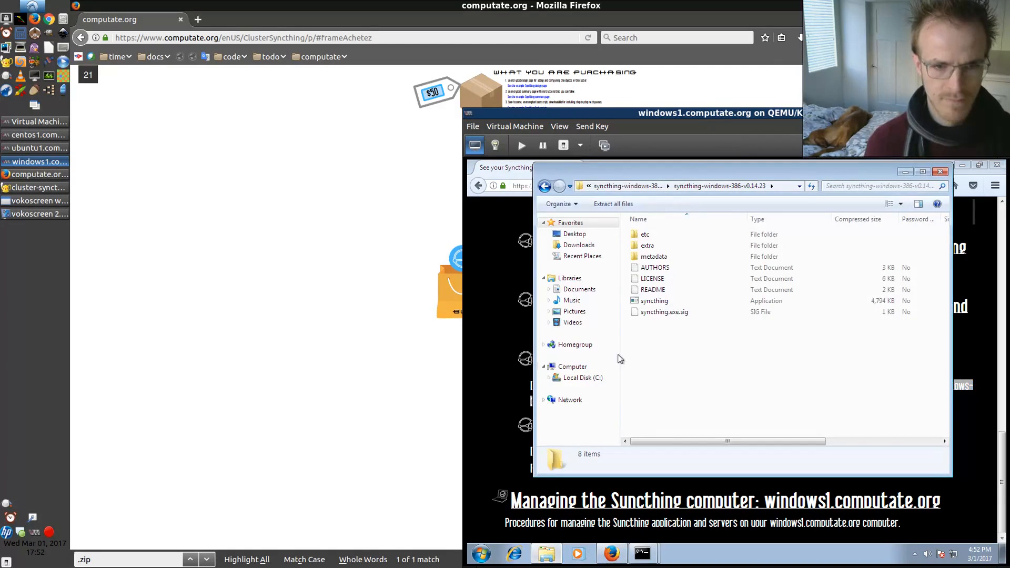
{"action": "left_click", "coordinate": [645, 313]}
{"action": "key", "text": "ctrl+a"}
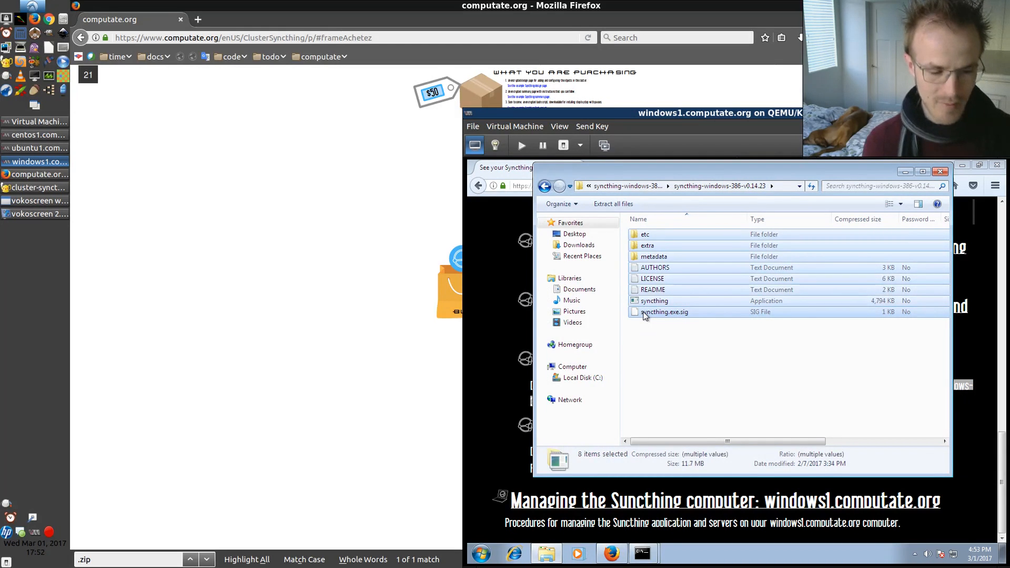
{"action": "left_click", "coordinate": [577, 378]}
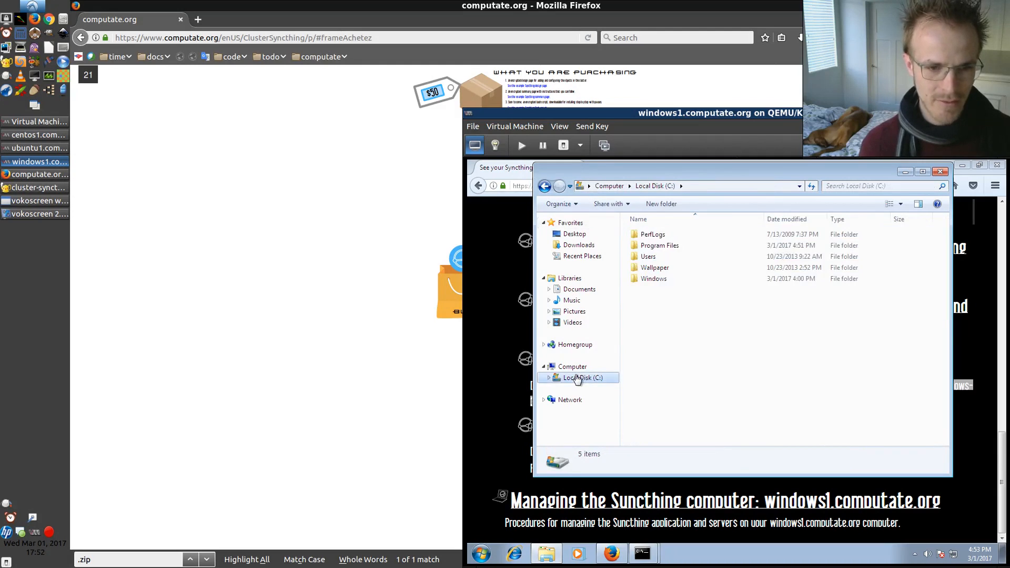
{"action": "left_click", "coordinate": [656, 246]}
{"action": "double_click", "coordinate": [656, 246]}
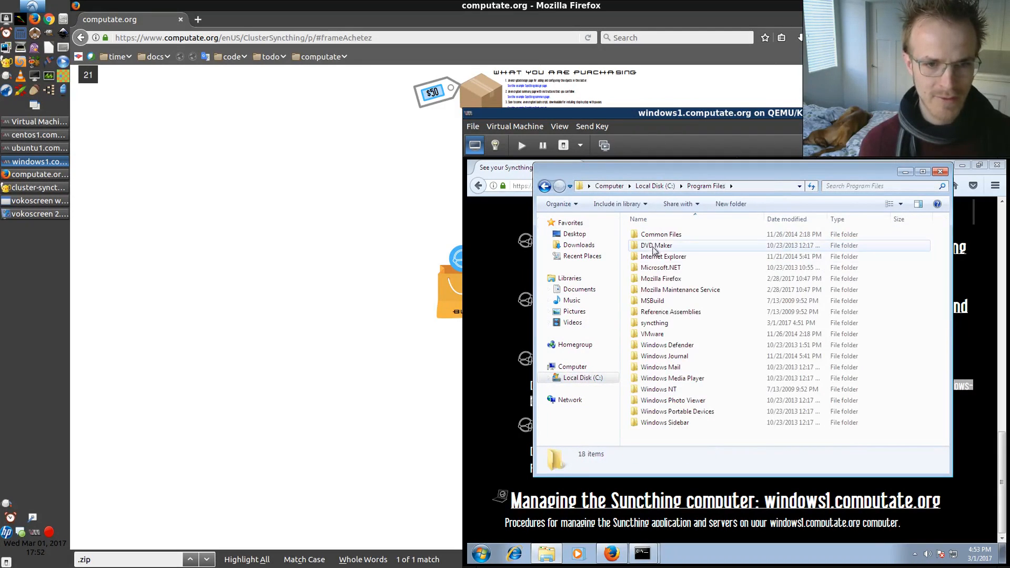
{"action": "double_click", "coordinate": [646, 326]}
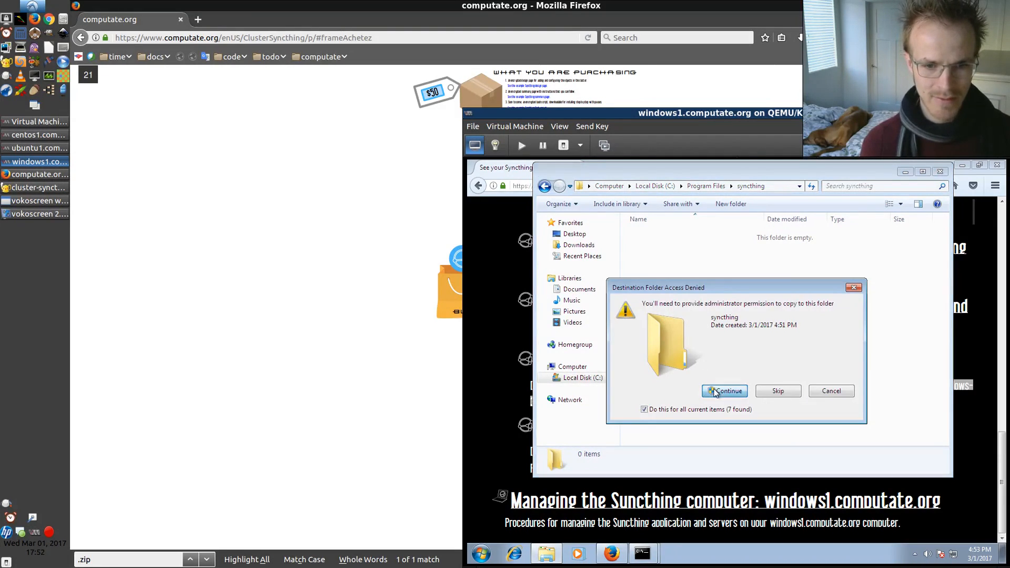
{"action": "left_click", "coordinate": [716, 390]}
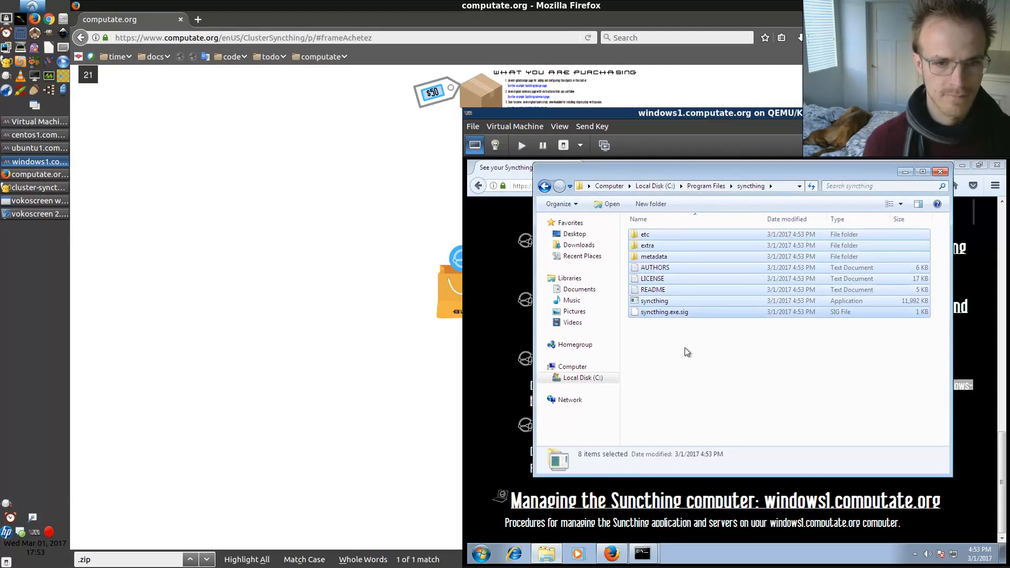
{"action": "left_click", "coordinate": [673, 344]}
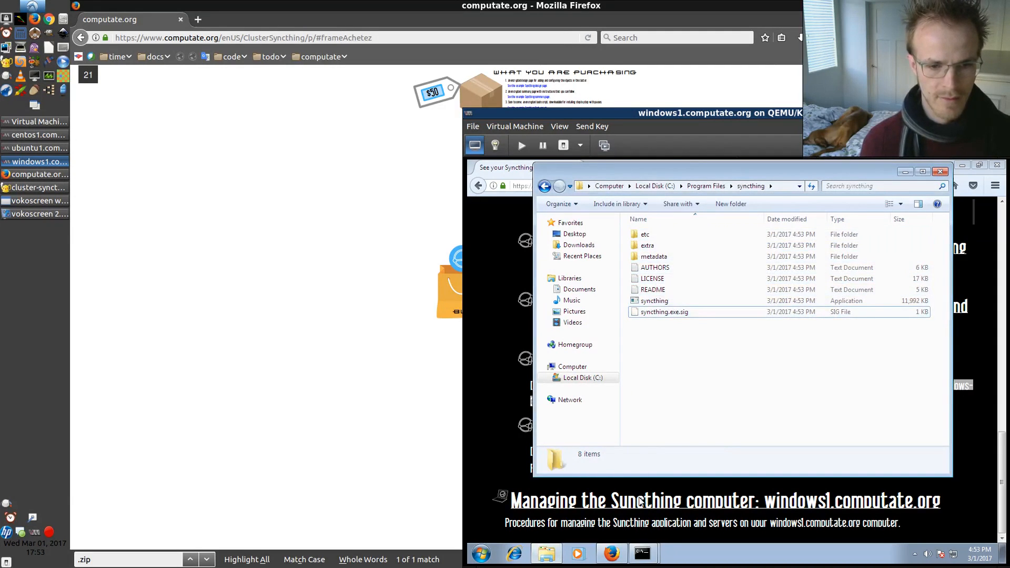
{"action": "left_click", "coordinate": [490, 473]}
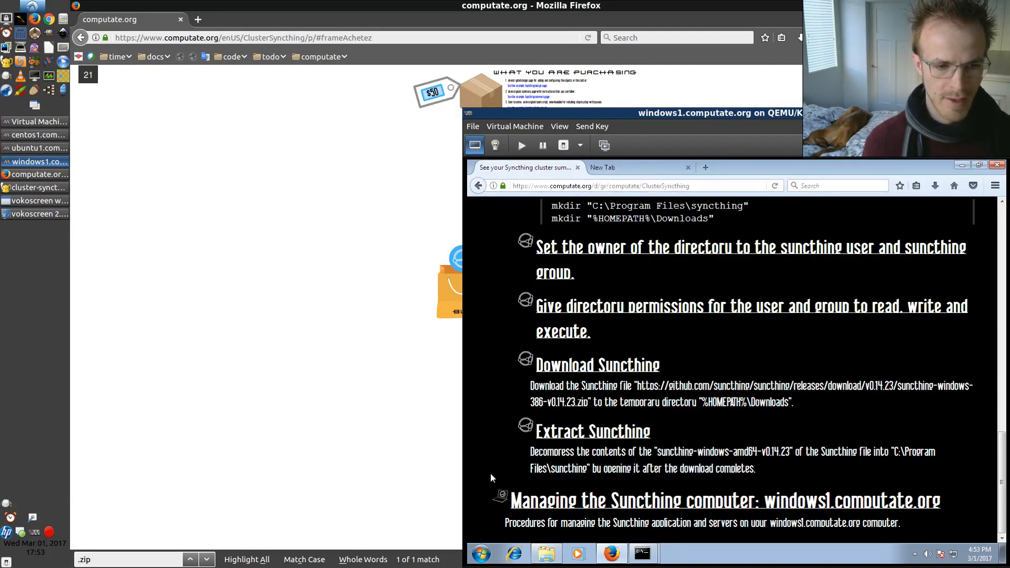
{"action": "left_click", "coordinate": [601, 165]}
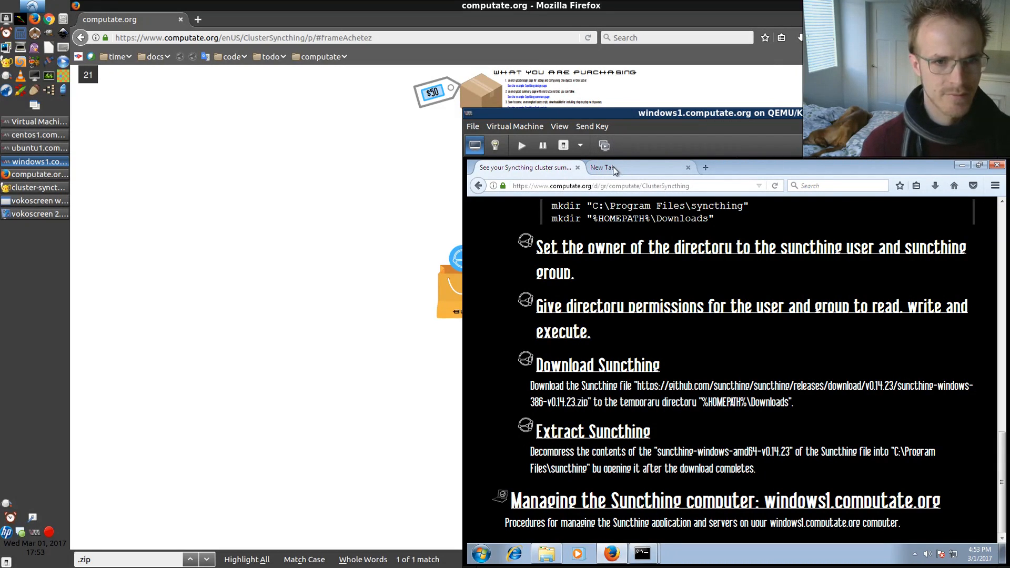
{"action": "left_click", "coordinate": [546, 554]}
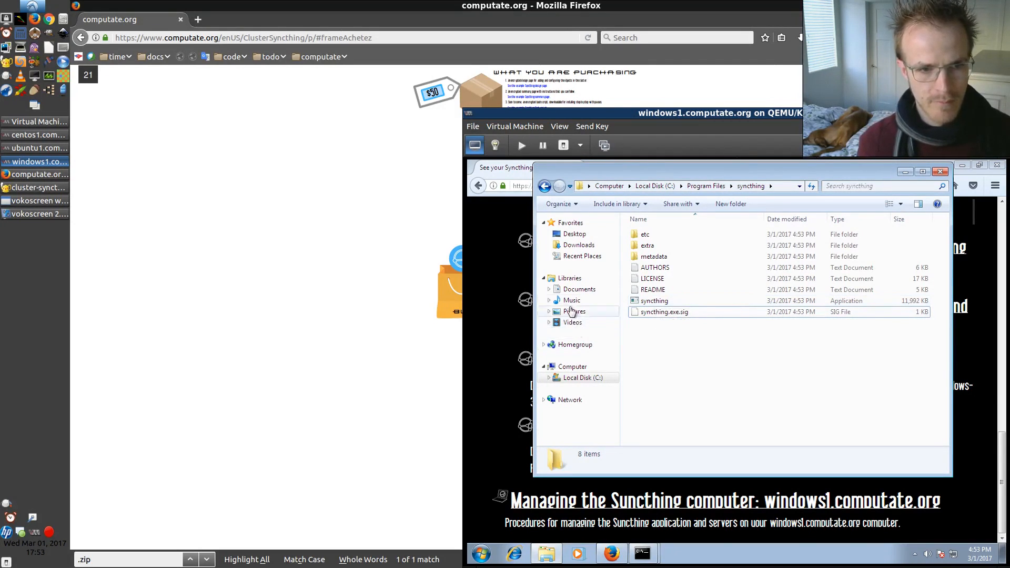
Create a shortcut to the syncthing application and place it on the desktop
{"action": "left_click", "coordinate": [580, 379]}
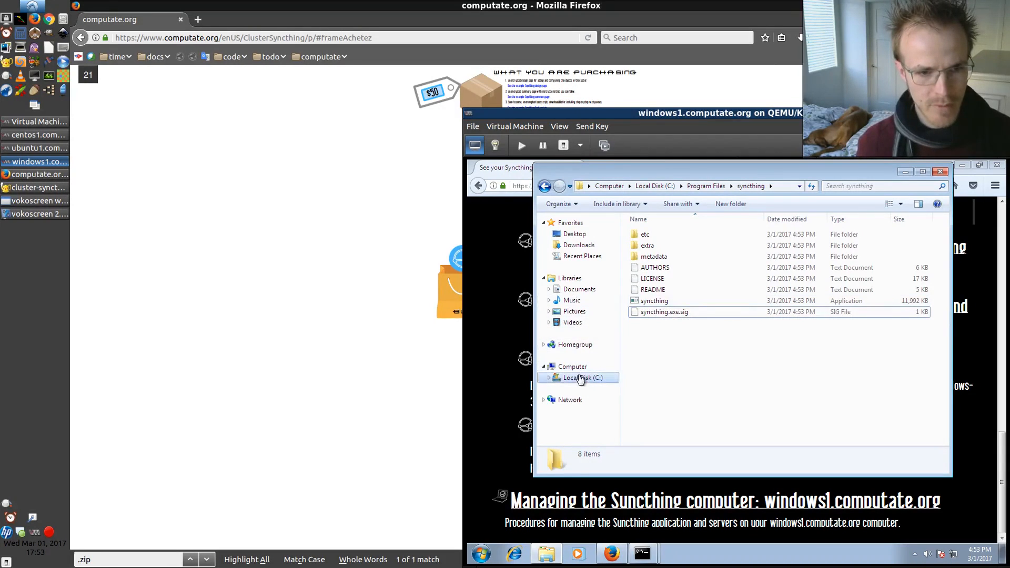
{"action": "double_click", "coordinate": [647, 301]}
{"action": "right_click", "coordinate": [646, 301]}
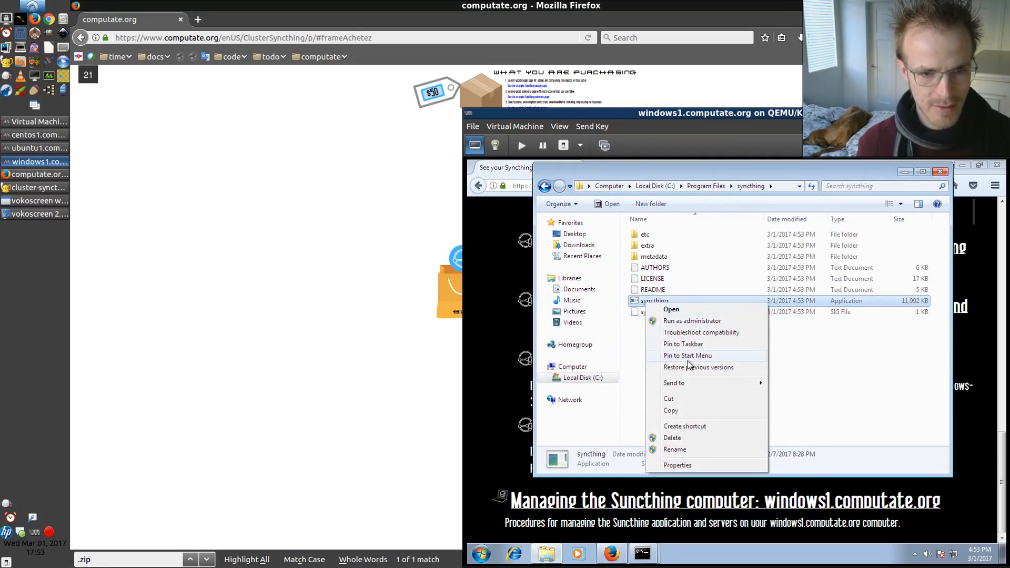
{"action": "left_click", "coordinate": [685, 426]}
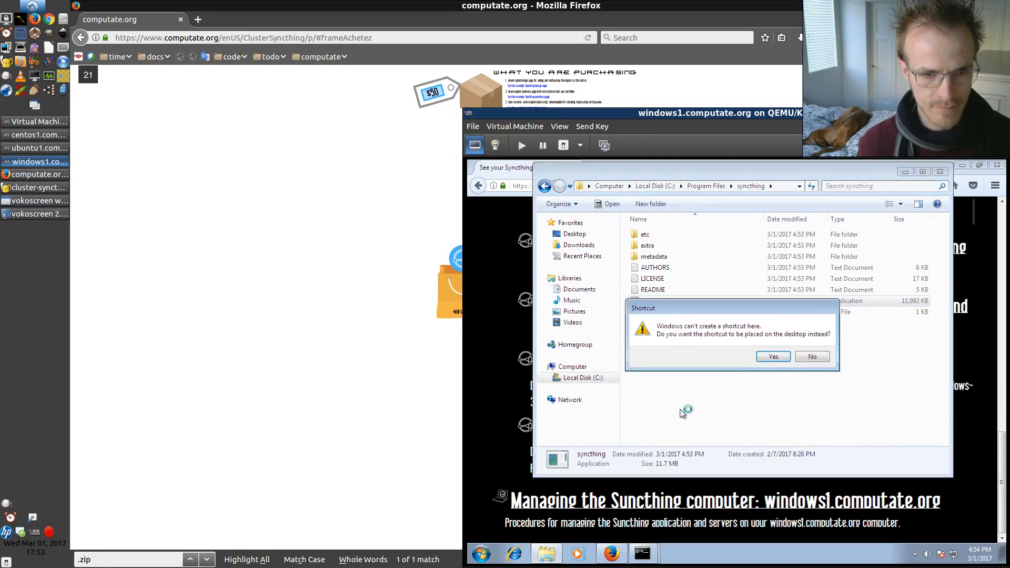
{"action": "left_click", "coordinate": [772, 357]}
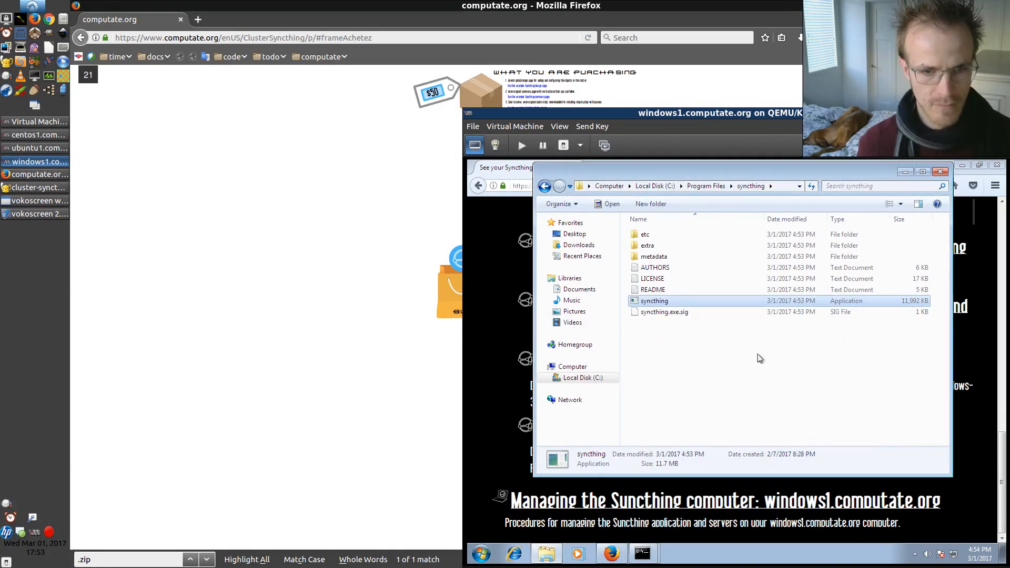
Select the syncthing - Shortcut on the Desktop and browse through C:\Users to the IEUser folder
{"action": "left_click", "coordinate": [581, 239]}
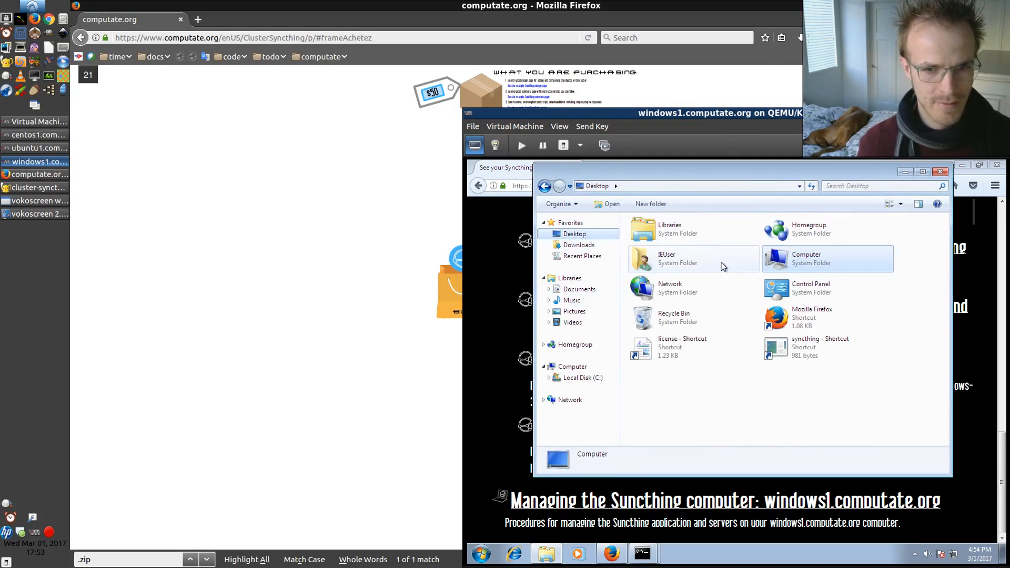
{"action": "left_click", "coordinate": [778, 352]}
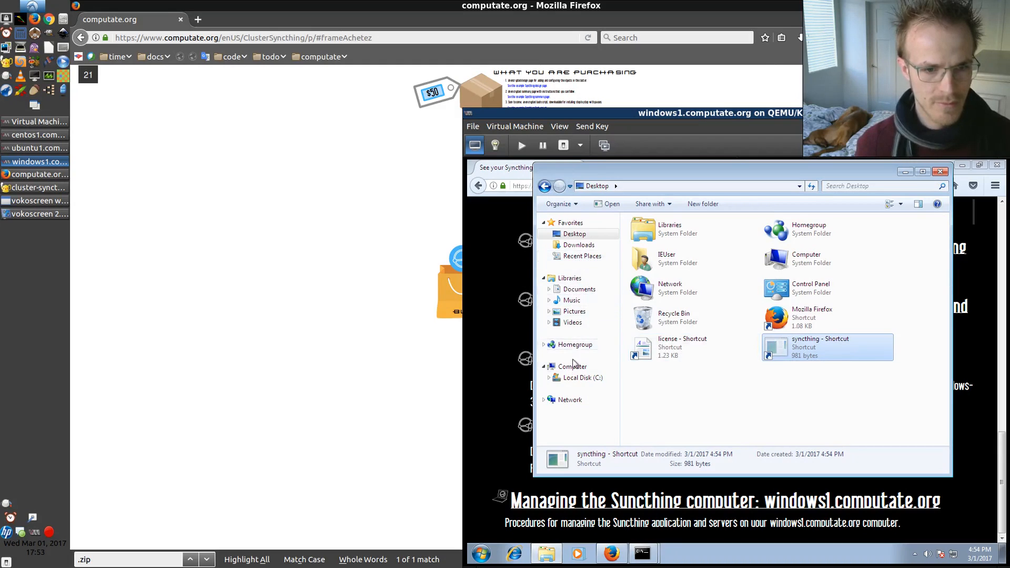
{"action": "left_click", "coordinate": [577, 377]}
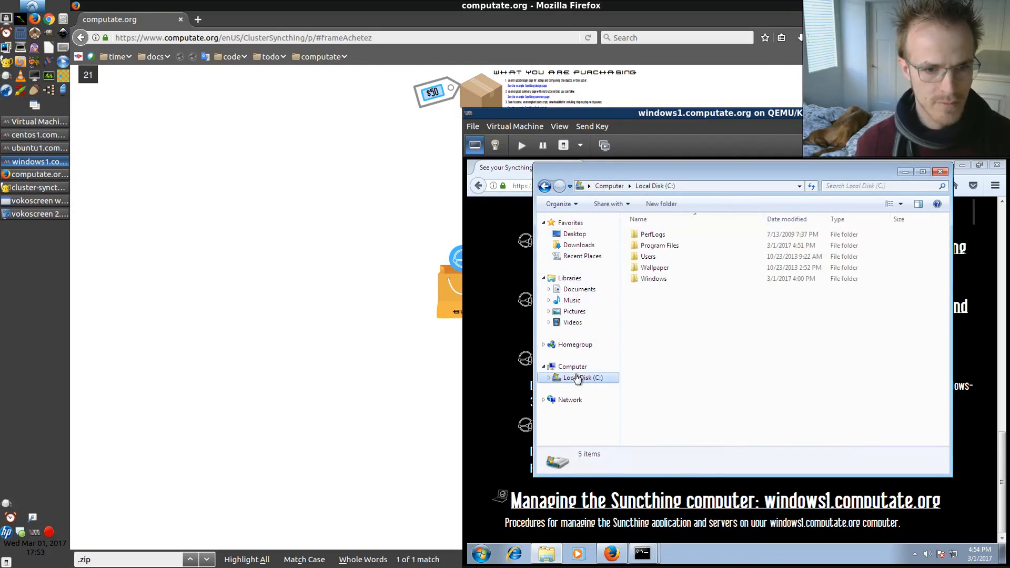
{"action": "double_click", "coordinate": [652, 256]}
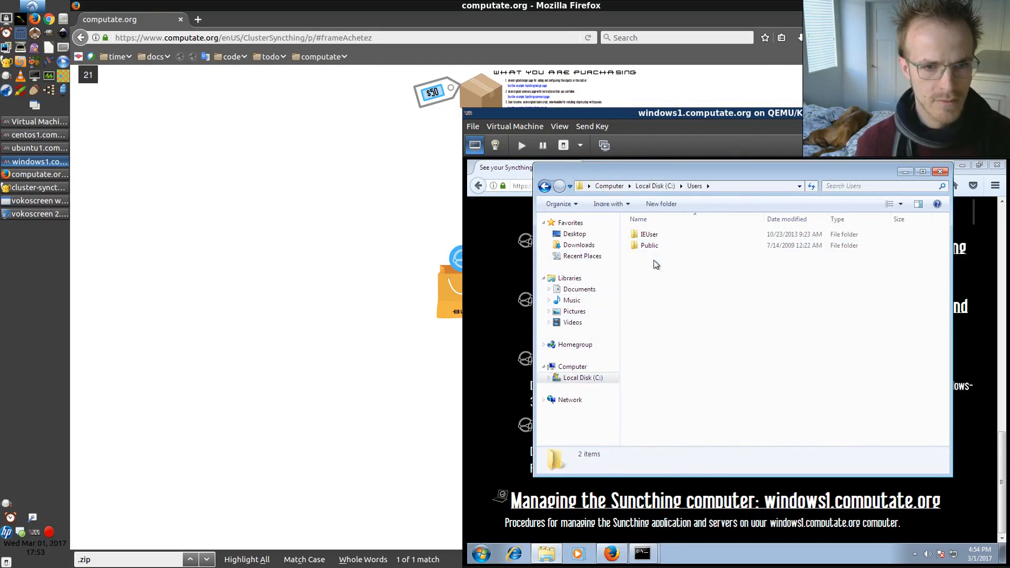
{"action": "double_click", "coordinate": [652, 234]}
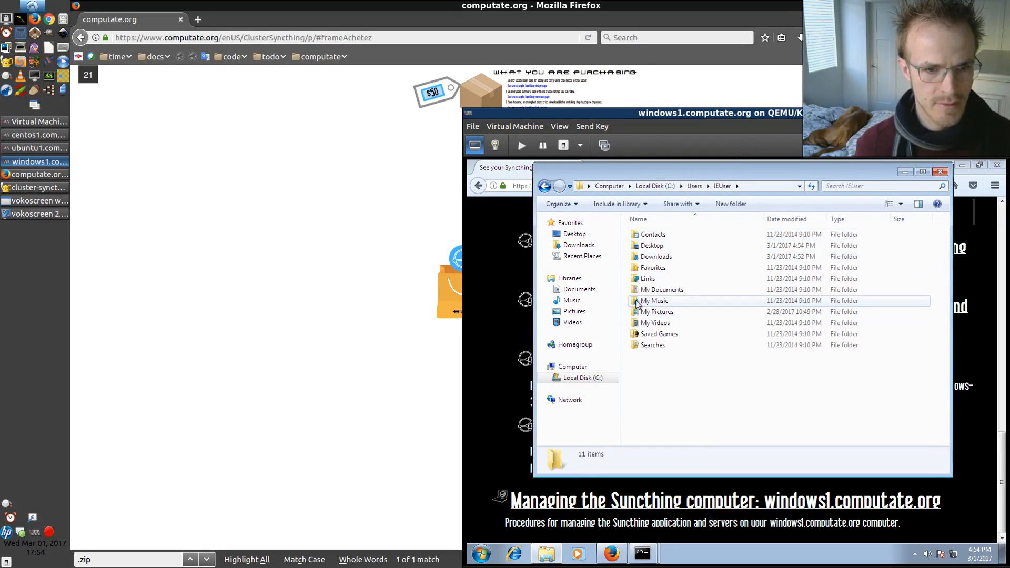
{"action": "left_click", "coordinate": [577, 377]}
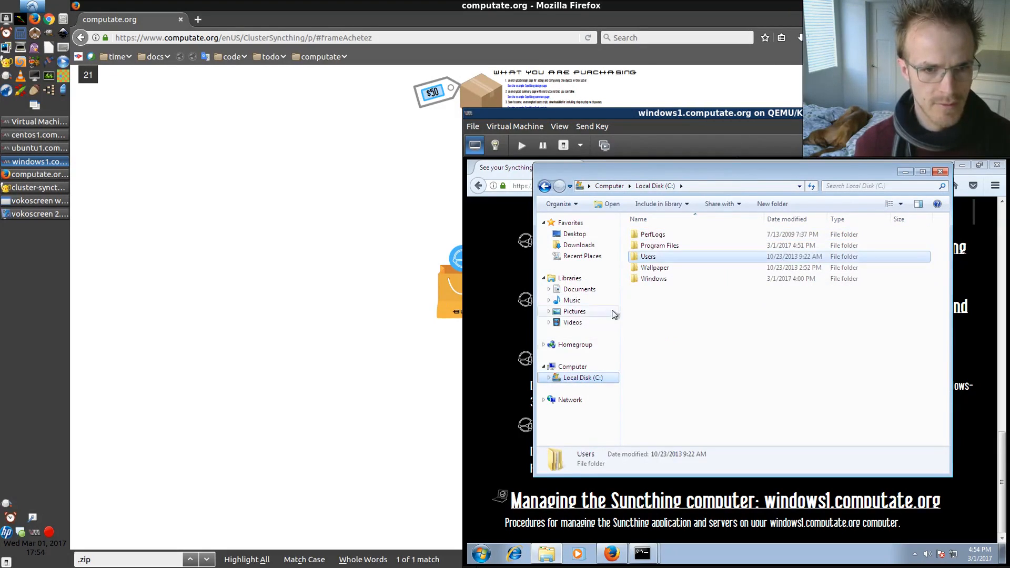
{"action": "left_click", "coordinate": [650, 258]}
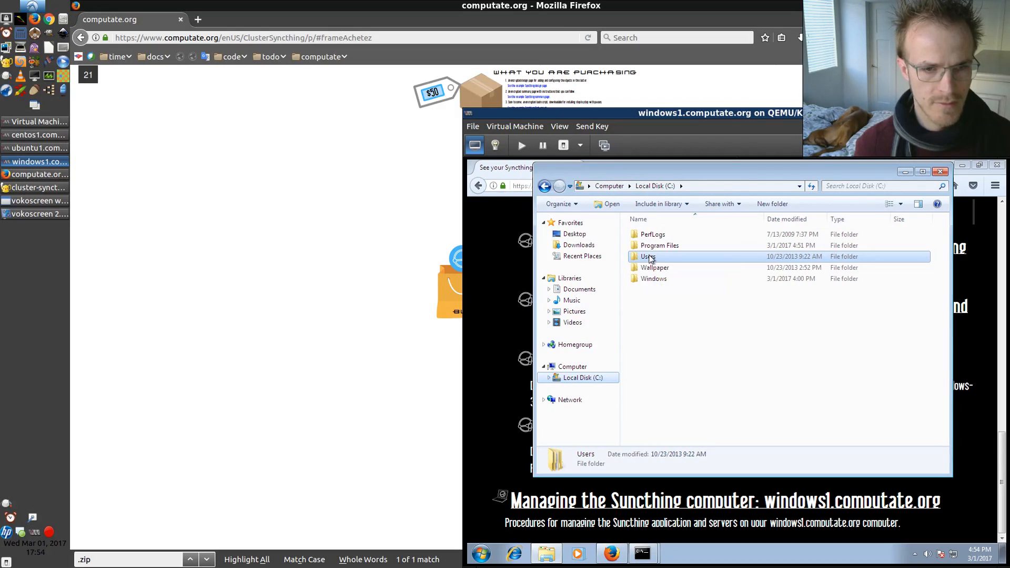
{"action": "double_click", "coordinate": [650, 258]}
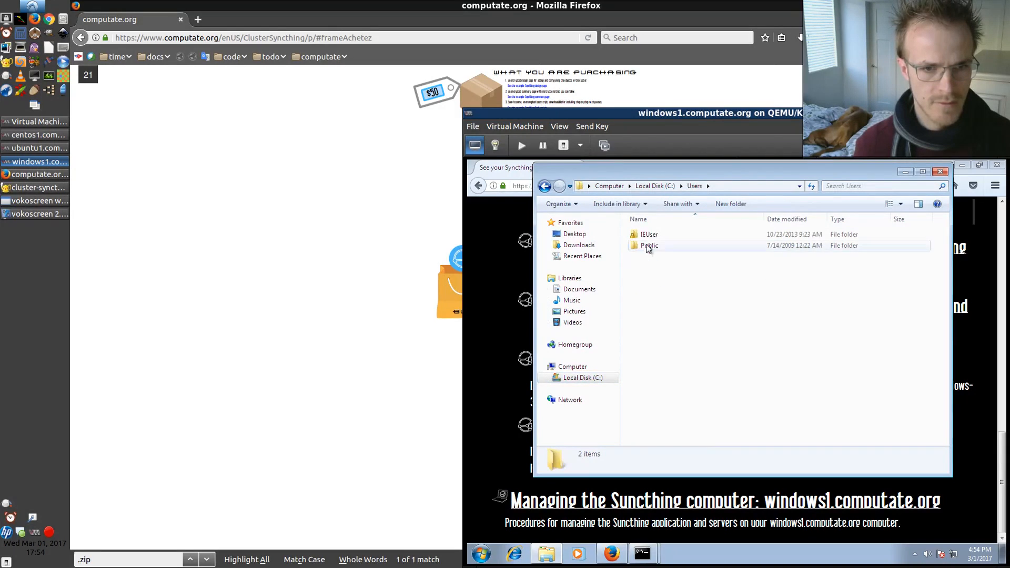
{"action": "left_click", "coordinate": [647, 239]}
{"action": "double_click", "coordinate": [647, 240]}
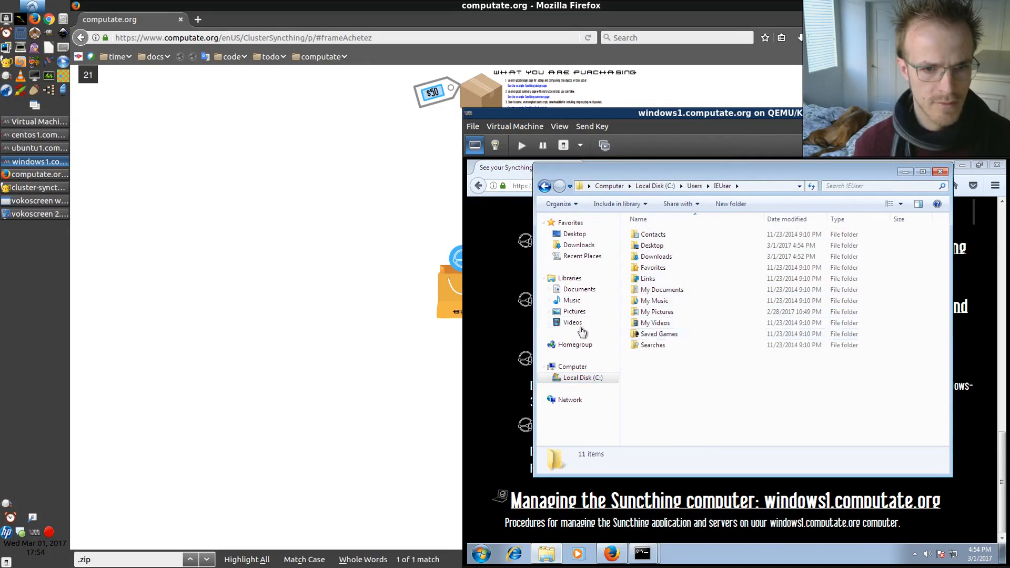
Open the Startup folder from the Start menu's All Programs list and paste the syncthing shortcut into it
{"action": "left_click", "coordinate": [475, 558]}
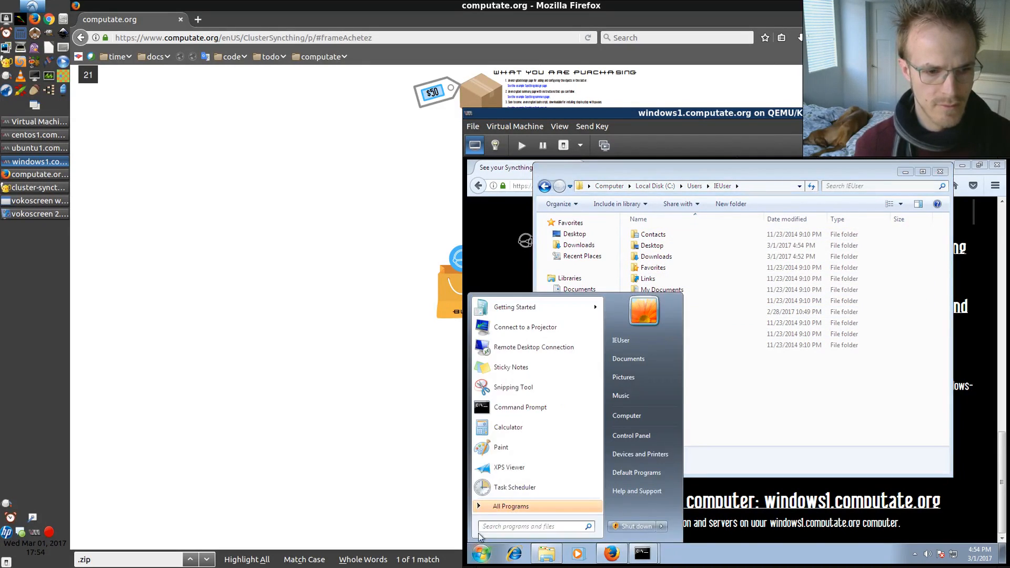
{"action": "left_click", "coordinate": [500, 505]}
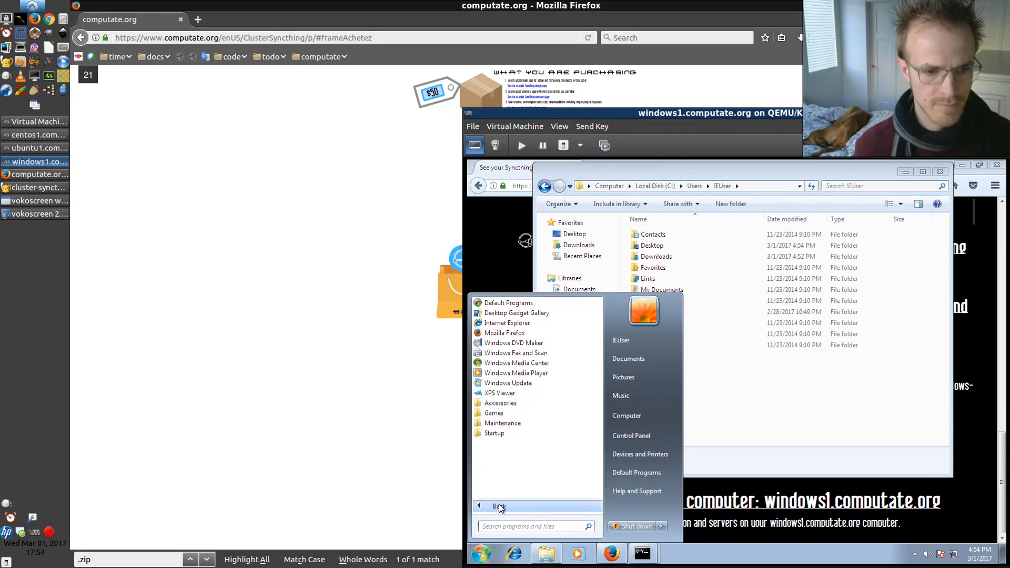
{"action": "left_click", "coordinate": [496, 433]}
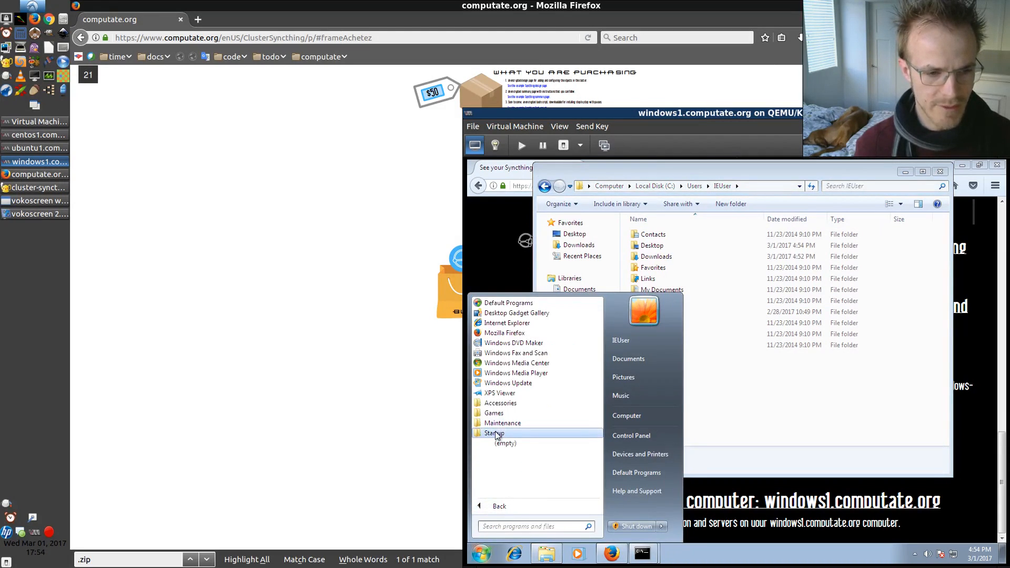
{"action": "right_click", "coordinate": [496, 435]}
{"action": "left_click", "coordinate": [537, 476]}
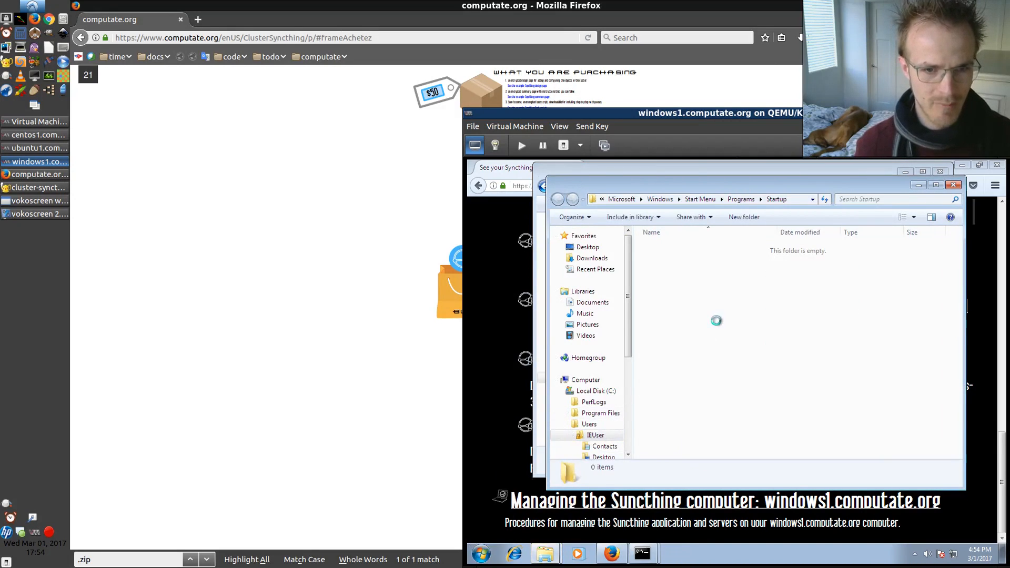
{"action": "key", "text": "ctrl+v"}
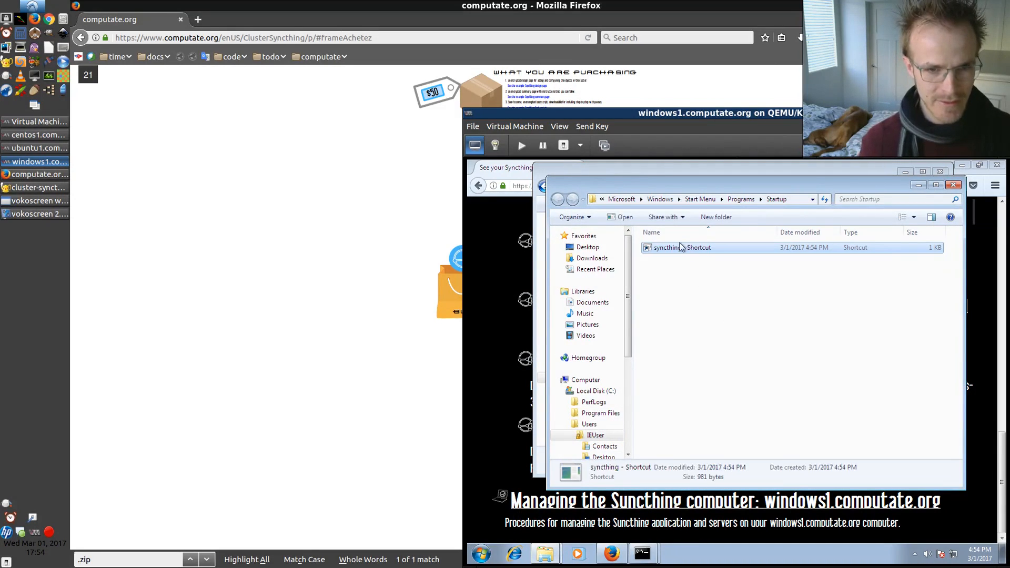
Run syncthing.exe from C:\Program Files\syncthing and allow it through the Windows Firewall
{"action": "left_click", "coordinate": [554, 168]}
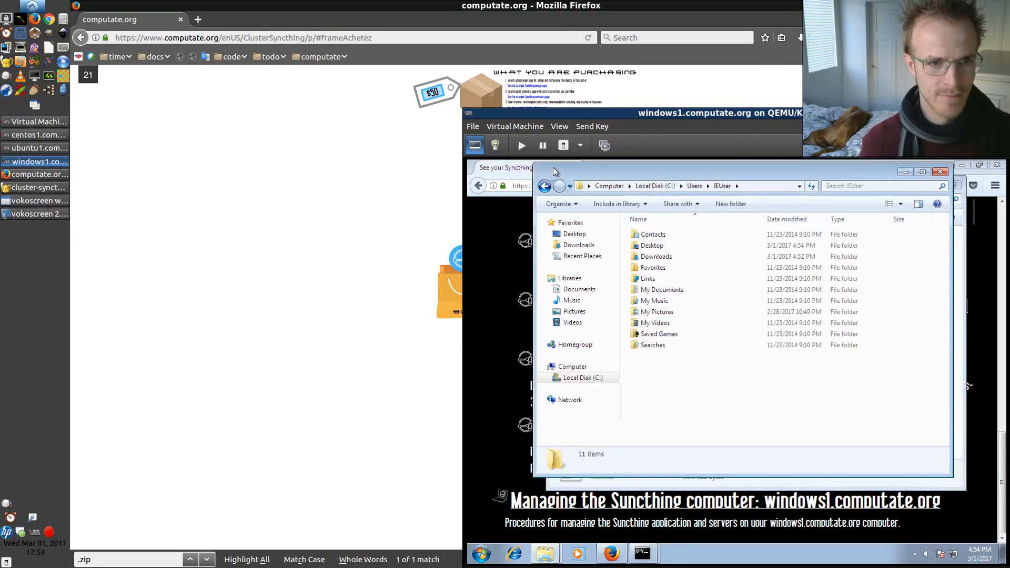
{"action": "left_click", "coordinate": [583, 379]}
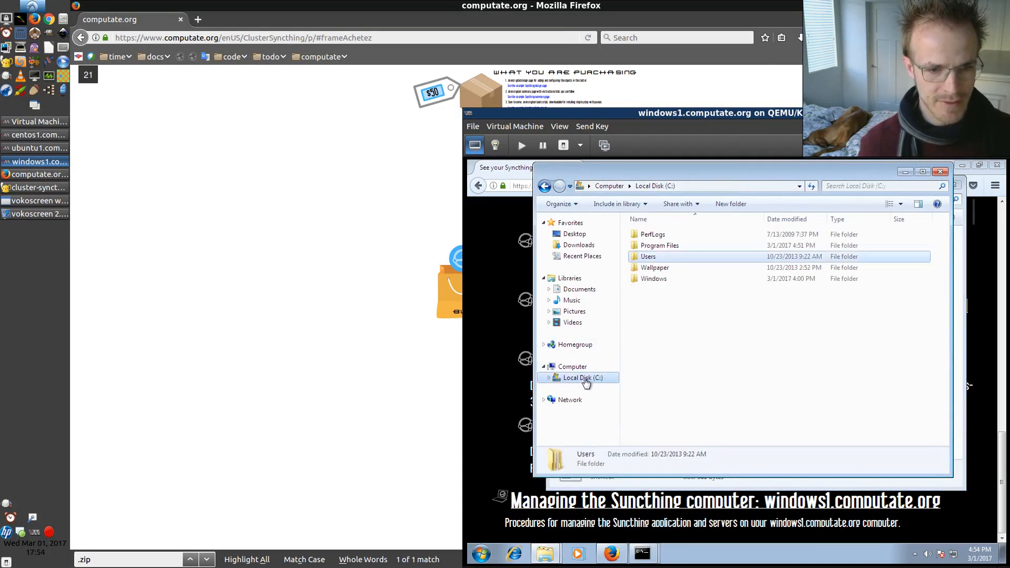
{"action": "double_click", "coordinate": [647, 246]}
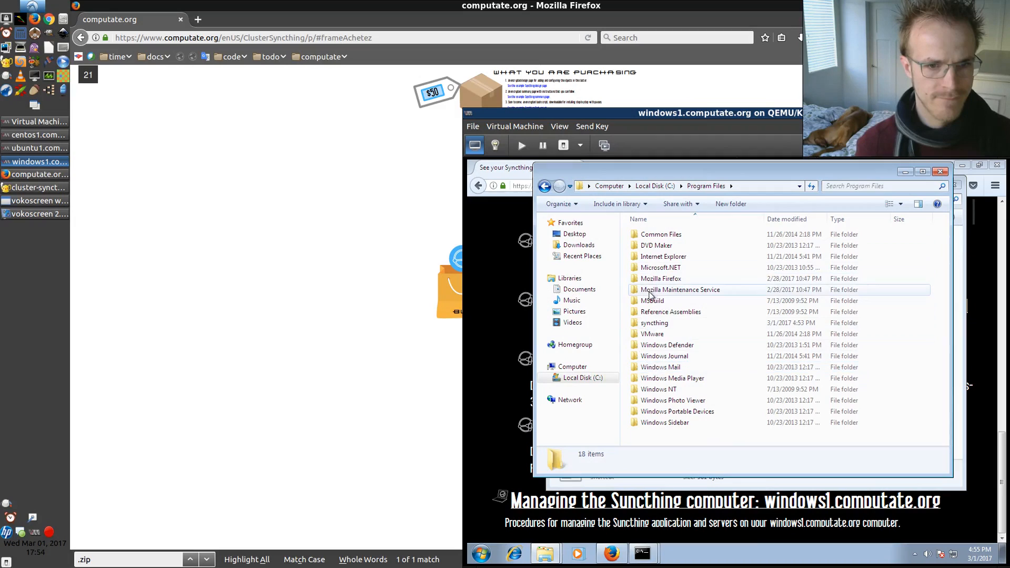
{"action": "double_click", "coordinate": [652, 323]}
{"action": "left_click", "coordinate": [651, 304]}
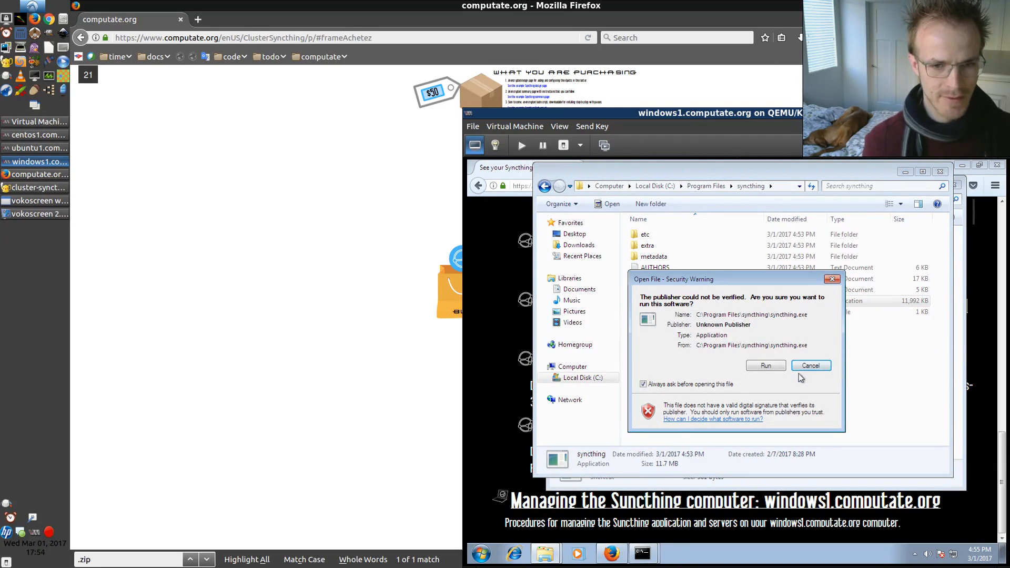
{"action": "left_click", "coordinate": [777, 364]}
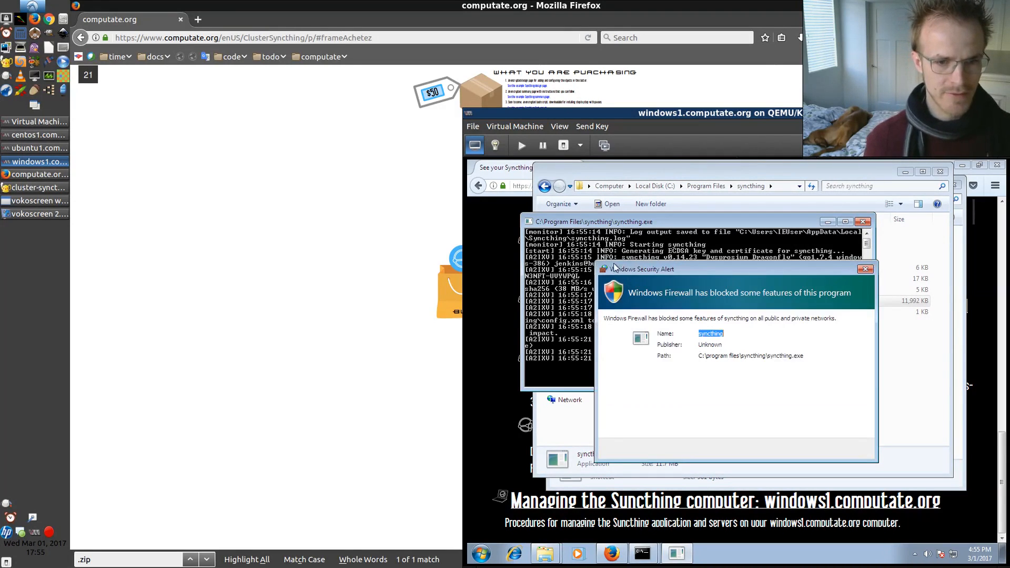
{"action": "left_click", "coordinate": [793, 448]}
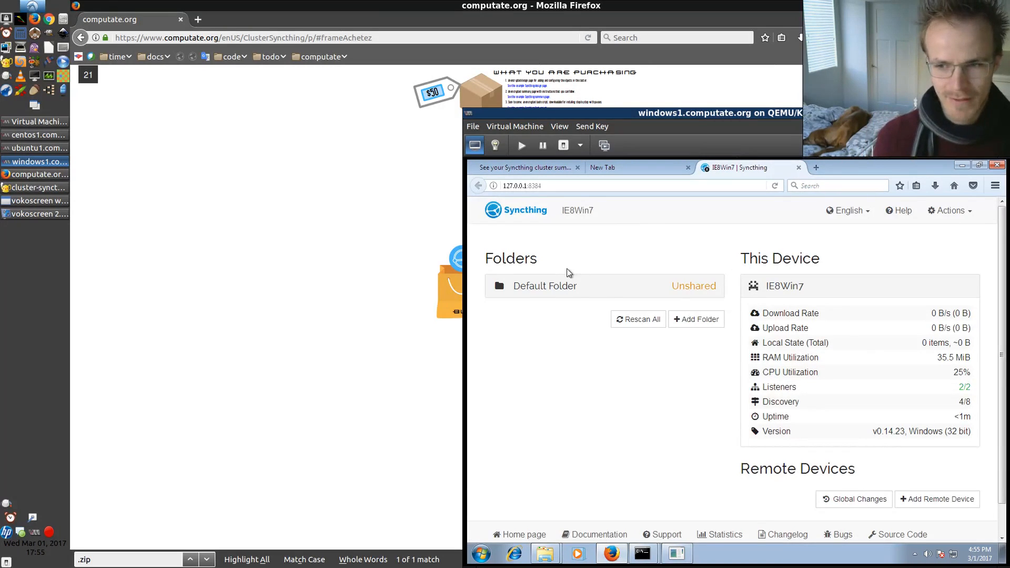
Switch to the ubuntu1 virtual machine and log in to computate.org with the account username and password
{"action": "left_click", "coordinate": [32, 151]}
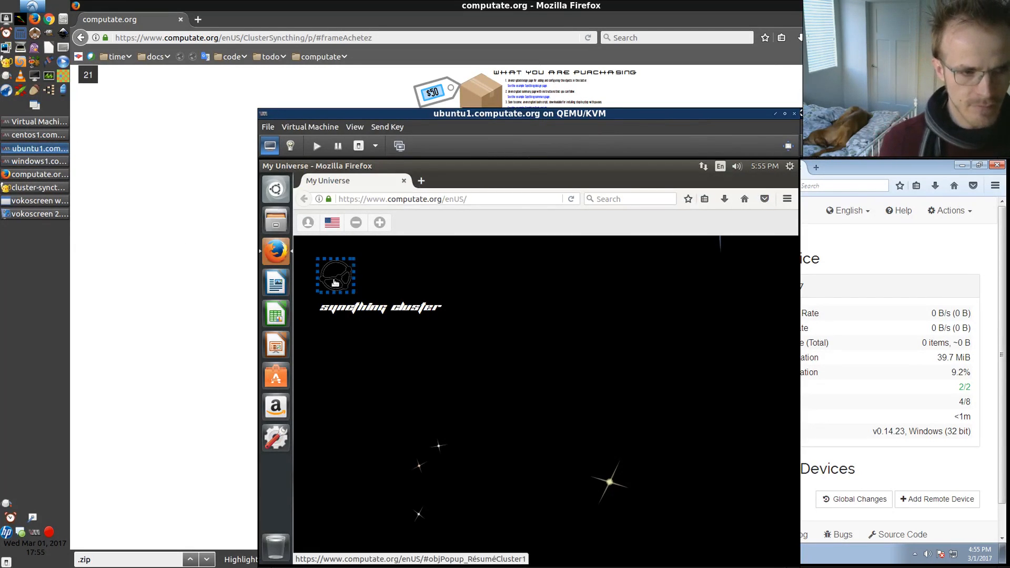
{"action": "left_click", "coordinate": [334, 283]}
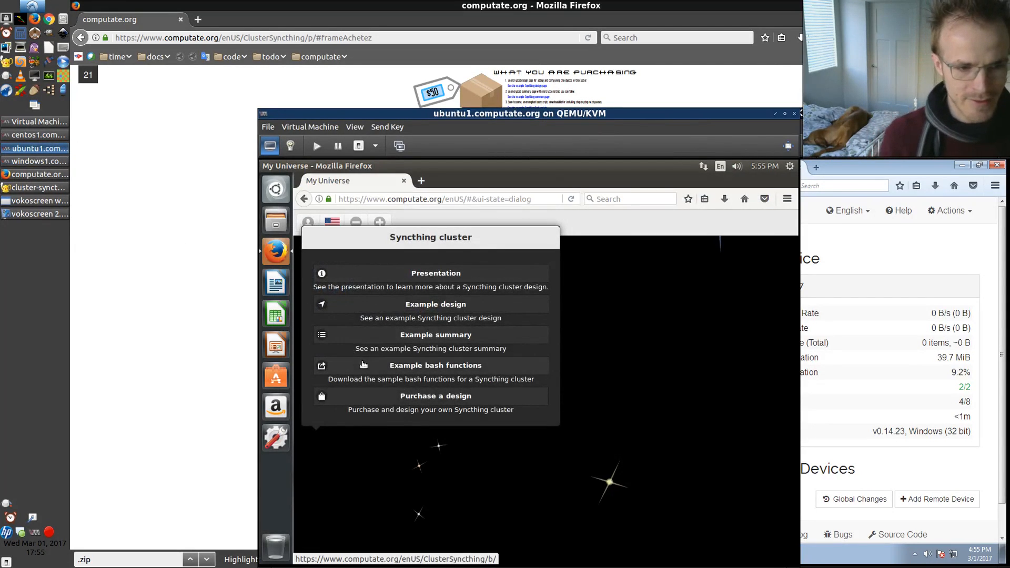
{"action": "left_click", "coordinate": [377, 439]}
{"action": "left_click", "coordinate": [308, 225]}
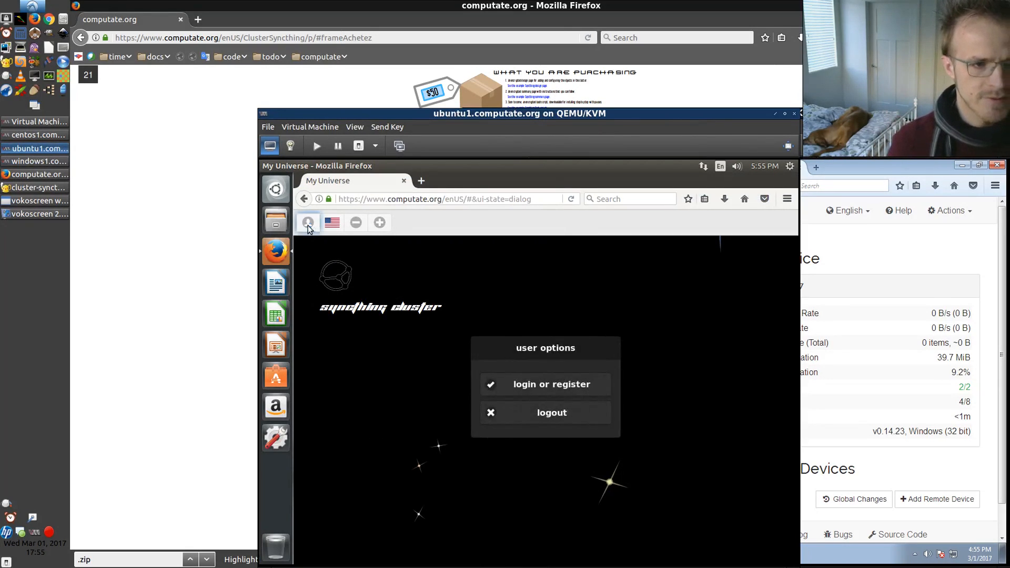
{"action": "left_click", "coordinate": [525, 388]}
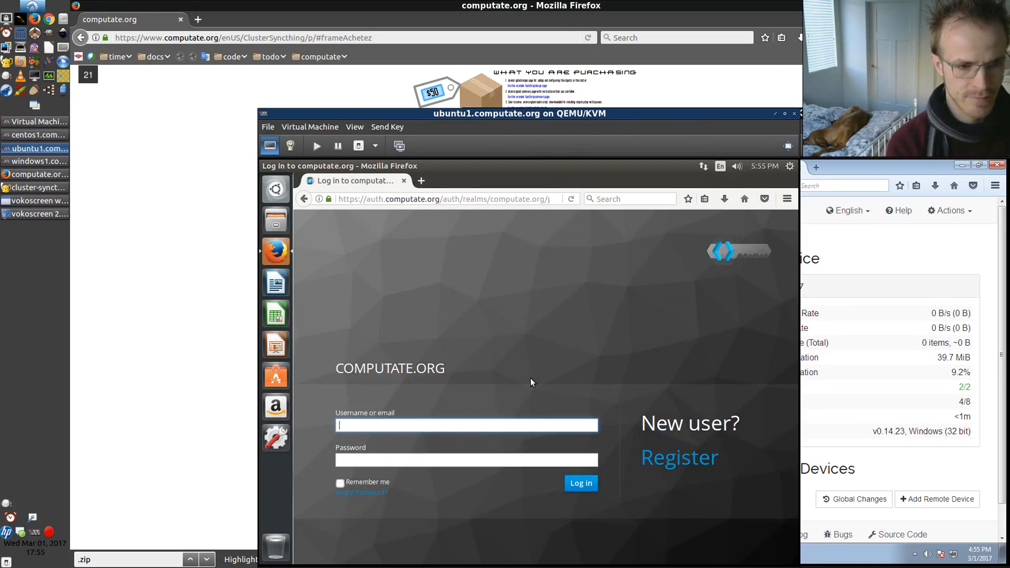
{"action": "type", "text": "computate"}
{"action": "key", "text": "Tab"}
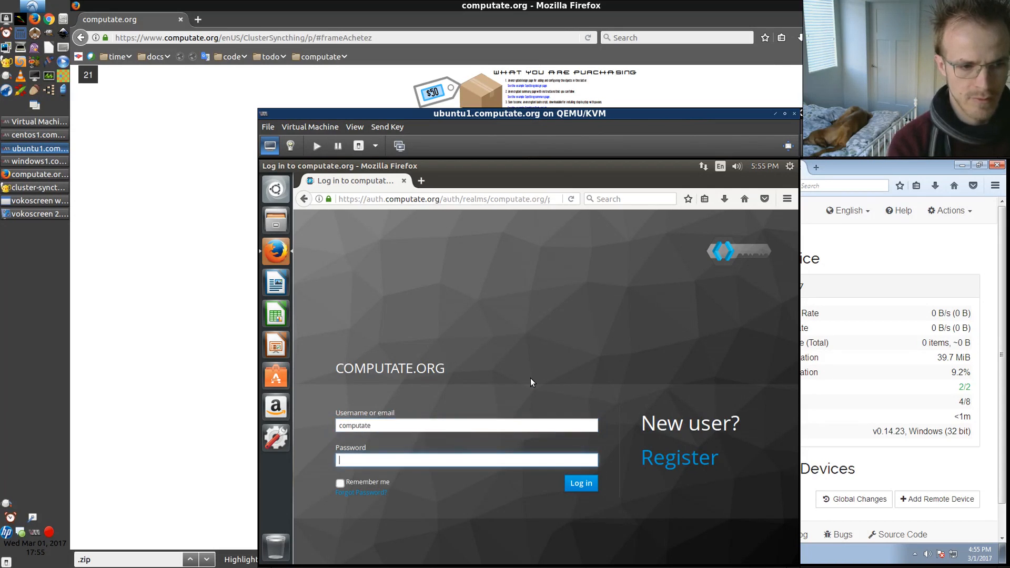
{"action": "type", "text": "••"}
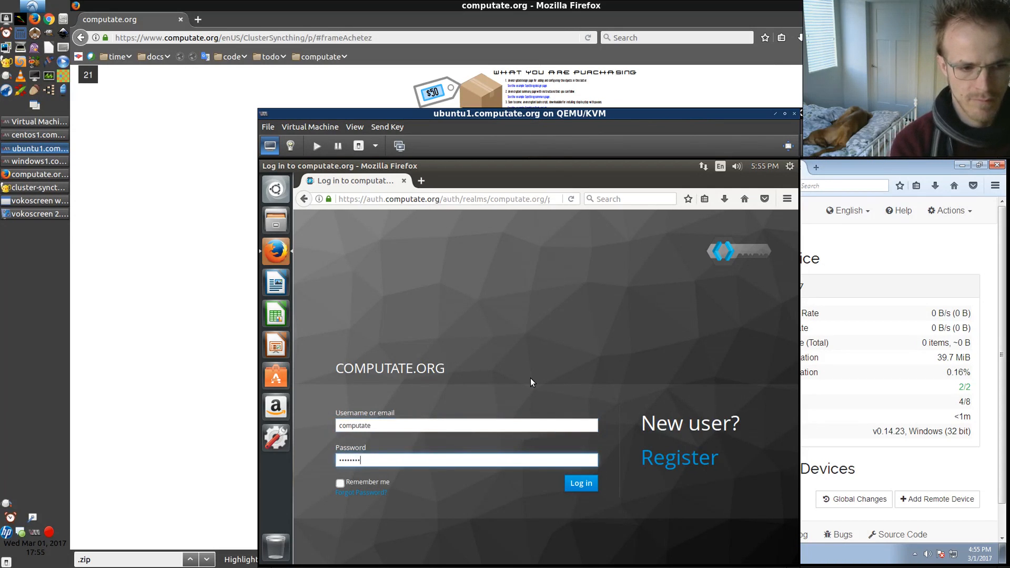
{"action": "type", "text": "••••••"}
{"action": "key", "text": "Return"}
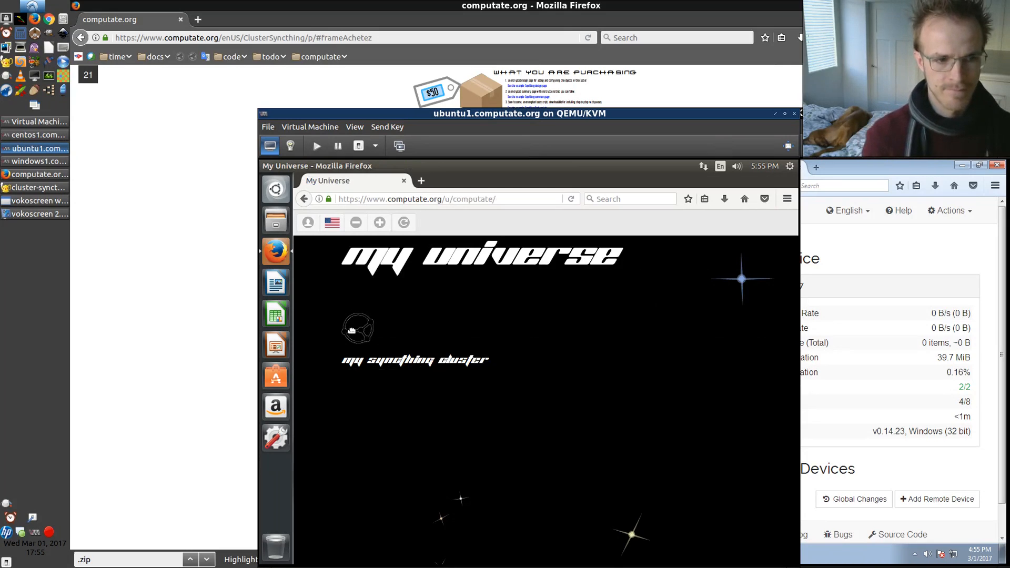
Open the Syncthing cluster design with its secret key and add a Syncthing computer
{"action": "left_click", "coordinate": [352, 330]}
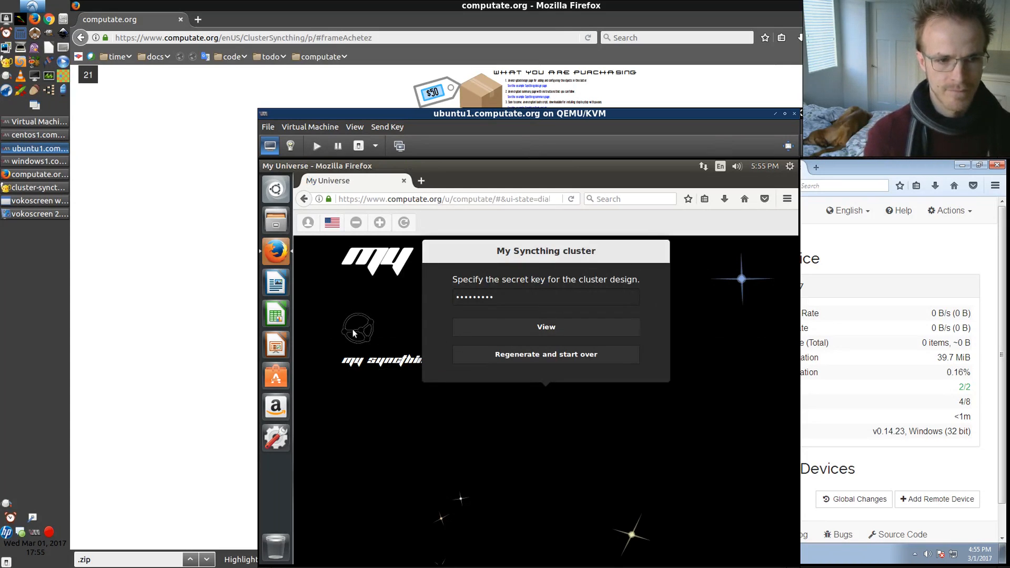
{"action": "left_click", "coordinate": [566, 328]}
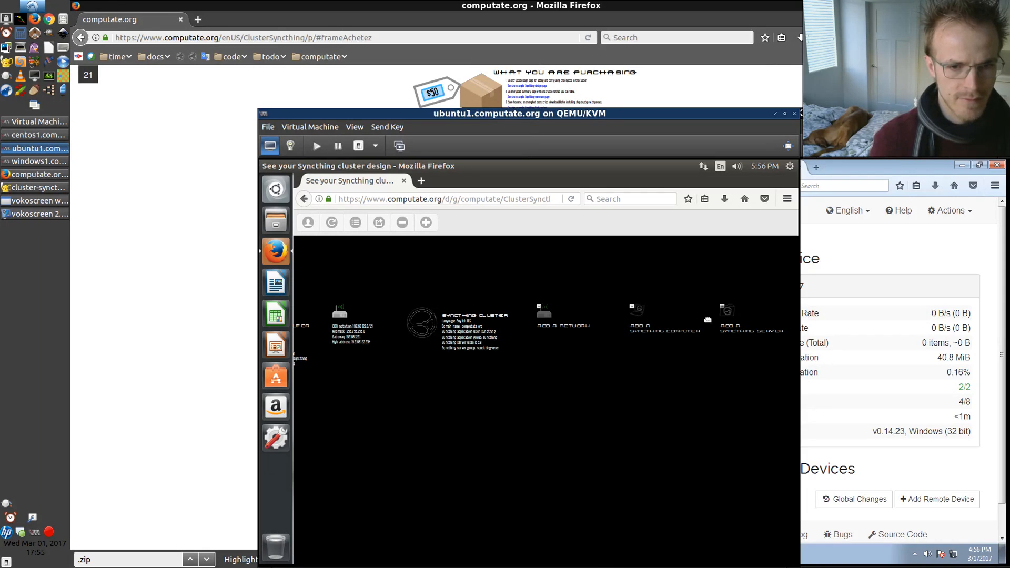
{"action": "left_click", "coordinate": [638, 313]}
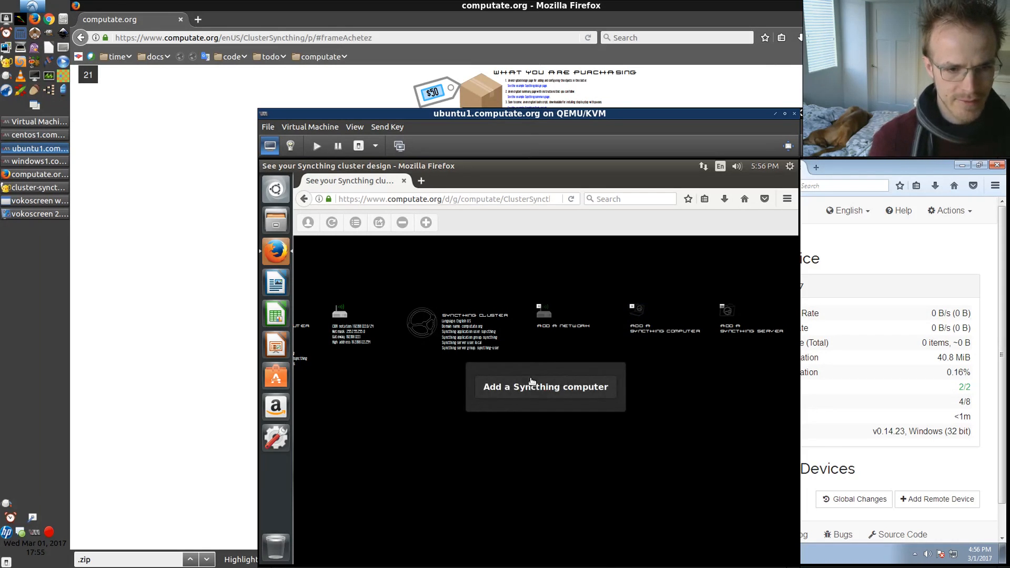
{"action": "left_click", "coordinate": [539, 392]}
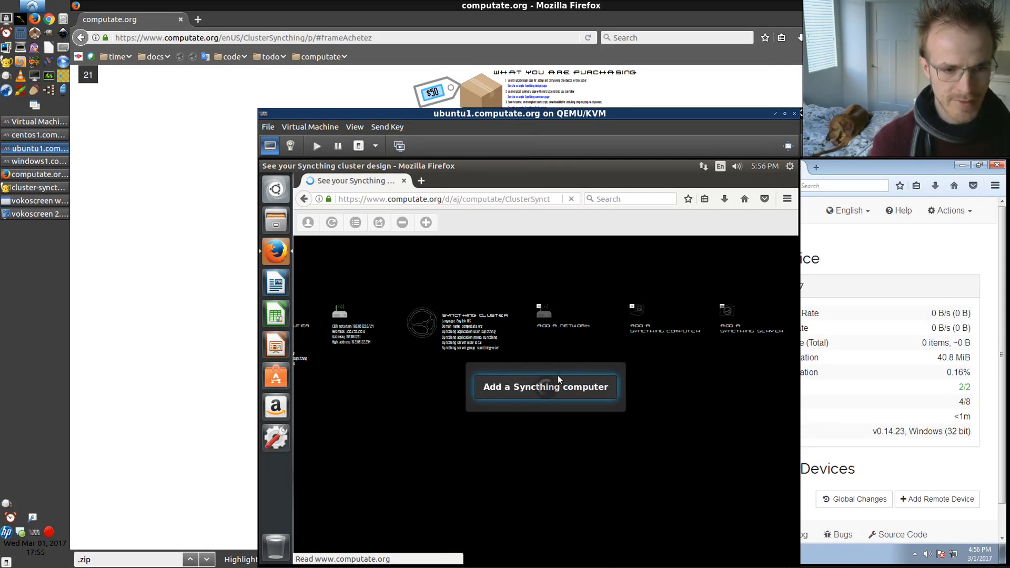
Add a Syncthing server to the cluster design
{"action": "left_click", "coordinate": [729, 315]}
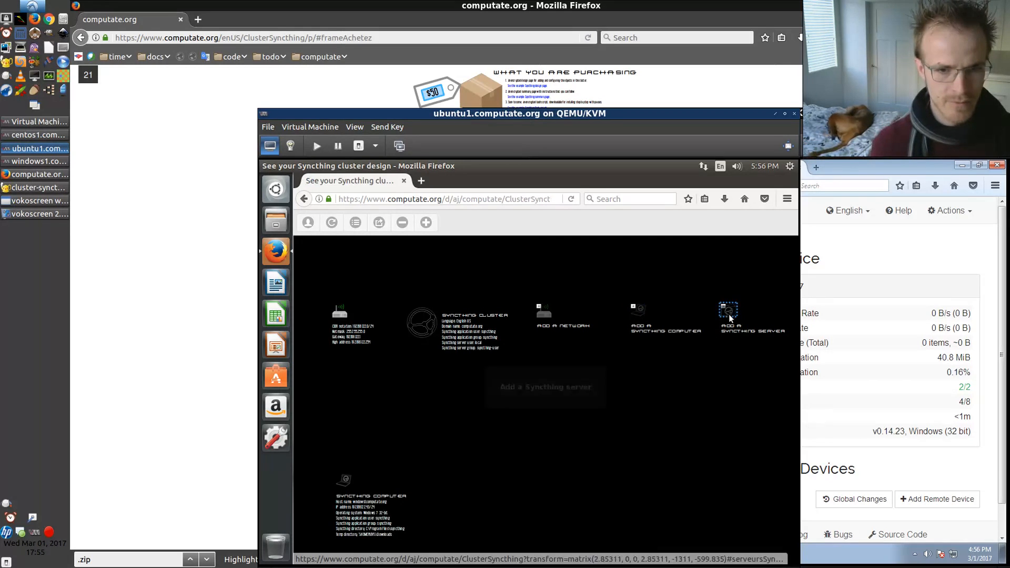
{"action": "left_click", "coordinate": [557, 389]}
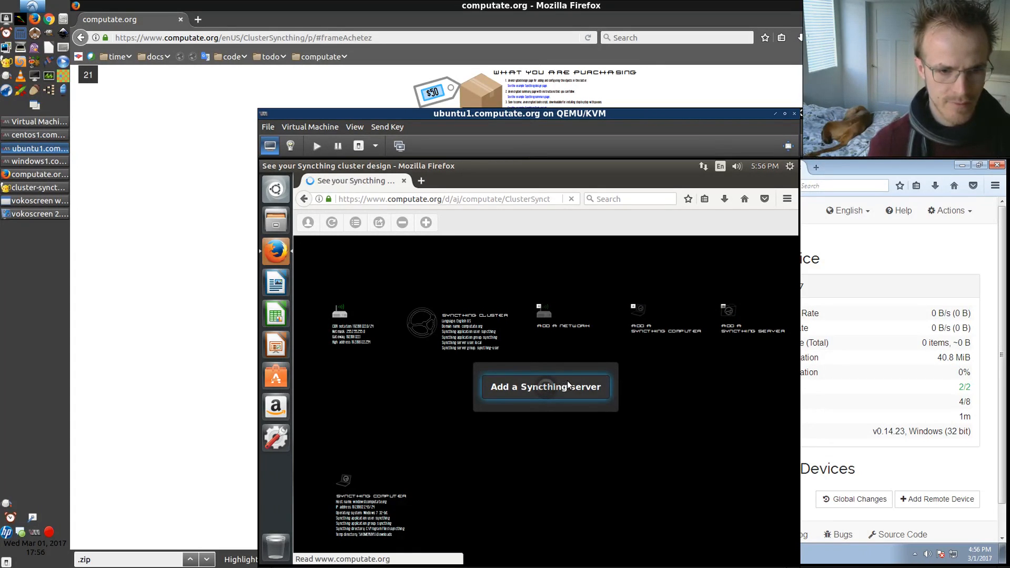
{"action": "left_click", "coordinate": [731, 313]}
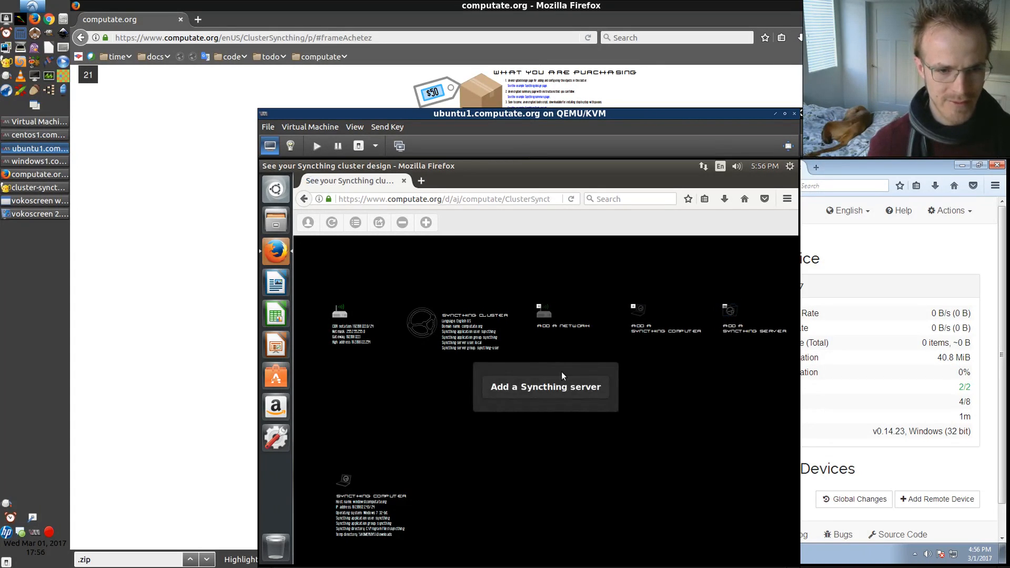
{"action": "left_click", "coordinate": [514, 389]}
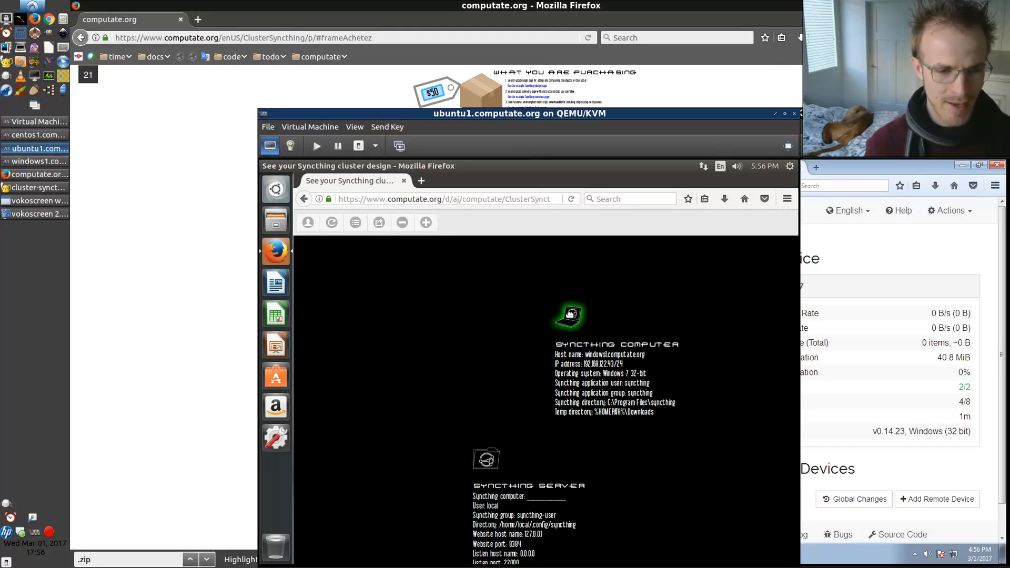
Assign the windows1 Syncthing computer to the new Syncthing server
{"action": "scroll", "coordinate": [570, 314], "scroll_direction": "down", "scroll_amount": 5}
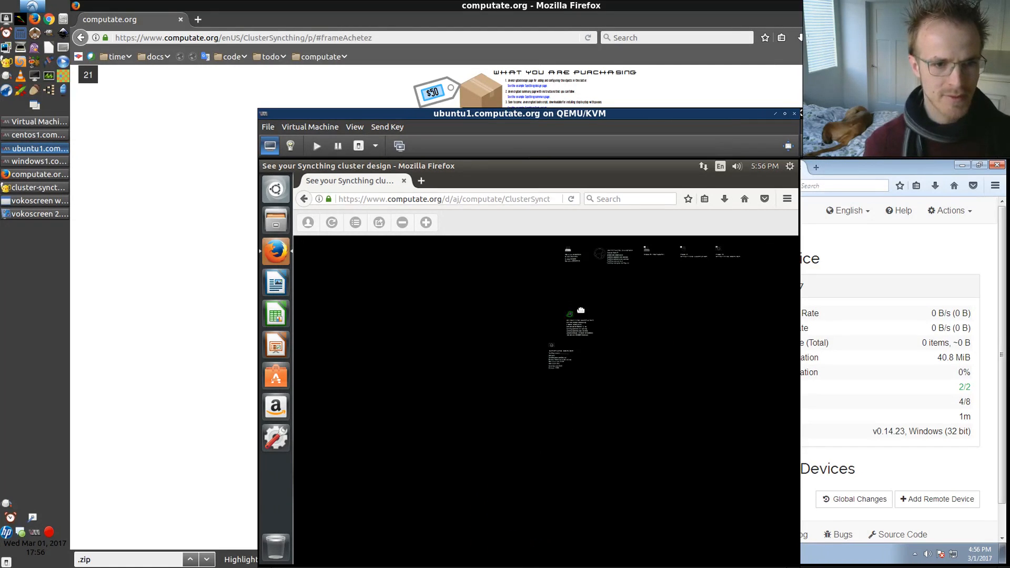
{"action": "left_click_drag", "start_coordinate": [635, 403], "coordinate": [640, 331]}
{"action": "scroll", "coordinate": [607, 352], "scroll_direction": "up", "scroll_amount": 5}
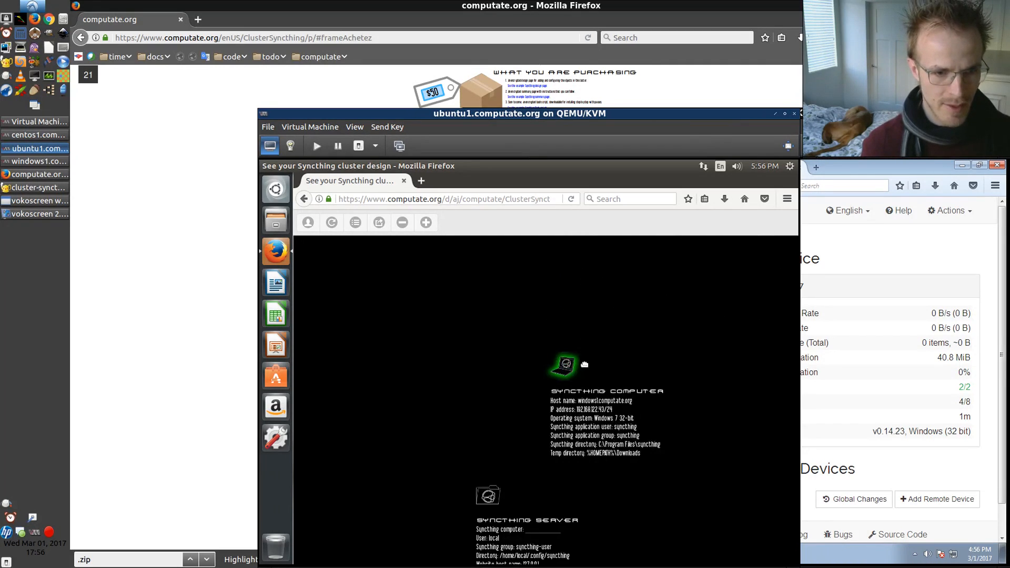
{"action": "left_click", "coordinate": [566, 363]}
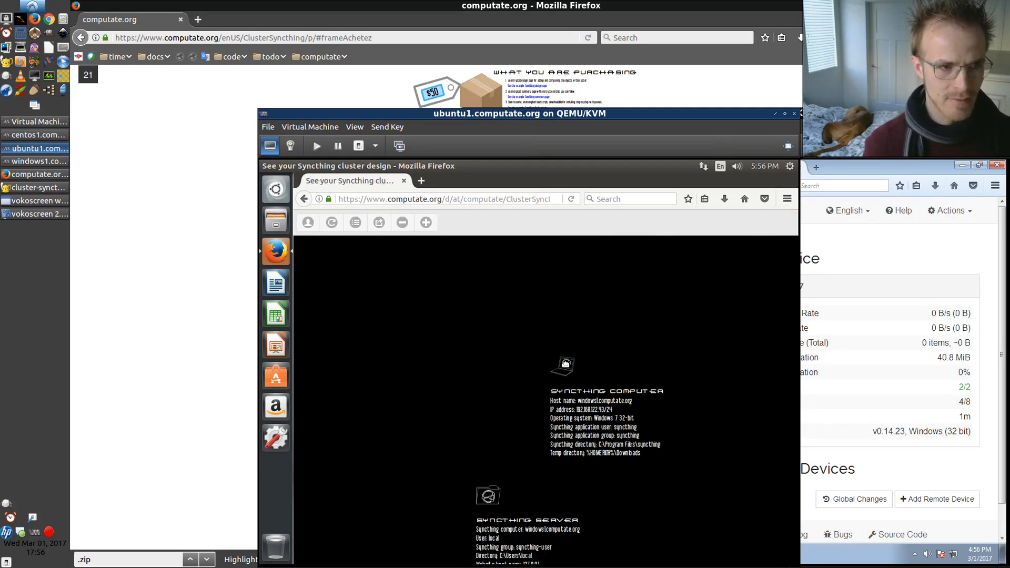
Open a terminal on ubuntu1 and display its host name and IP address with echo $HOSTNAME and ip addr
{"action": "left_click_drag", "start_coordinate": [547, 535], "coordinate": [529, 402]}
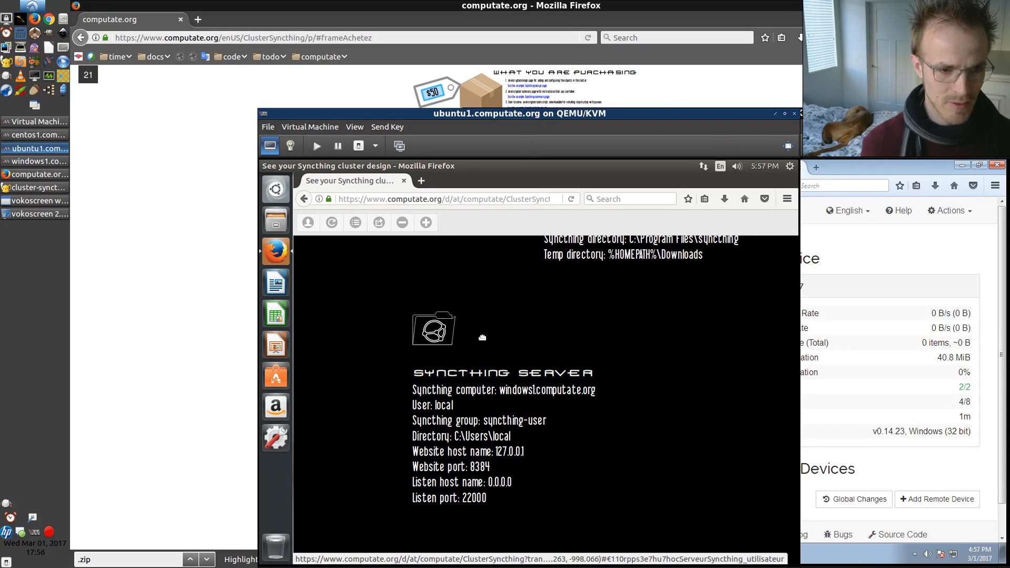
{"action": "scroll", "coordinate": [500, 322], "scroll_direction": "down", "scroll_amount": 1}
{"action": "scroll", "coordinate": [502, 322], "scroll_direction": "down", "scroll_amount": 5}
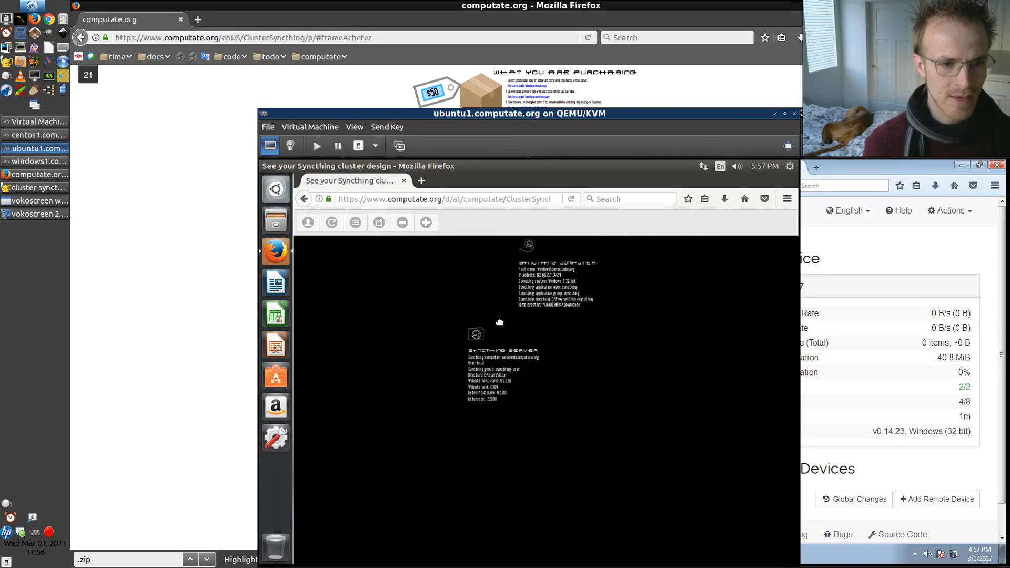
{"action": "scroll", "coordinate": [484, 304], "scroll_direction": "up", "scroll_amount": 4}
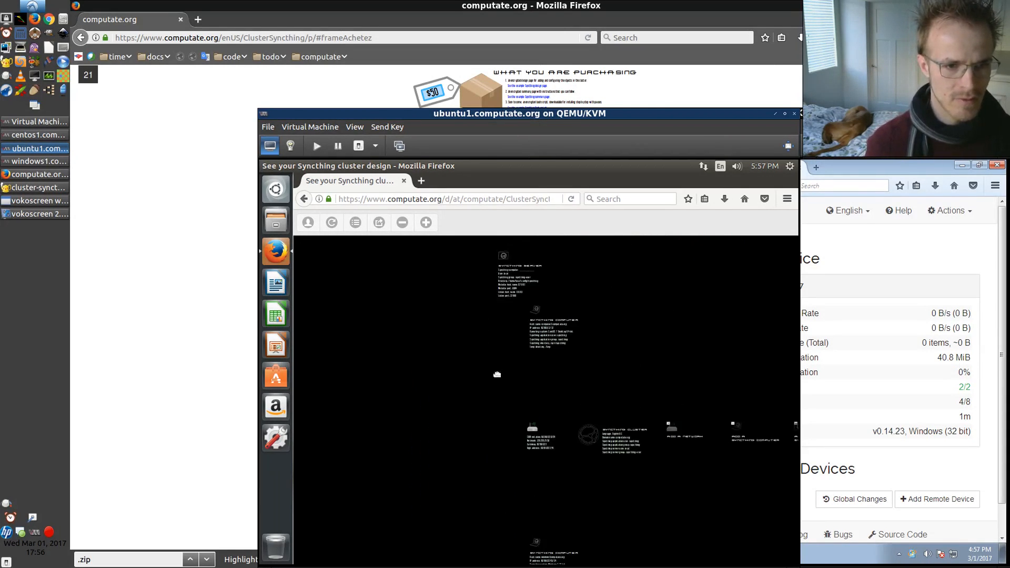
{"action": "scroll", "coordinate": [568, 371], "scroll_direction": "up", "scroll_amount": 2}
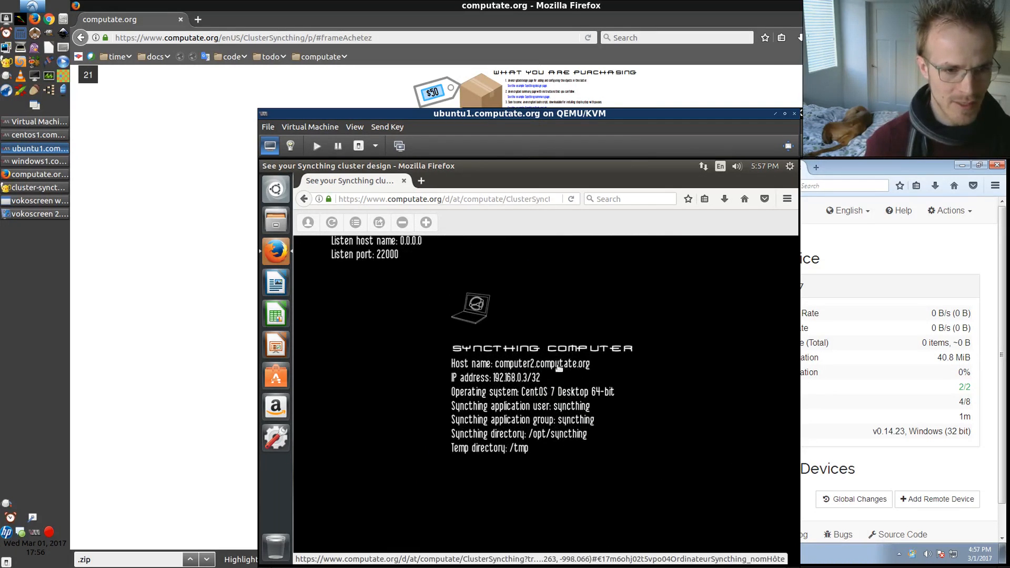
{"action": "left_click", "coordinate": [275, 191]}
{"action": "left_click", "coordinate": [347, 243]}
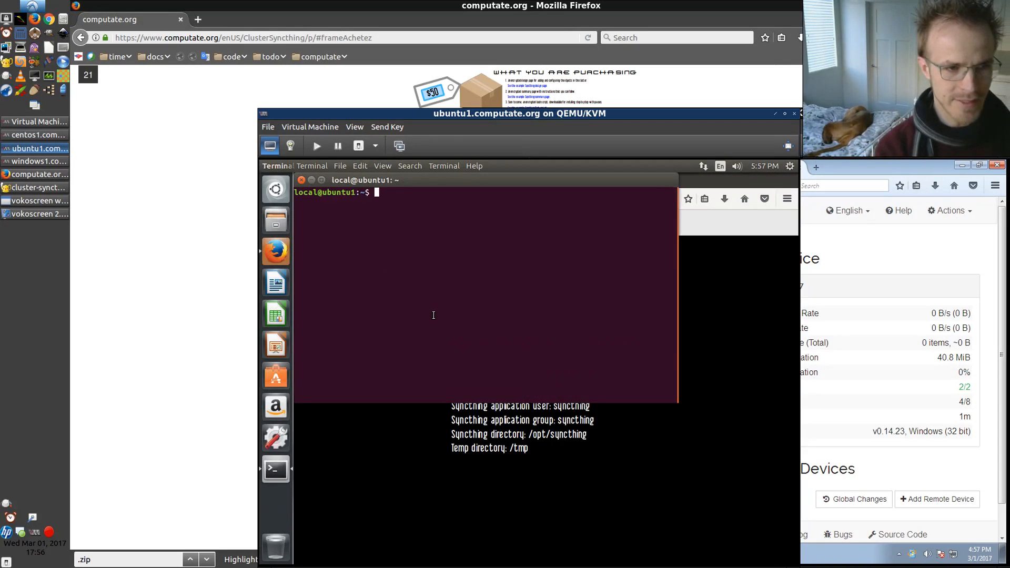
{"action": "type", "text": "echo $"}
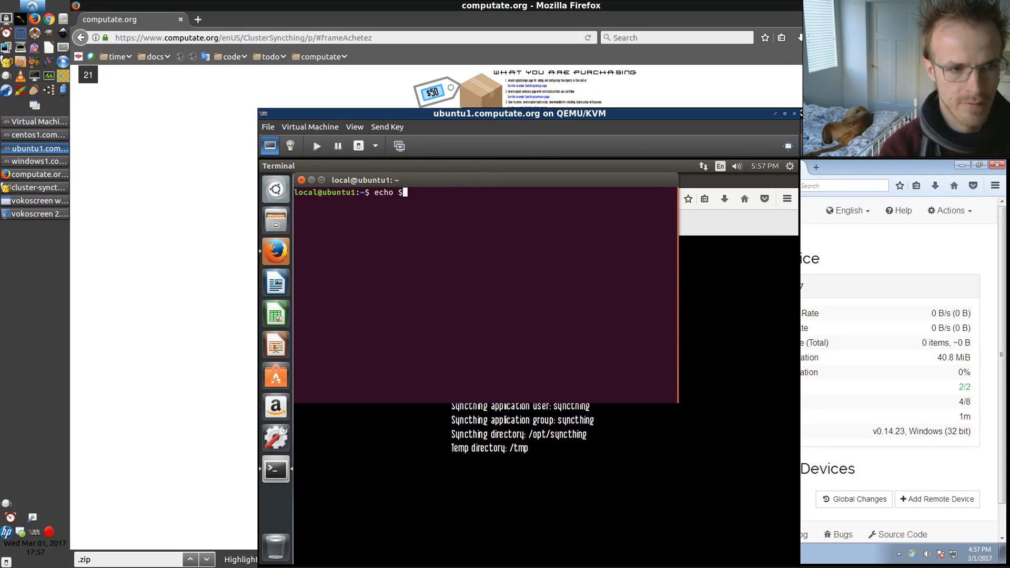
{"action": "type", "text": "HOSTNAME"}
{"action": "key", "text": "Return"}
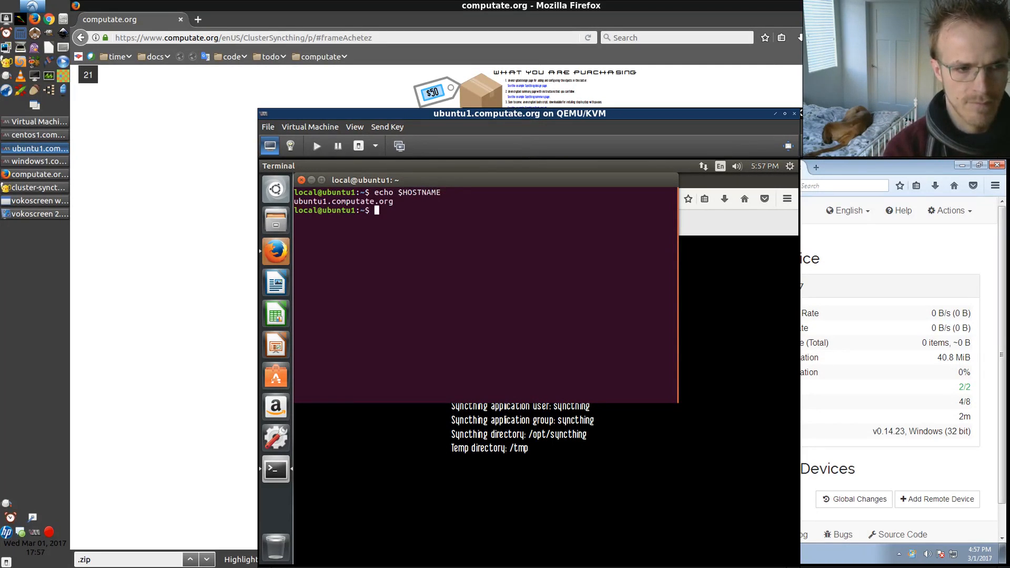
{"action": "type", "text": "ip addr"}
{"action": "key", "text": "Return"}
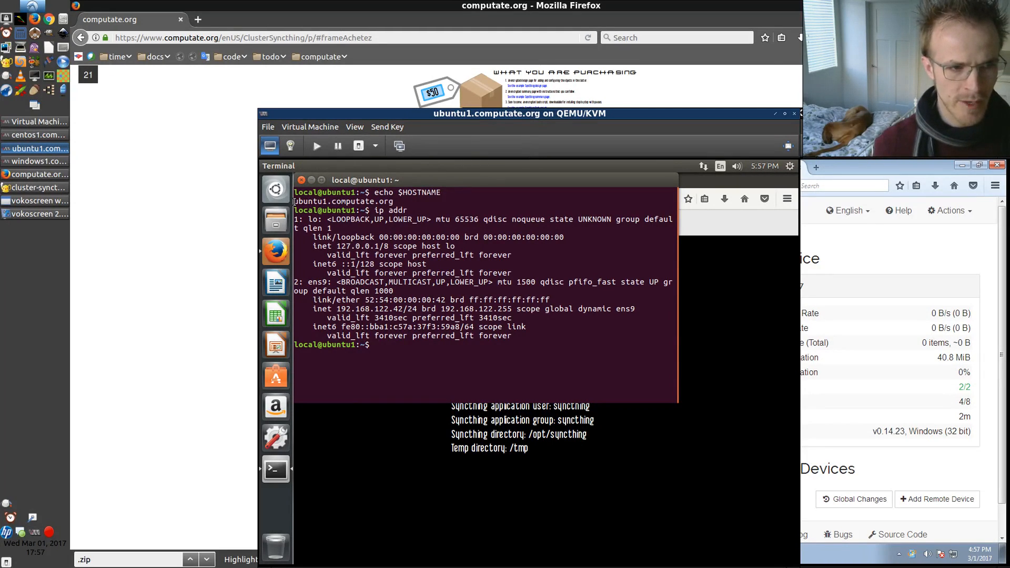
Copy the host name from the terminal and set the CentOS Syncthing computer's host name to ubuntu1.computate.org
{"action": "left_click_drag", "start_coordinate": [294, 201], "coordinate": [393, 203]}
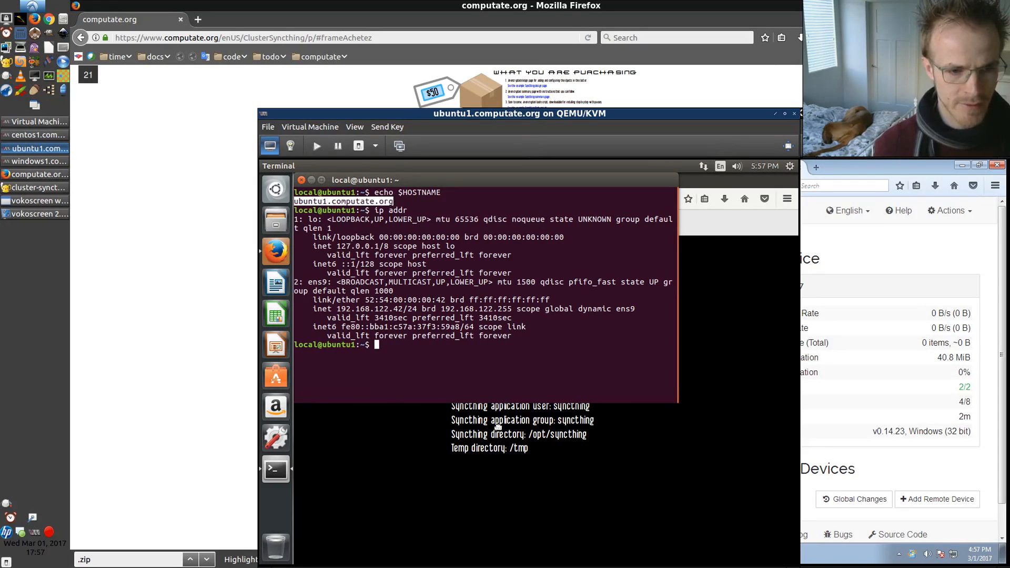
{"action": "left_click", "coordinate": [580, 479]}
{"action": "left_click", "coordinate": [530, 363]}
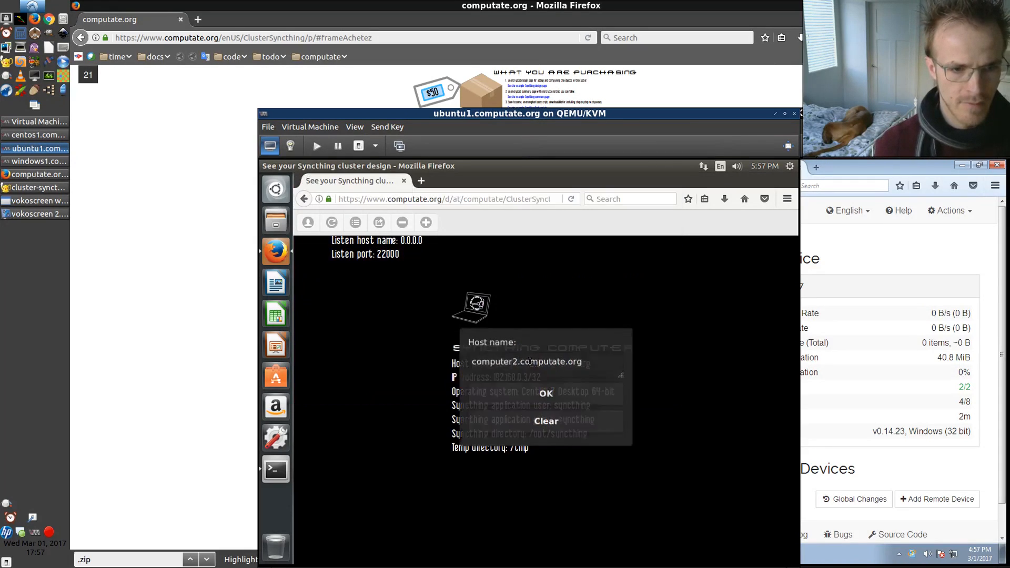
{"action": "key", "text": "ctrl+a"}
{"action": "type", "text": "ubuntu1.computate.org"}
{"action": "left_click", "coordinate": [527, 392]}
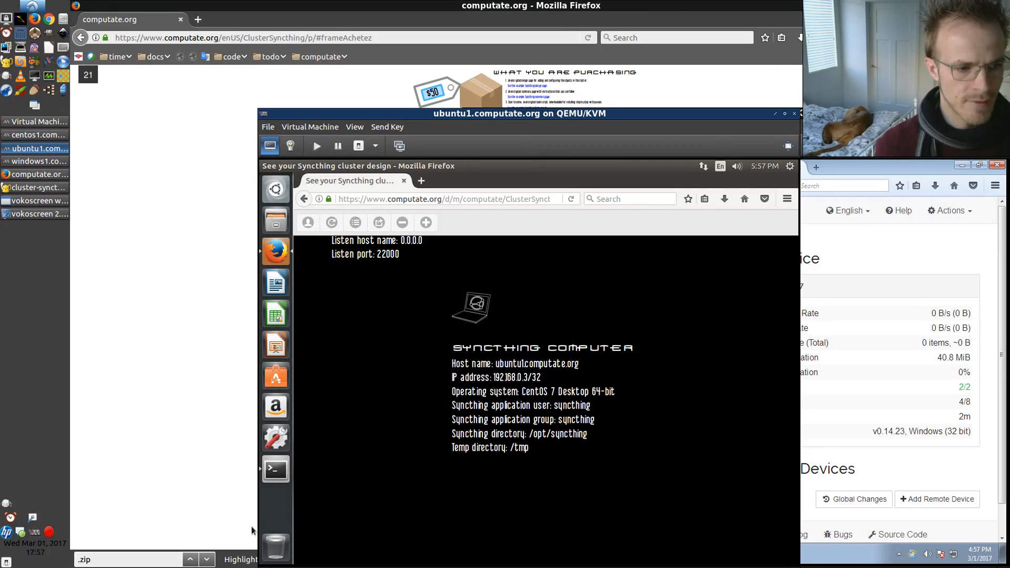
Copy ubuntu1's IP address from the terminal and set the Syncthing computer's IP address to 192.168.122.42/24
{"action": "left_click", "coordinate": [271, 470]}
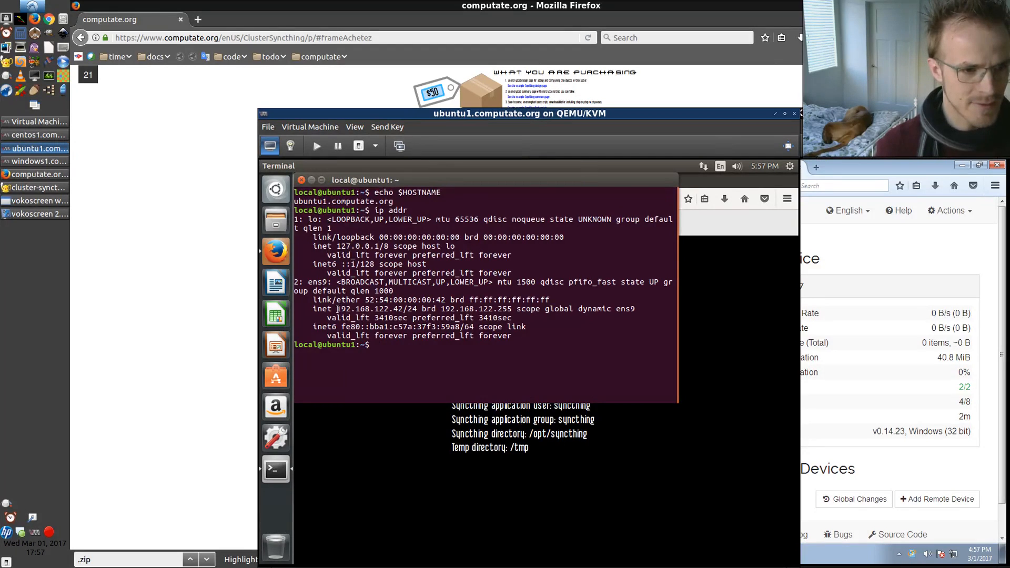
{"action": "left_click_drag", "start_coordinate": [336, 309], "coordinate": [419, 309]}
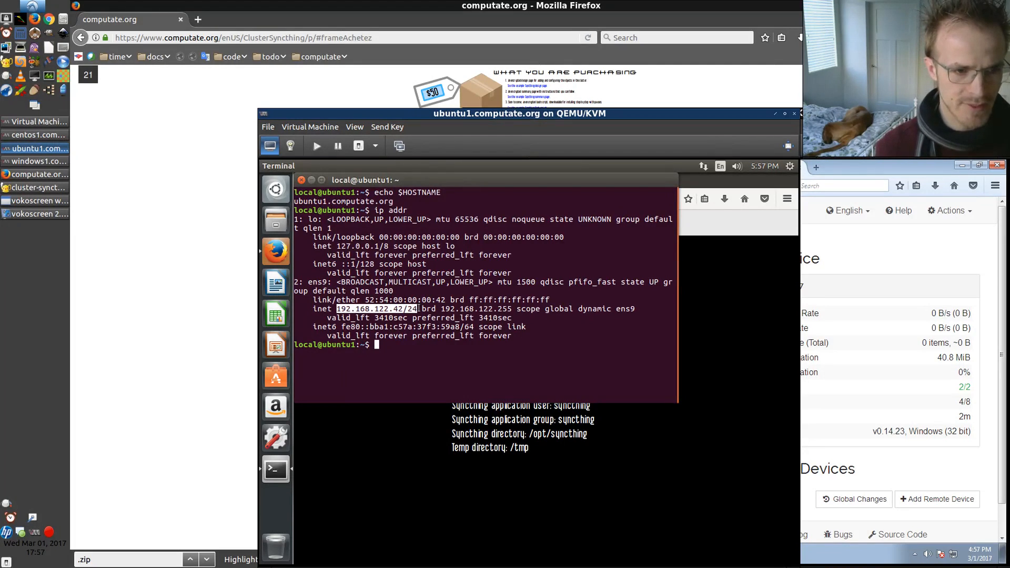
{"action": "left_click", "coordinate": [389, 427]}
{"action": "left_click", "coordinate": [532, 378]}
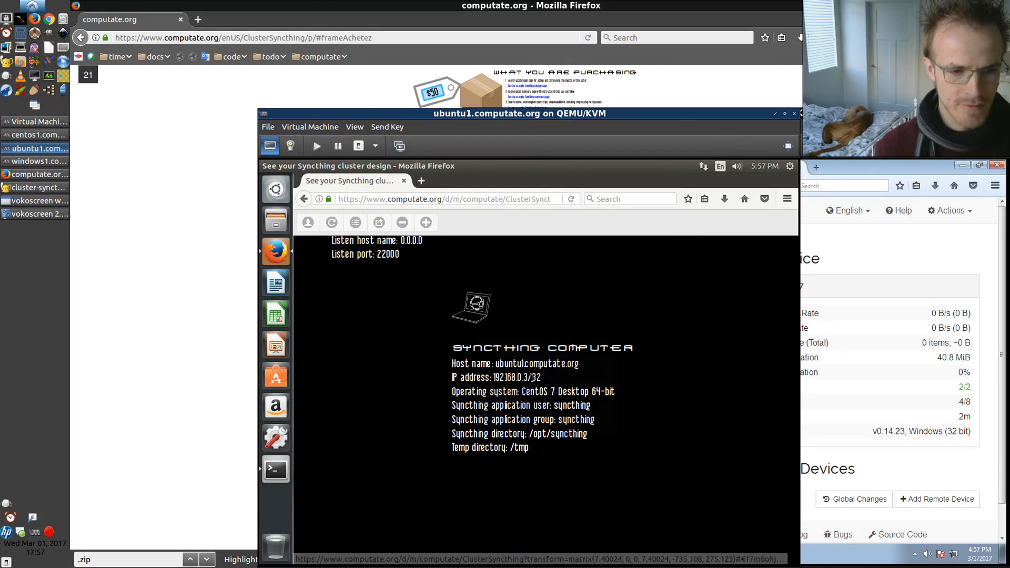
{"action": "triple_click", "coordinate": [543, 364]}
{"action": "type", "text": "192.168.122.42/24"}
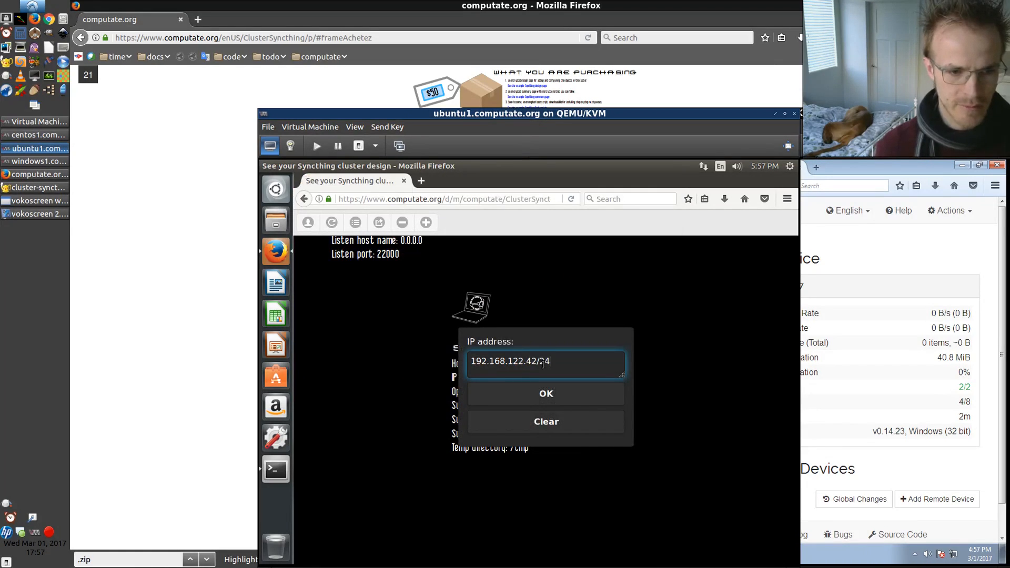
{"action": "left_click", "coordinate": [525, 392]}
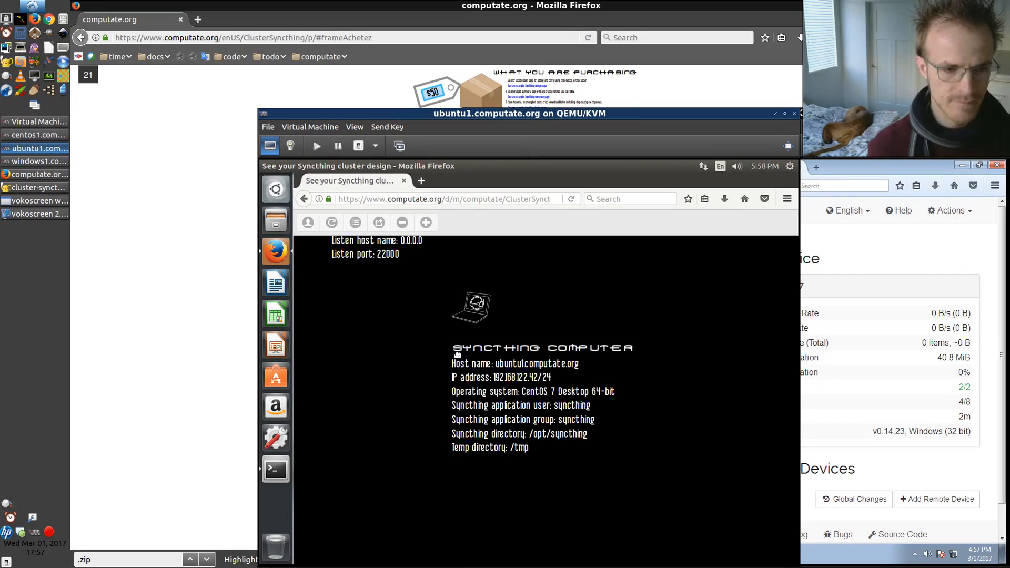
Set the Syncthing computer's operating system to Ubuntu 16.04 Server 64-bit
{"action": "left_click", "coordinate": [541, 391]}
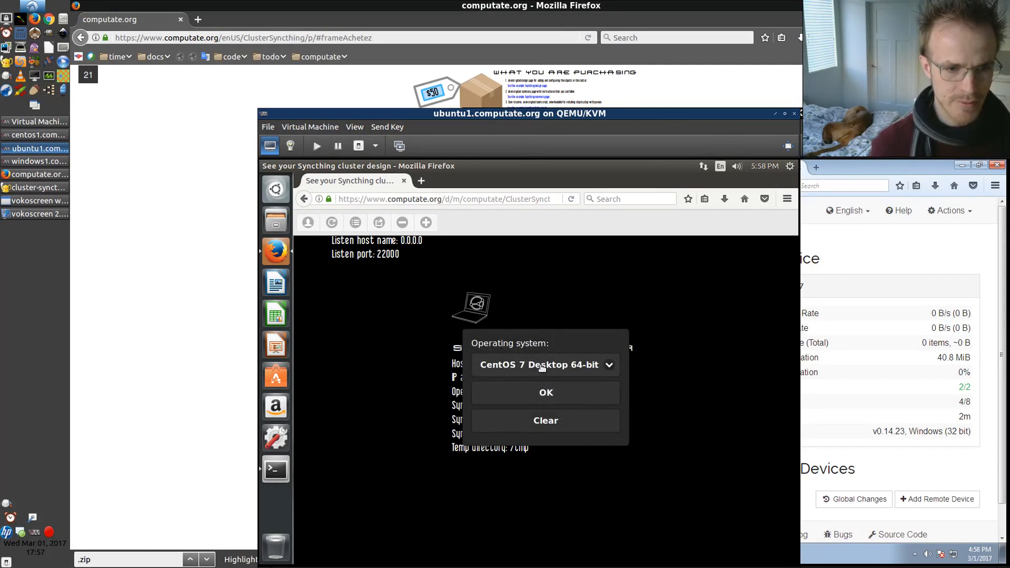
{"action": "left_click", "coordinate": [542, 367]}
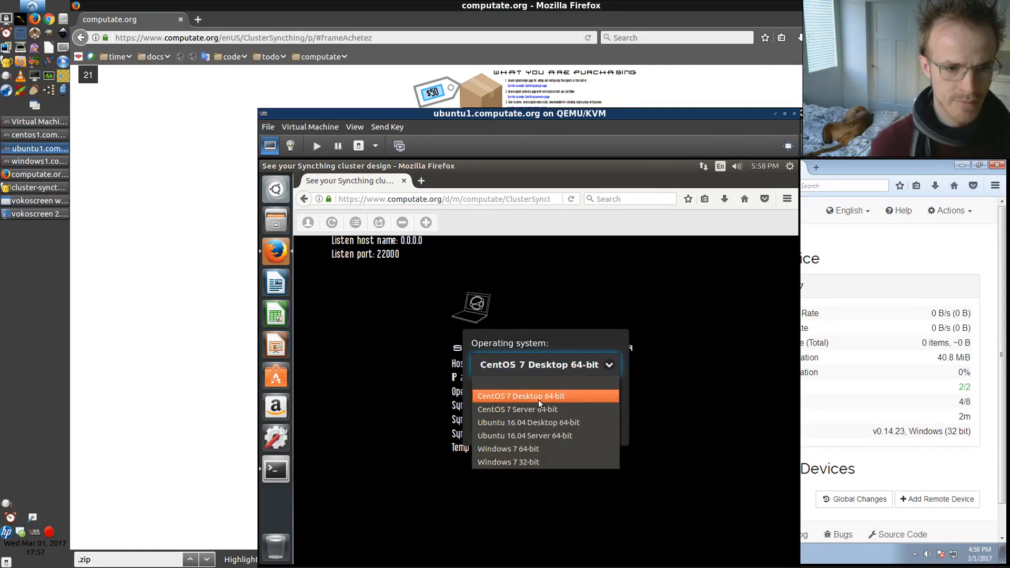
{"action": "left_click", "coordinate": [538, 436]}
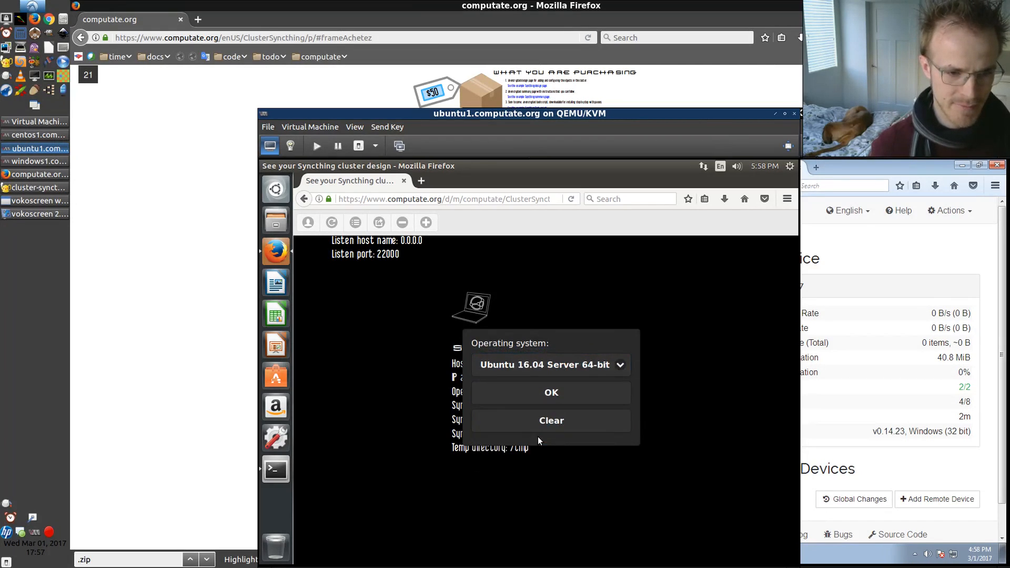
{"action": "left_click", "coordinate": [556, 392]}
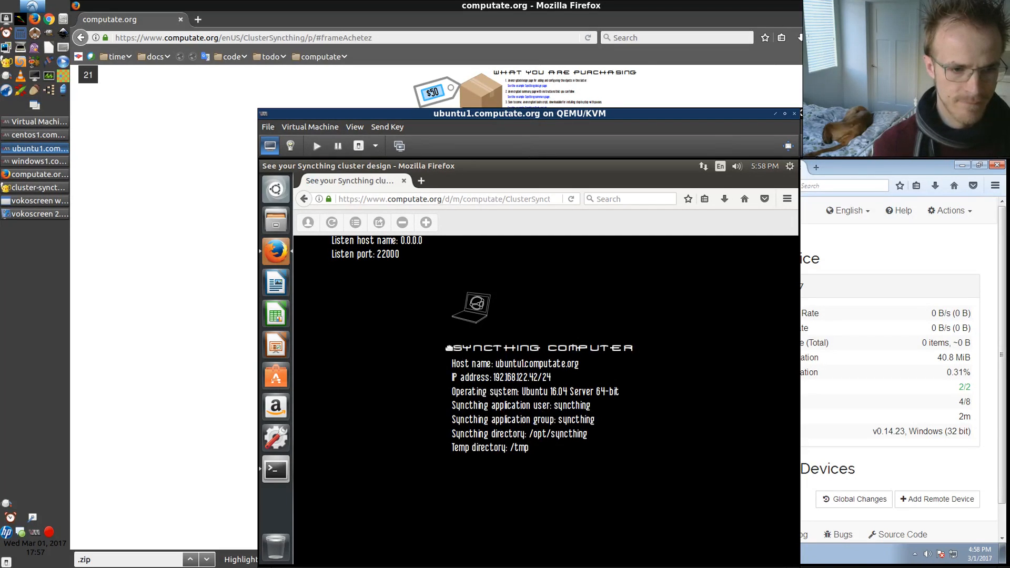
Assign the ubuntu1.computate.org Syncthing computer to the Syncthing server in the design
{"action": "left_click_drag", "start_coordinate": [393, 324], "coordinate": [523, 437]}
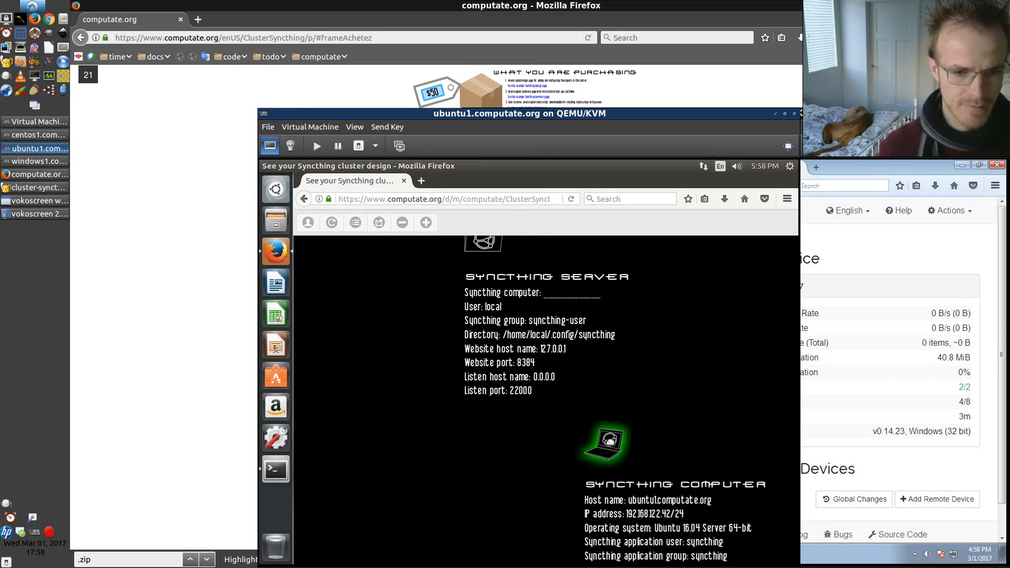
{"action": "left_click", "coordinate": [609, 441]}
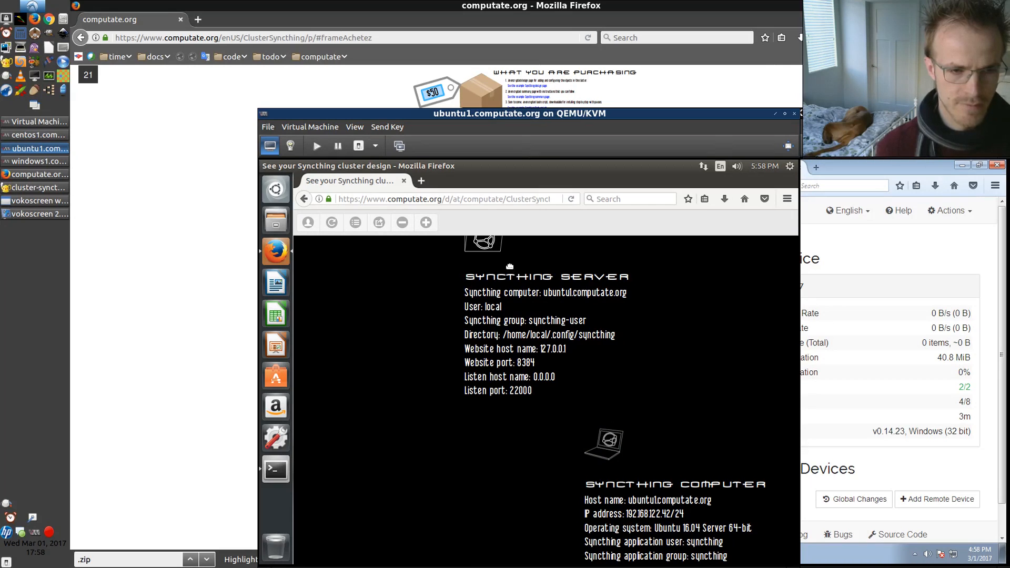
Download the cluster design's install script ClusterSyncthing.sh and save it to disk
{"action": "scroll", "coordinate": [544, 445], "scroll_direction": "down", "scroll_amount": 1}
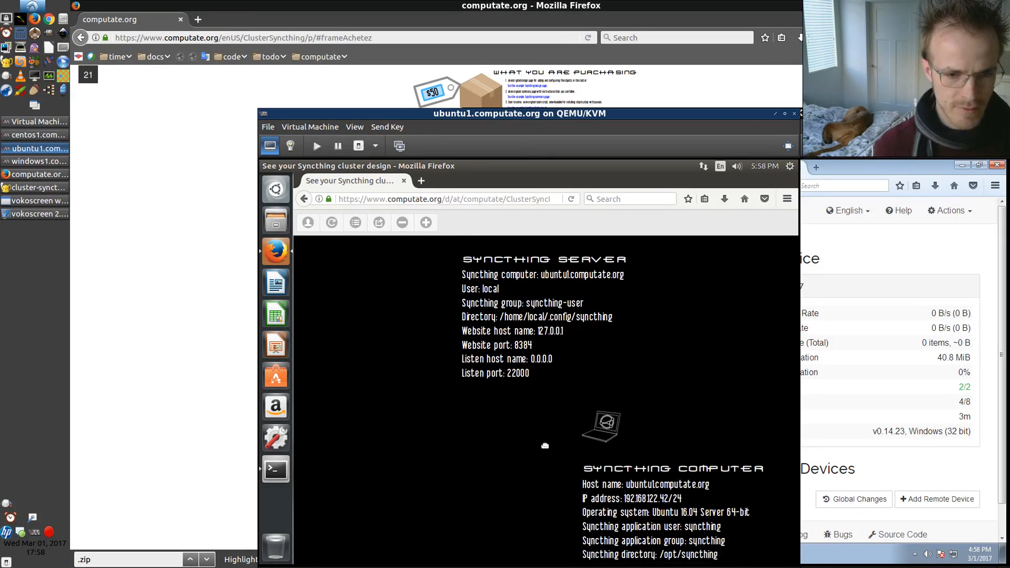
{"action": "scroll", "coordinate": [545, 445], "scroll_direction": "down", "scroll_amount": 1}
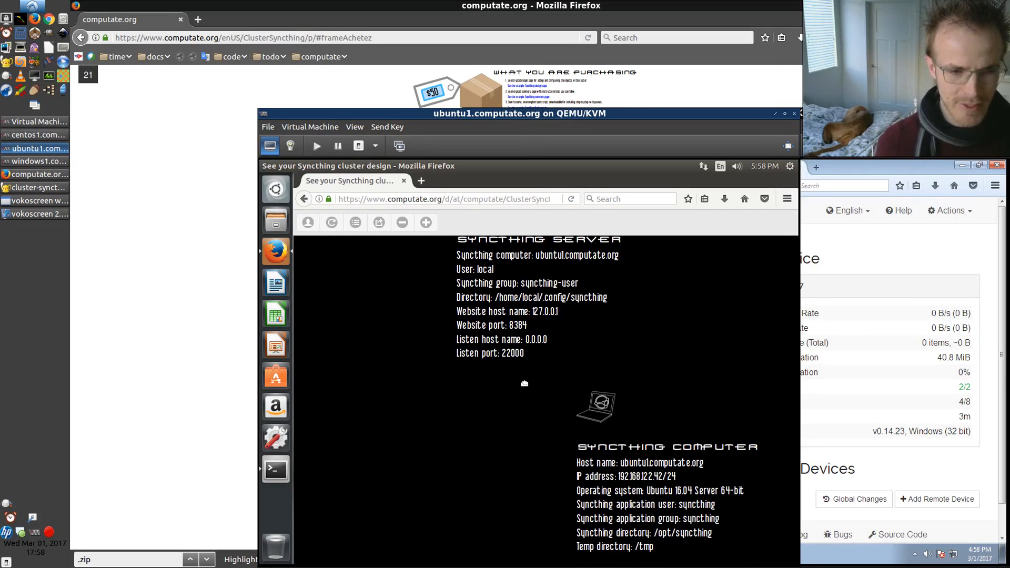
{"action": "left_click_drag", "start_coordinate": [524, 383], "coordinate": [541, 464]}
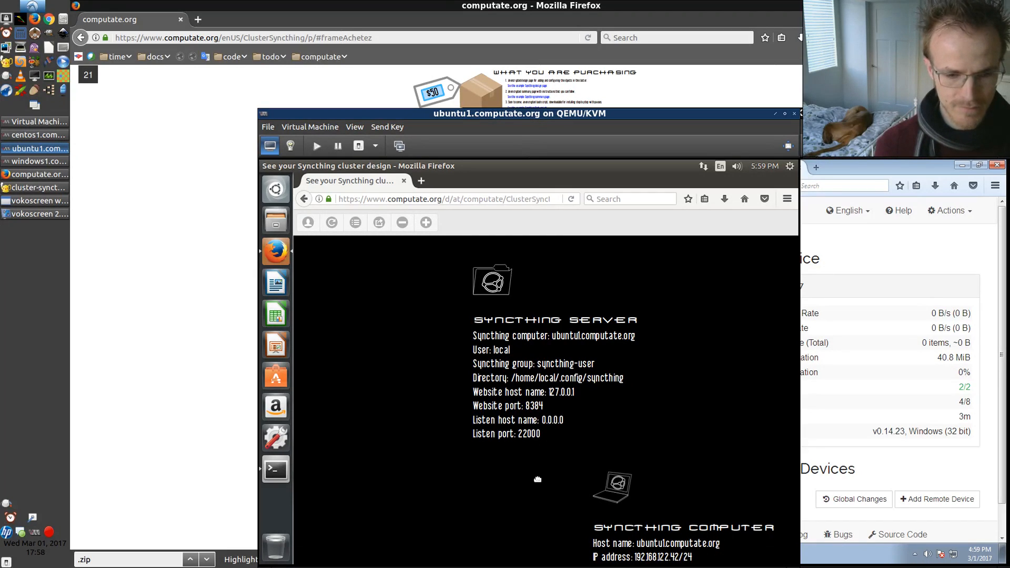
{"action": "left_click_drag", "start_coordinate": [537, 478], "coordinate": [526, 454]}
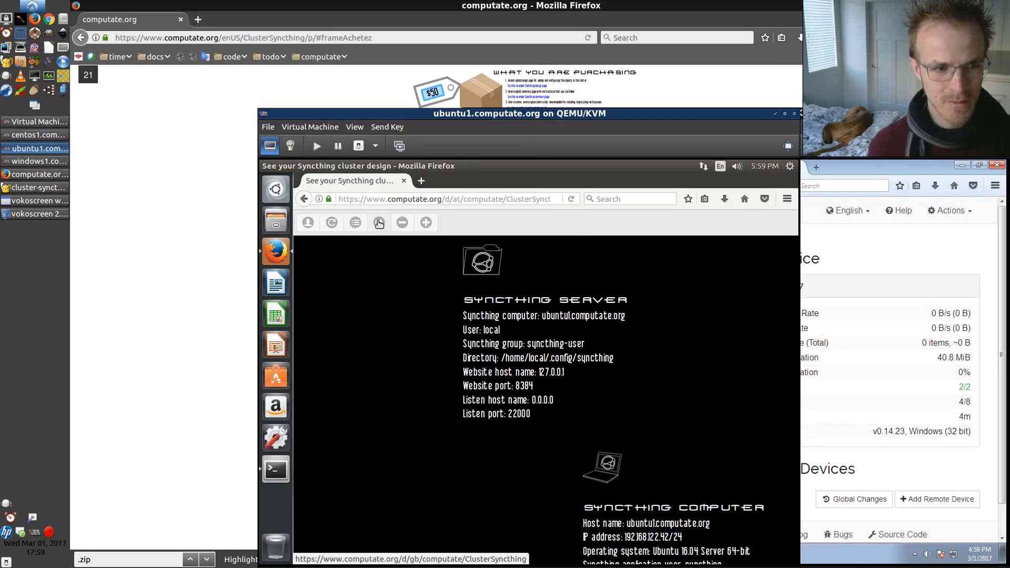
{"action": "left_click", "coordinate": [379, 223]}
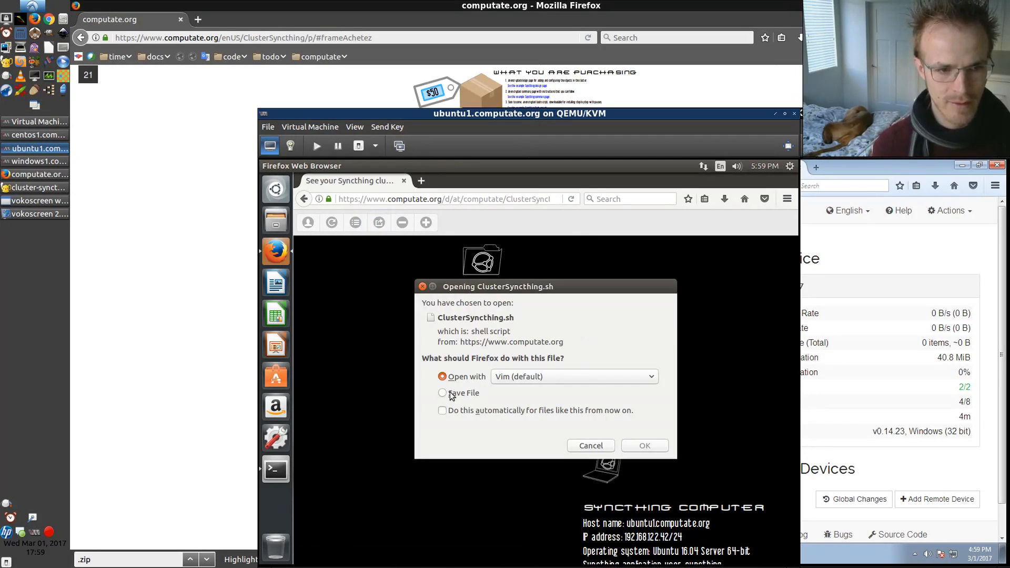
{"action": "left_click", "coordinate": [451, 394]}
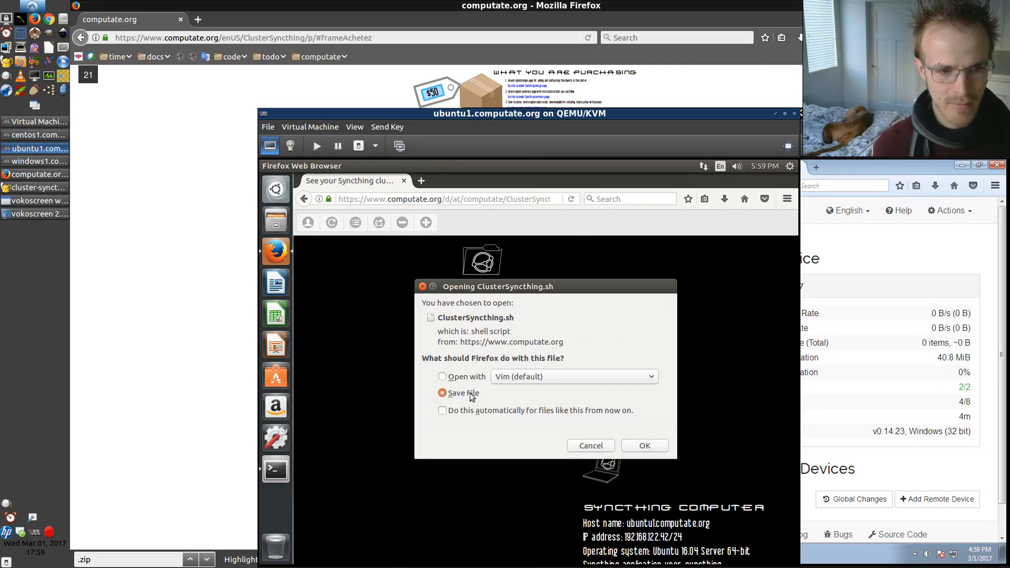
{"action": "left_click", "coordinate": [635, 446]}
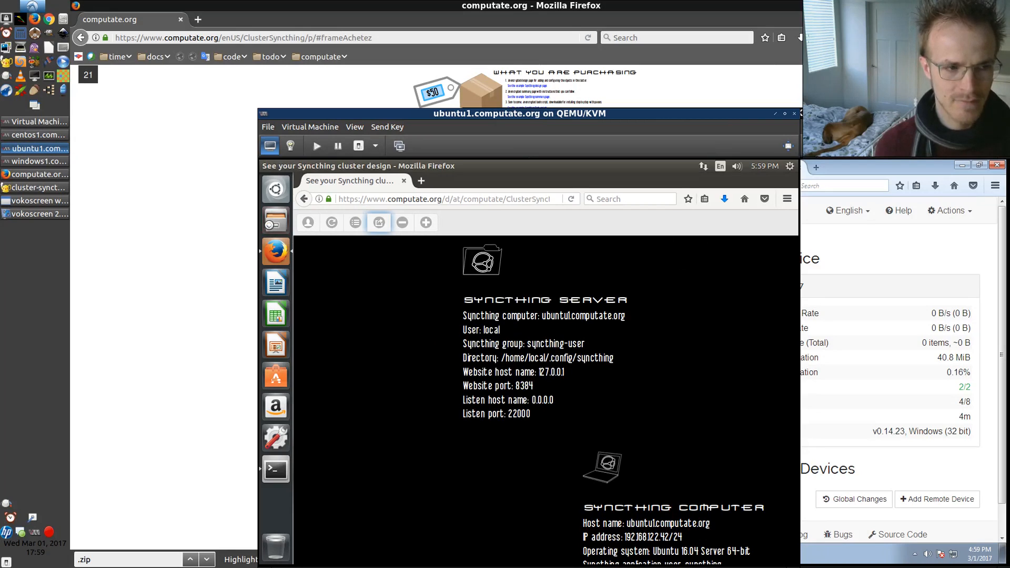
Check the Downloads folder for the script and run it in the terminal with bash Downloads/ClusterSyncthing.sh h
{"action": "left_click", "coordinate": [275, 220]}
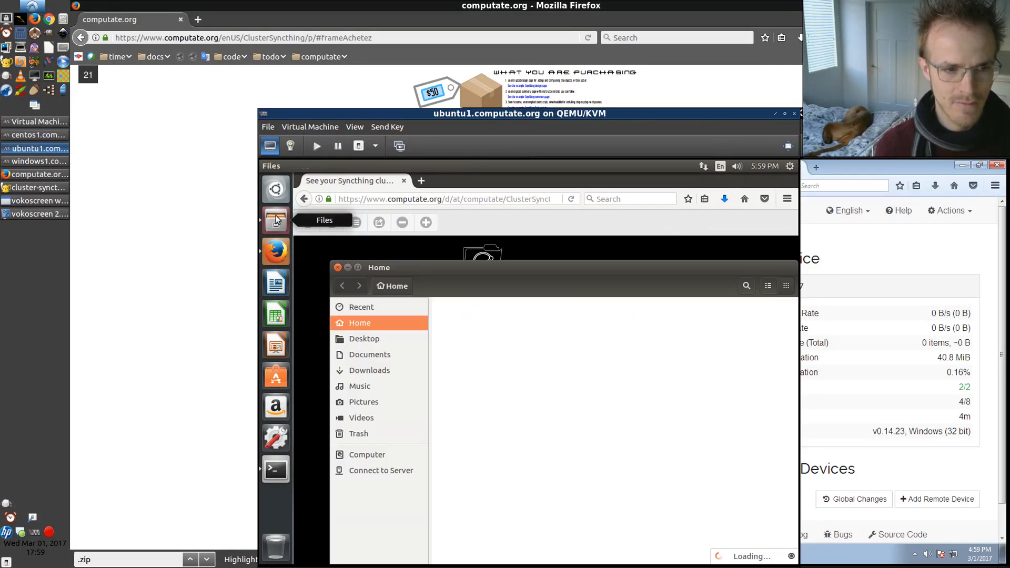
{"action": "left_click", "coordinate": [357, 371]}
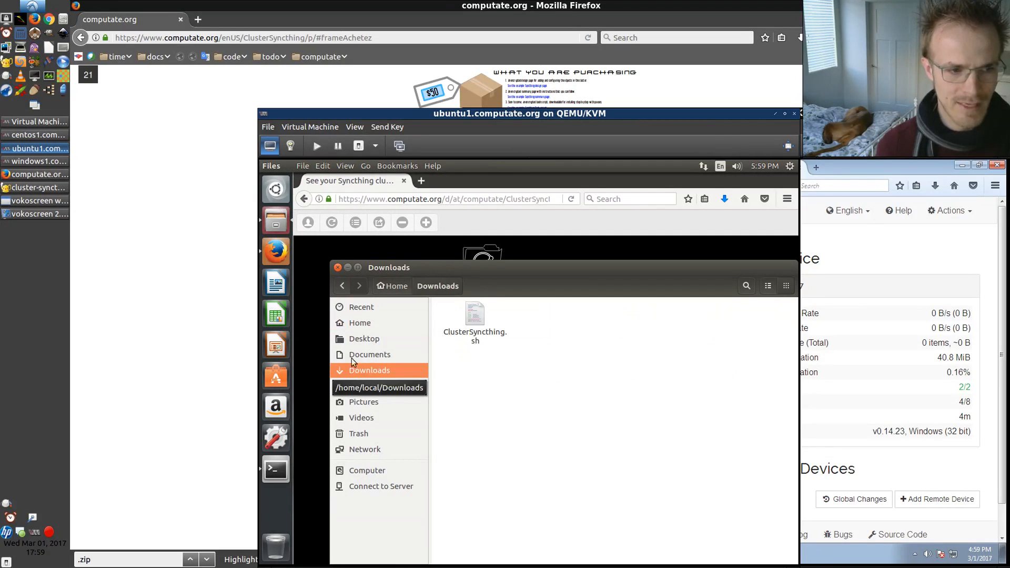
{"action": "left_click", "coordinate": [276, 469]}
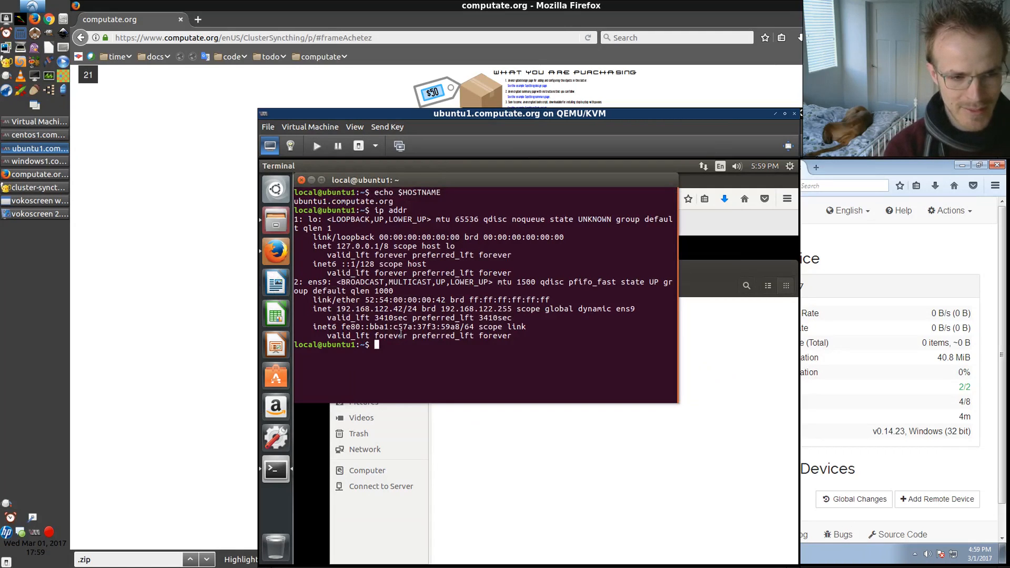
{"action": "type", "text": "bash "}
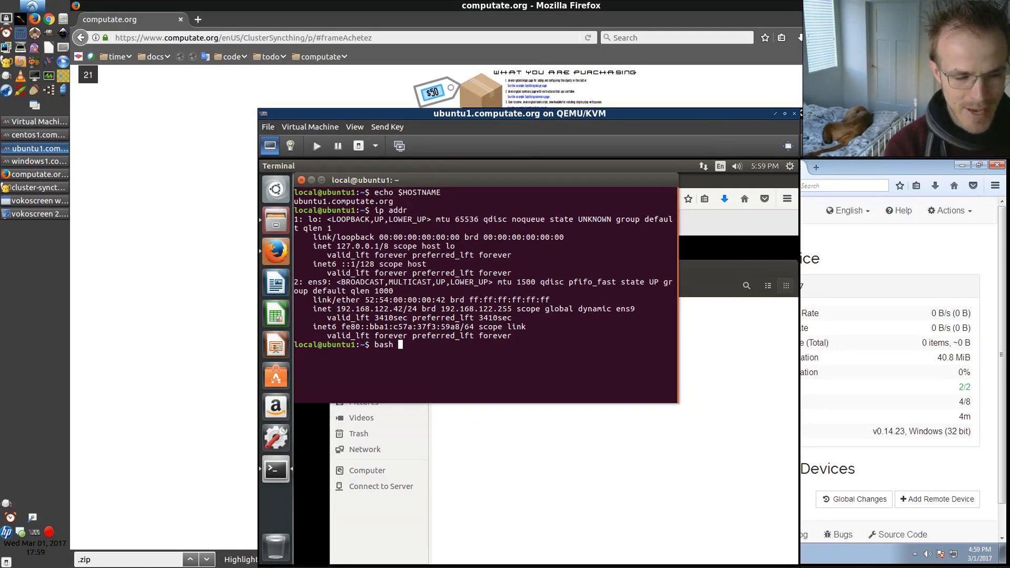
{"action": "type", "text": "Dow"}
{"action": "key", "text": "Tab"}
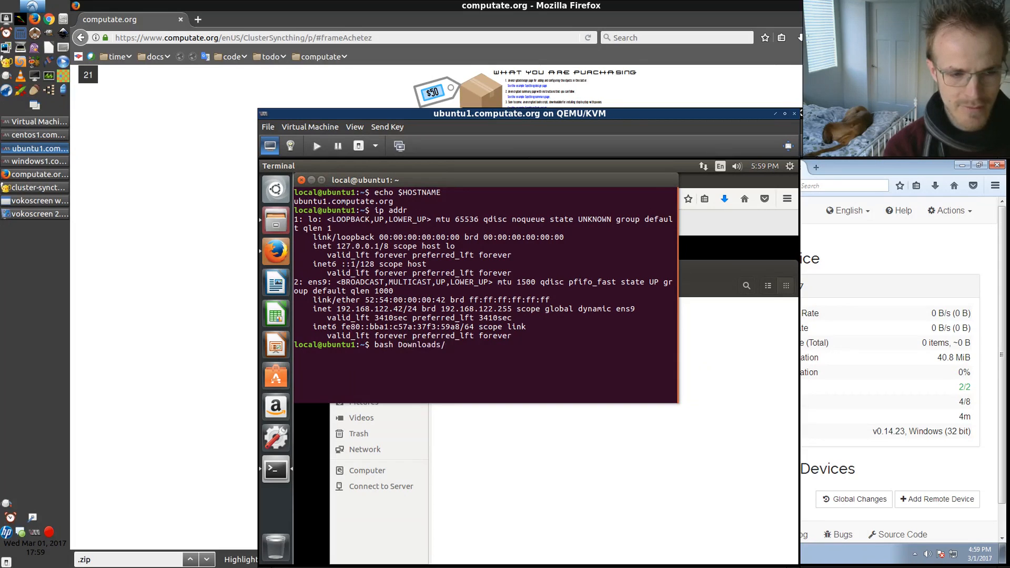
{"action": "type", "text": "C"}
{"action": "key", "text": "Tab"}
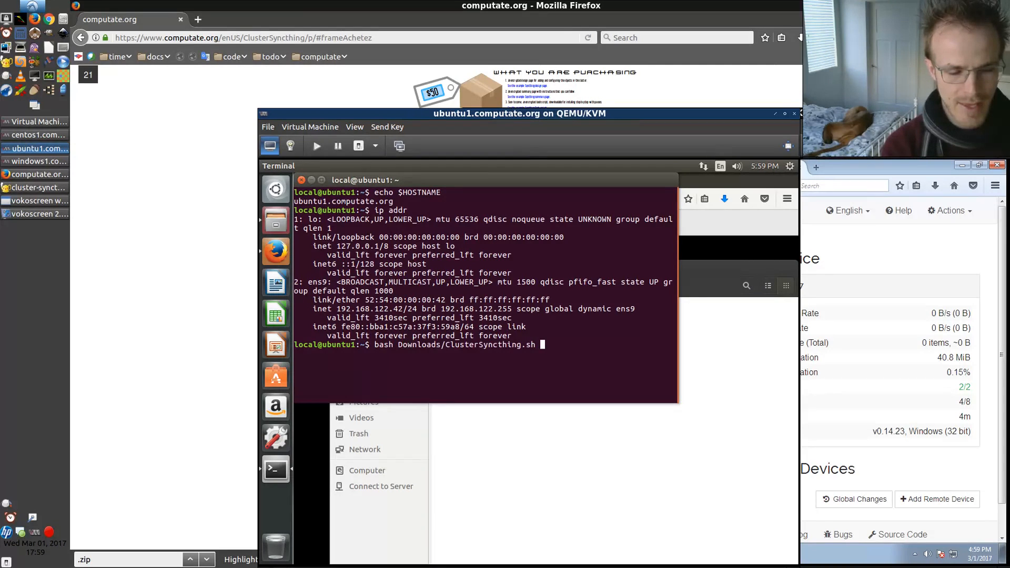
{"action": "type", "text": "h"}
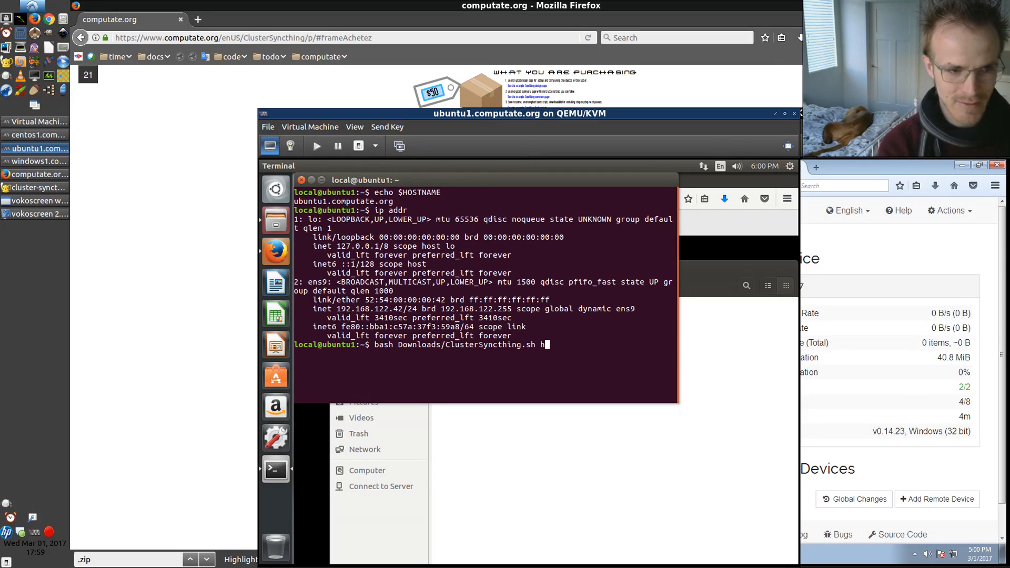
{"action": "key", "text": "Return"}
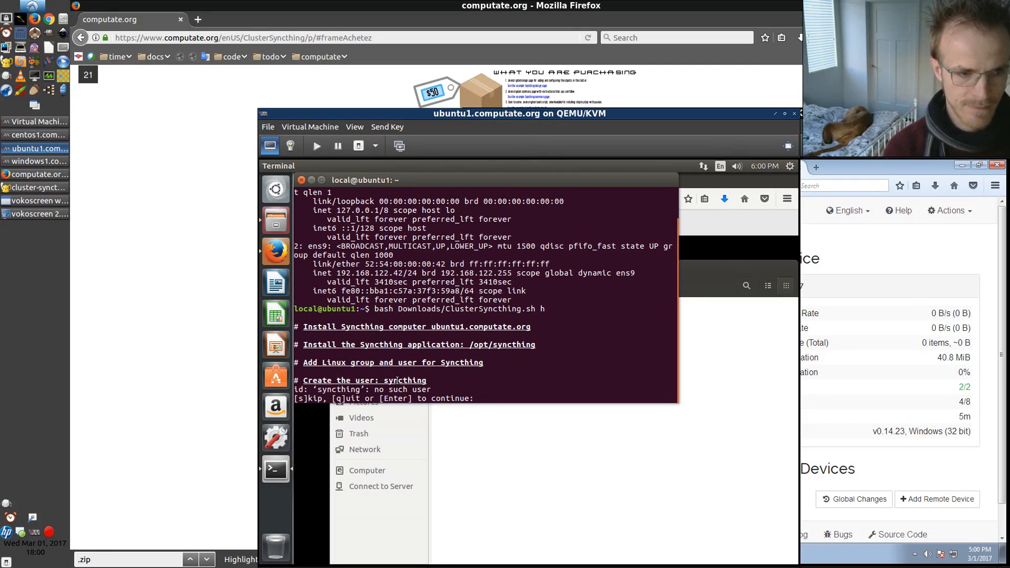
Continue the script's user-creation stage and enter the sudo password
{"action": "key", "text": "Return"}
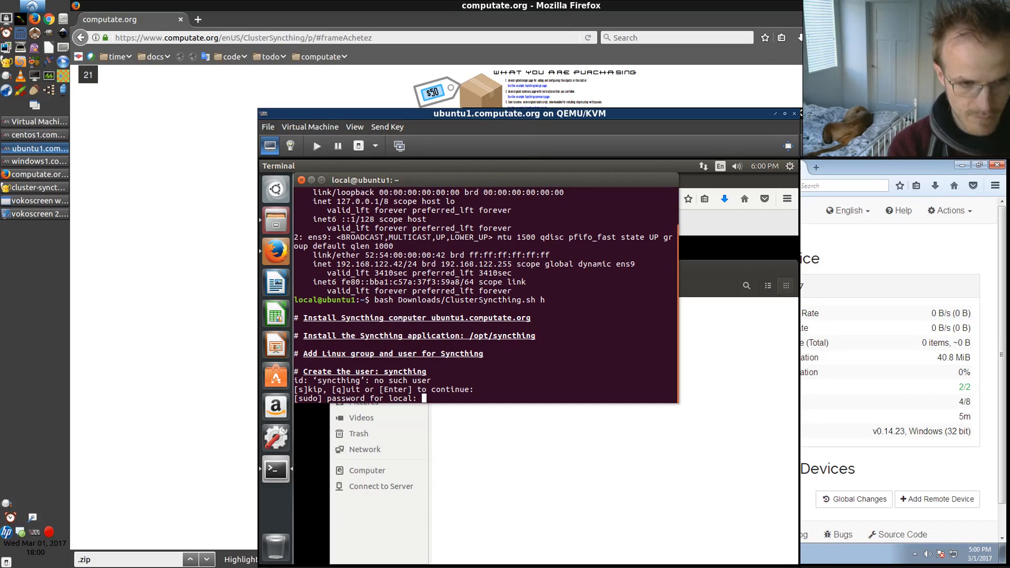
{"action": "key", "text": "Return"}
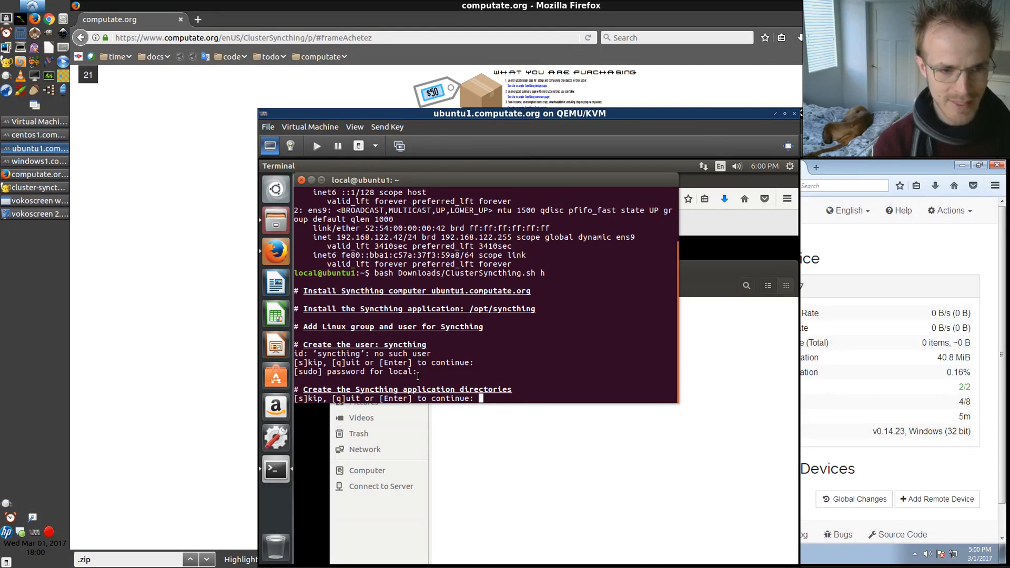
Continue the install script to create the Syncthing directories, set their owner and permissions, and download Syncthing
{"action": "key", "text": "Return"}
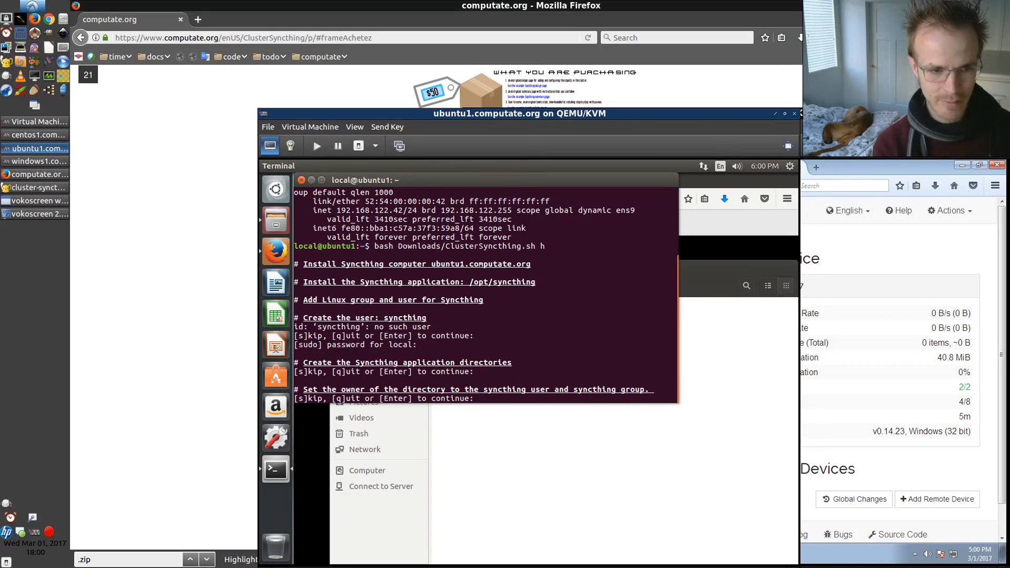
{"action": "key", "text": "Return"}
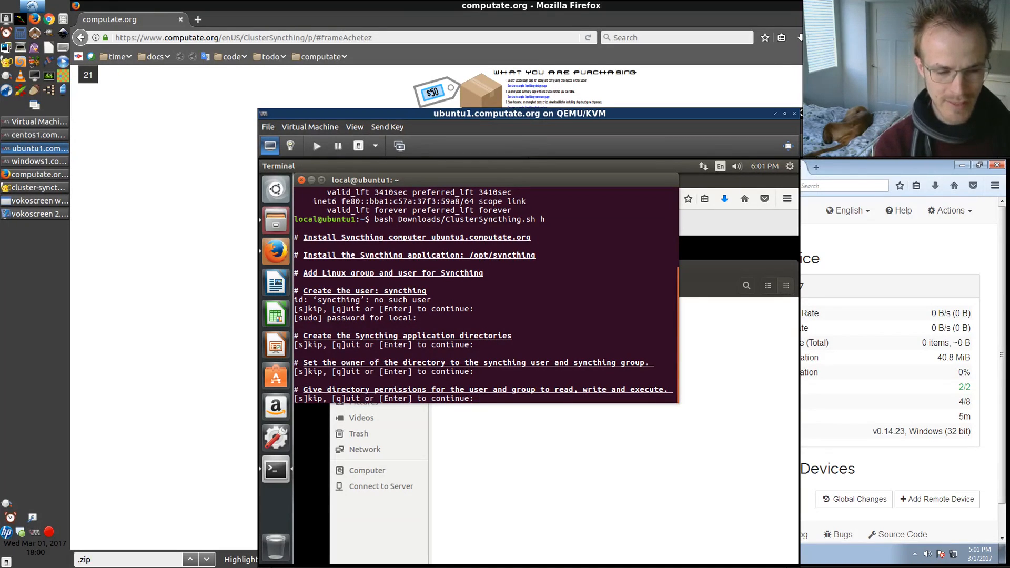
{"action": "key", "text": "Return"}
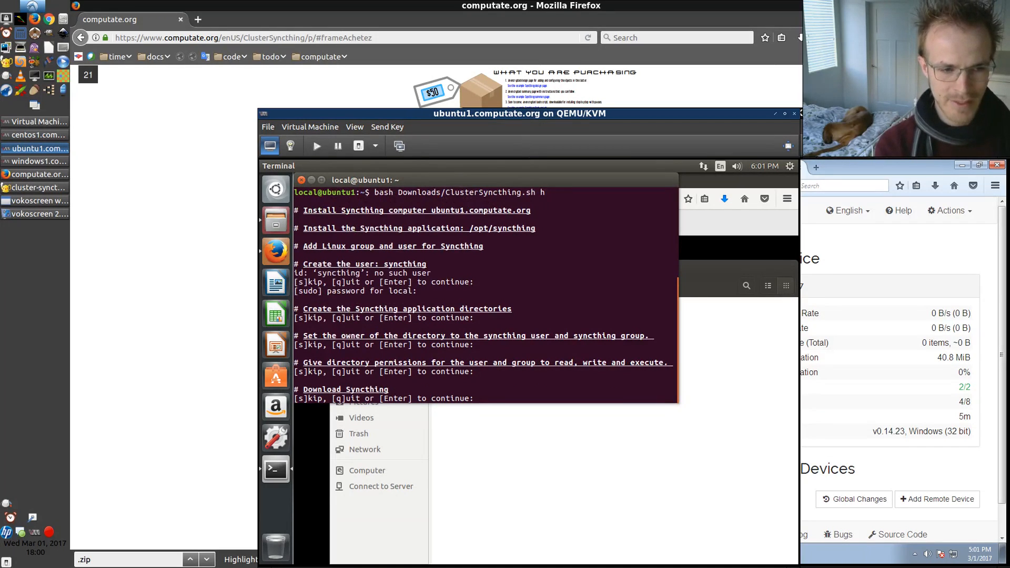
{"action": "key", "text": "Return"}
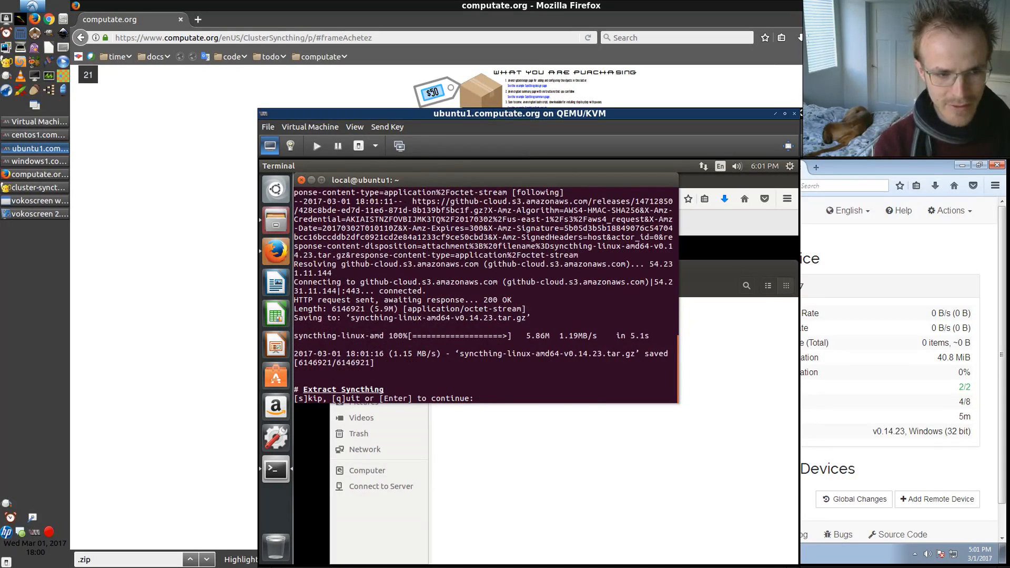
{"action": "key", "text": "Return"}
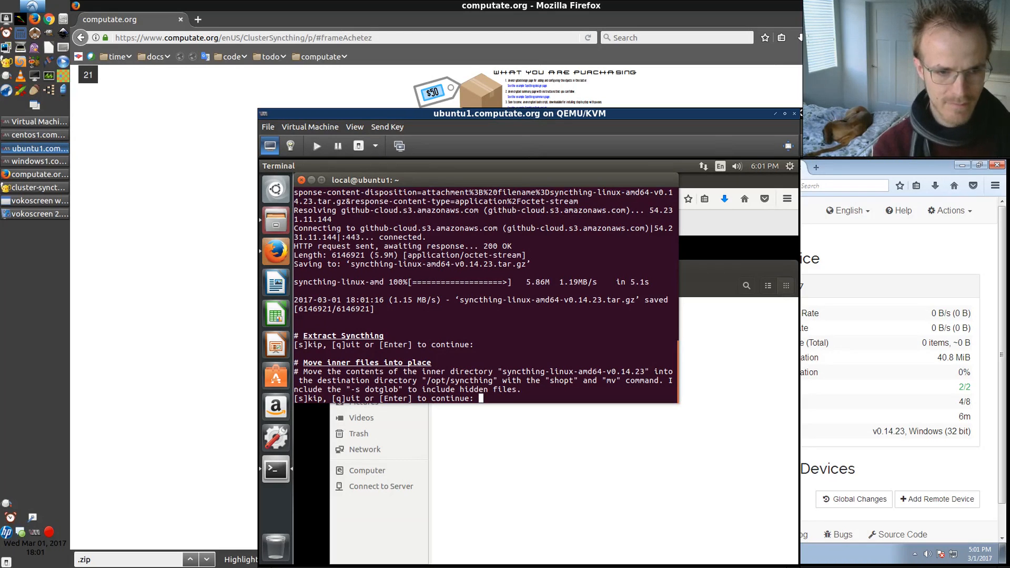
Continue the script to move Syncthing into /opt/syncthing, set up the syncthing-user group, and create the syncthing@local service file
{"action": "key", "text": "Return"}
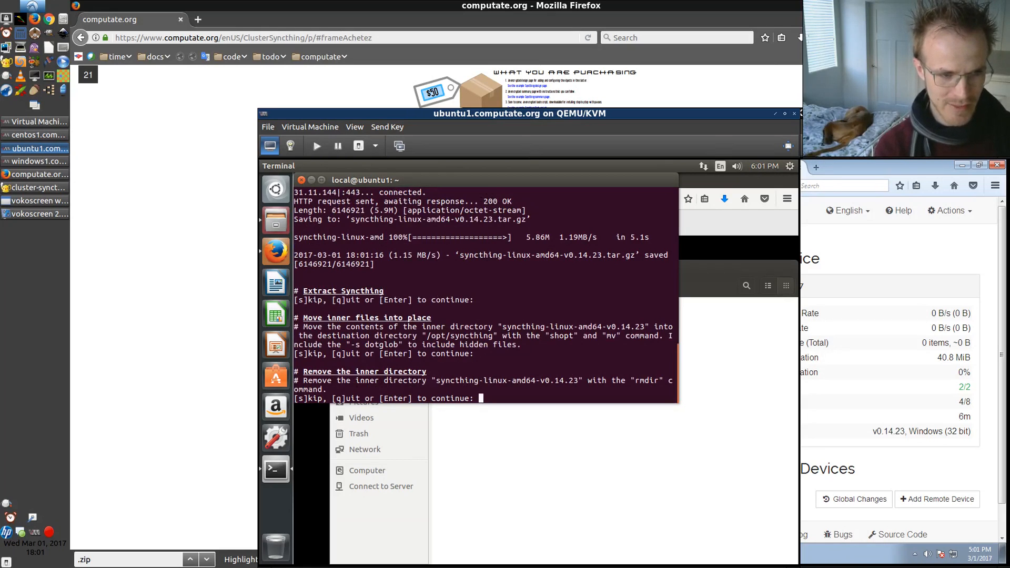
{"action": "key", "text": "Return"}
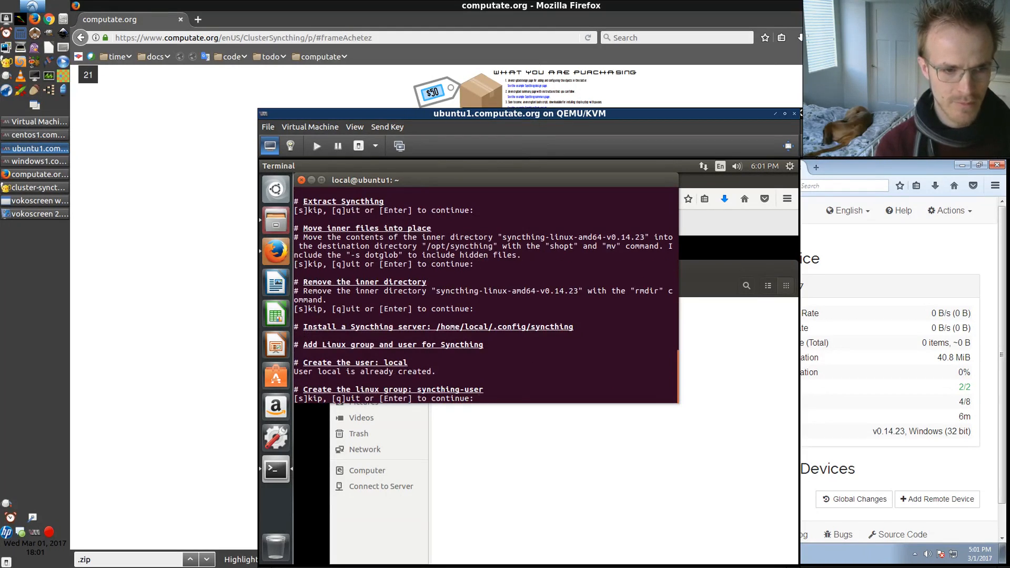
{"action": "key", "text": "Return"}
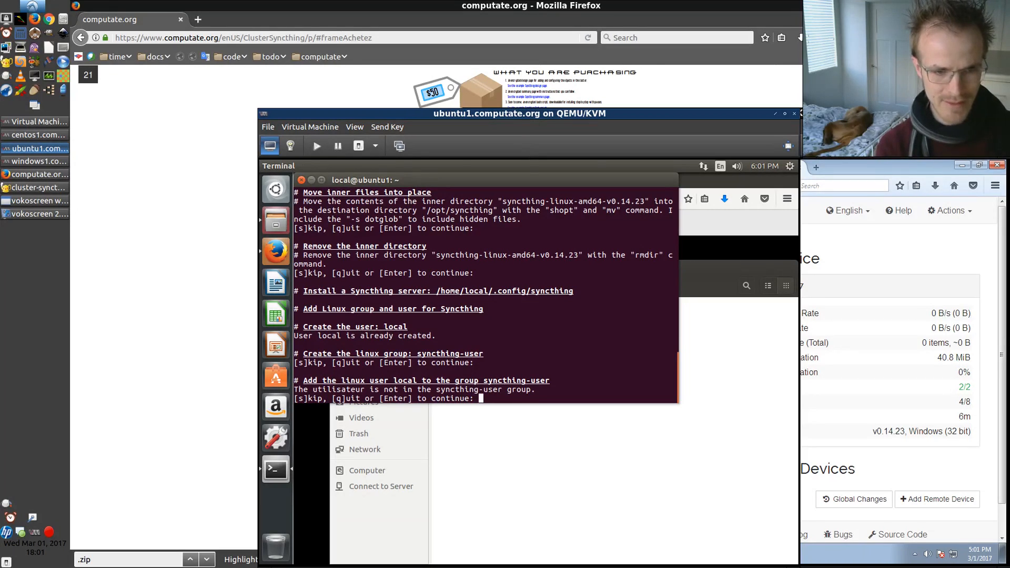
{"action": "key", "text": "Return"}
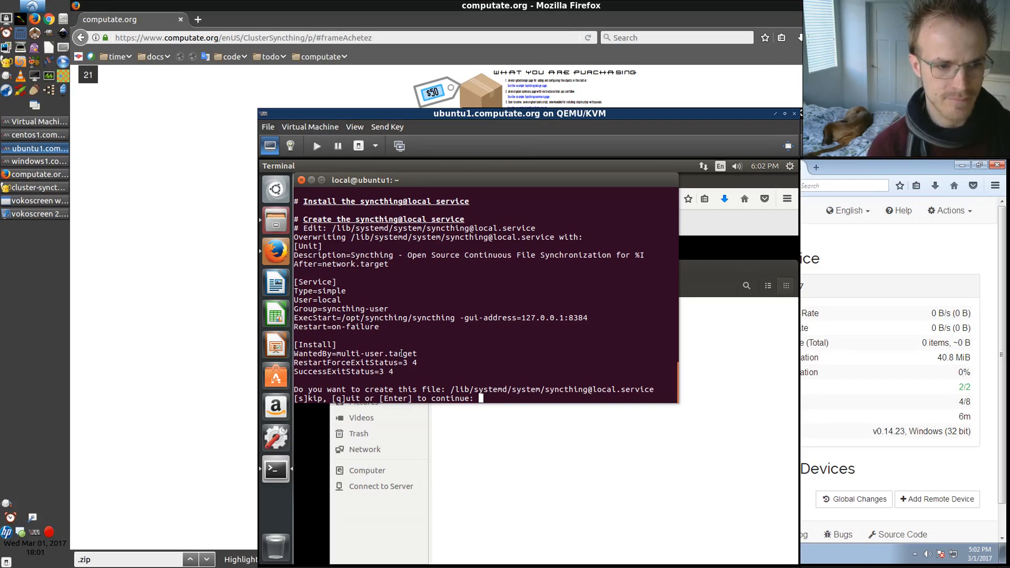
{"action": "key", "text": "Return"}
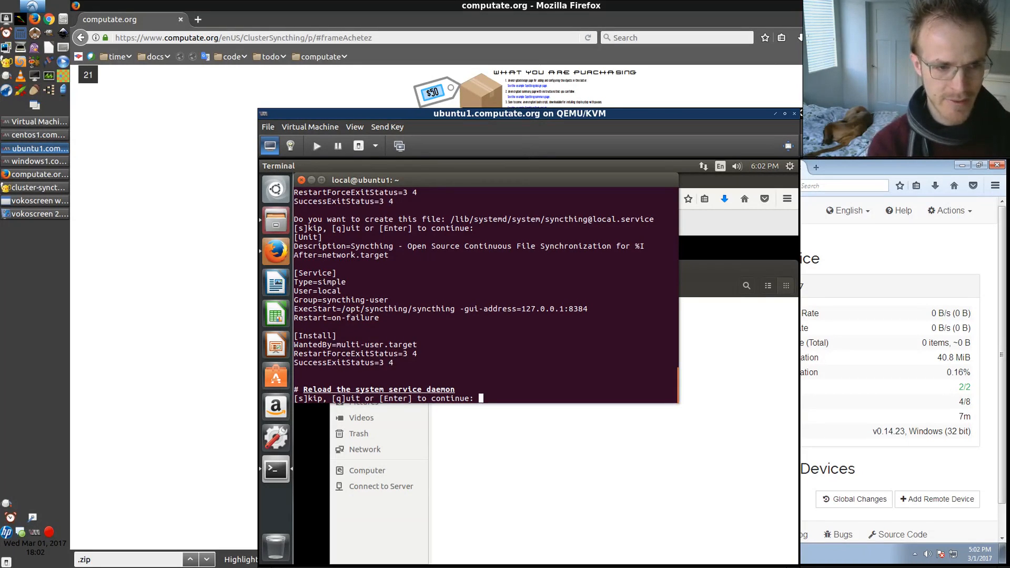
Continue the script to reload systemd, enable and restart the syncthing@local service, then quit its status view
{"action": "key", "text": "Return"}
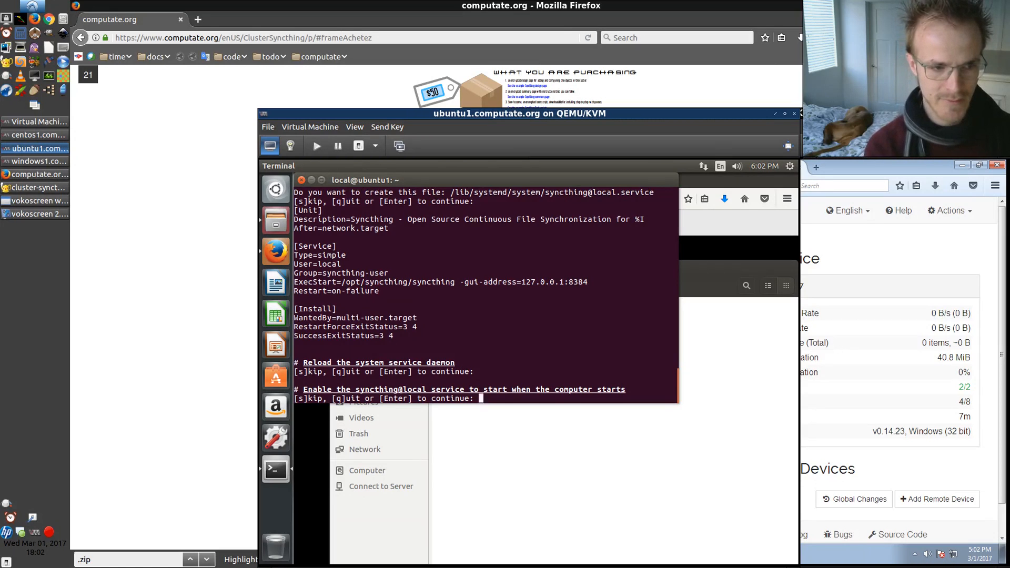
{"action": "key", "text": "Return"}
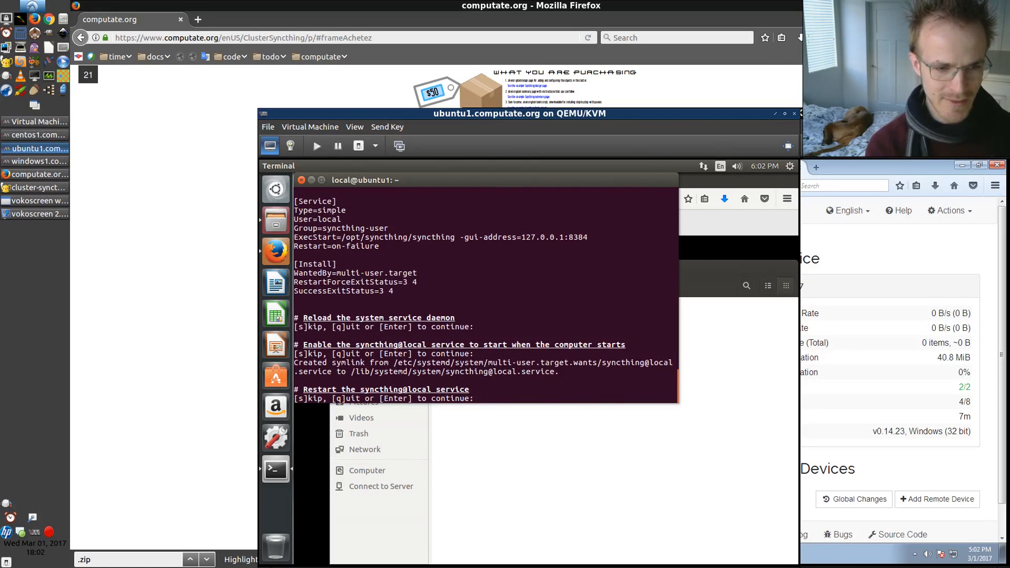
{"action": "key", "text": "Return"}
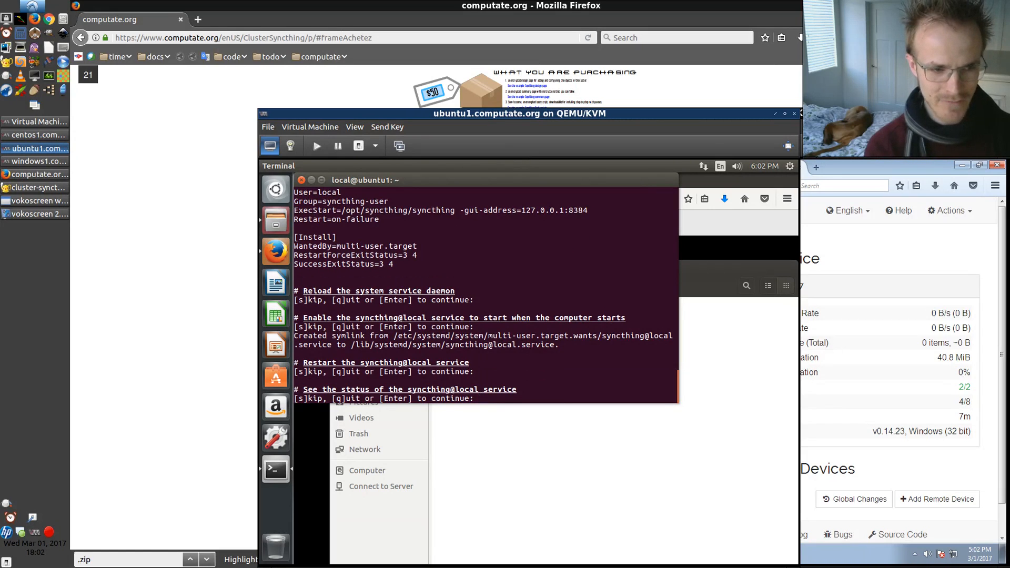
{"action": "key", "text": "Return"}
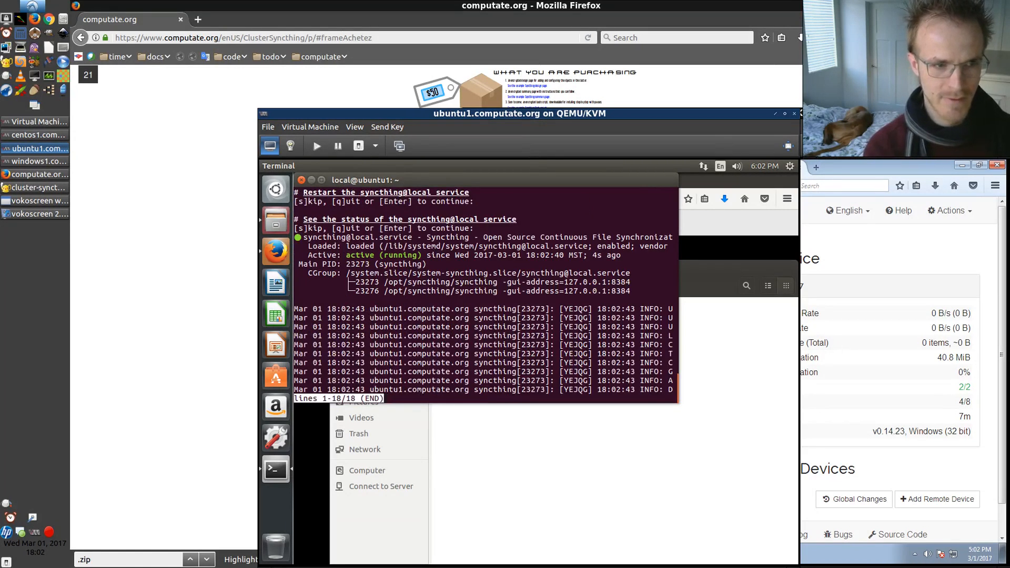
{"action": "left_click_drag", "start_coordinate": [342, 255], "coordinate": [425, 256]}
{"action": "left_click", "coordinate": [379, 329]}
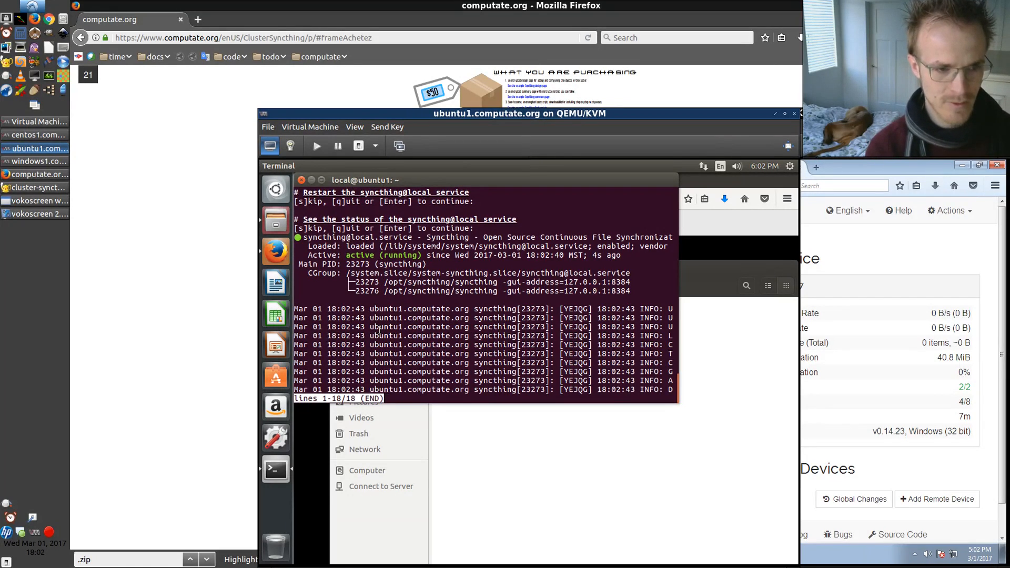
{"action": "key", "text": "q"}
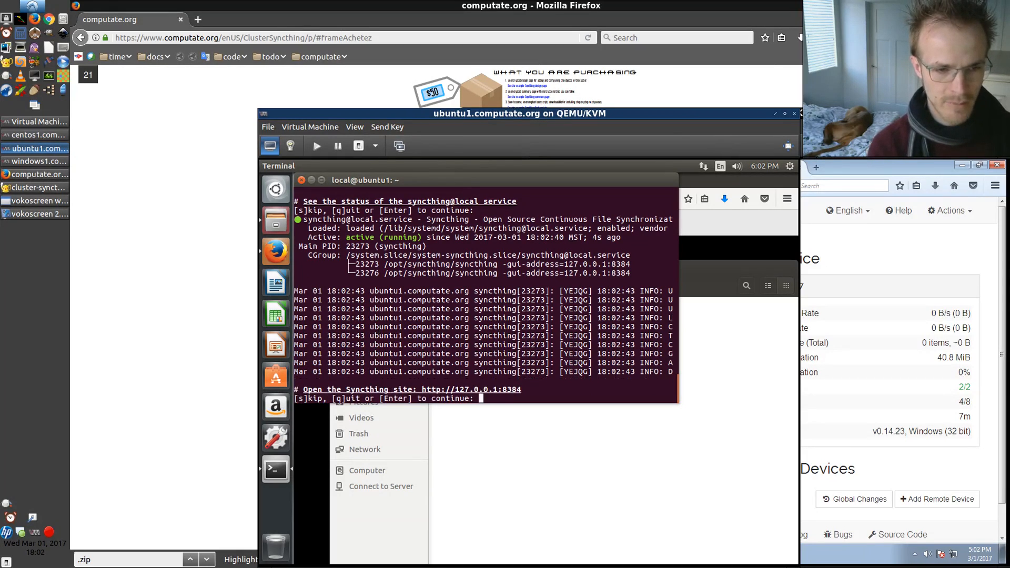
{"action": "key", "text": "Return"}
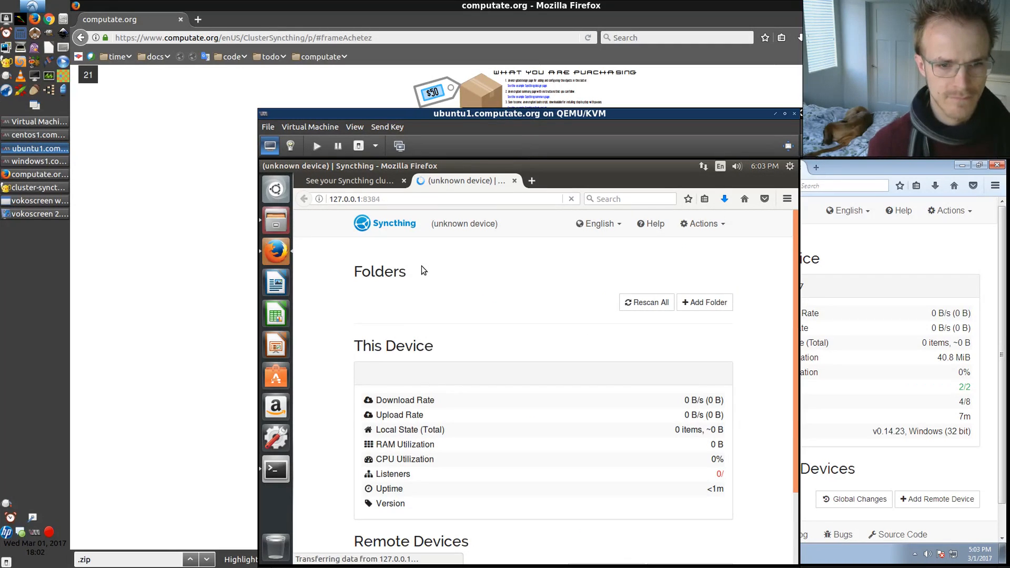
{"action": "scroll", "coordinate": [421, 266], "scroll_direction": "down", "scroll_amount": 2}
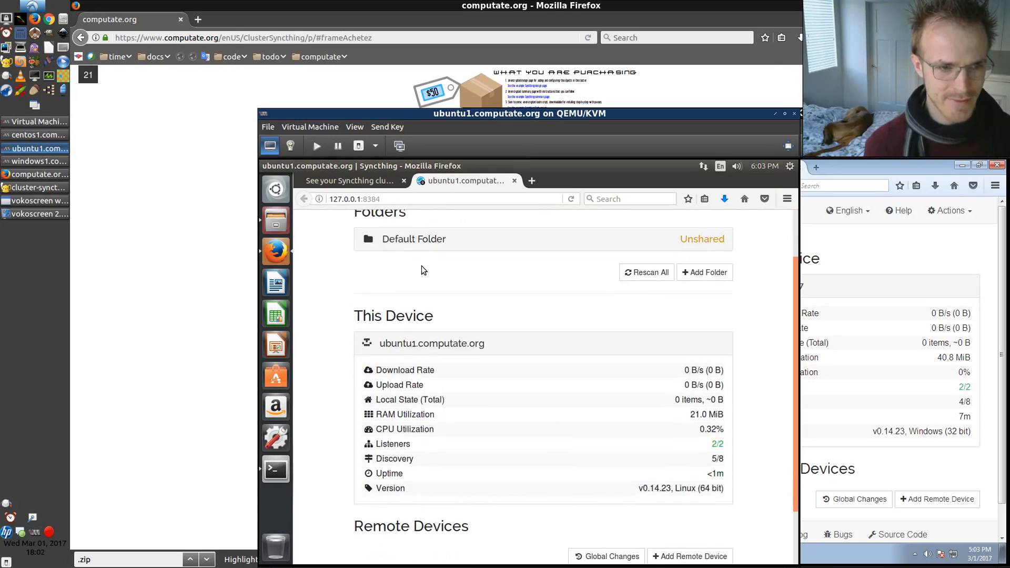
{"action": "scroll", "coordinate": [421, 266], "scroll_direction": "up", "scroll_amount": 2}
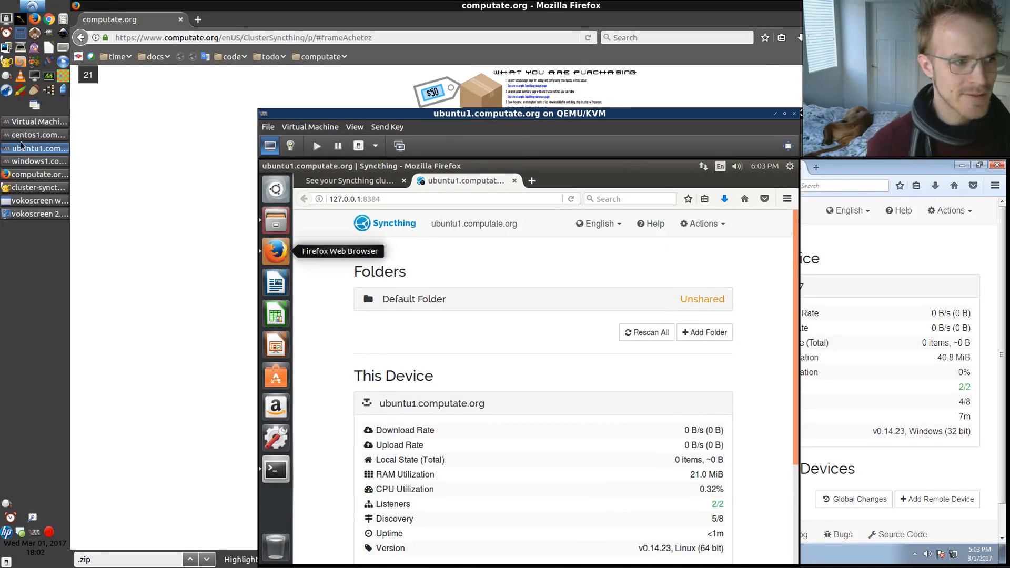
Switch to the centos1 VM and log in to computate.org with the account username and password
{"action": "left_click", "coordinate": [36, 135]}
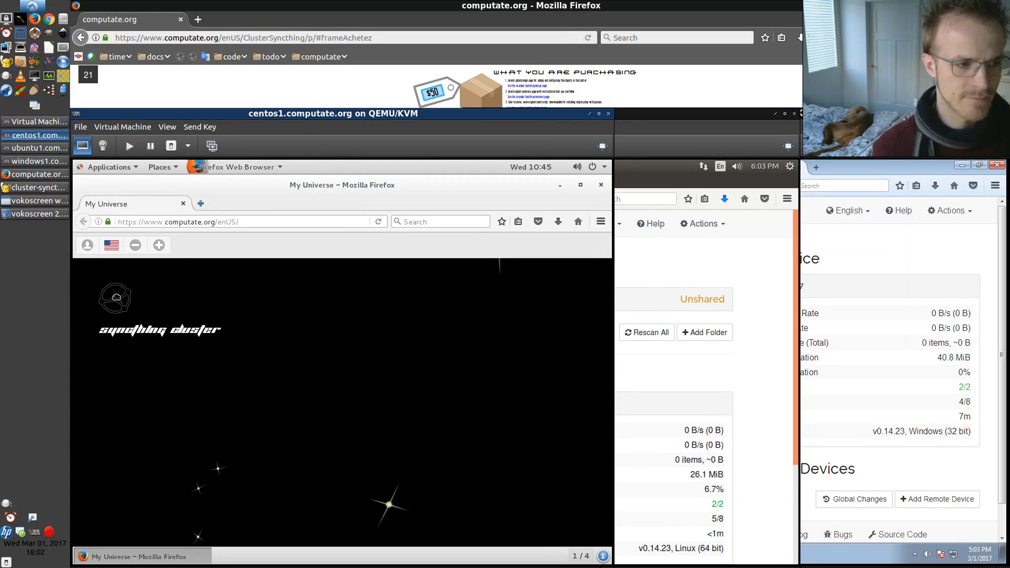
{"action": "left_click", "coordinate": [116, 297]}
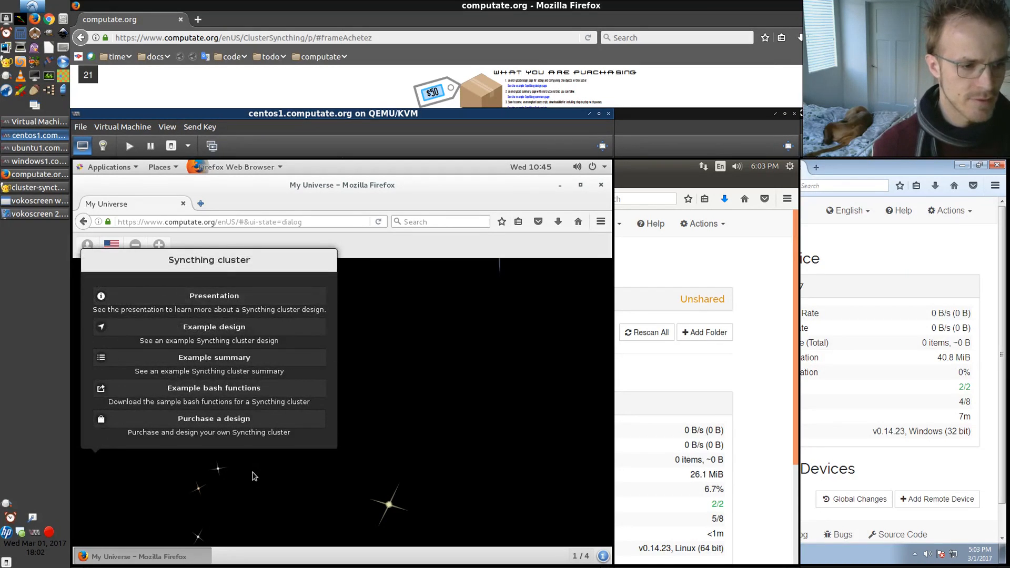
{"action": "left_click", "coordinate": [254, 473]}
{"action": "left_click", "coordinate": [87, 245]}
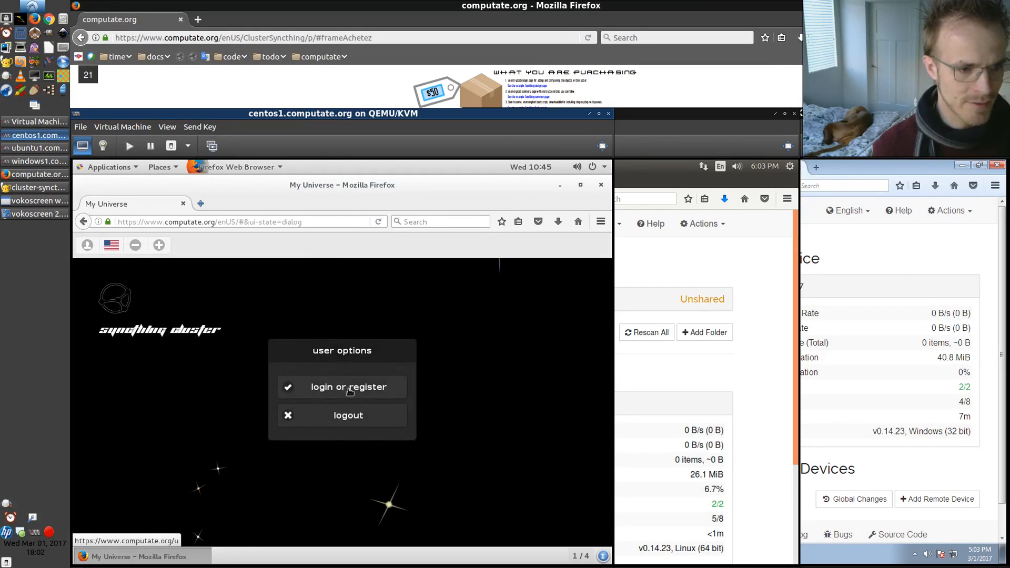
{"action": "left_click", "coordinate": [348, 388]}
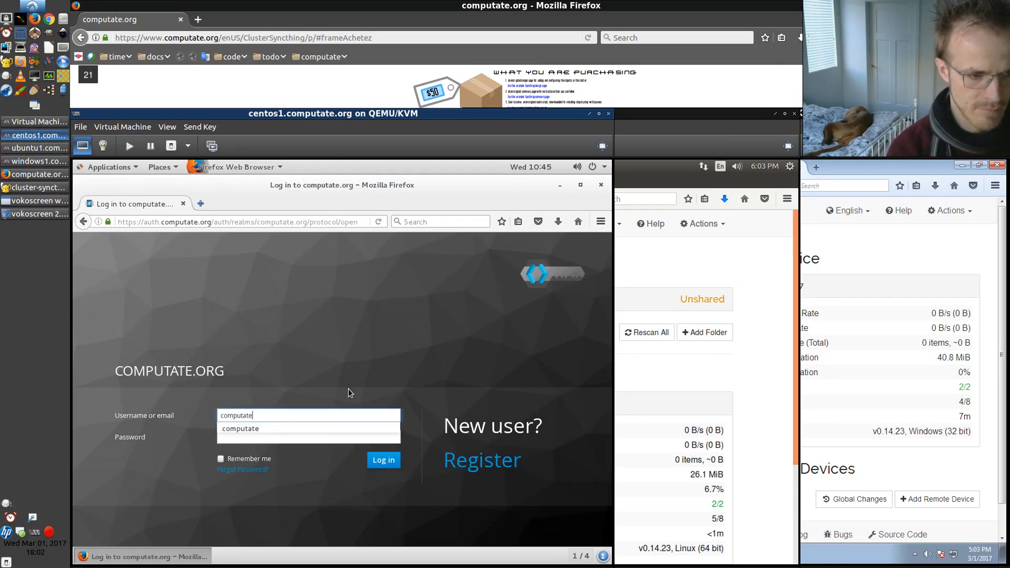
{"action": "key", "text": "Tab"}
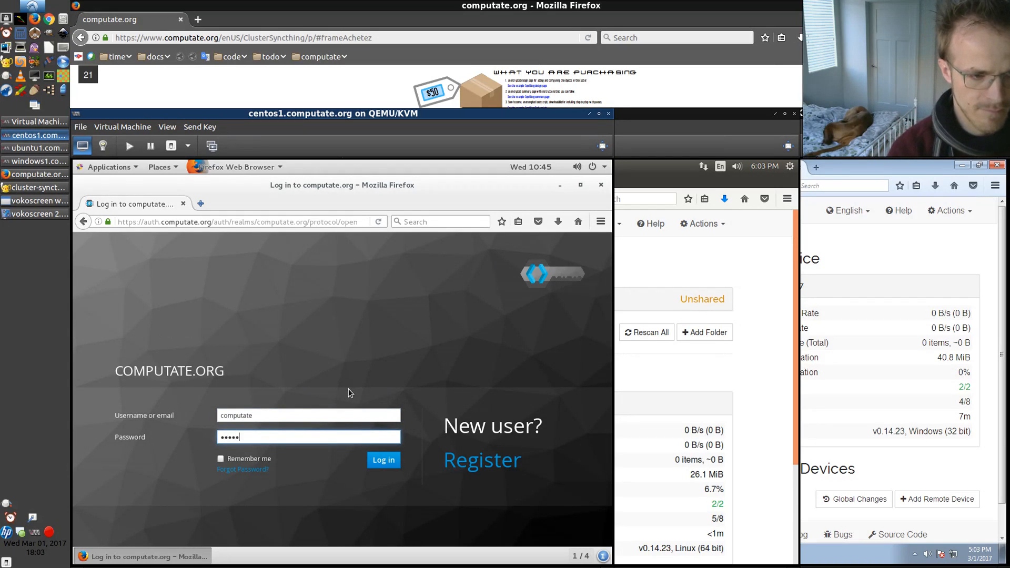
{"action": "key", "text": "Return"}
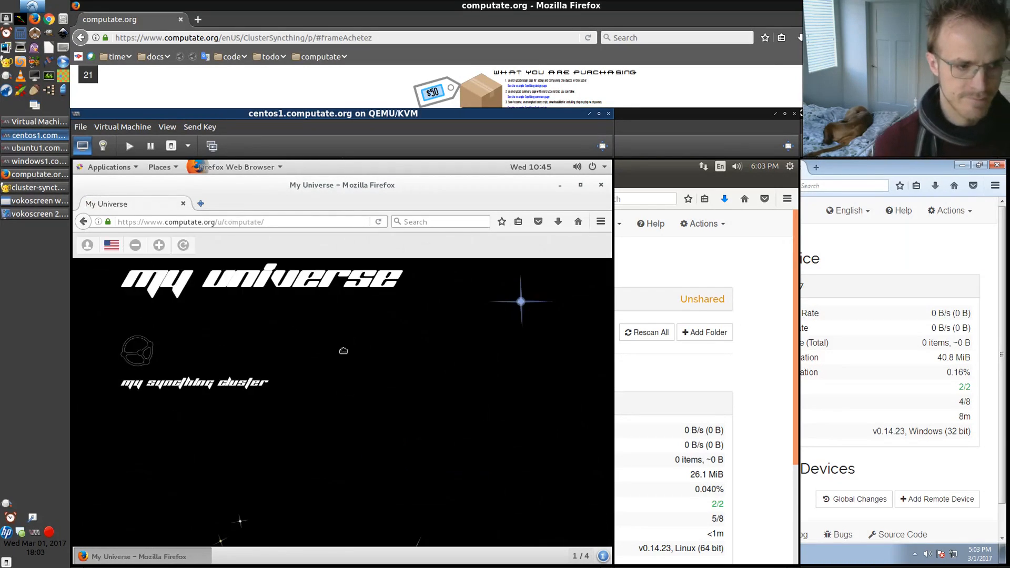
Open the My Syncthing cluster design with its secret key and add a new Syncthing computer to it
{"action": "left_click", "coordinate": [144, 353]}
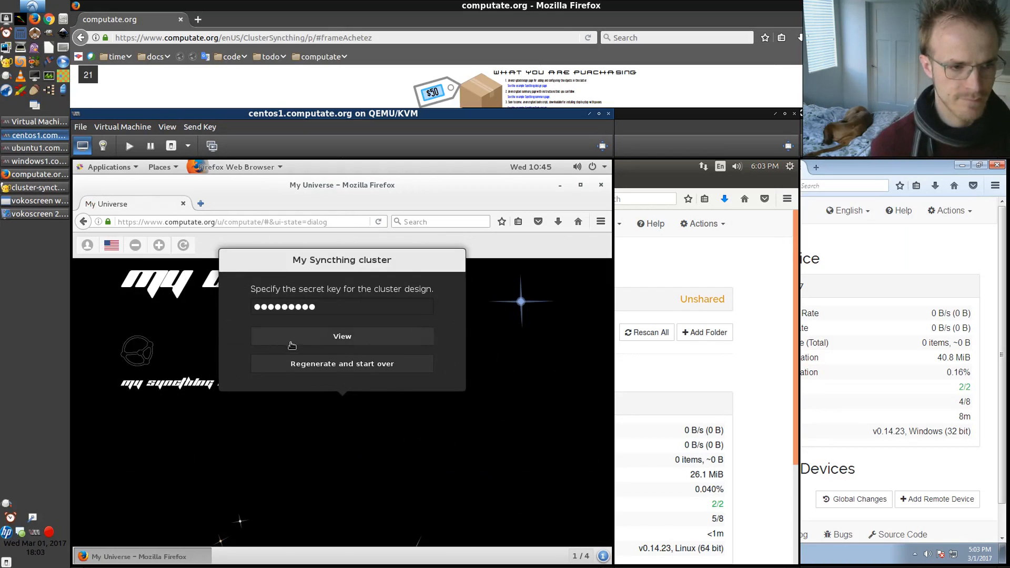
{"action": "left_click", "coordinate": [314, 338]}
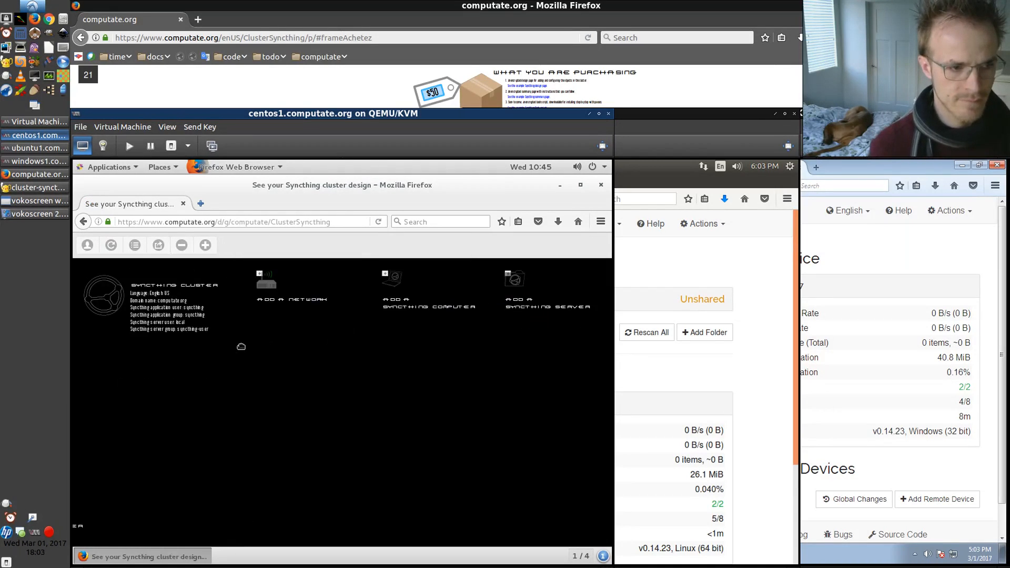
{"action": "left_click_drag", "start_coordinate": [162, 388], "coordinate": [289, 453]}
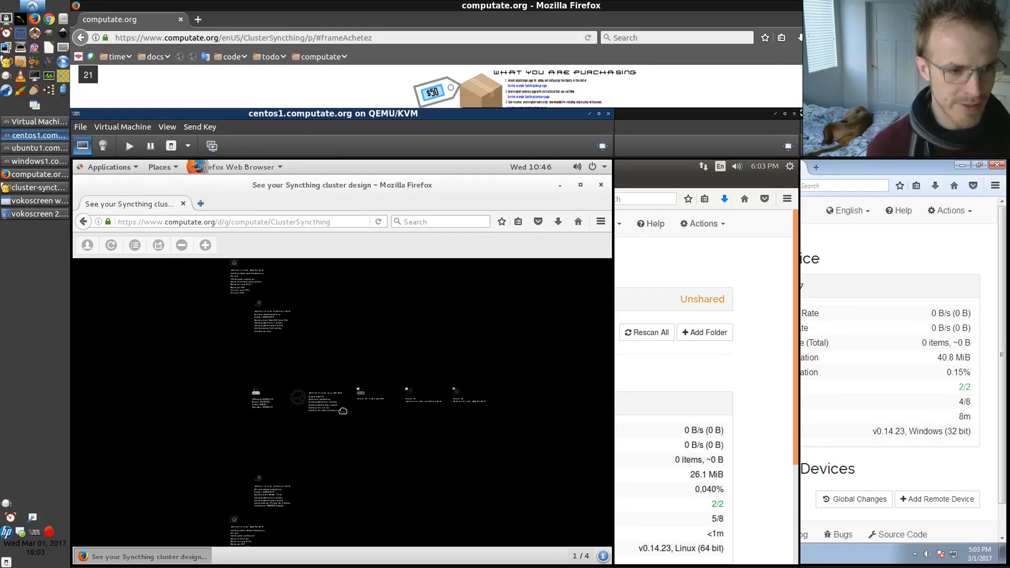
{"action": "scroll", "coordinate": [430, 393], "scroll_direction": "up", "scroll_amount": 5}
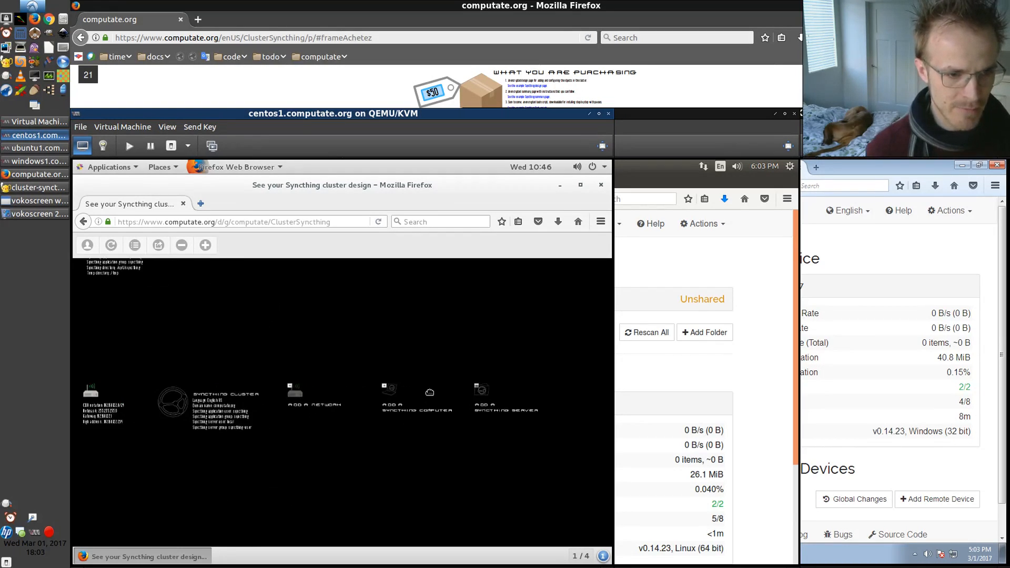
{"action": "left_click", "coordinate": [383, 389]}
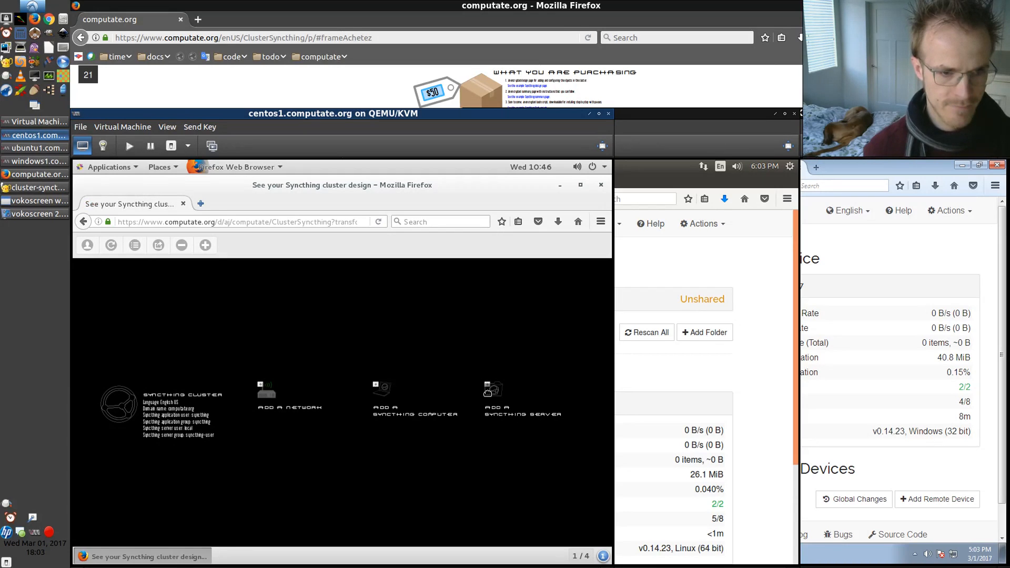
{"action": "left_click", "coordinate": [489, 392]}
{"action": "left_click", "coordinate": [398, 395]}
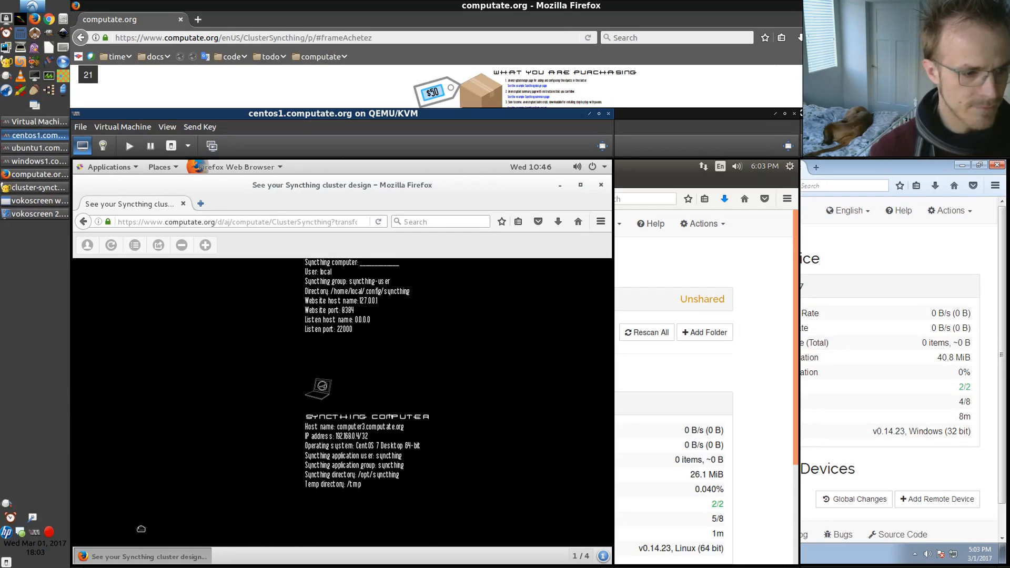
Open a terminal on the centos1 VM and print its host name with echo $HOSTNAME
{"action": "left_click", "coordinate": [83, 168]}
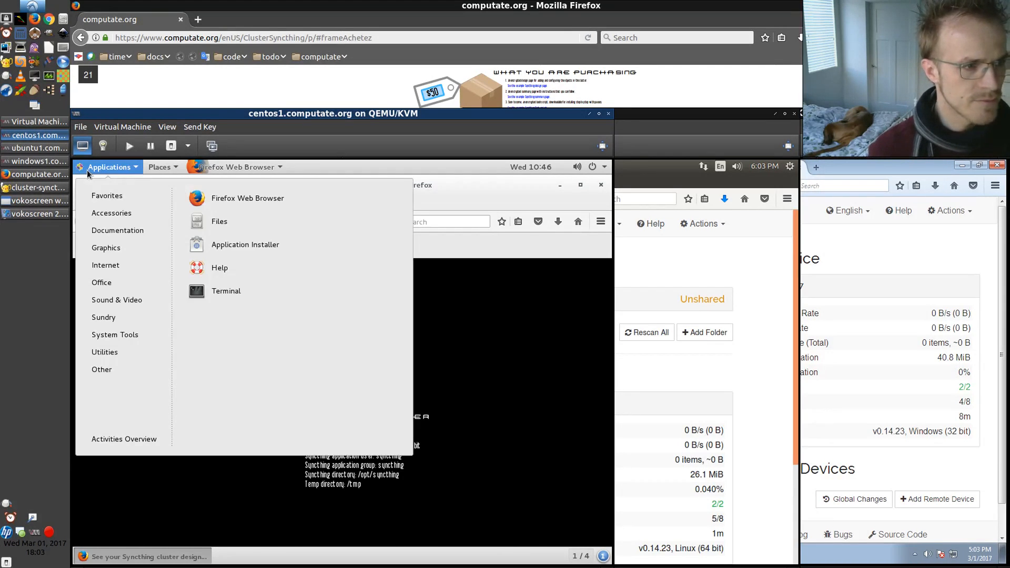
{"action": "left_click", "coordinate": [218, 291]}
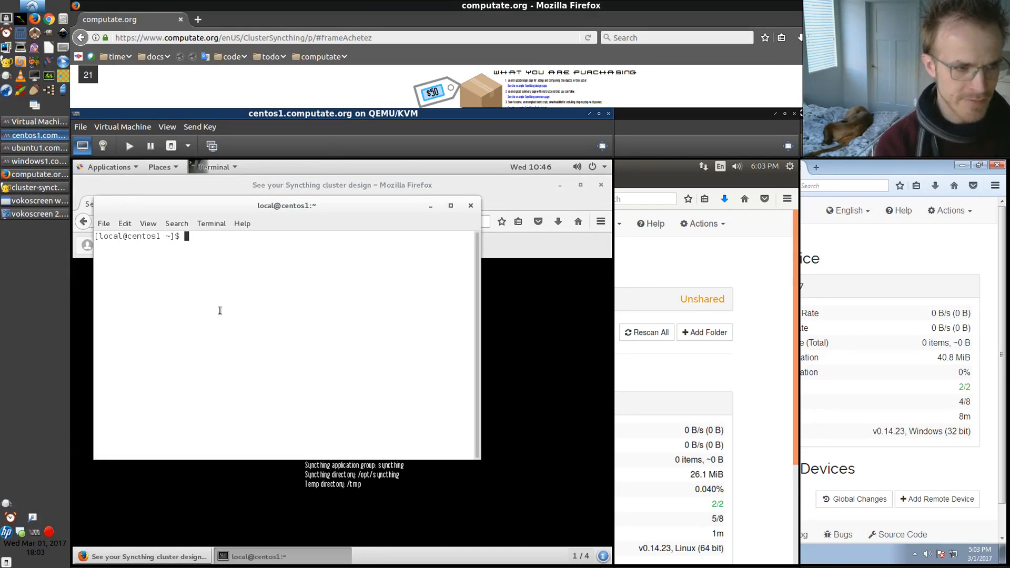
{"action": "type", "text": "echo $"}
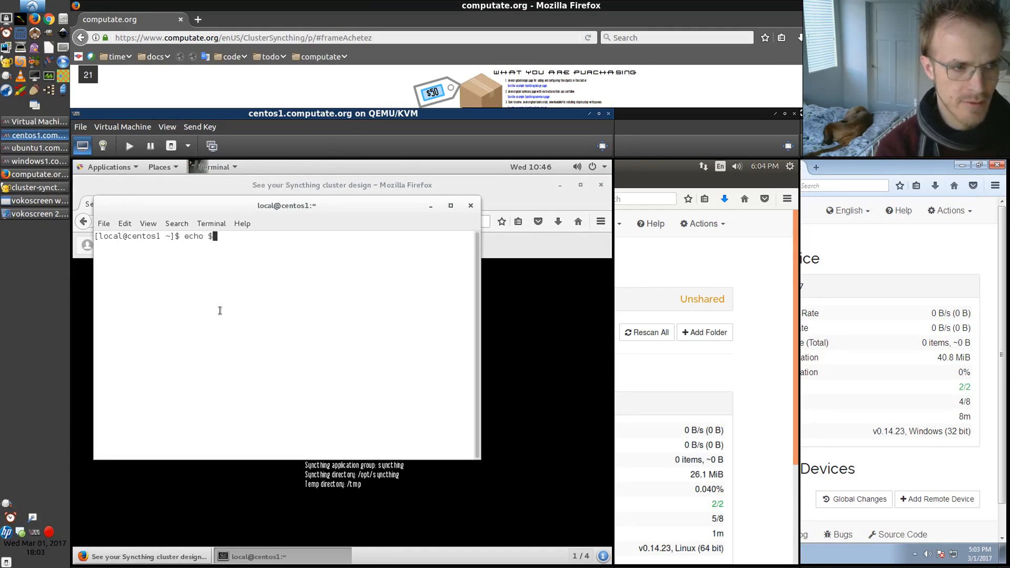
{"action": "type", "text": "HOSTNAME"}
{"action": "key", "text": "Return"}
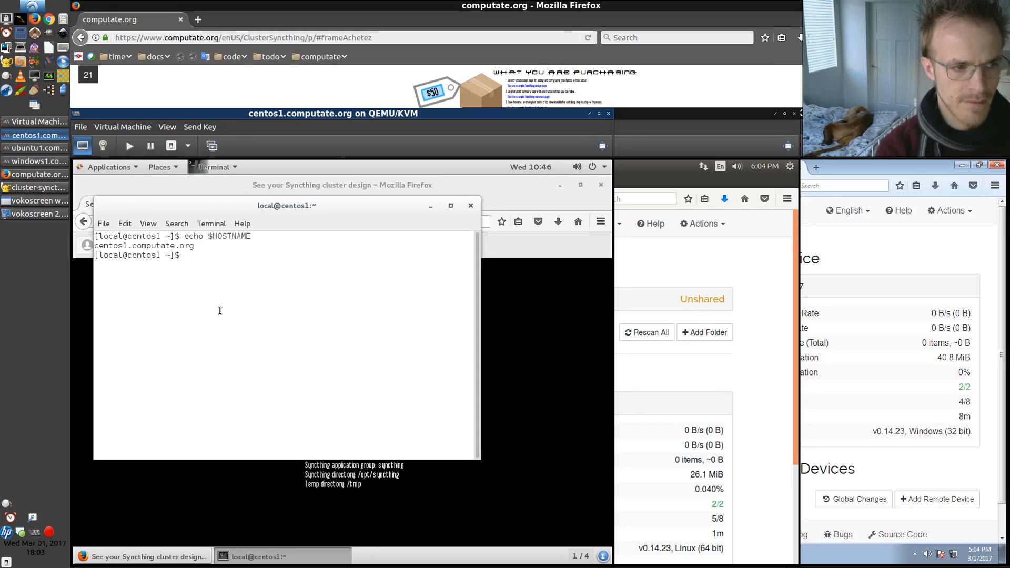
Print the centos1 VM's network addresses with ip addr
{"action": "type", "text": "ip addr"}
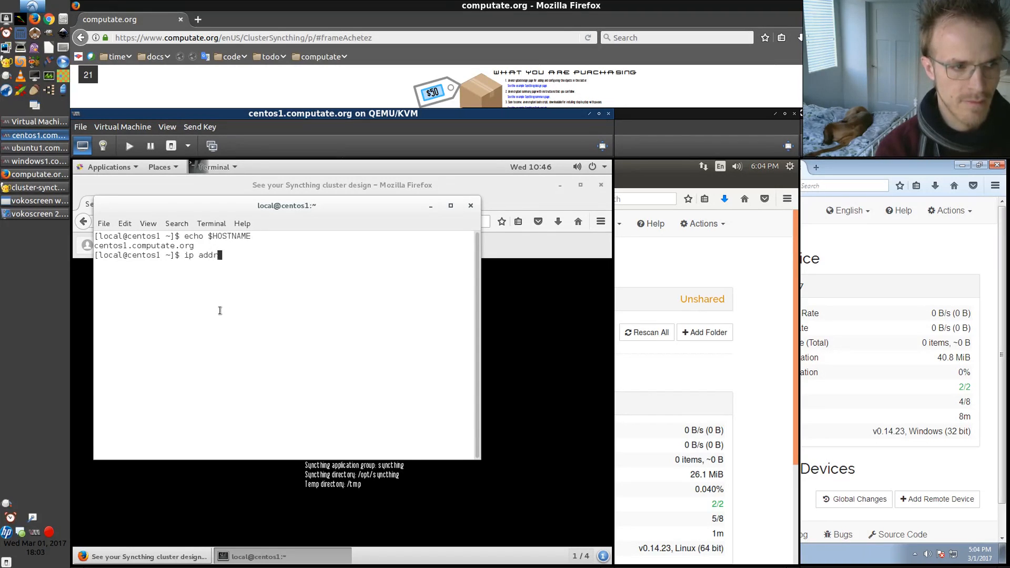
{"action": "key", "text": "Return"}
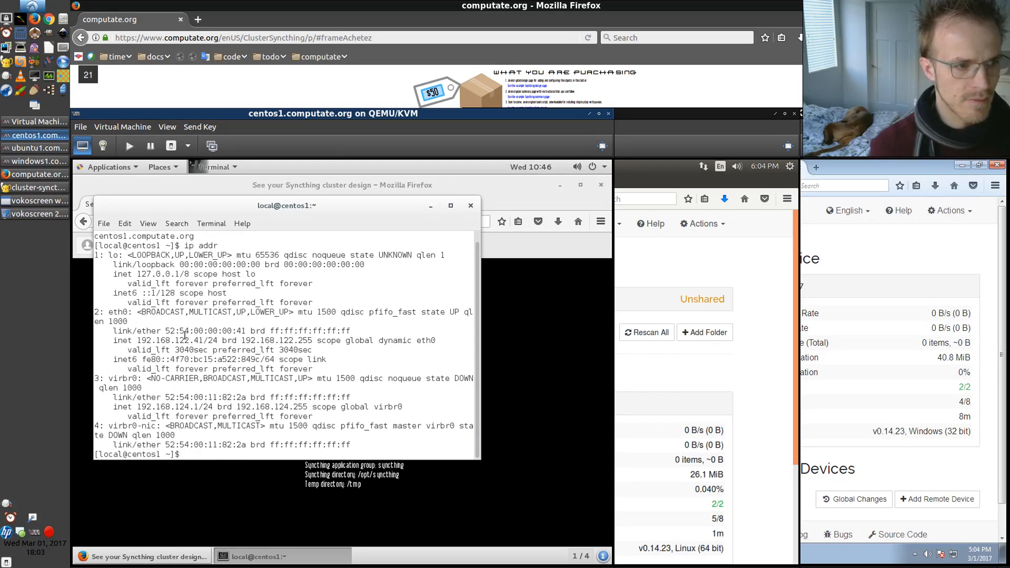
Copy the host name from the terminal and set the Syncthing computer's host name to centos1.computate.org
{"action": "scroll", "coordinate": [186, 335], "scroll_direction": "up", "scroll_amount": 1}
{"action": "left_click_drag", "start_coordinate": [95, 244], "coordinate": [193, 245]}
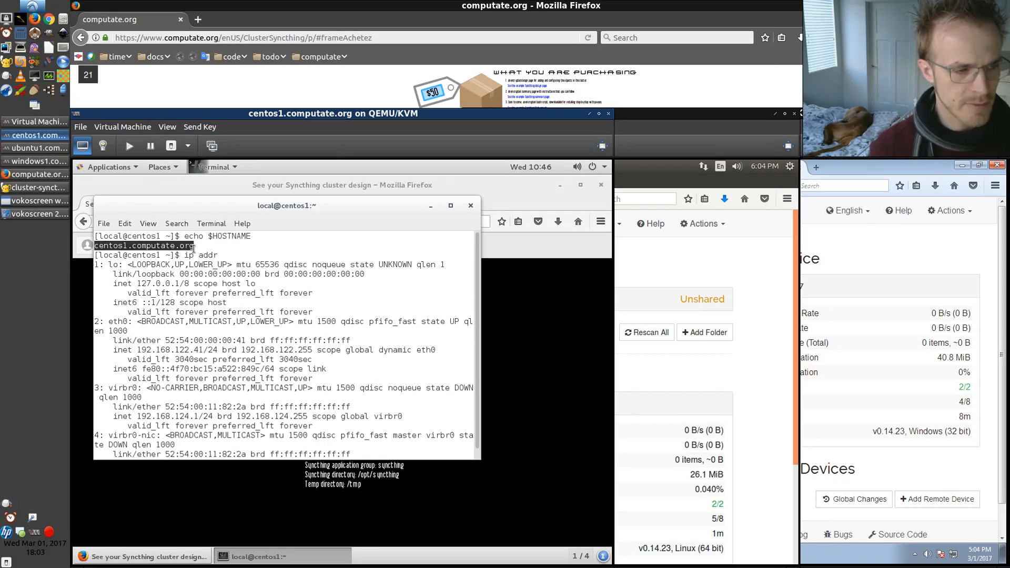
{"action": "left_click", "coordinate": [517, 402]}
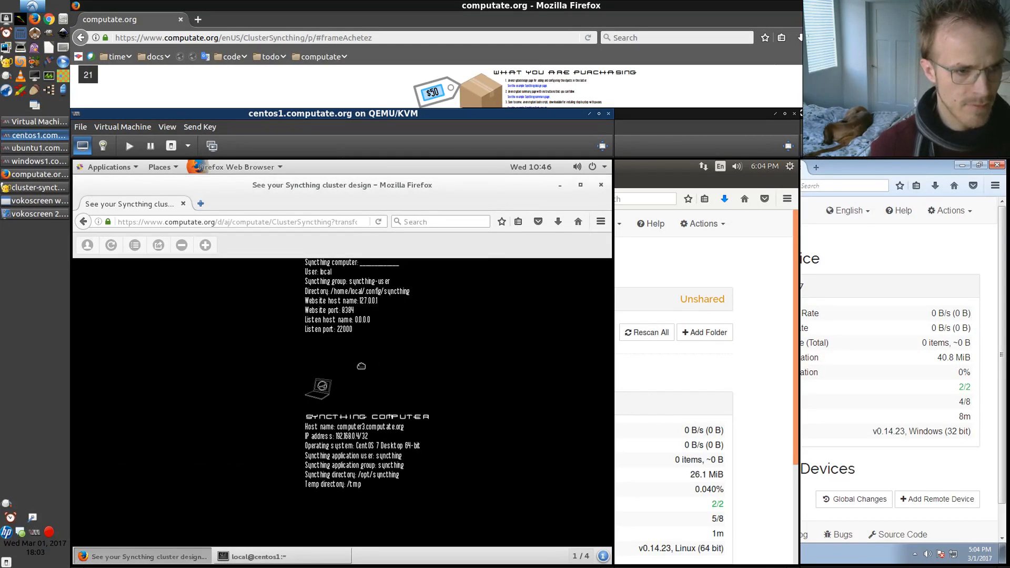
{"action": "left_click", "coordinate": [363, 426]}
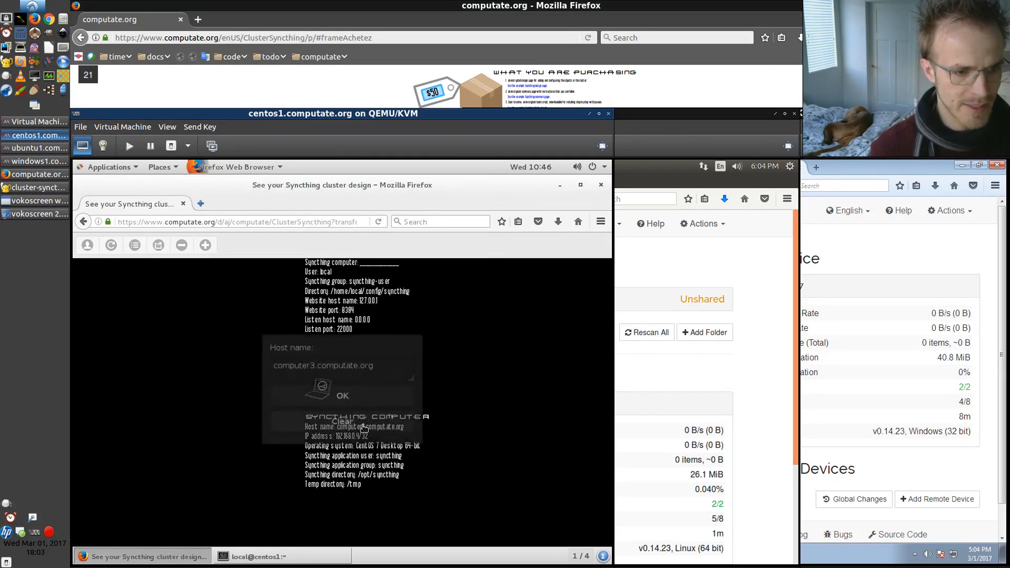
{"action": "left_click", "coordinate": [339, 375]}
{"action": "key", "text": "ctrl+a"}
{"action": "type", "text": "centos1.computate.org"}
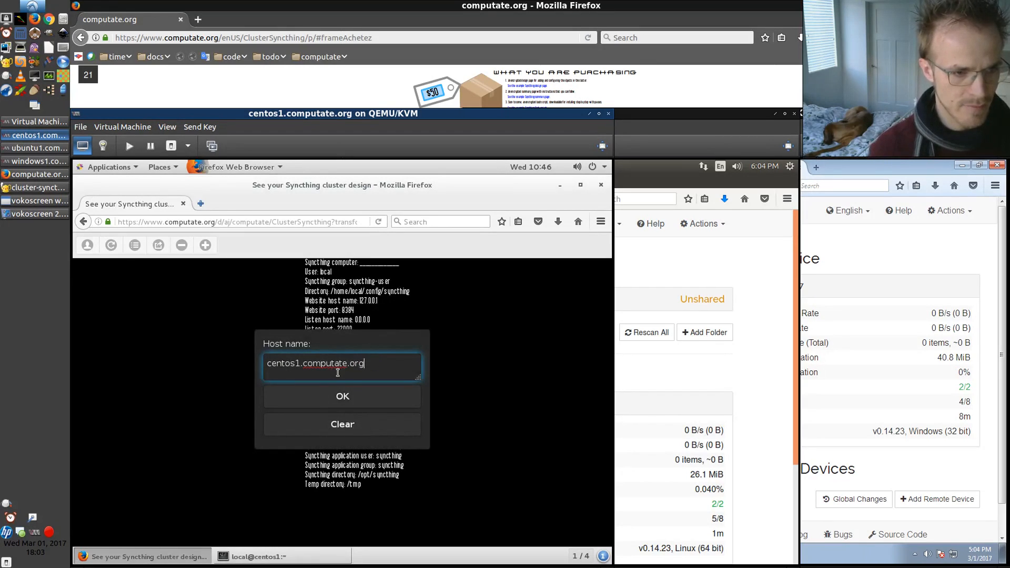
{"action": "left_click", "coordinate": [335, 393]}
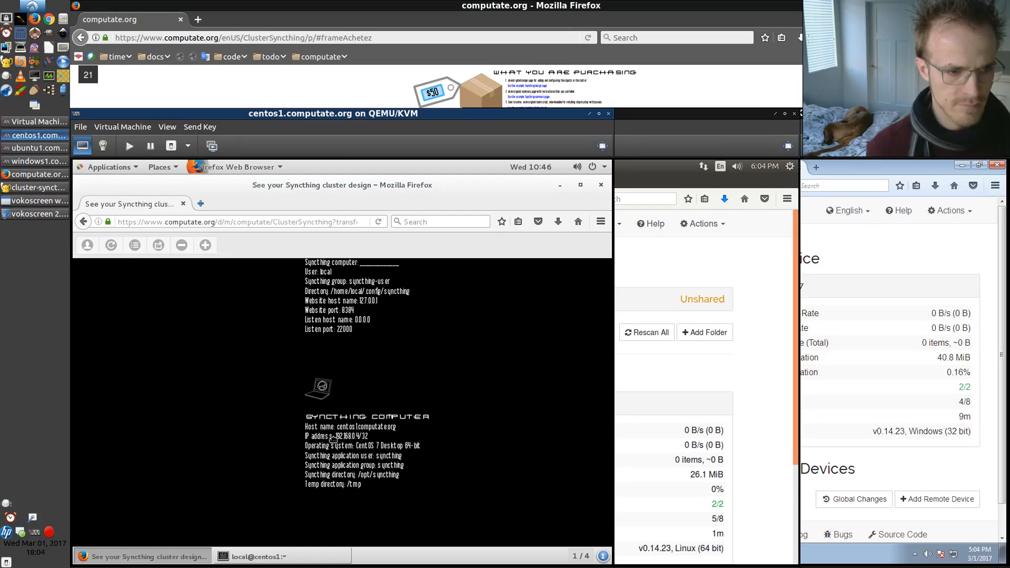
Copy the eth0 address and set the Syncthing computer's IP address to 192.168.122.41/24
{"action": "left_click", "coordinate": [244, 556]}
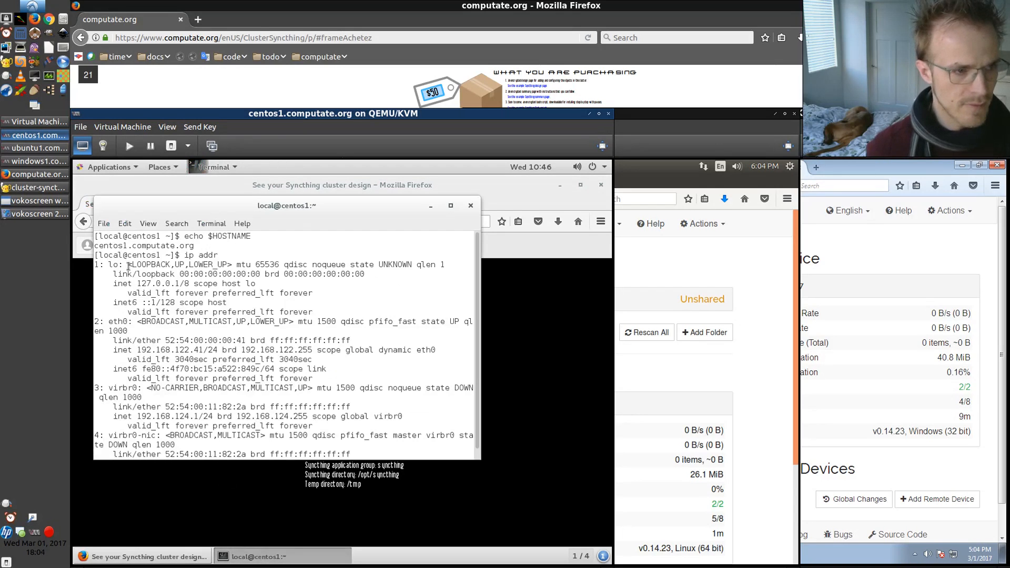
{"action": "left_click_drag", "start_coordinate": [137, 350], "coordinate": [216, 349]}
{"action": "left_click", "coordinate": [570, 445]}
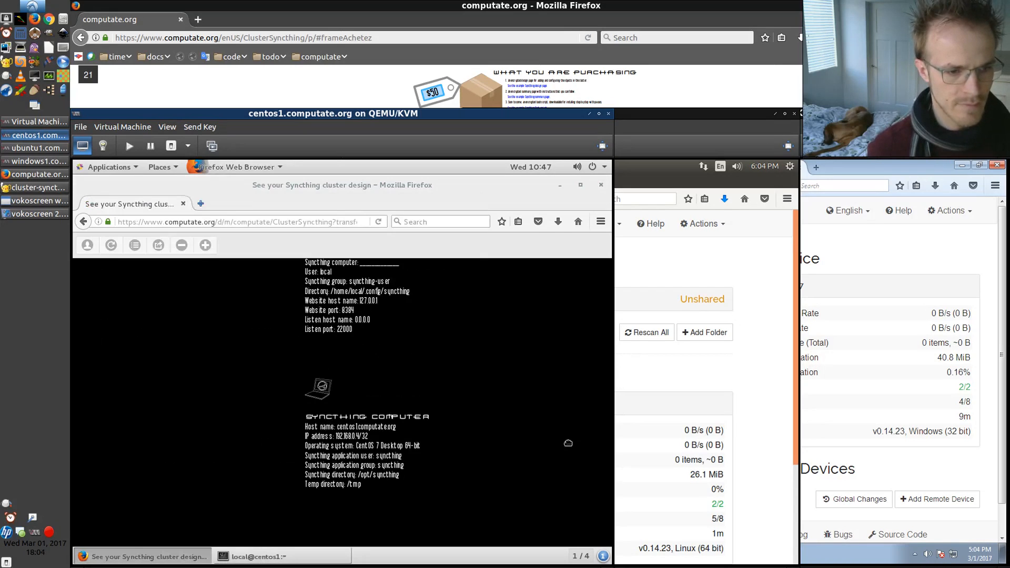
{"action": "left_click", "coordinate": [353, 438]}
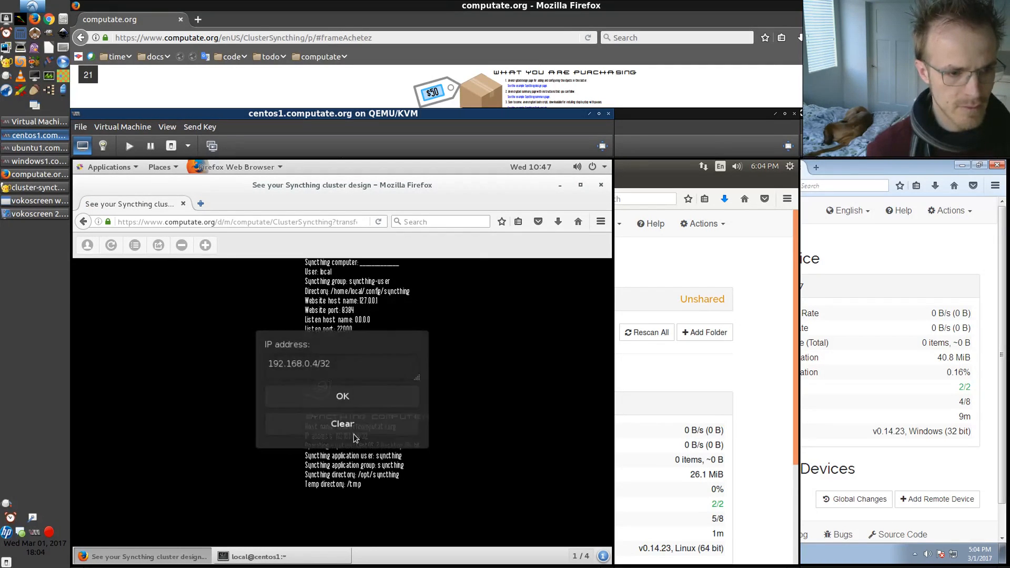
{"action": "left_click", "coordinate": [349, 368]}
{"action": "key", "text": "ctrl+a"}
{"action": "type", "text": "192.168.122.41/24"}
{"action": "left_click", "coordinate": [345, 401]}
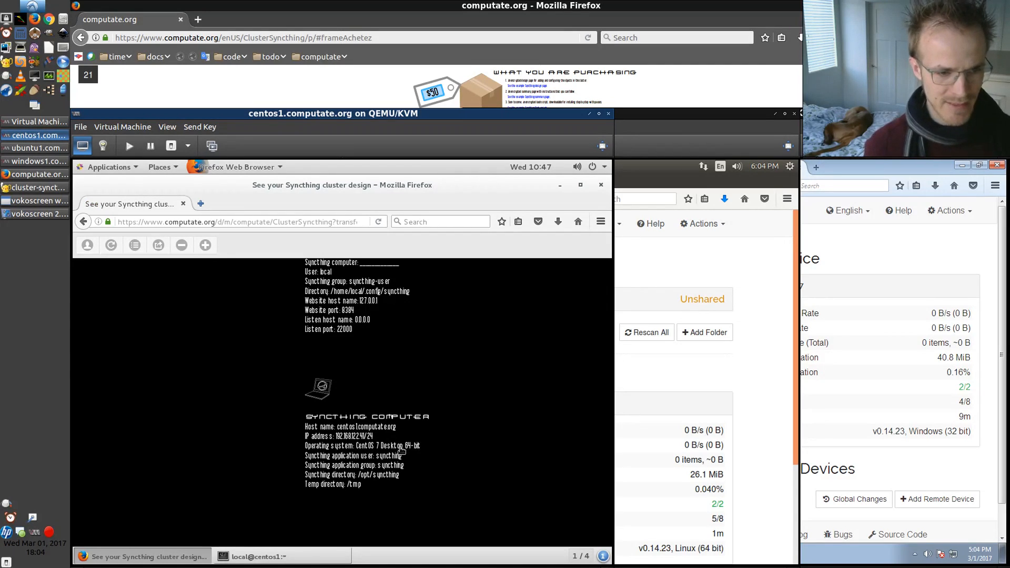
Assign the centos1.computate.org computer as the Syncthing server's computer in the cluster design
{"action": "left_click_drag", "start_coordinate": [405, 354], "coordinate": [412, 358]}
{"action": "left_click", "coordinate": [388, 286]}
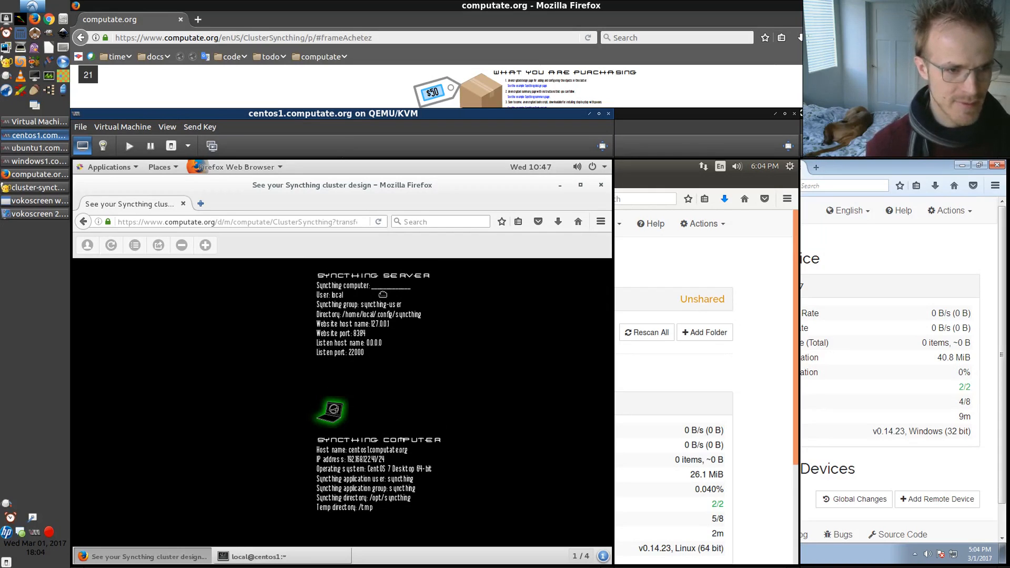
{"action": "left_click", "coordinate": [332, 409]}
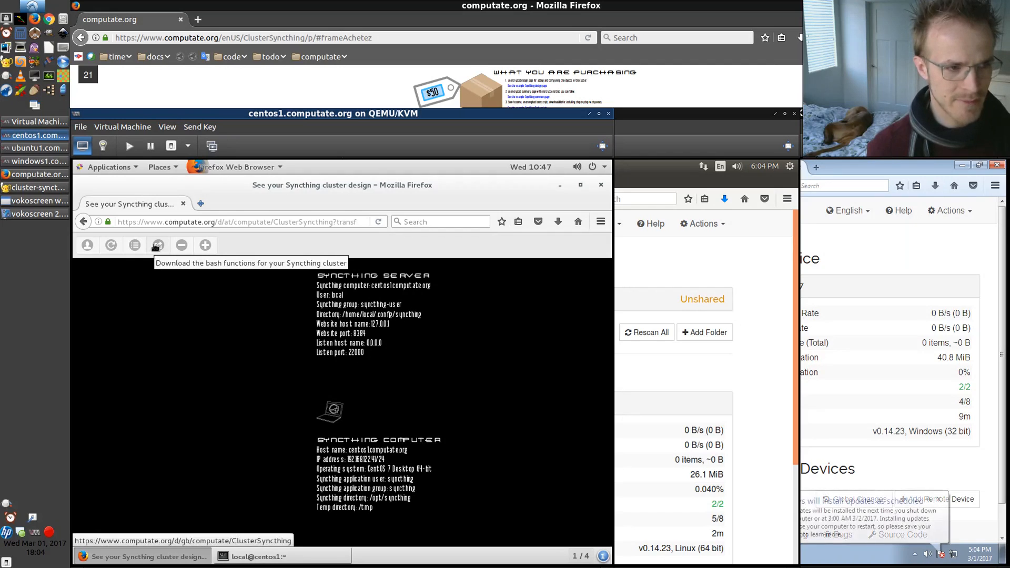
Download the cluster's bash functions as ClusterSyncthing.sh, saving the file
{"action": "left_click", "coordinate": [156, 245]}
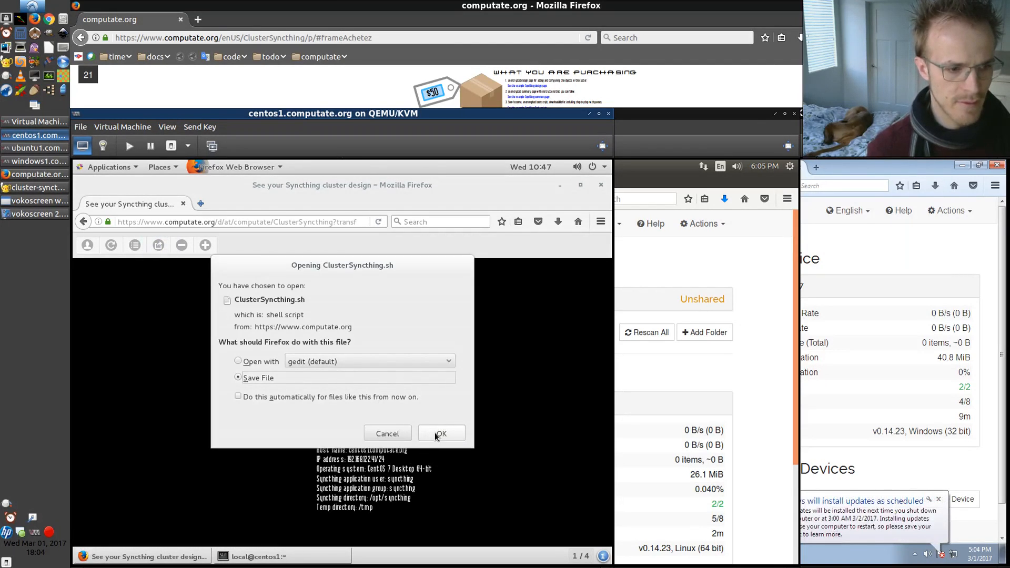
{"action": "left_click", "coordinate": [440, 433]}
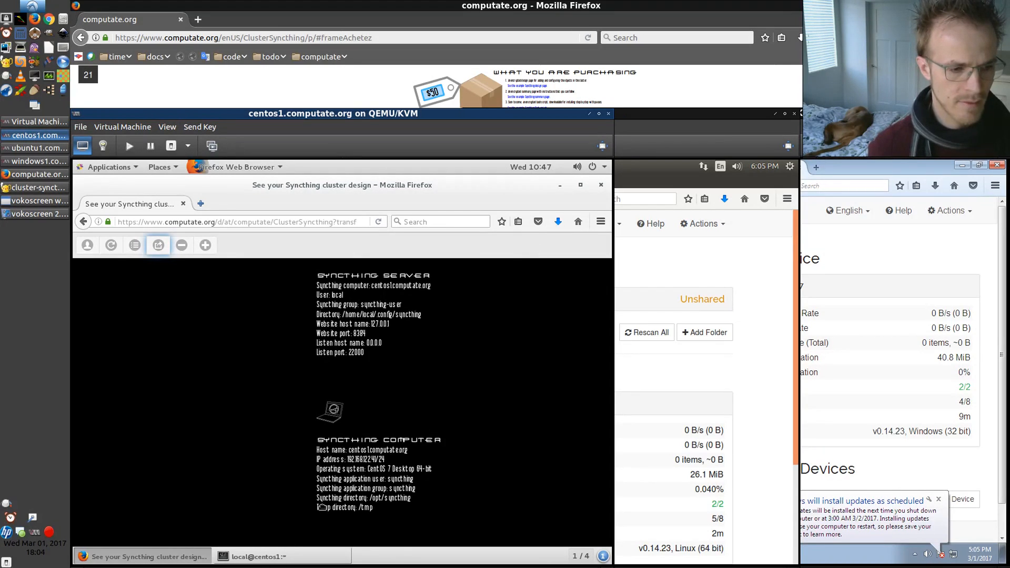
{"action": "left_click", "coordinate": [255, 557]}
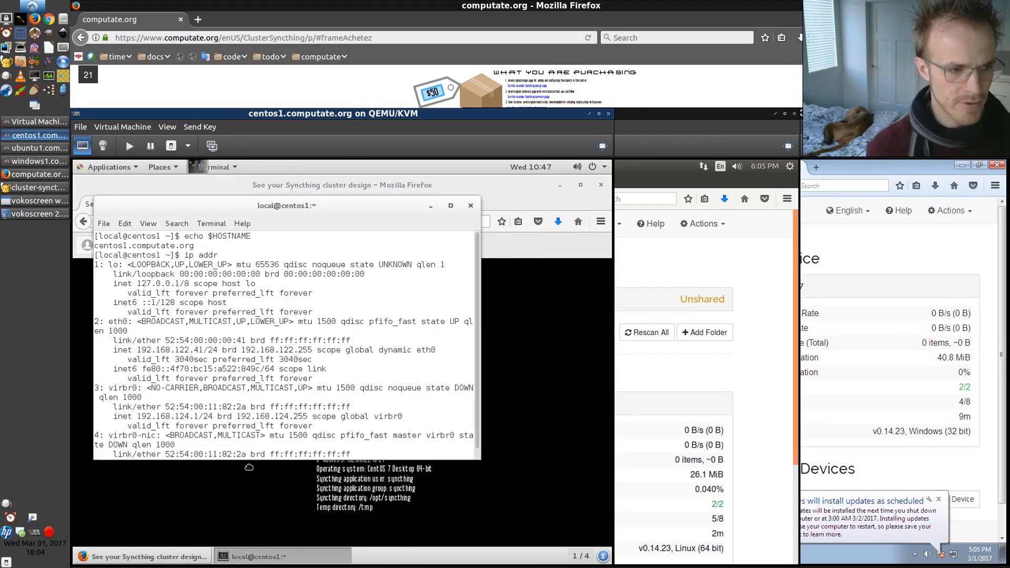
Run bash Downloads/ClusterSyncthing.sh h in the centos1 terminal
{"action": "scroll", "coordinate": [257, 375], "scroll_direction": "down", "scroll_amount": 1}
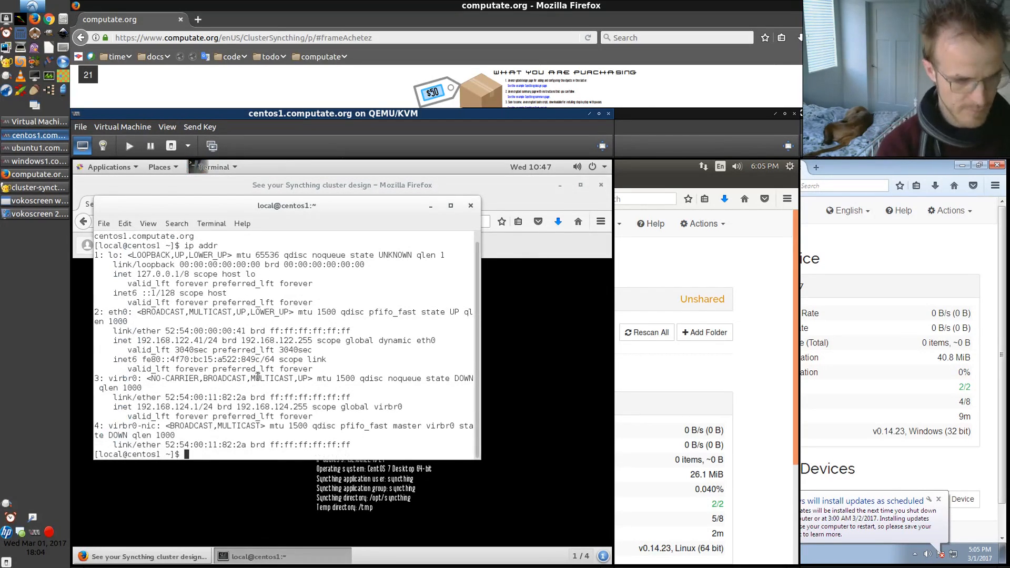
{"action": "type", "text": "bash Dow"}
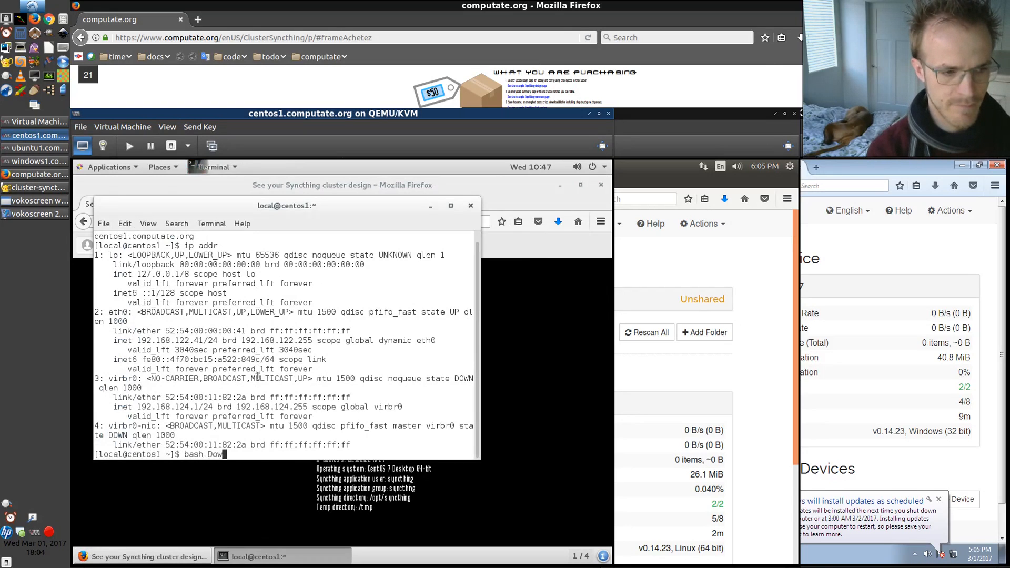
{"action": "key", "text": "Tab"}
{"action": "type", "text": "C"}
{"action": "key", "text": "Tab"}
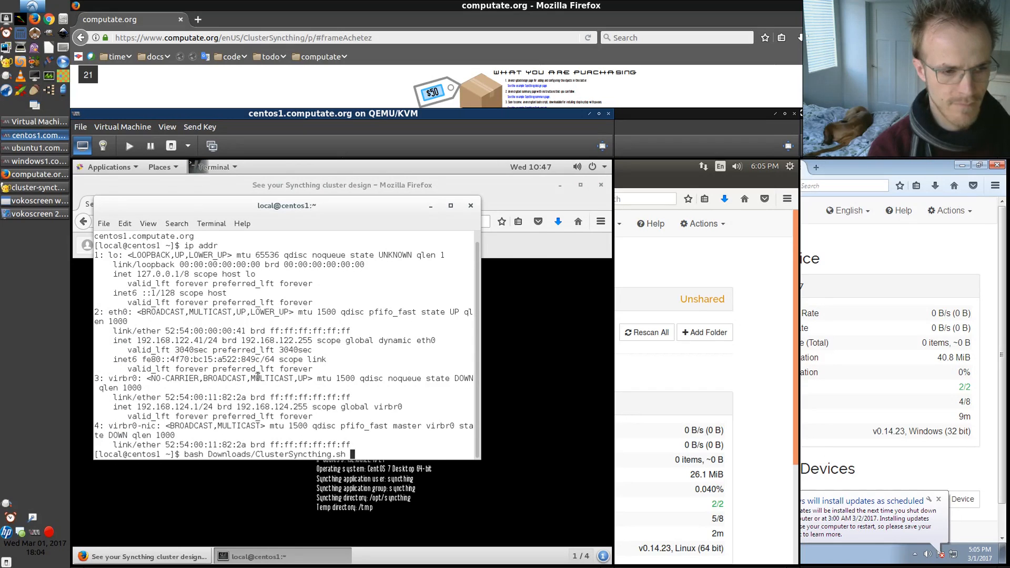
{"action": "type", "text": "h"}
{"action": "key", "text": "Return"}
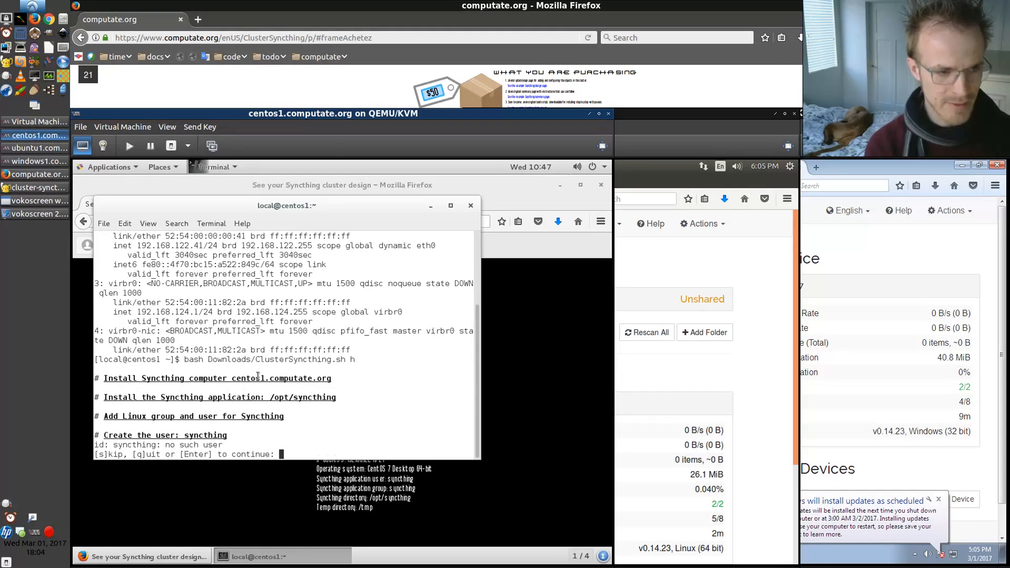
Continue the script to create the syncthing user with sudo, the application directories and their ownership
{"action": "key", "text": "Return"}
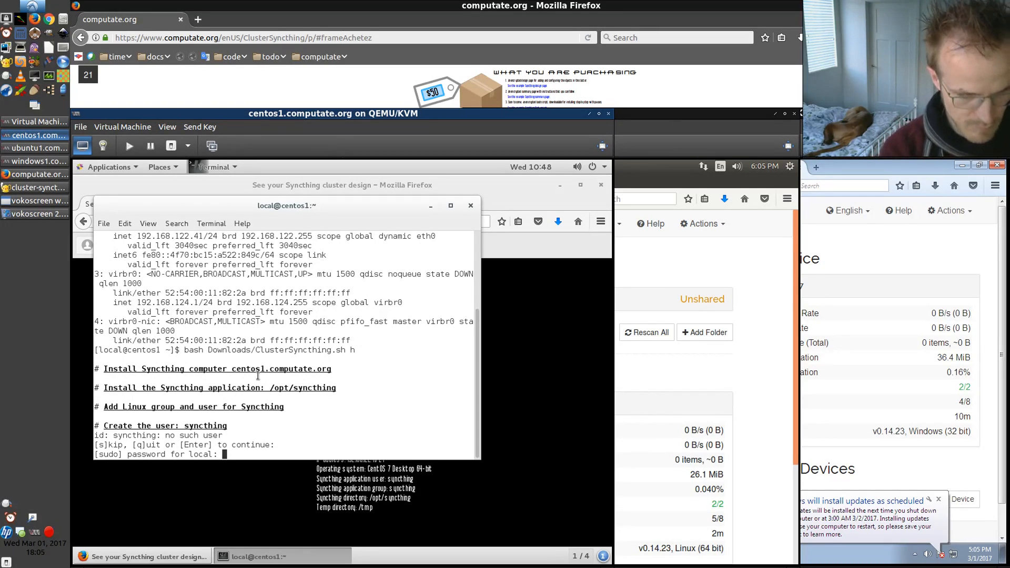
{"action": "key", "text": "Return"}
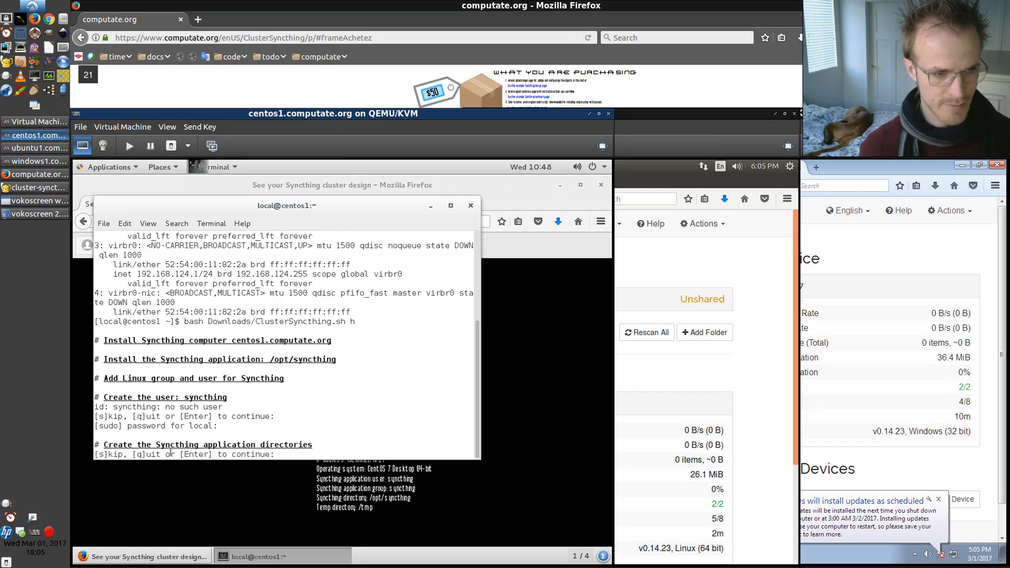
{"action": "key", "text": "Return"}
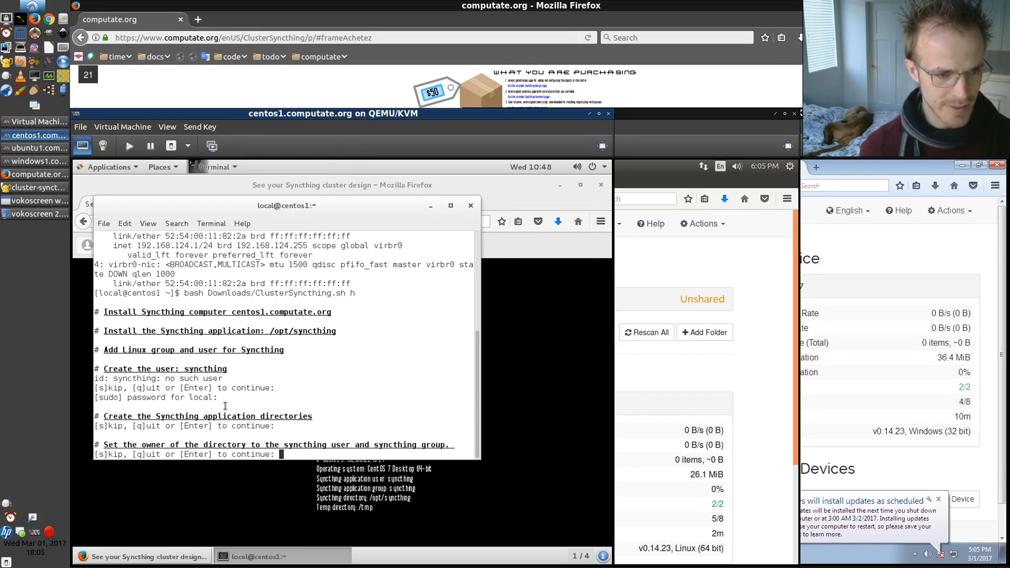
{"action": "key", "text": "Return"}
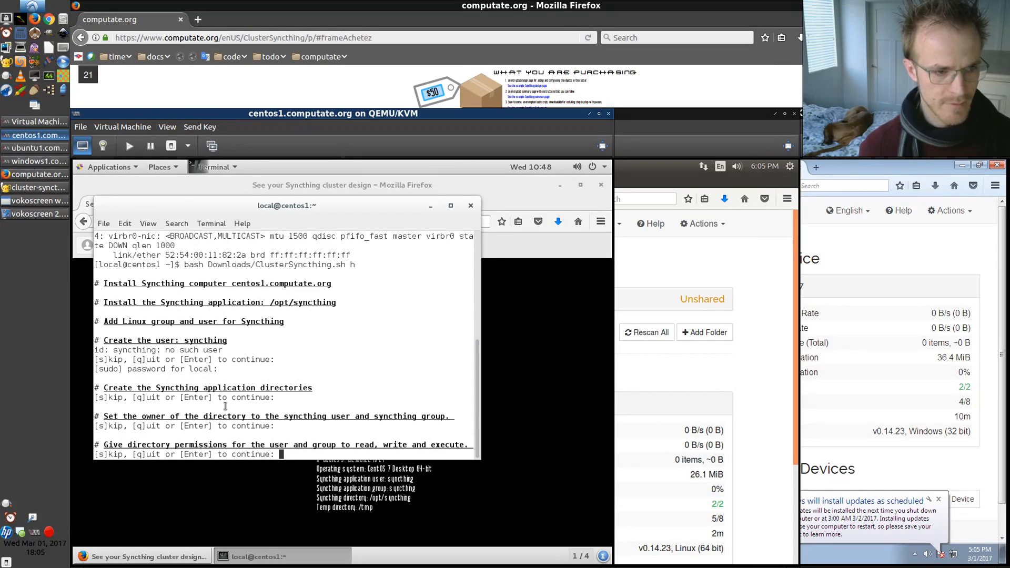
Continue the script to set directory permissions, download and extract Syncthing, and remove the inner directory
{"action": "key", "text": "Return"}
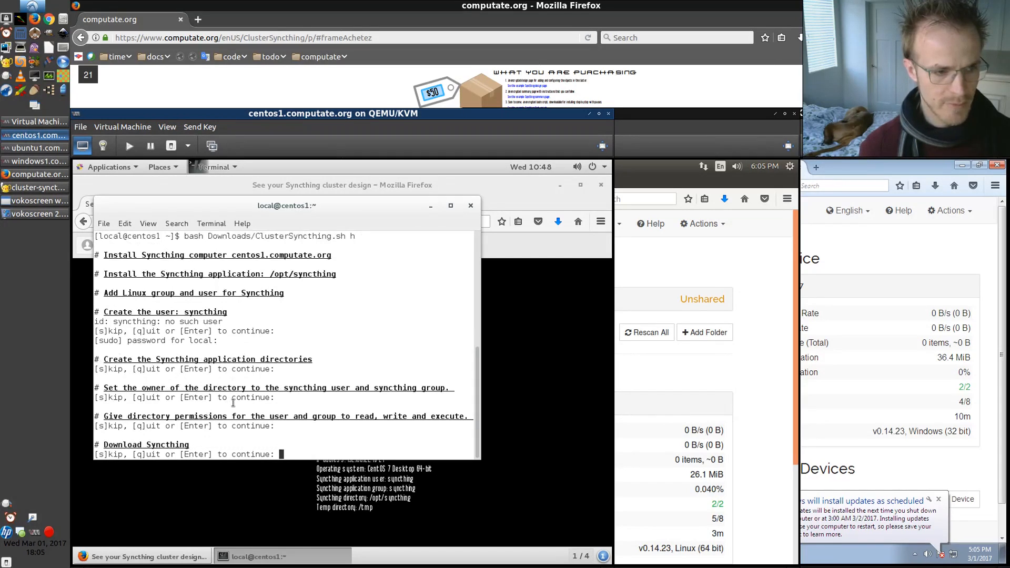
{"action": "key", "text": "Return"}
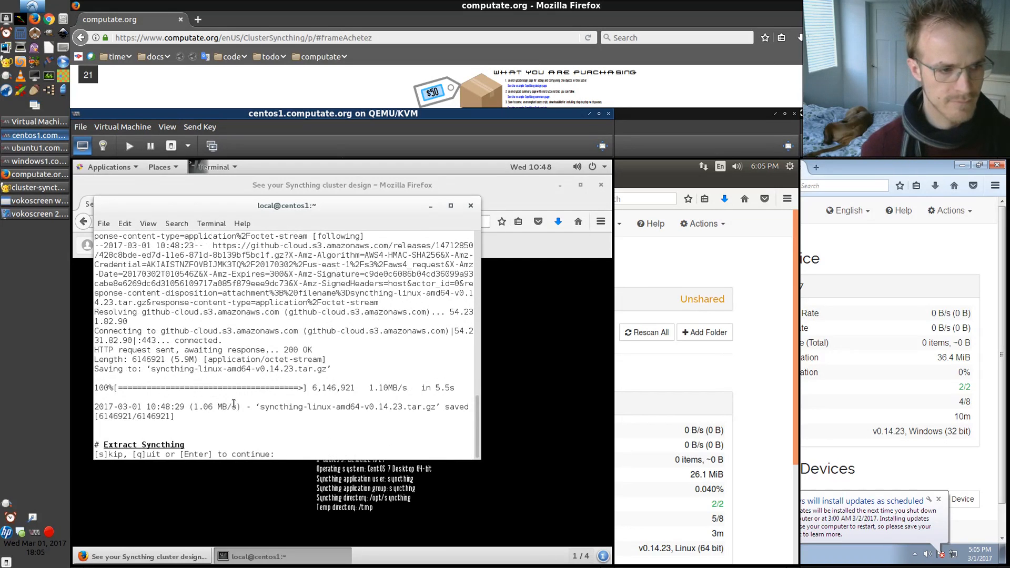
{"action": "key", "text": "Return"}
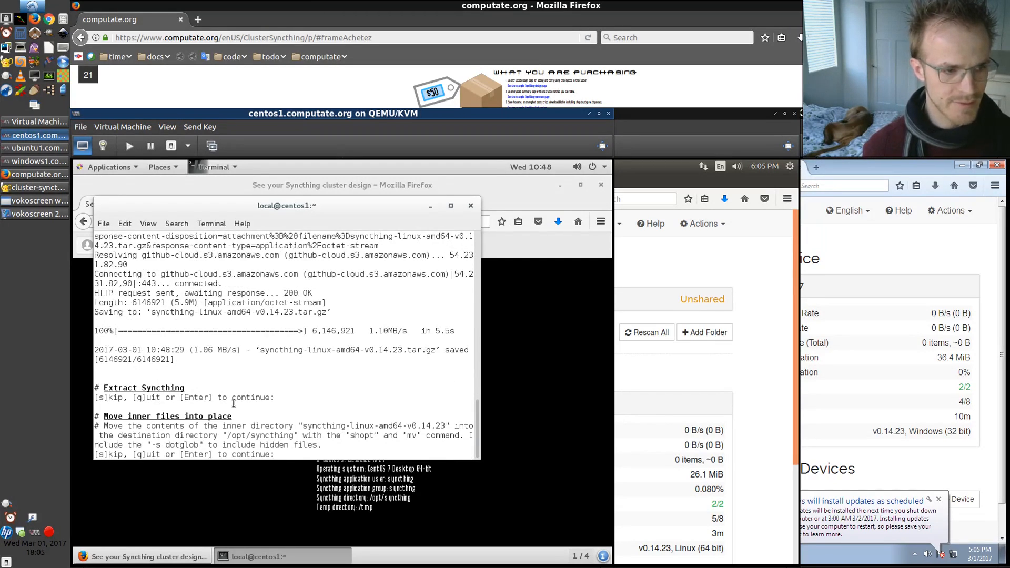
{"action": "key", "text": "Return"}
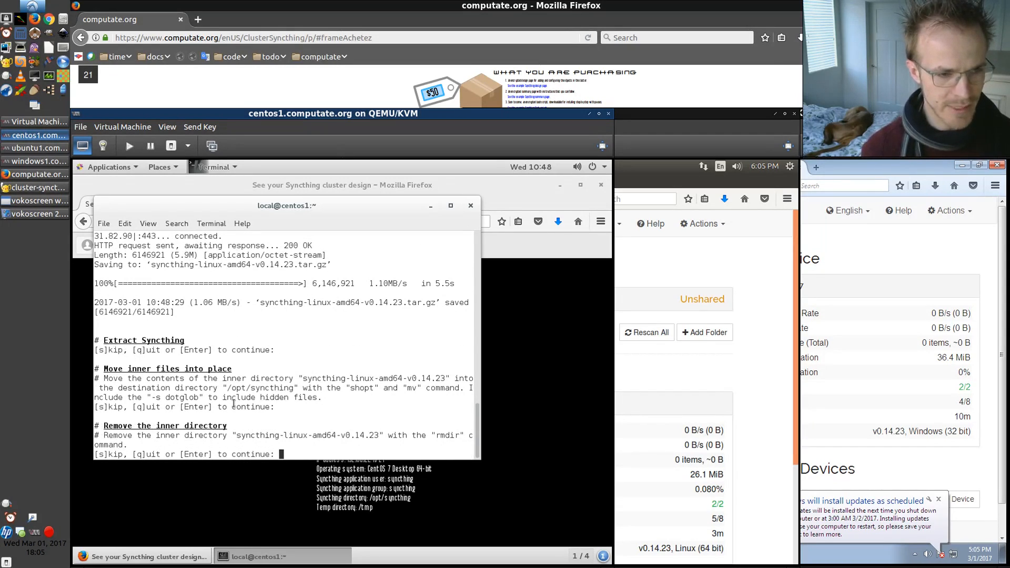
{"action": "key", "text": "Return"}
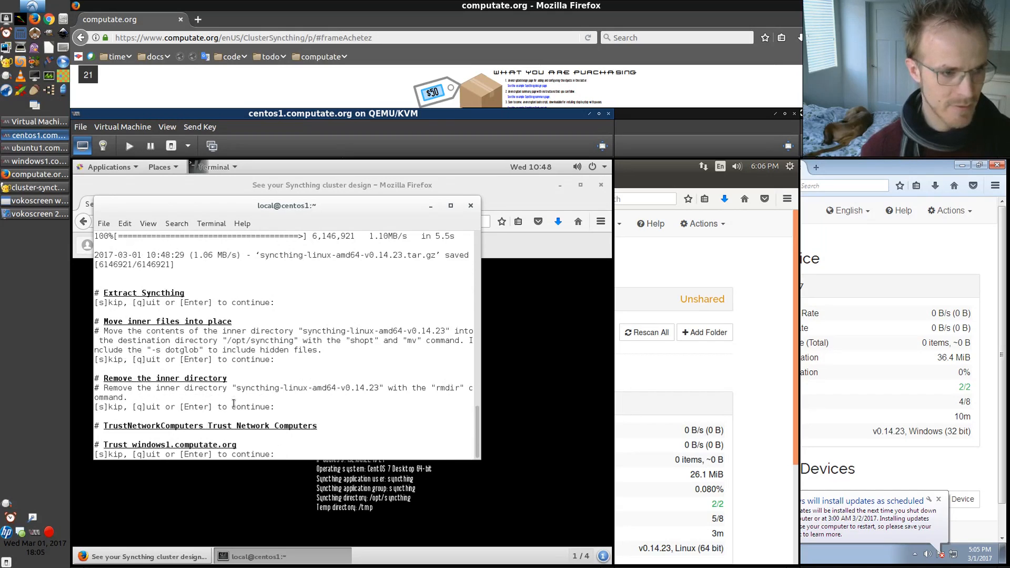
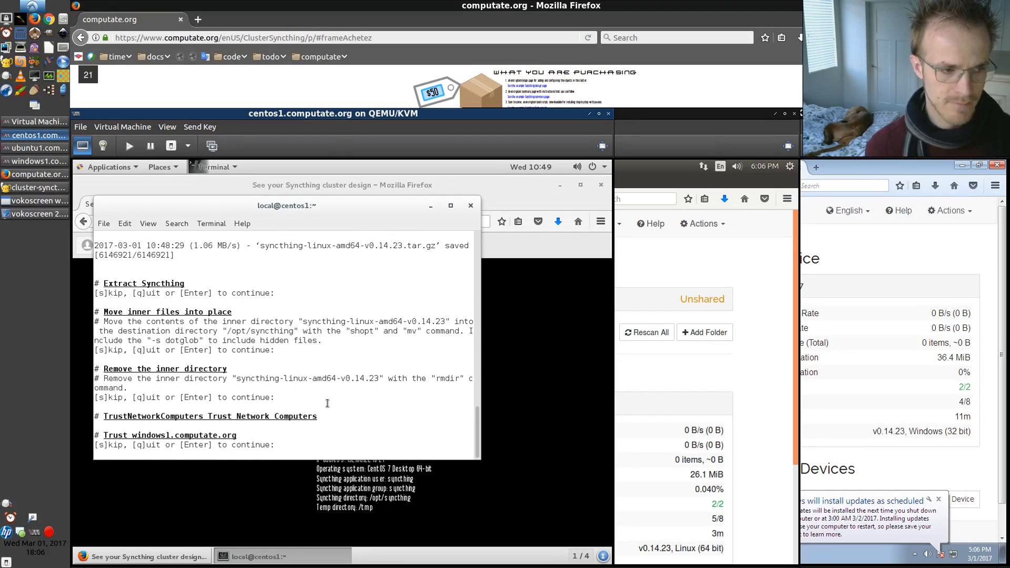
Continue the script to trust windows1, ubuntu1 and centos1 computers, each permanently
{"action": "key", "text": "Return"}
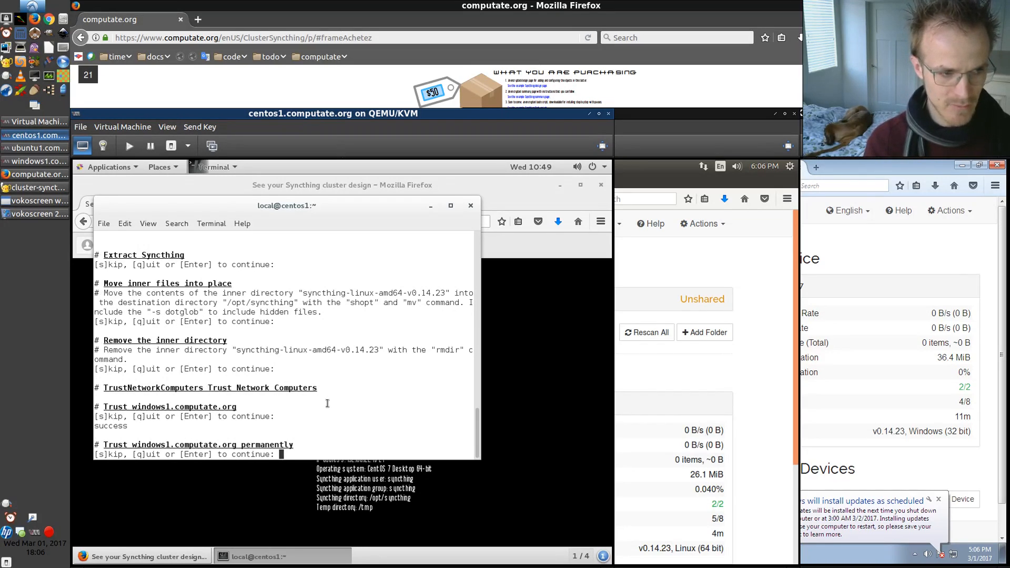
{"action": "key", "text": "Return"}
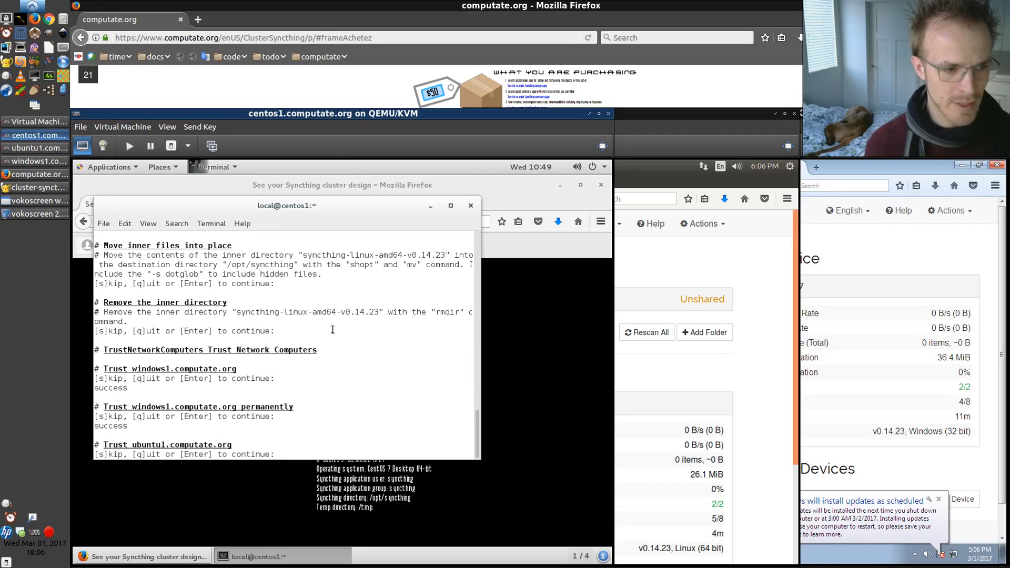
{"action": "key", "text": "Return"}
{"action": "key", "text": "Return"}
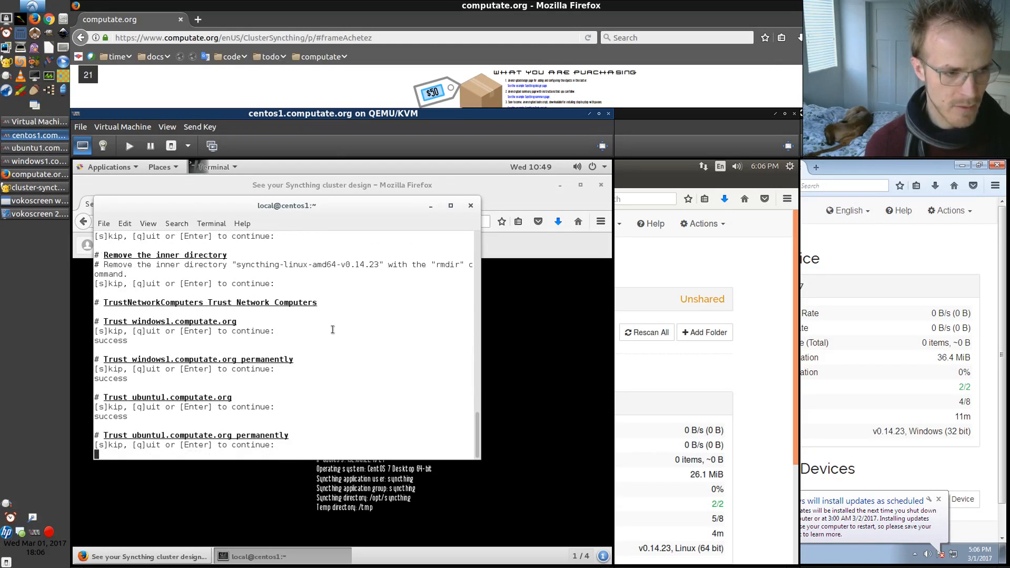
{"action": "key", "text": "Return"}
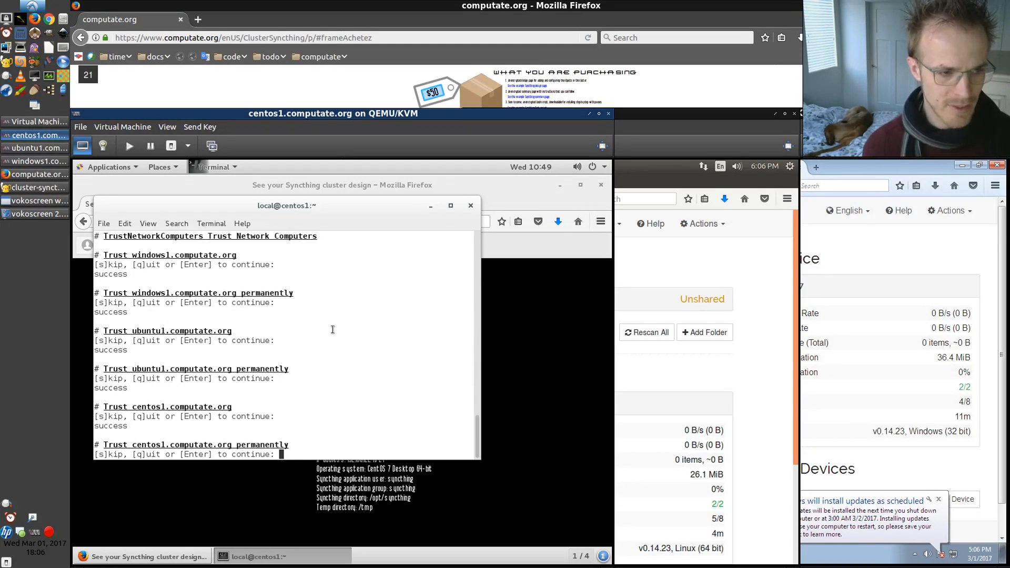
{"action": "key", "text": "Return"}
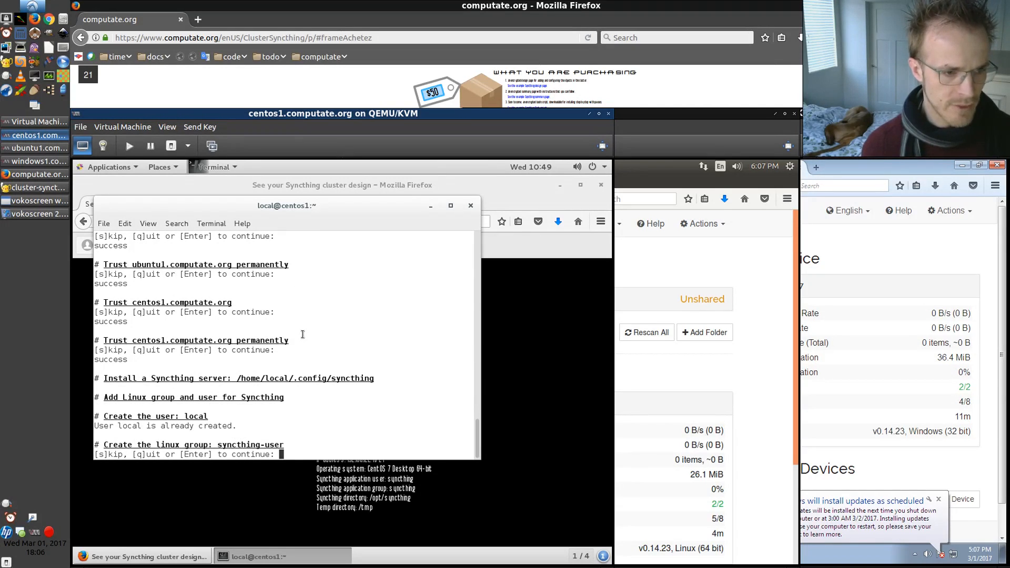
Continue the script to create the syncthing-user group, add user local to it, and create the syncthing@local service file
{"action": "key", "text": "Return"}
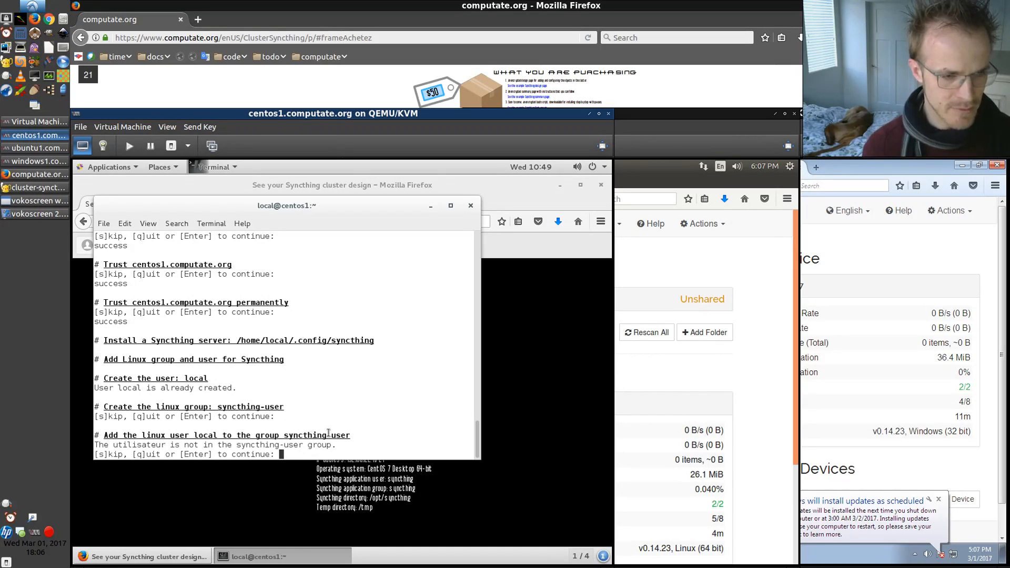
{"action": "key", "text": "Return"}
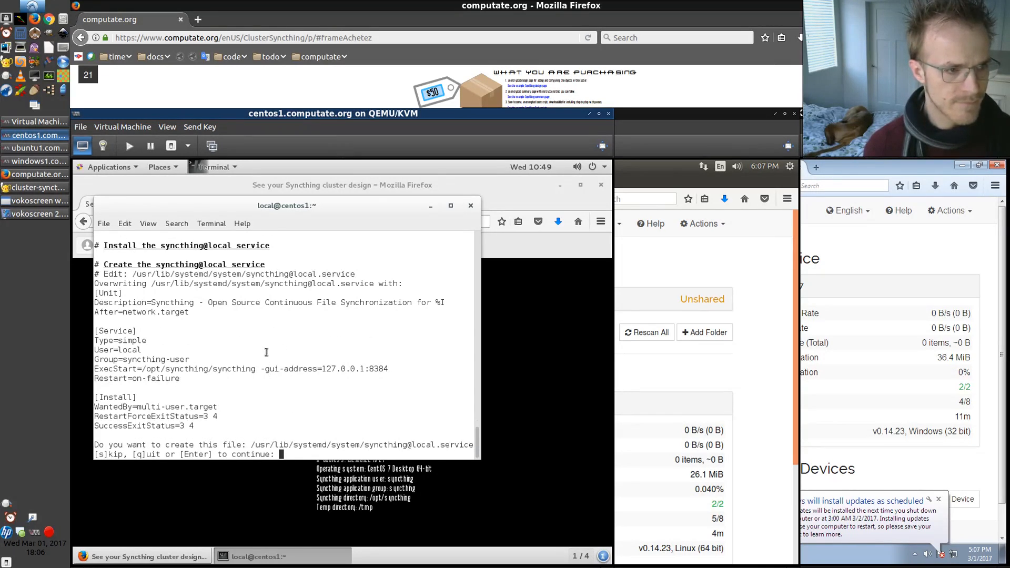
{"action": "key", "text": "Return"}
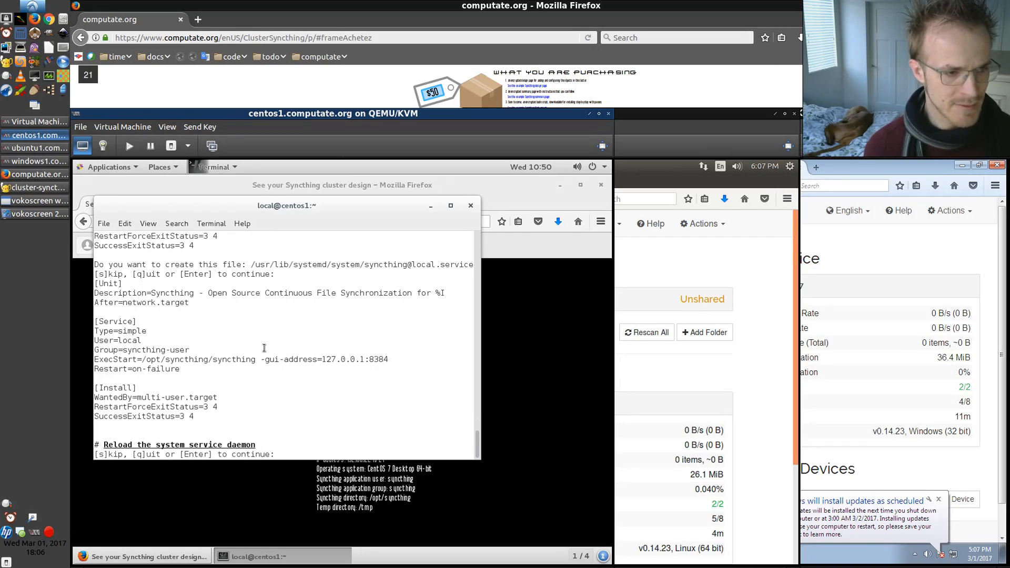
{"action": "key", "text": "Return"}
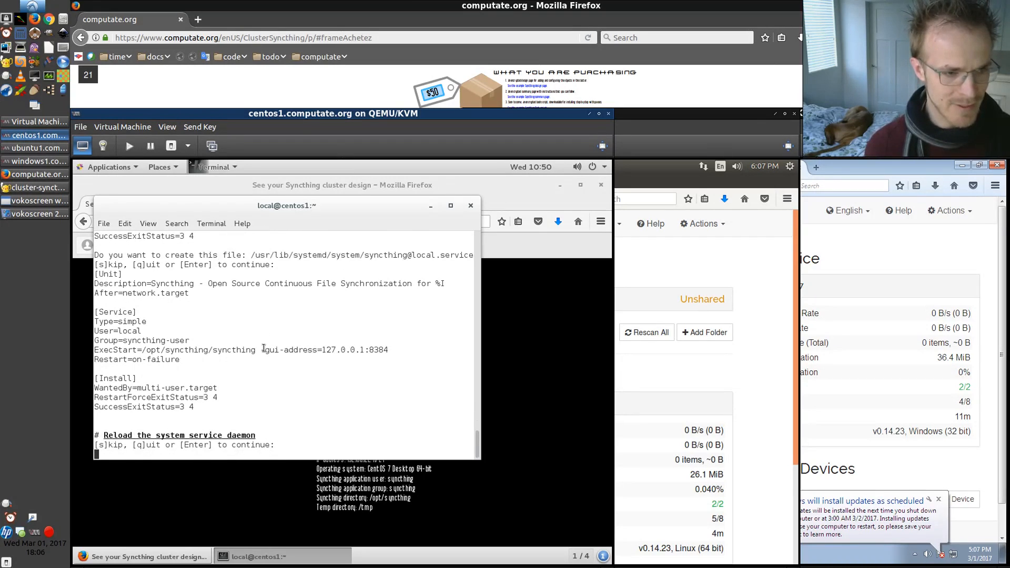
Continue the script to reload the service daemon, enable the syncthing@local service at startup and restart it
{"action": "key", "text": "Return"}
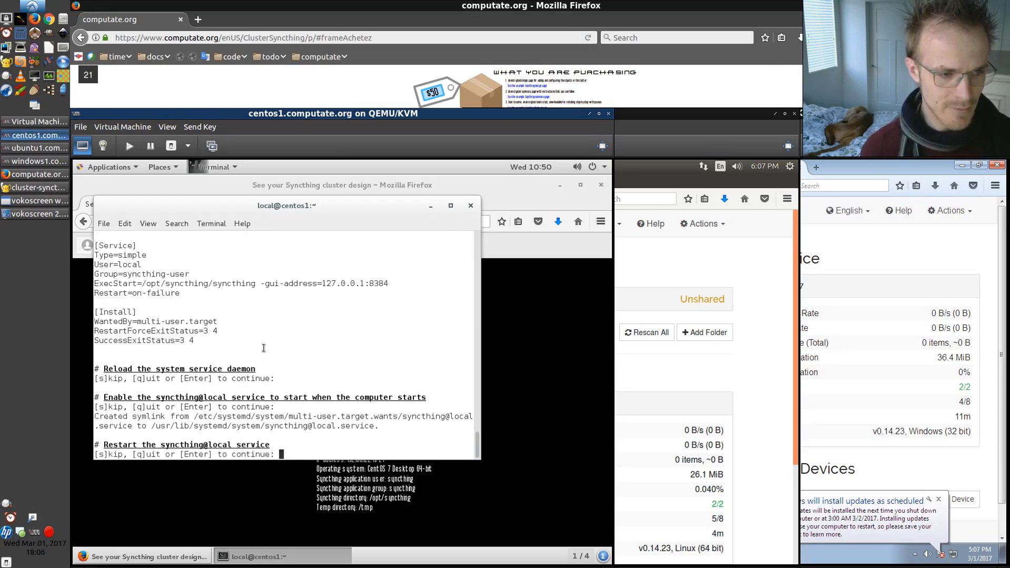
{"action": "key", "text": "Return"}
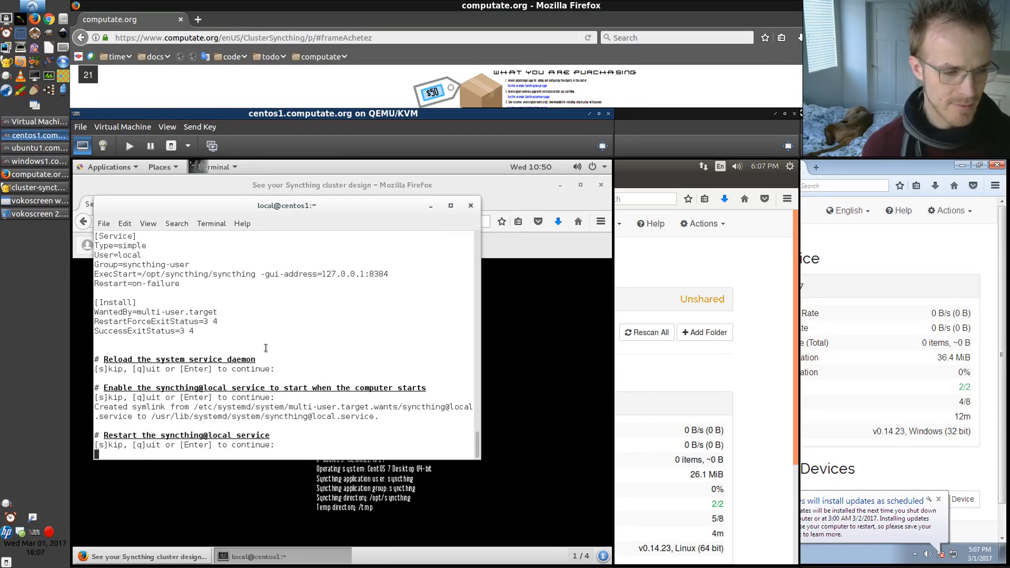
{"action": "key", "text": "Return"}
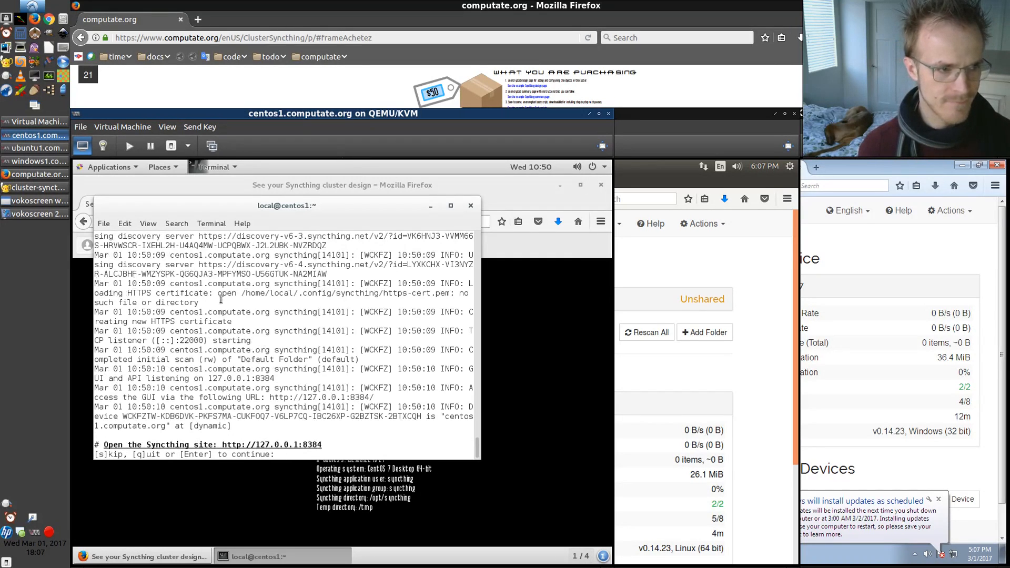
{"action": "scroll", "coordinate": [221, 300], "scroll_direction": "up", "scroll_amount": 3}
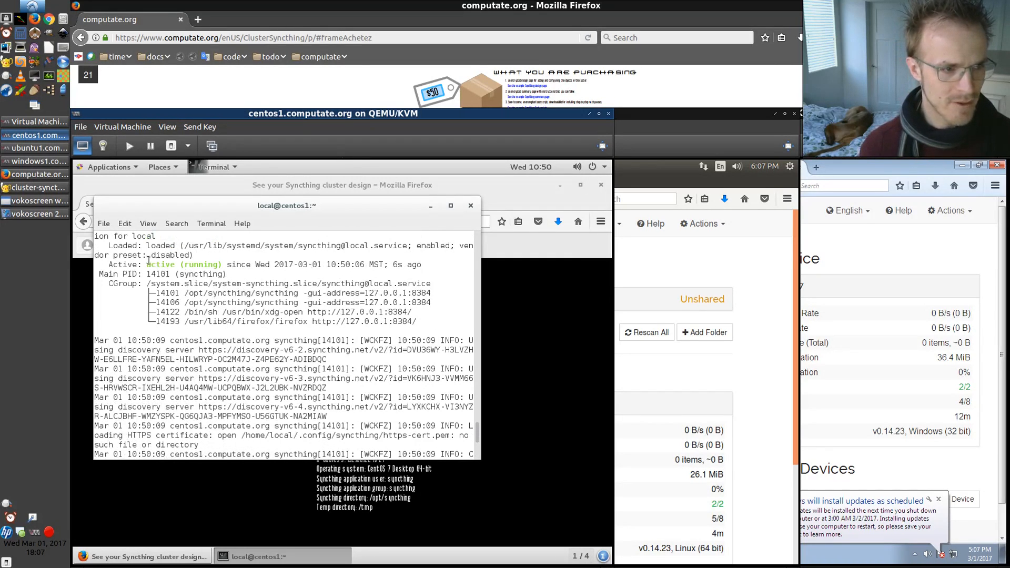
{"action": "left_click_drag", "start_coordinate": [148, 263], "coordinate": [218, 264]}
{"action": "scroll", "coordinate": [203, 286], "scroll_direction": "down", "scroll_amount": 5}
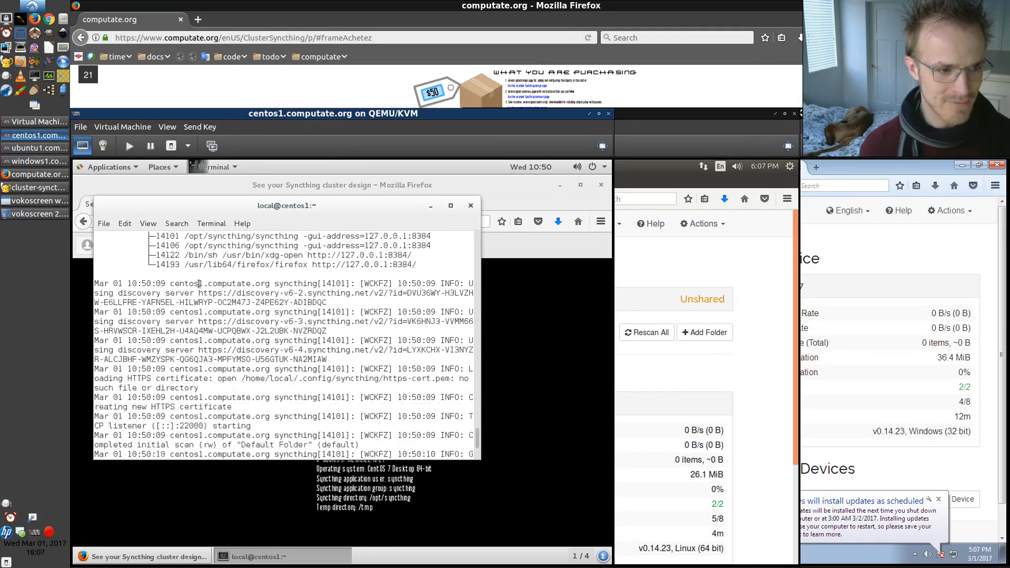
{"action": "key", "text": "Return"}
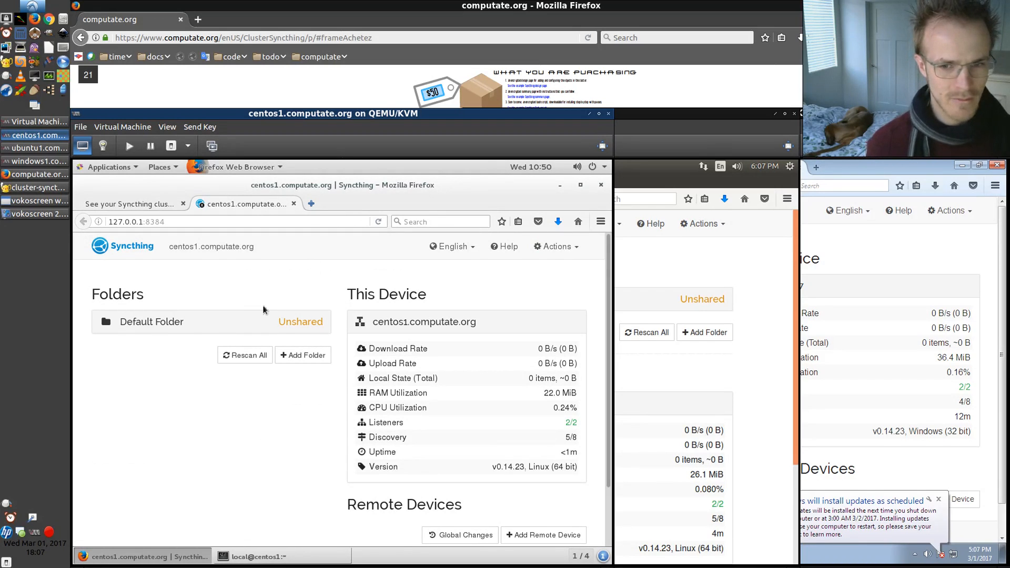
Show the windows1 device ID in its Syncthing interface and select it
{"action": "left_click", "coordinate": [880, 254]}
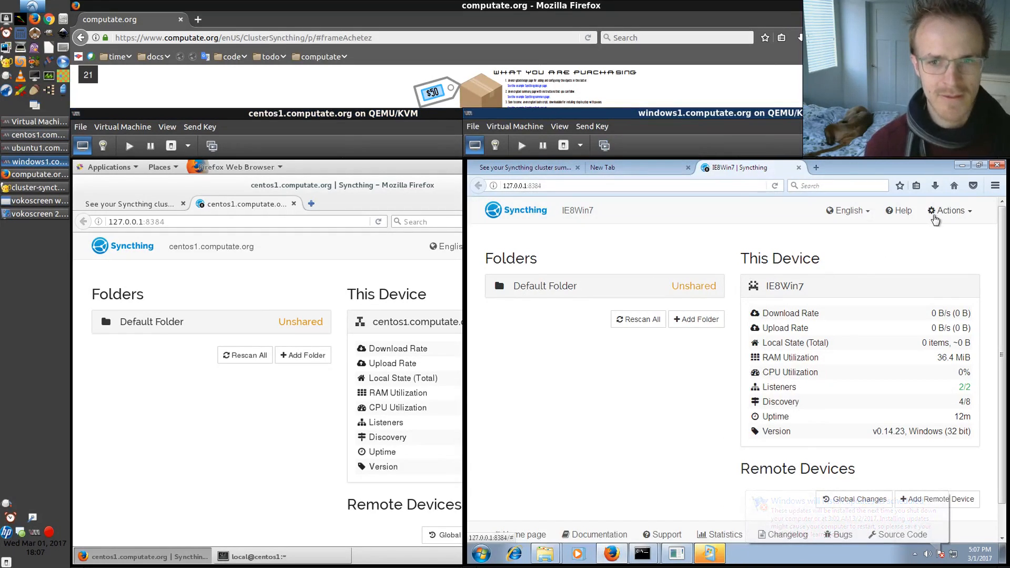
{"action": "left_click", "coordinate": [944, 212]}
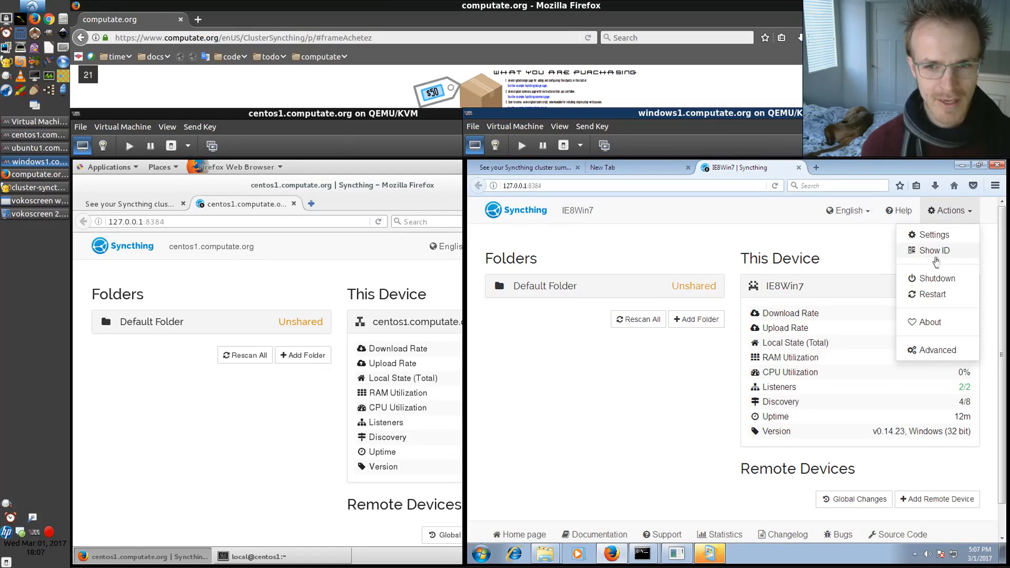
{"action": "left_click", "coordinate": [941, 253]}
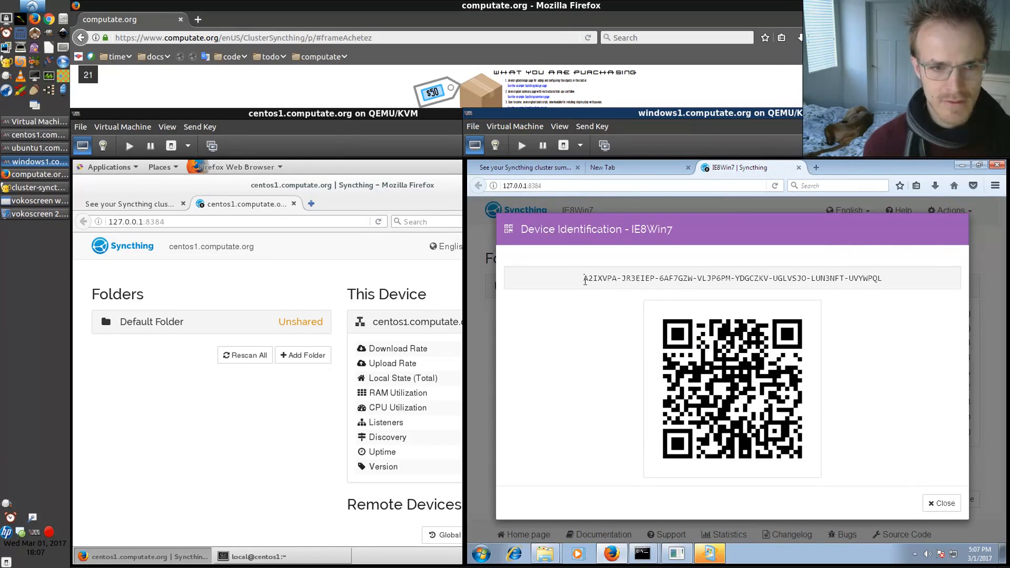
{"action": "left_click_drag", "start_coordinate": [585, 278], "coordinate": [881, 277]}
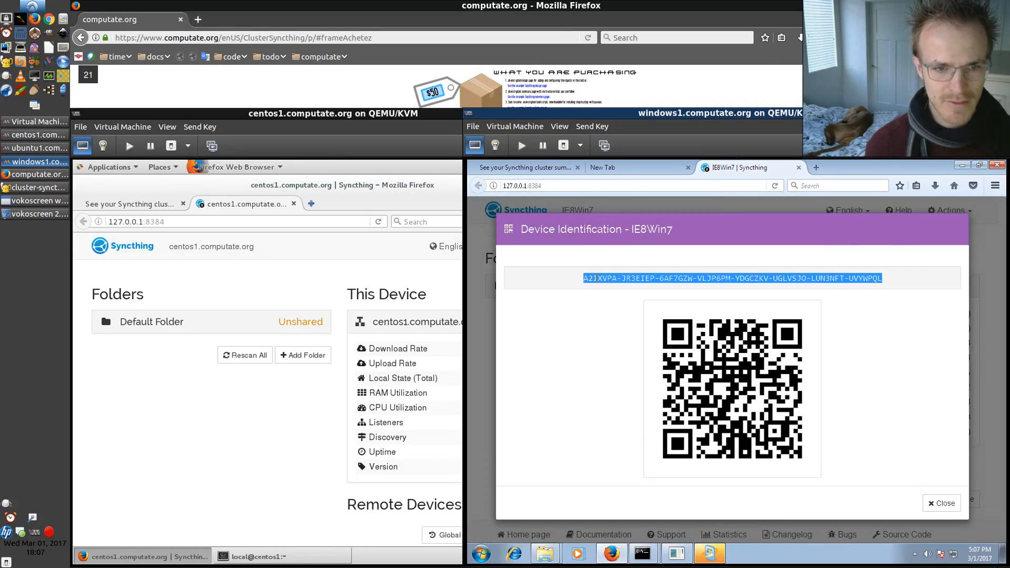
On ubuntu1's Syncthing, add a remote device and enter the windows1 device ID
{"action": "left_click", "coordinate": [31, 147]}
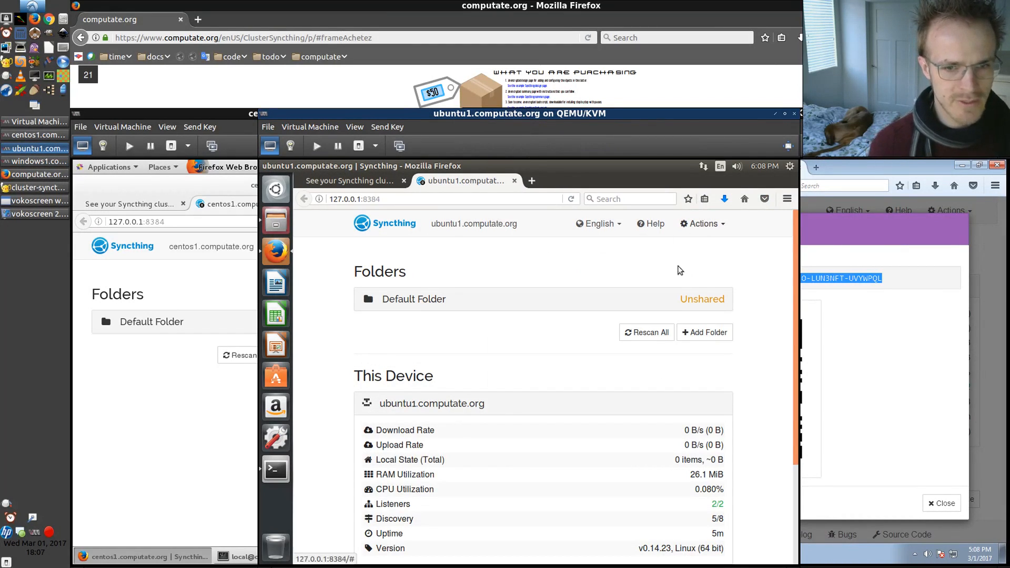
{"action": "scroll", "coordinate": [647, 310], "scroll_direction": "down", "scroll_amount": 3}
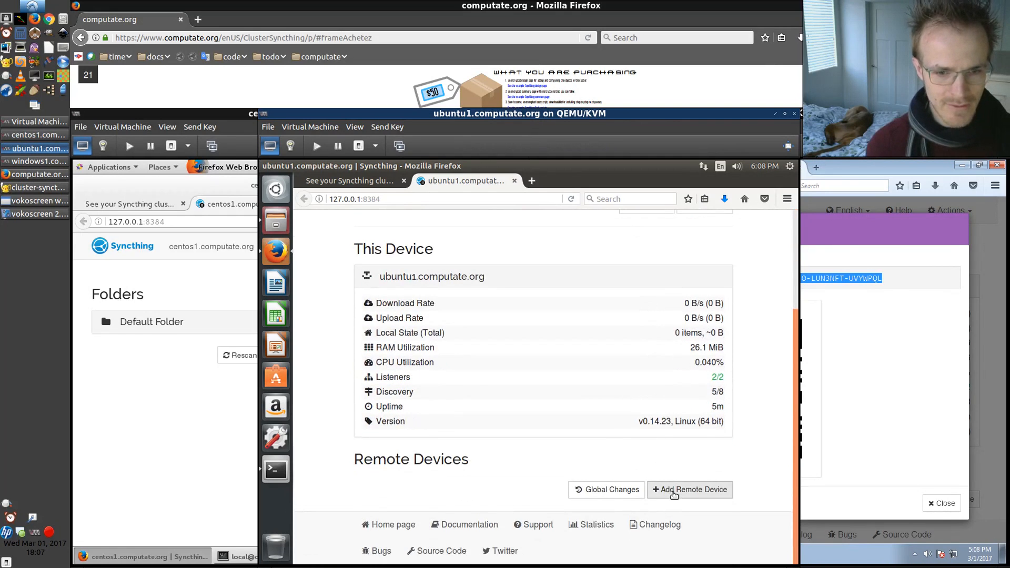
{"action": "left_click", "coordinate": [671, 490]}
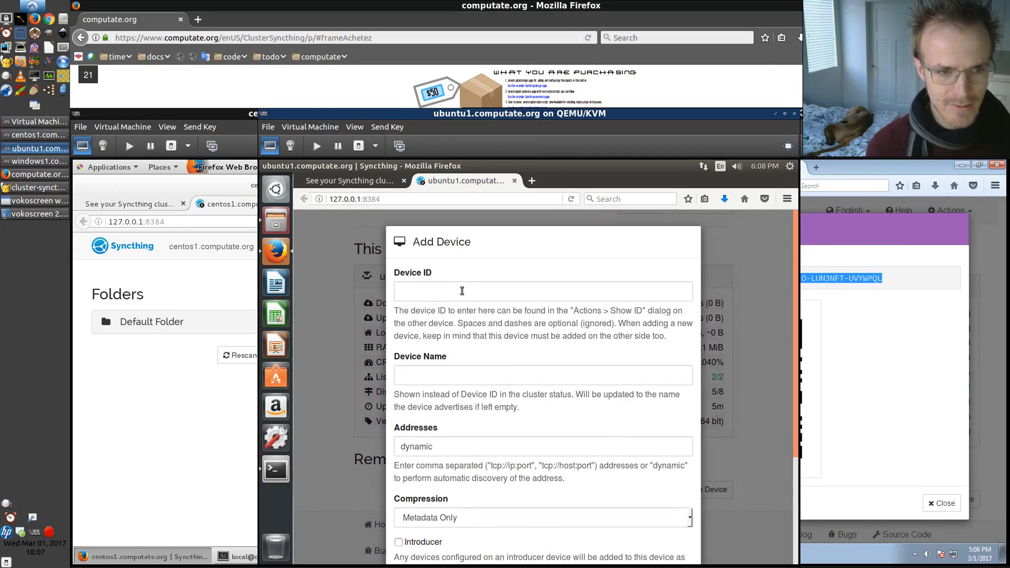
{"action": "left_click", "coordinate": [461, 290]}
{"action": "type", "text": "A"}
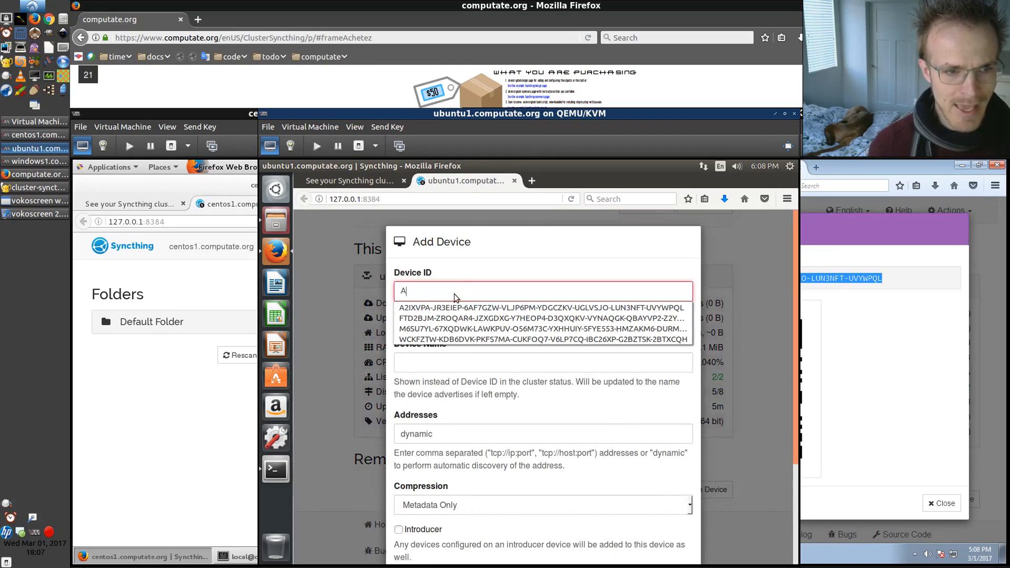
{"action": "left_click", "coordinate": [421, 309]}
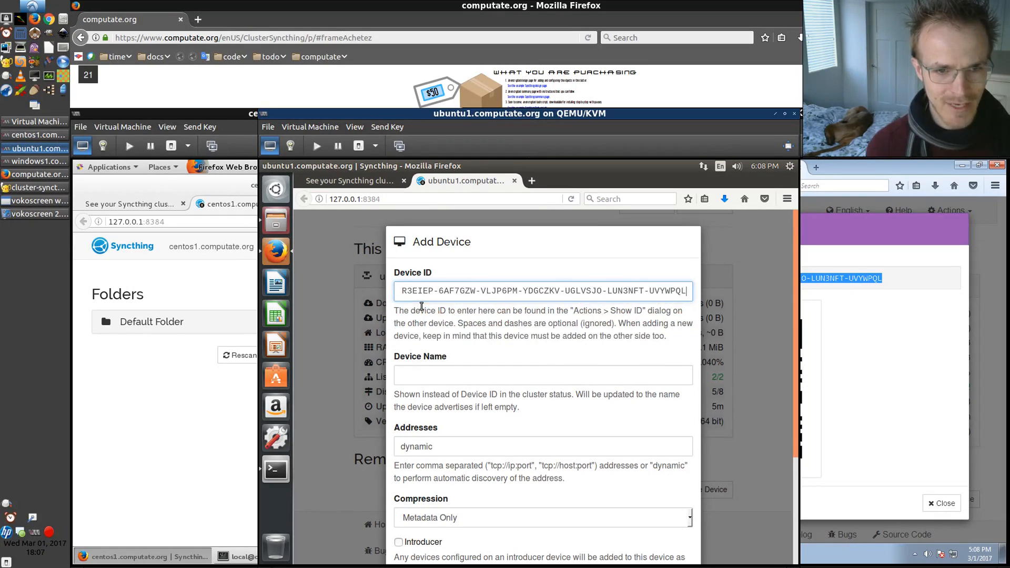
Name the remote device windows1.computate.org and save it
{"action": "left_click", "coordinate": [444, 381]}
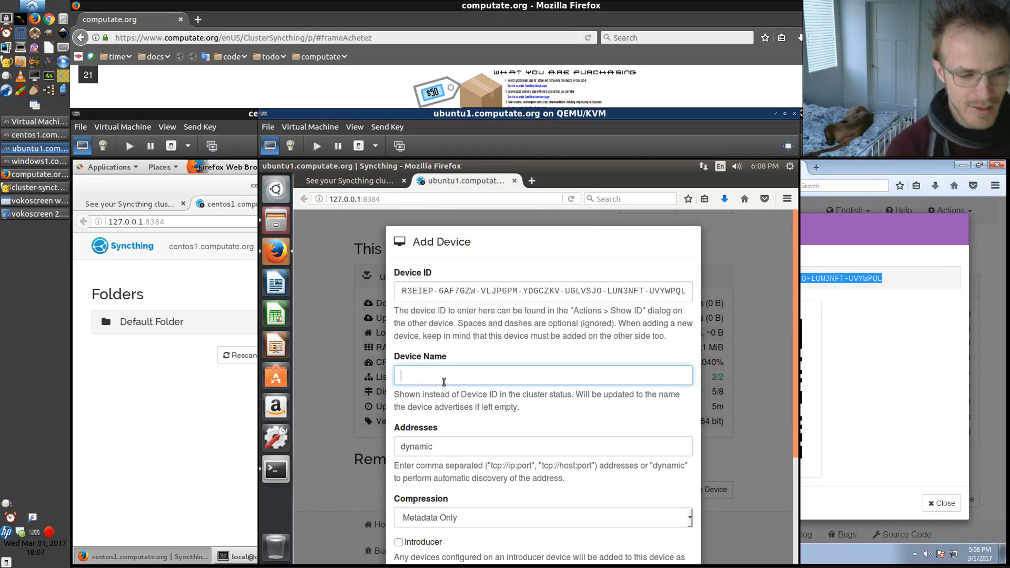
{"action": "type", "text": "windo"}
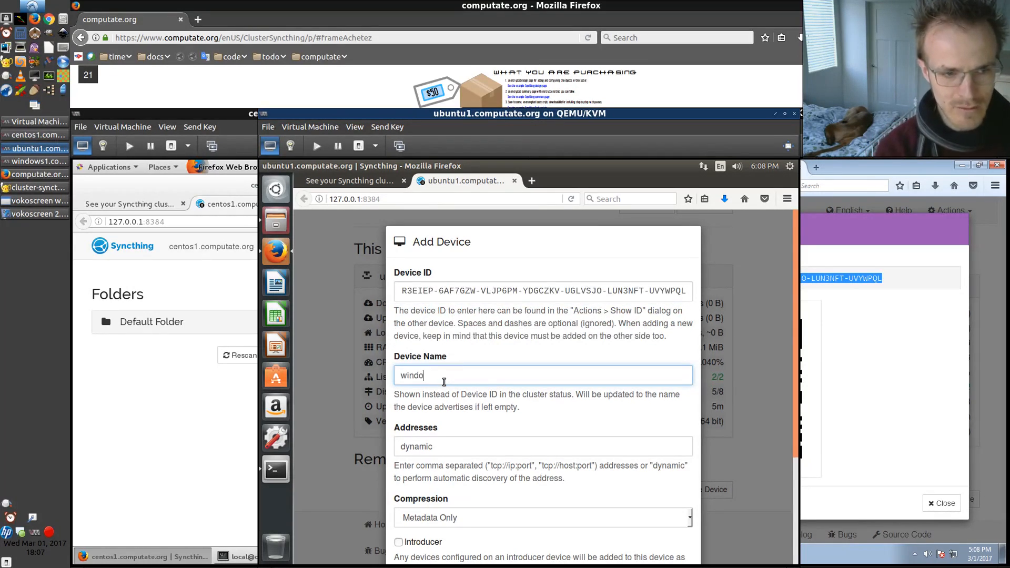
{"action": "type", "text": "ws1.com"}
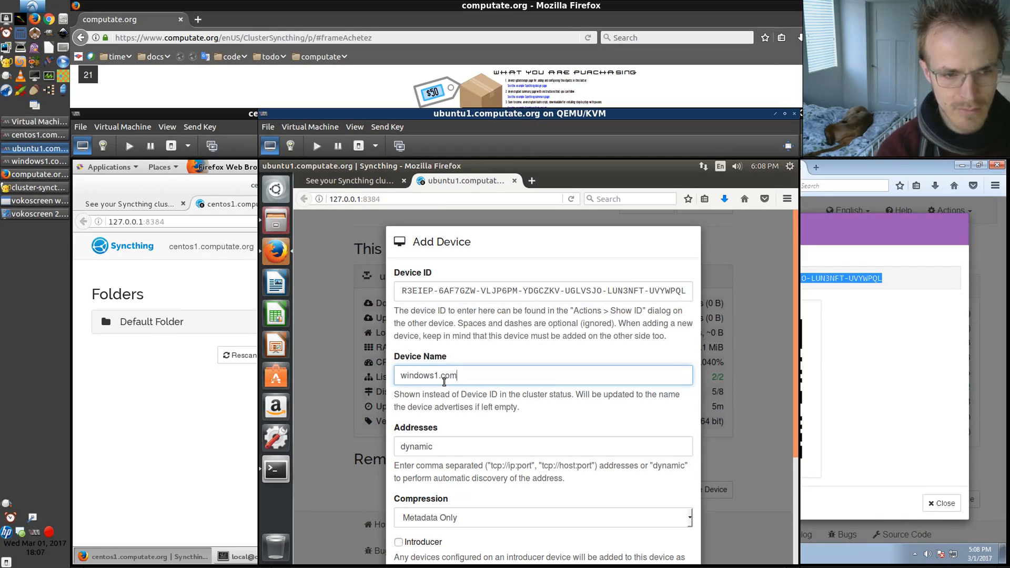
{"action": "type", "text": "putate.org"}
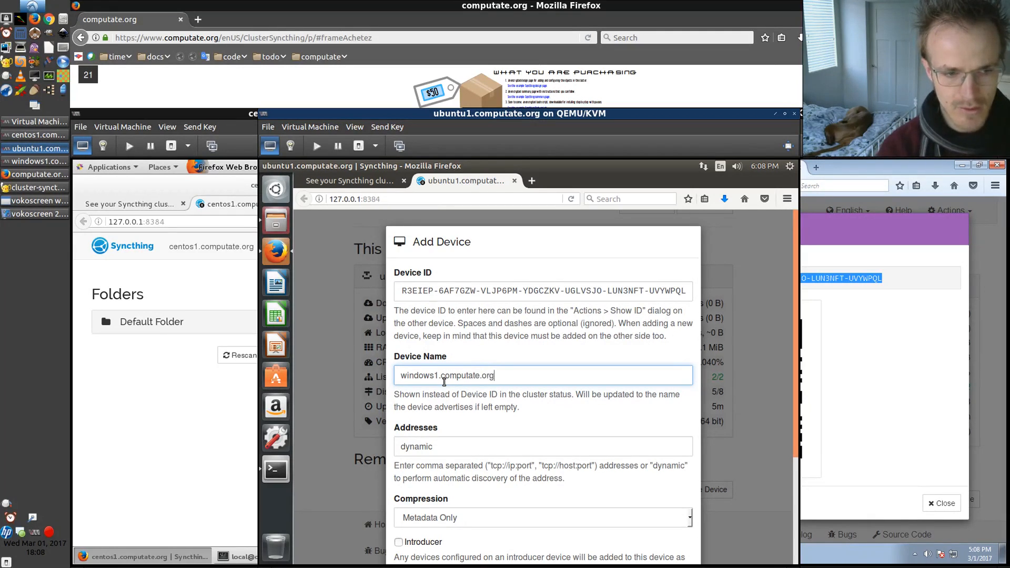
{"action": "key", "text": "Tab"}
{"action": "scroll", "coordinate": [445, 383], "scroll_direction": "down", "scroll_amount": 3}
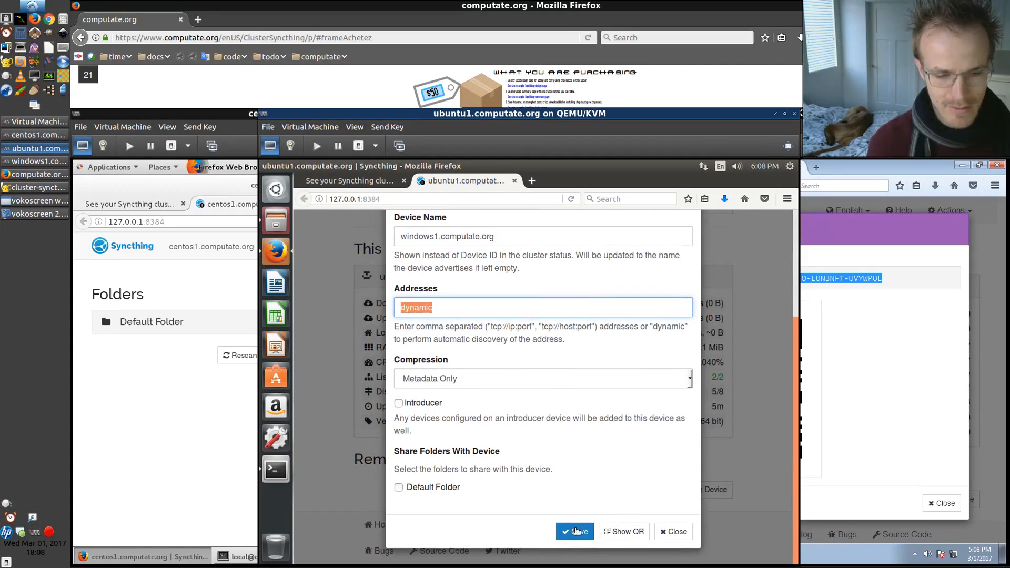
{"action": "left_click", "coordinate": [575, 531]}
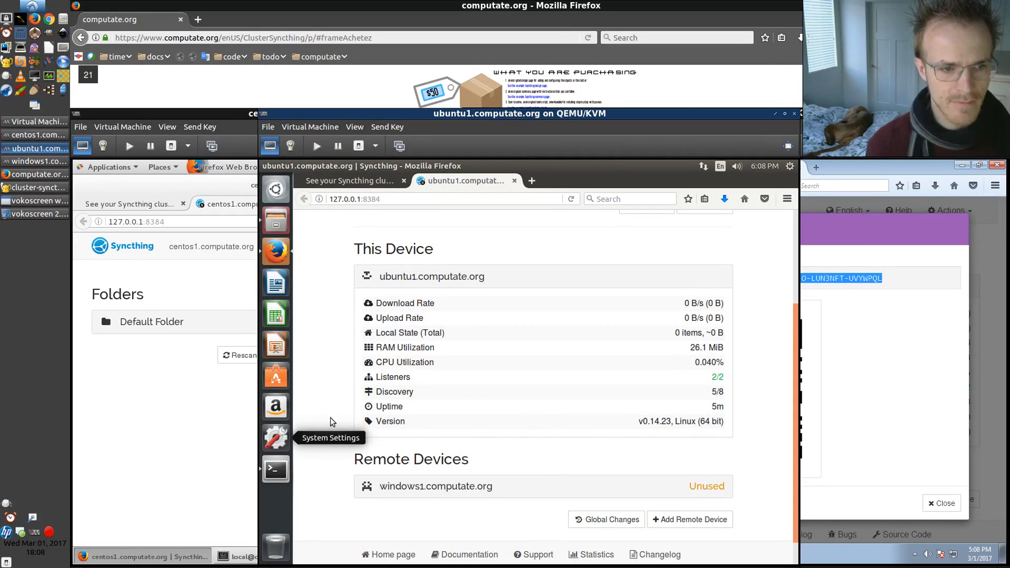
On centos1's Syncthing, add a remote device and enter the windows1 device ID
{"action": "left_click", "coordinate": [197, 413]}
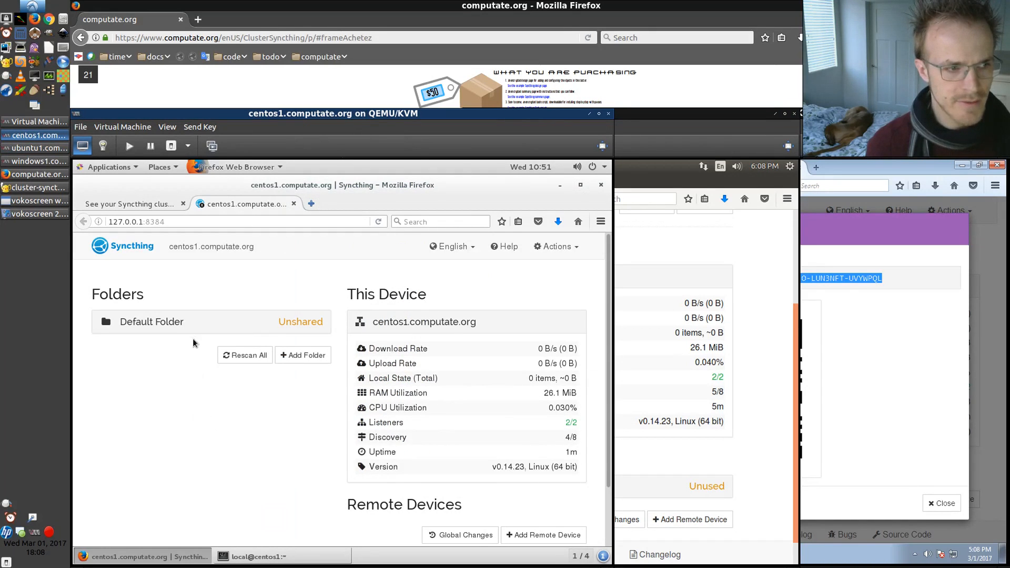
{"action": "left_click", "coordinate": [851, 337]}
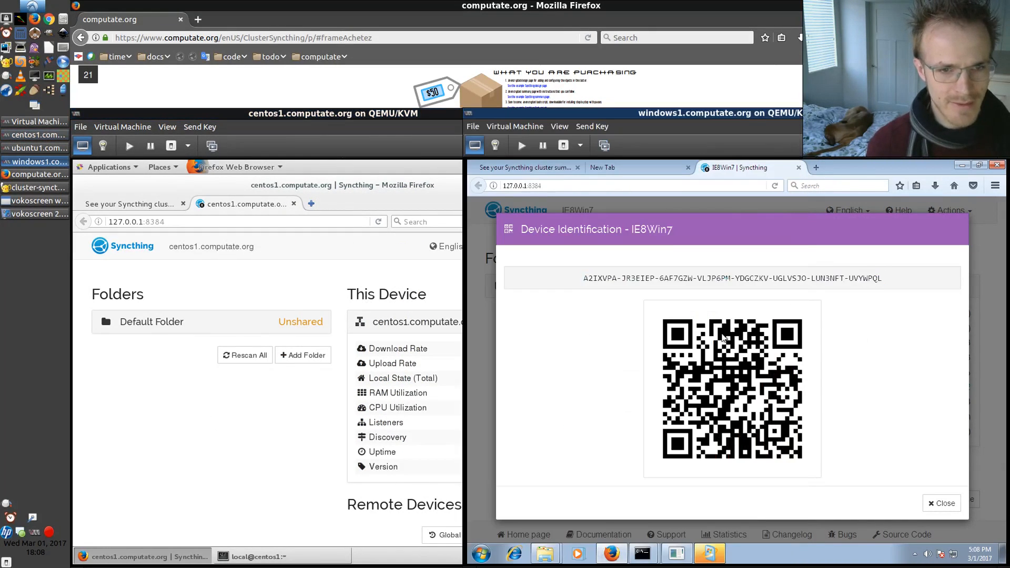
{"action": "triple_click", "coordinate": [591, 278]}
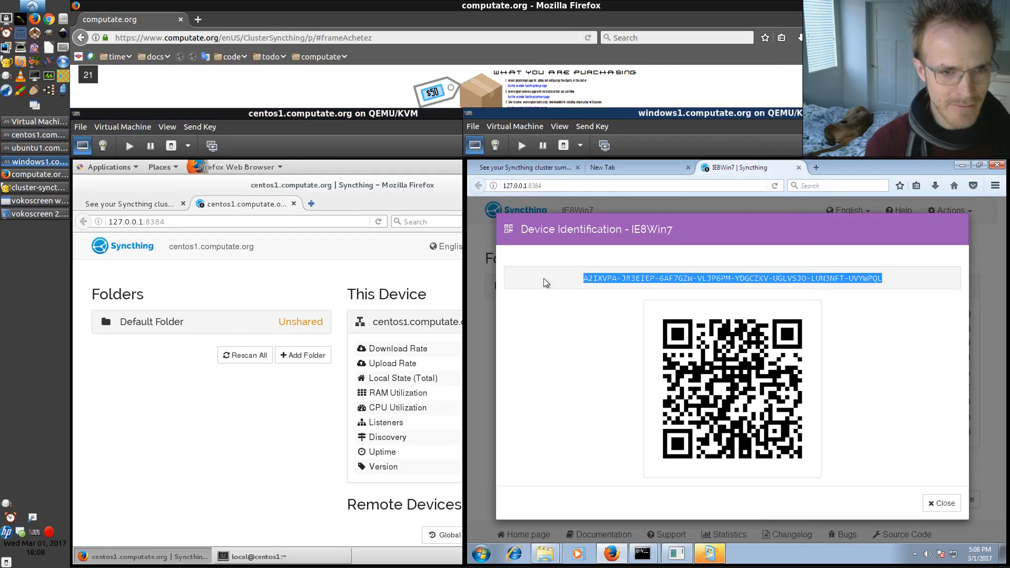
{"action": "left_click", "coordinate": [242, 269]}
{"action": "scroll", "coordinate": [524, 300], "scroll_direction": "down", "scroll_amount": 2}
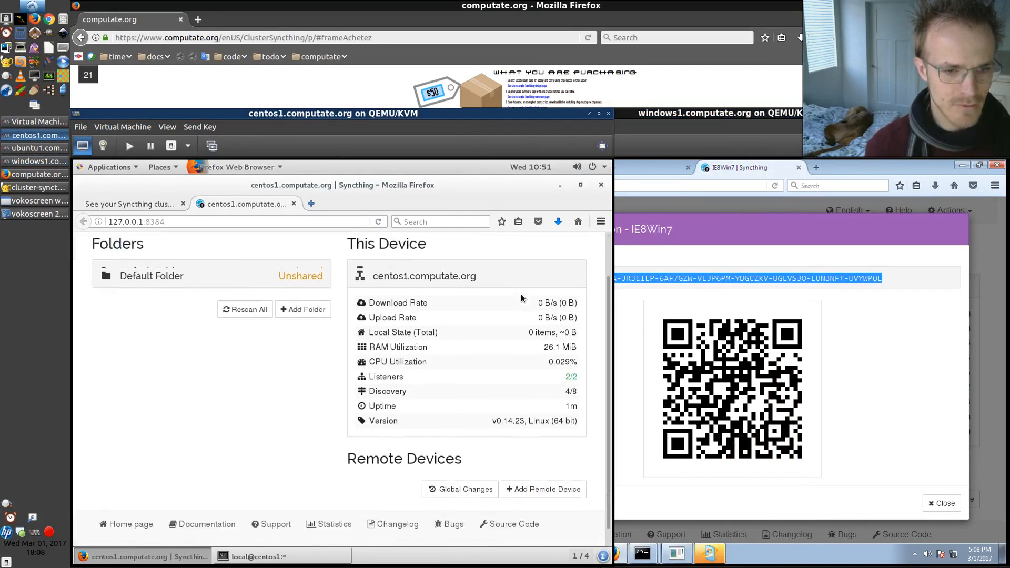
{"action": "left_click", "coordinate": [524, 471]}
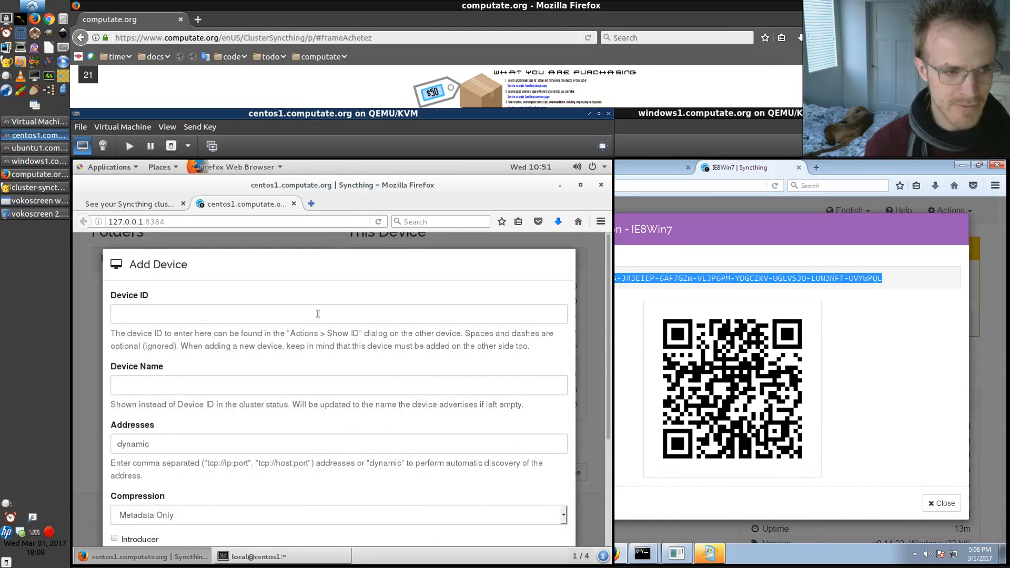
{"action": "left_click", "coordinate": [282, 315]}
{"action": "type", "text": "A"}
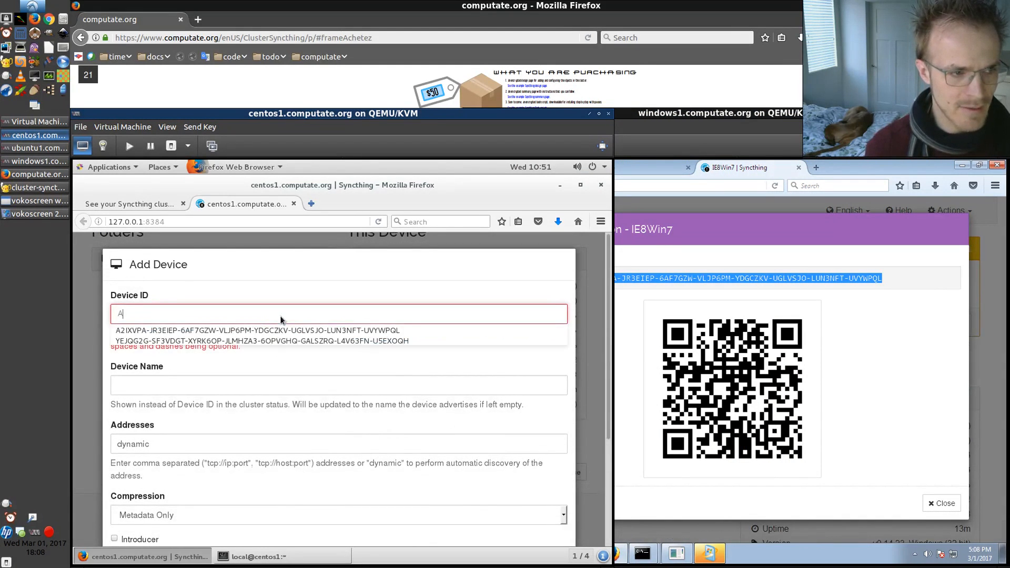
{"action": "type", "text": "2"}
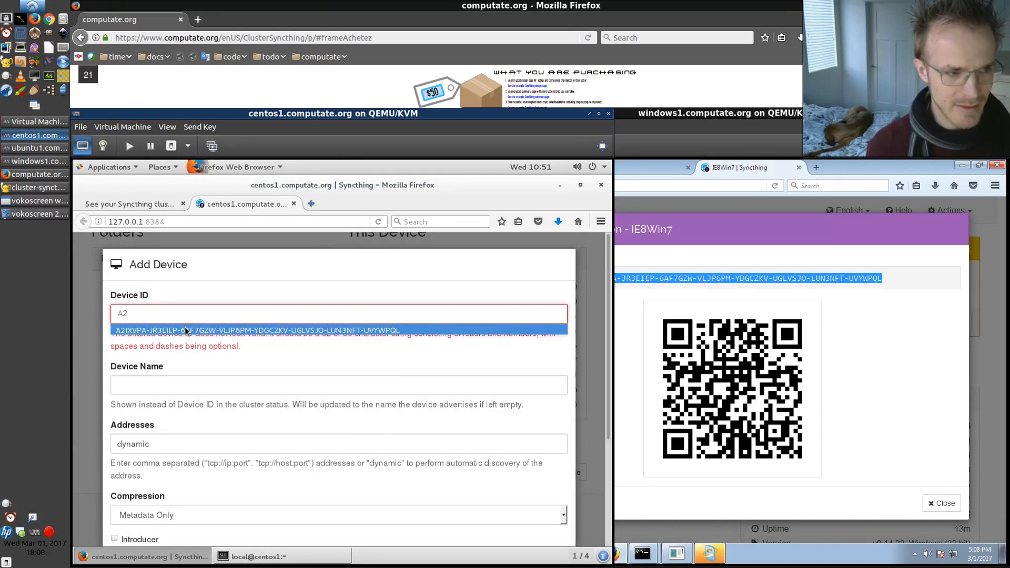
{"action": "left_click", "coordinate": [187, 330]}
Name the remote device windows1.computate.org and save it
{"action": "left_click", "coordinate": [190, 385]}
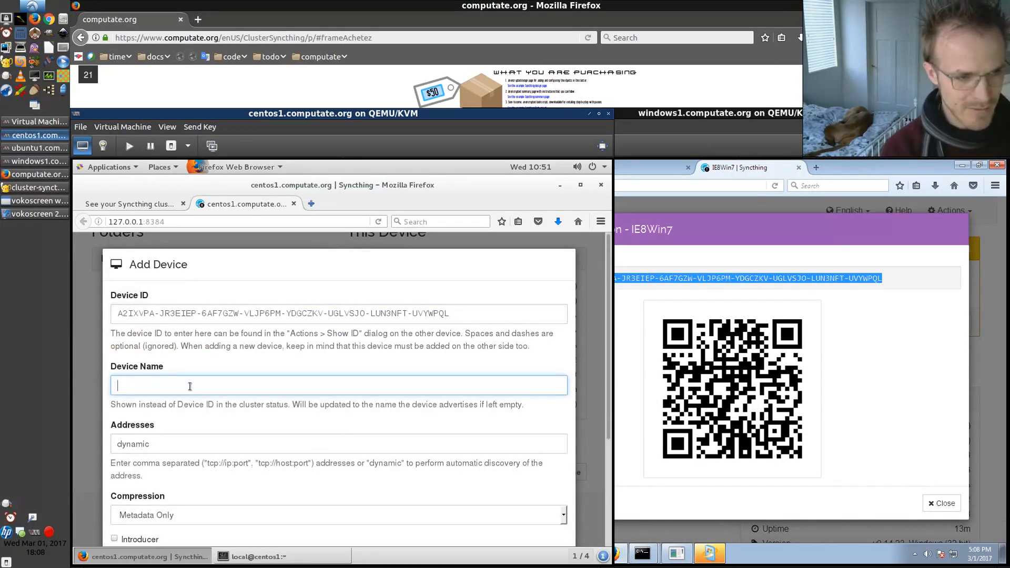
{"action": "type", "text": "windows1"}
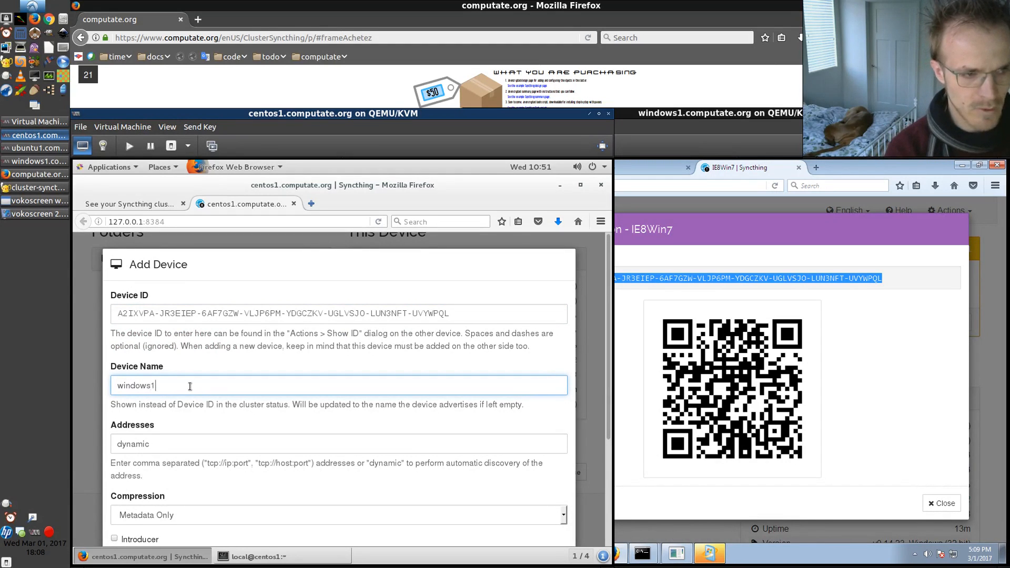
{"action": "type", "text": ".computate.org"}
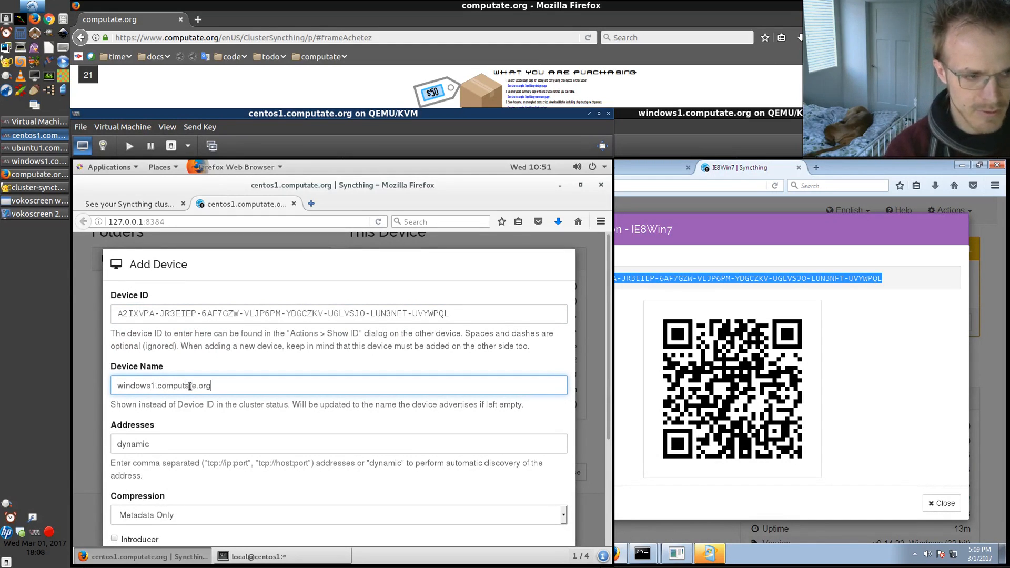
{"action": "scroll", "coordinate": [190, 386], "scroll_direction": "down", "scroll_amount": 5}
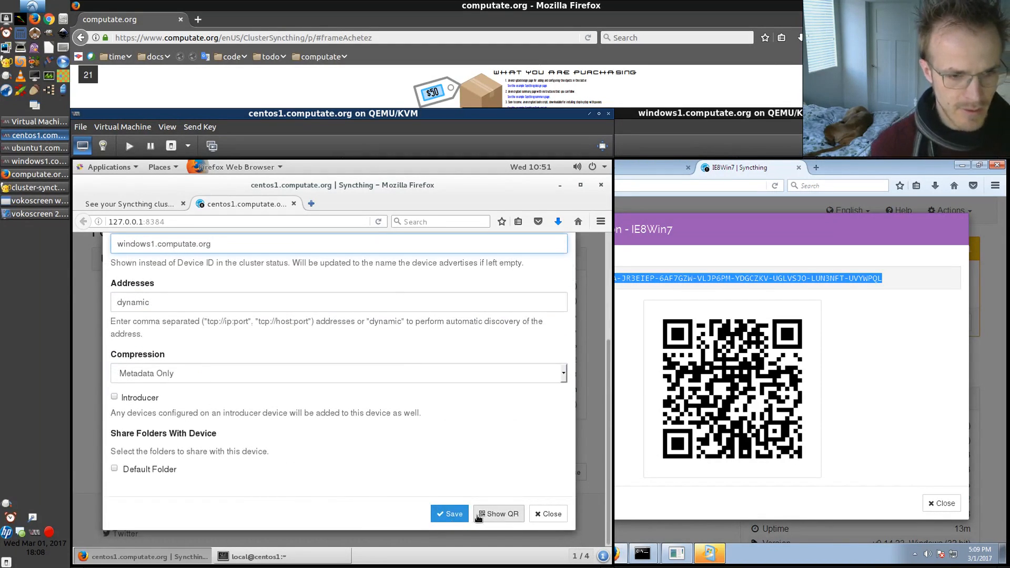
{"action": "left_click", "coordinate": [453, 514]}
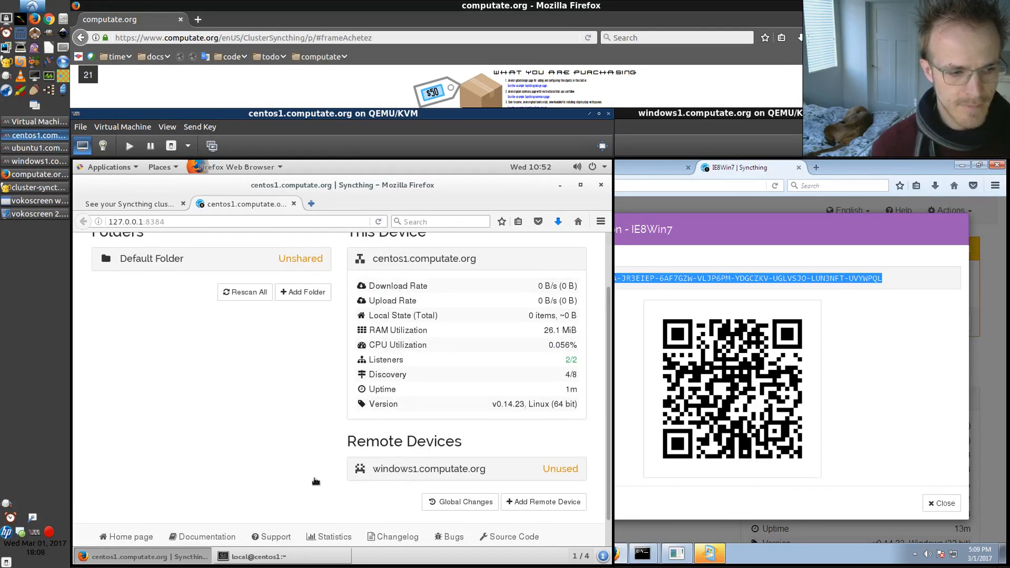
Show ubuntu1's device ID from its Syncthing actions
{"action": "left_click", "coordinate": [36, 148]}
{"action": "scroll", "coordinate": [427, 302], "scroll_direction": "up", "scroll_amount": 3}
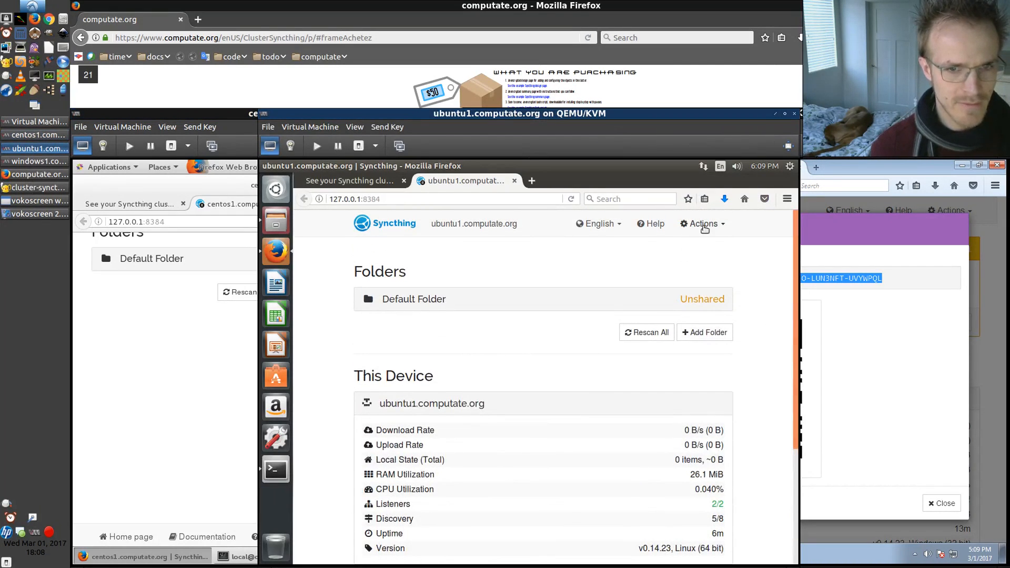
{"action": "left_click", "coordinate": [703, 225]}
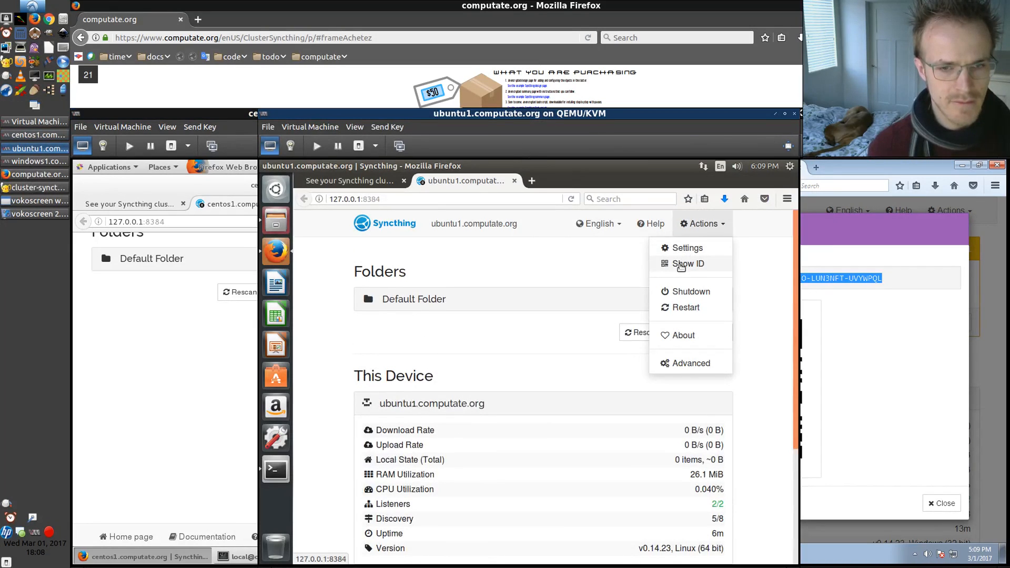
{"action": "left_click", "coordinate": [681, 264]}
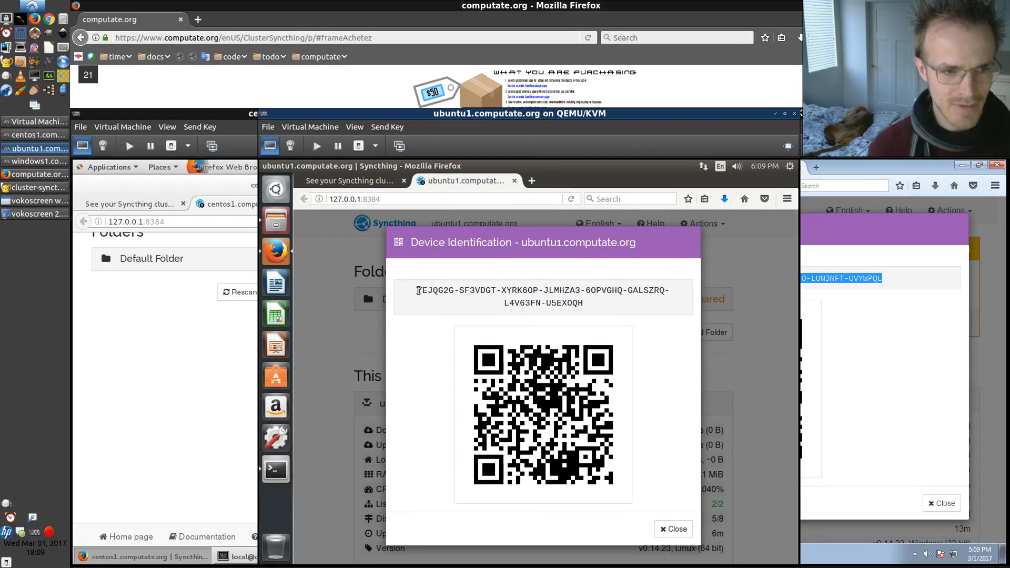
{"action": "left_click", "coordinate": [153, 311]}
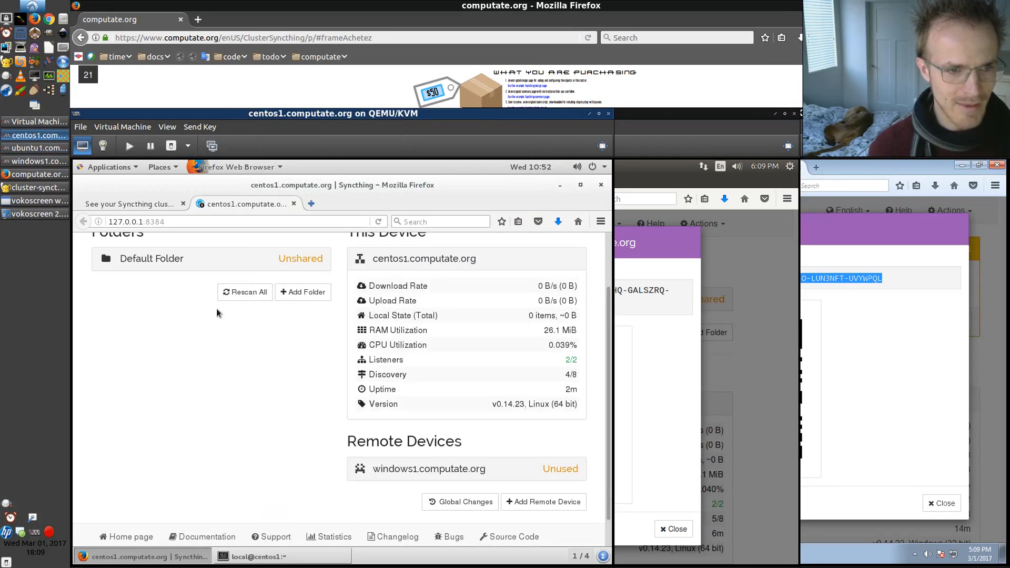
On centos1's Syncthing, add another remote device and enter the ubuntu1 device ID
{"action": "scroll", "coordinate": [342, 332], "scroll_direction": "down", "scroll_amount": 1}
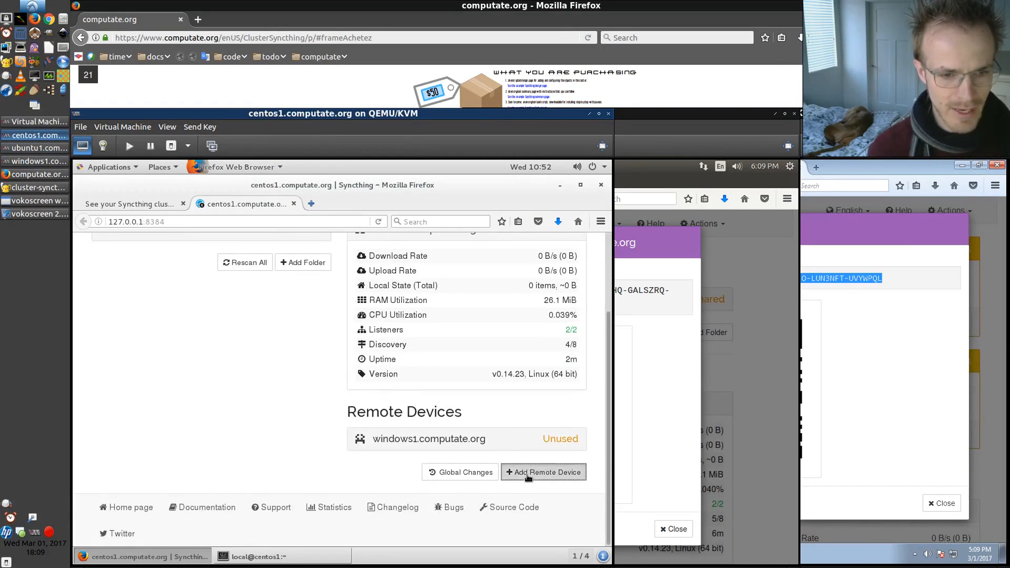
{"action": "left_click", "coordinate": [528, 476]}
{"action": "left_click", "coordinate": [309, 319]}
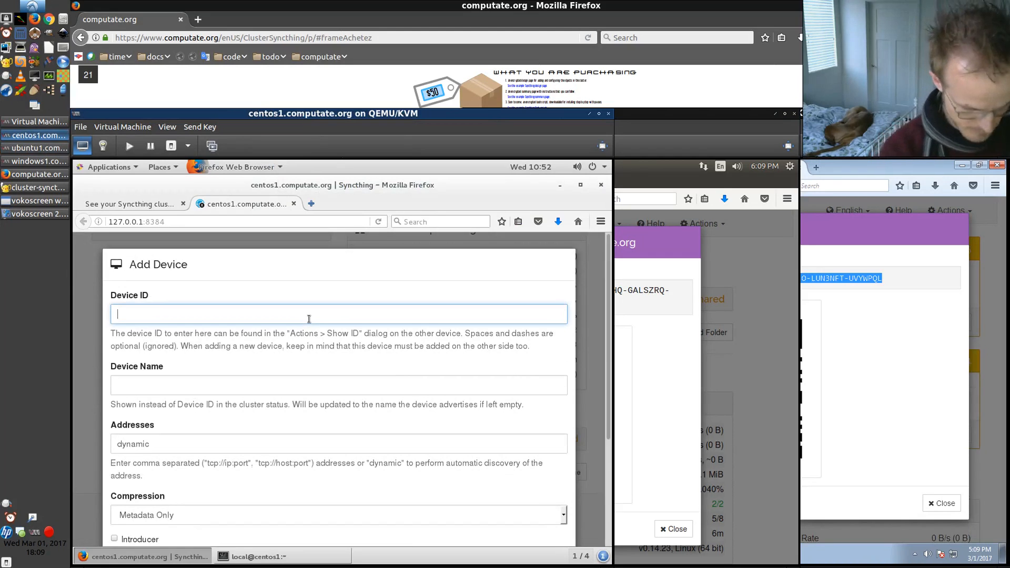
{"action": "type", "text": "Ye"}
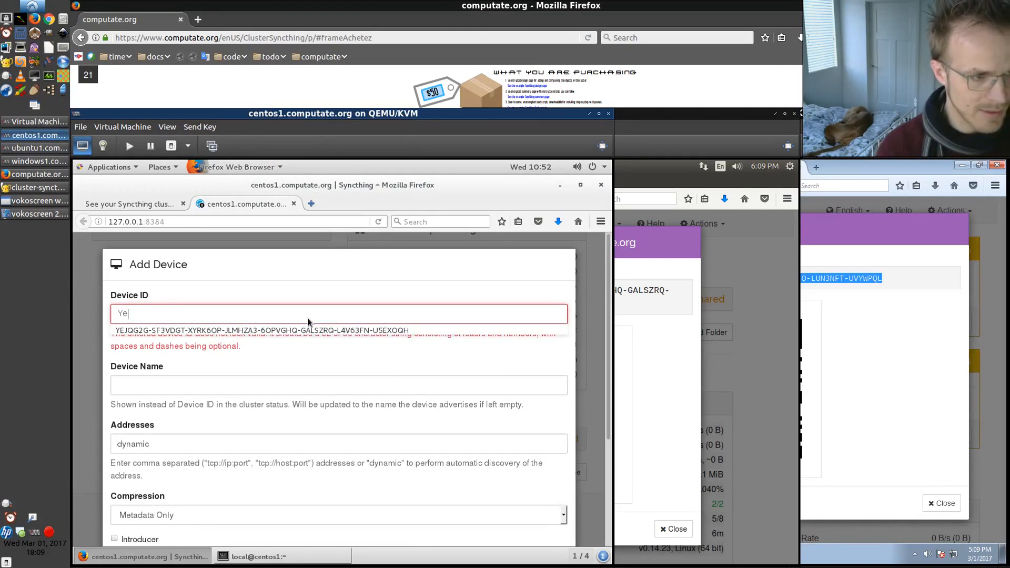
{"action": "left_click", "coordinate": [306, 330]}
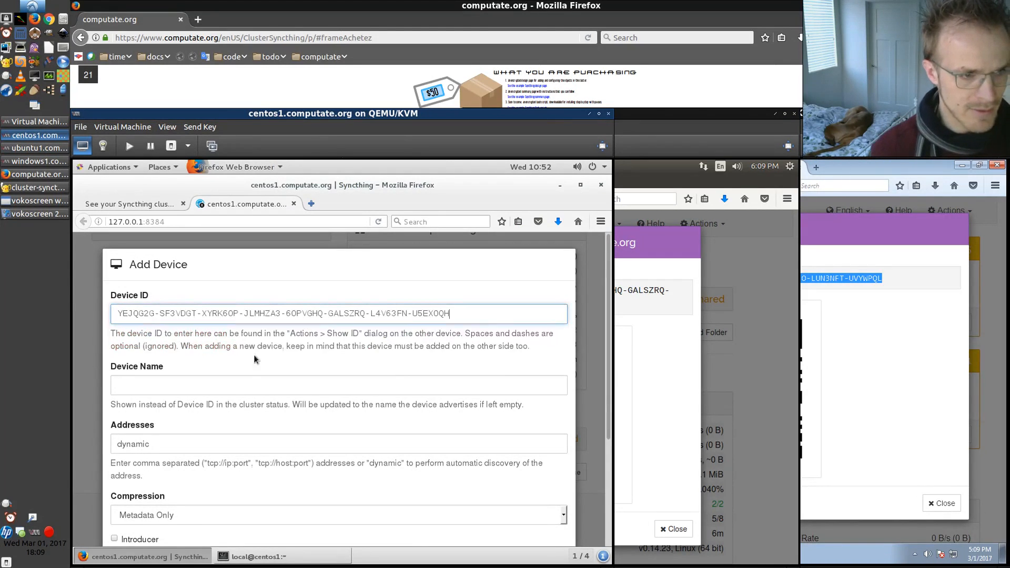
Name the remote device ubuntu1.computate.org and save it
{"action": "left_click", "coordinate": [230, 379]}
{"action": "type", "text": "ub"}
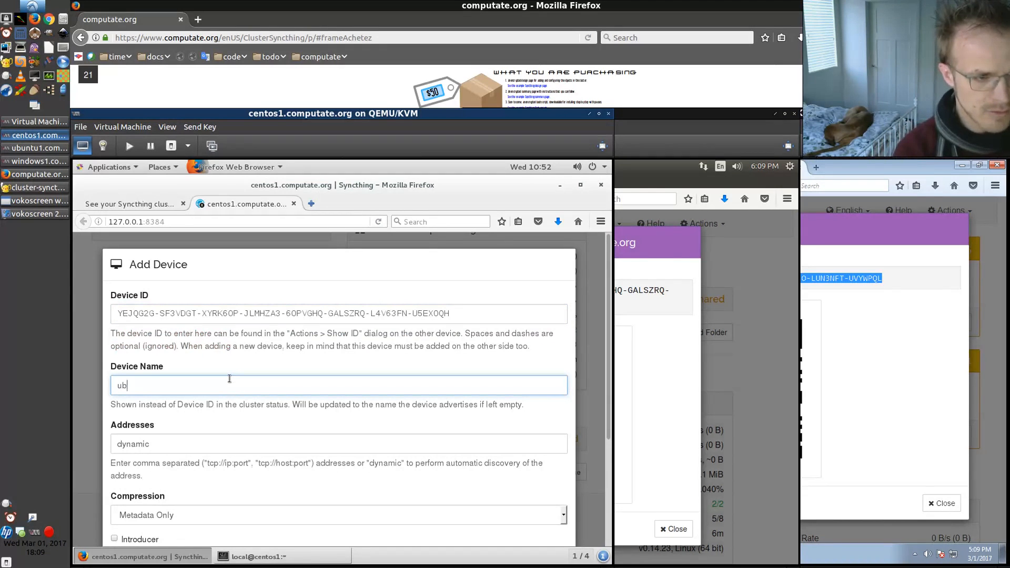
{"action": "type", "text": "untu1.computate.org"}
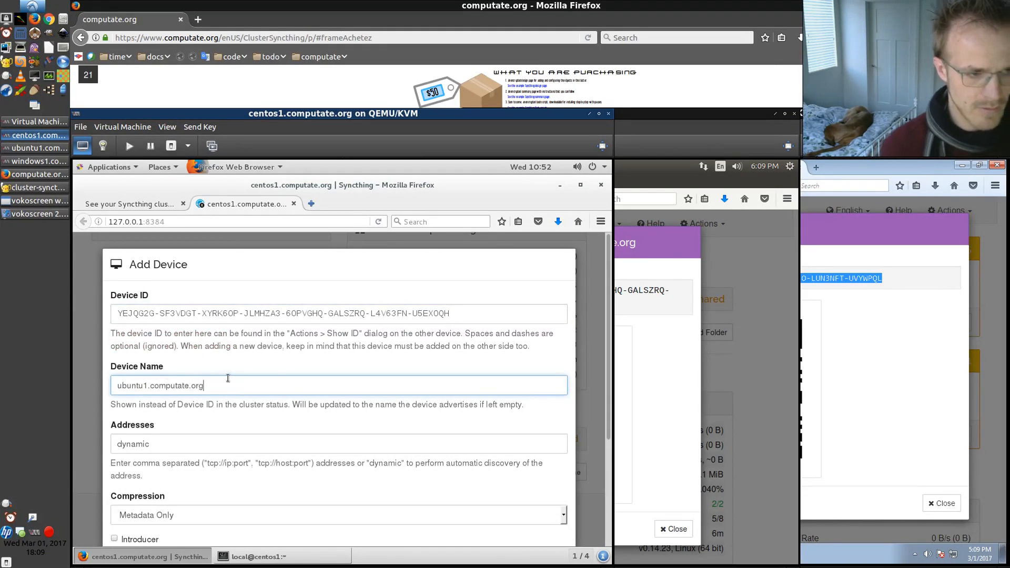
{"action": "scroll", "coordinate": [228, 379], "scroll_direction": "down", "scroll_amount": 3}
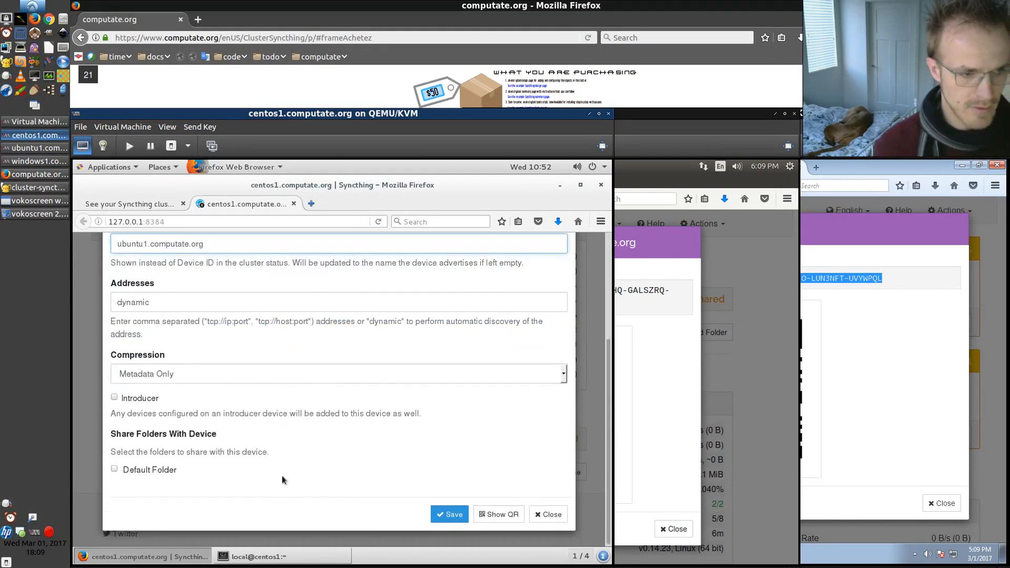
{"action": "left_click", "coordinate": [434, 508]}
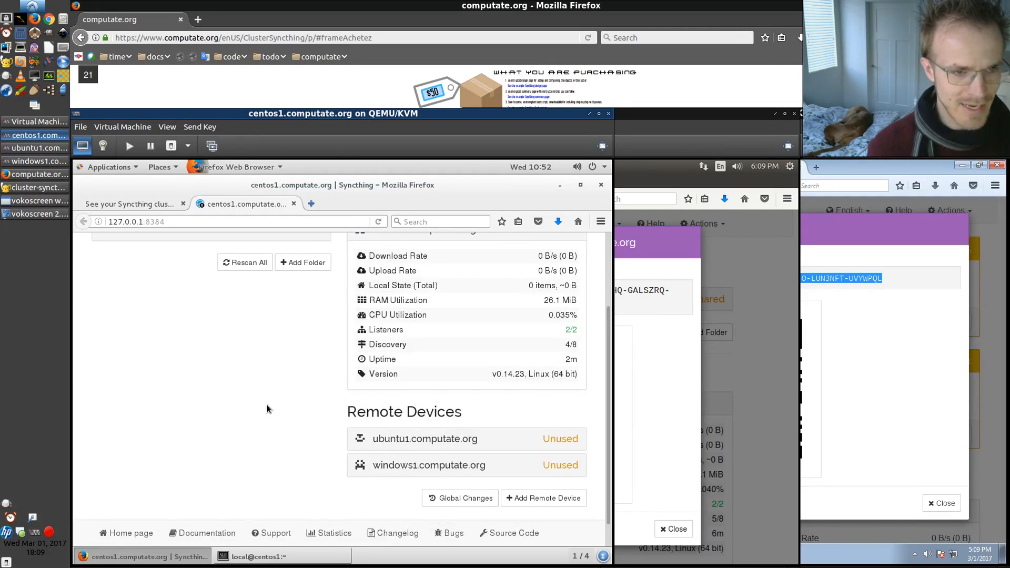
Close the device identification dialogs on ubuntu1 and windows1
{"action": "scroll", "coordinate": [267, 409], "scroll_direction": "up", "scroll_amount": 3}
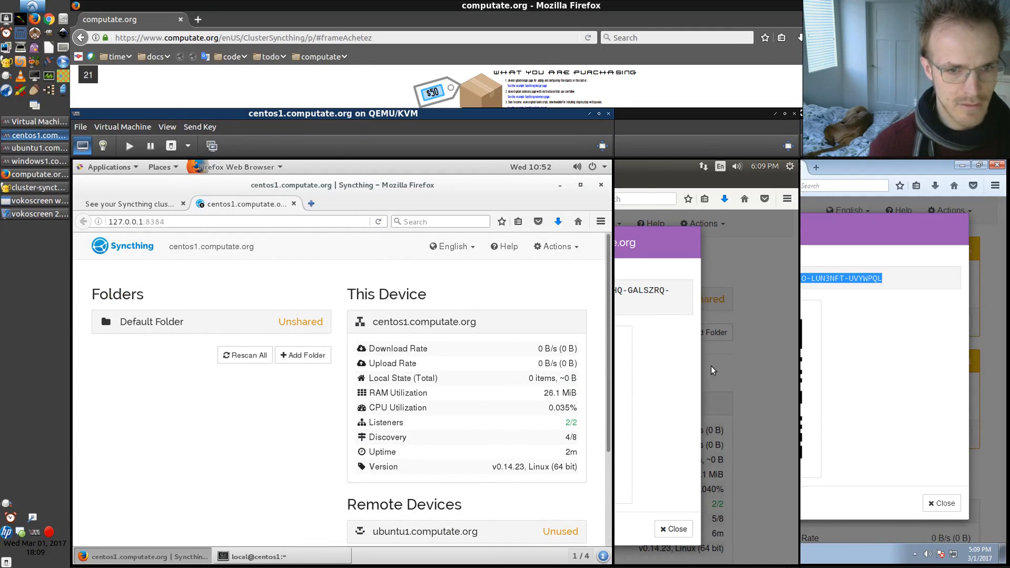
{"action": "left_click", "coordinate": [633, 395]}
{"action": "left_click", "coordinate": [674, 528]}
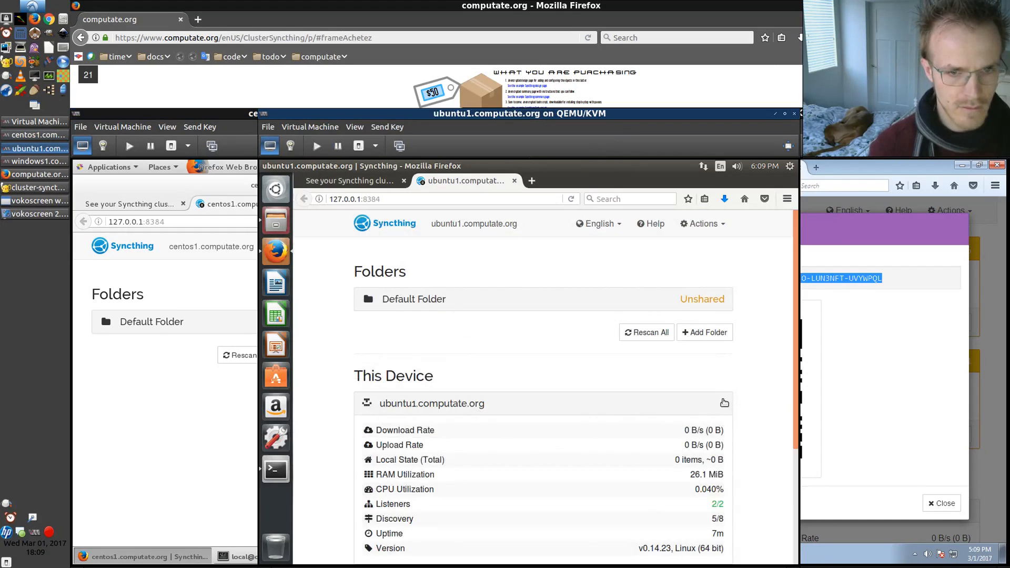
{"action": "left_click", "coordinate": [723, 403]}
{"action": "left_click", "coordinate": [702, 400]}
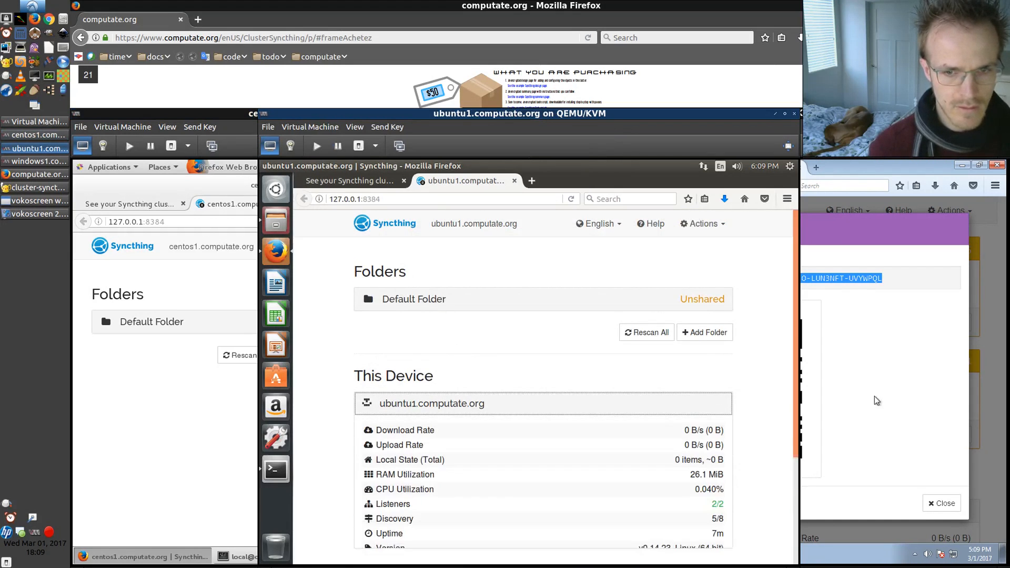
{"action": "left_click", "coordinate": [875, 393]}
{"action": "left_click", "coordinate": [928, 503]}
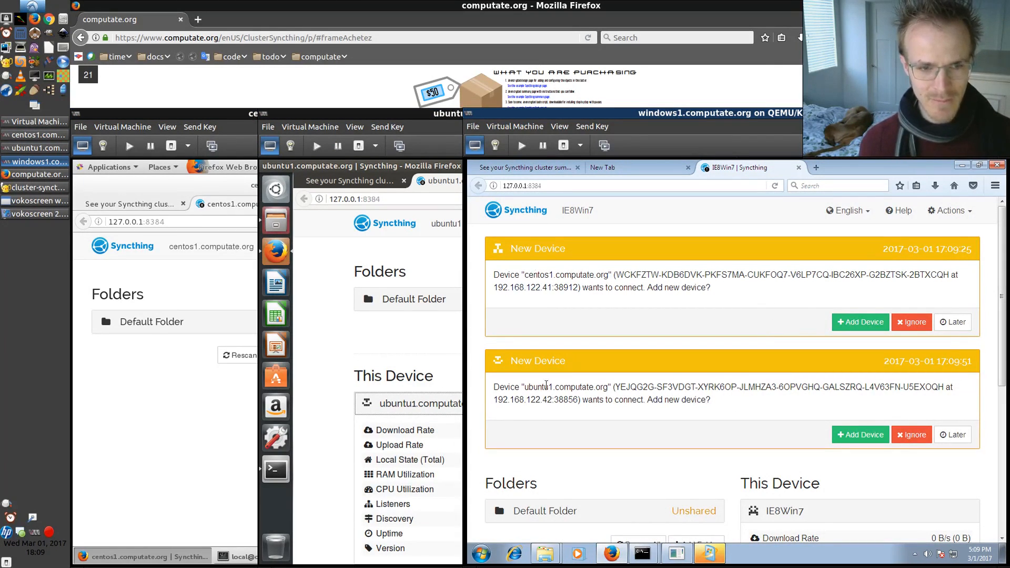
On windows1, accept the new device request from centos1.computate.org and save it
{"action": "left_click", "coordinate": [857, 323]}
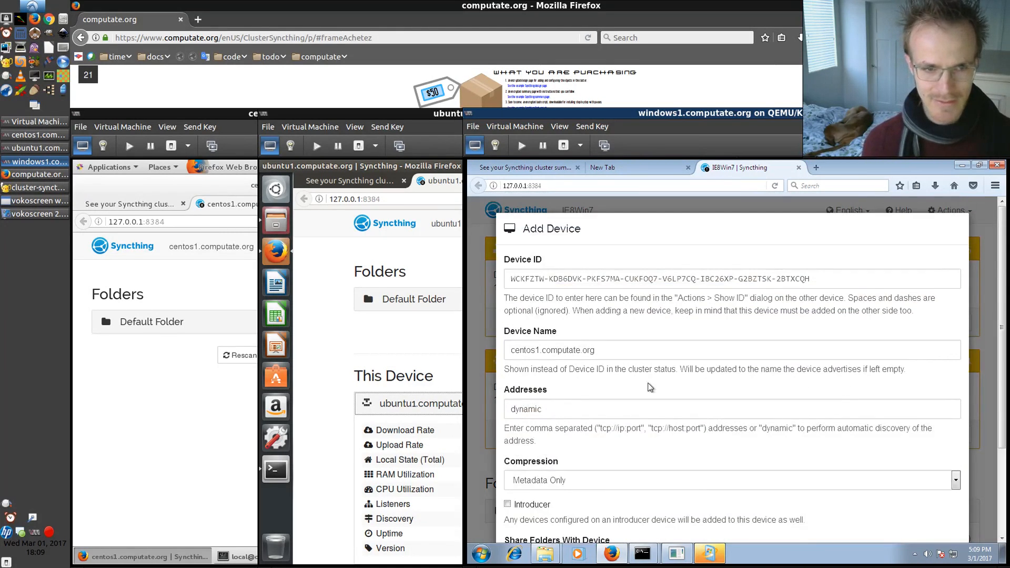
{"action": "scroll", "coordinate": [652, 389], "scroll_direction": "down", "scroll_amount": 3}
{"action": "scroll", "coordinate": [667, 394], "scroll_direction": "up", "scroll_amount": 3}
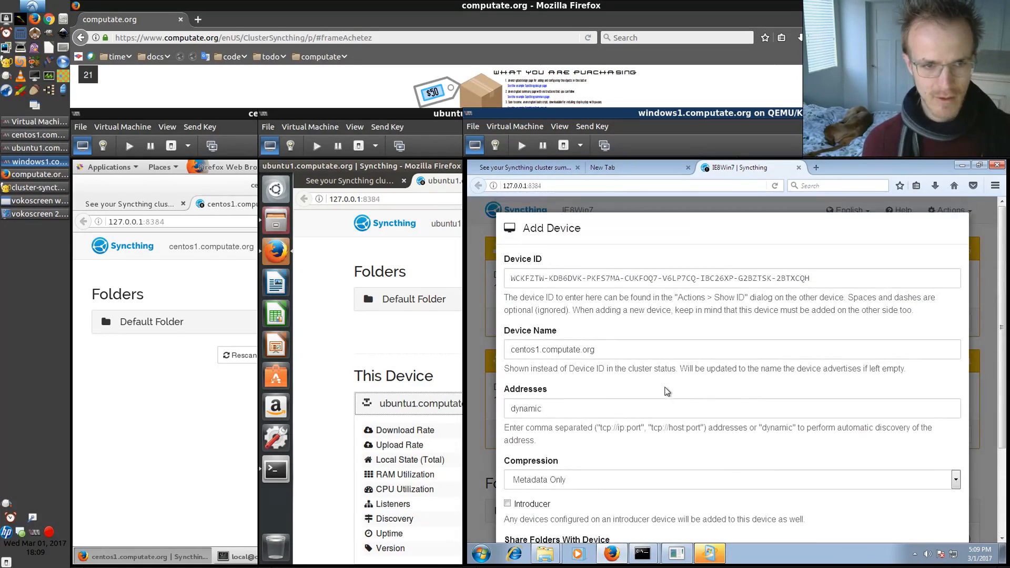
{"action": "scroll", "coordinate": [887, 507], "scroll_direction": "down", "scroll_amount": 3}
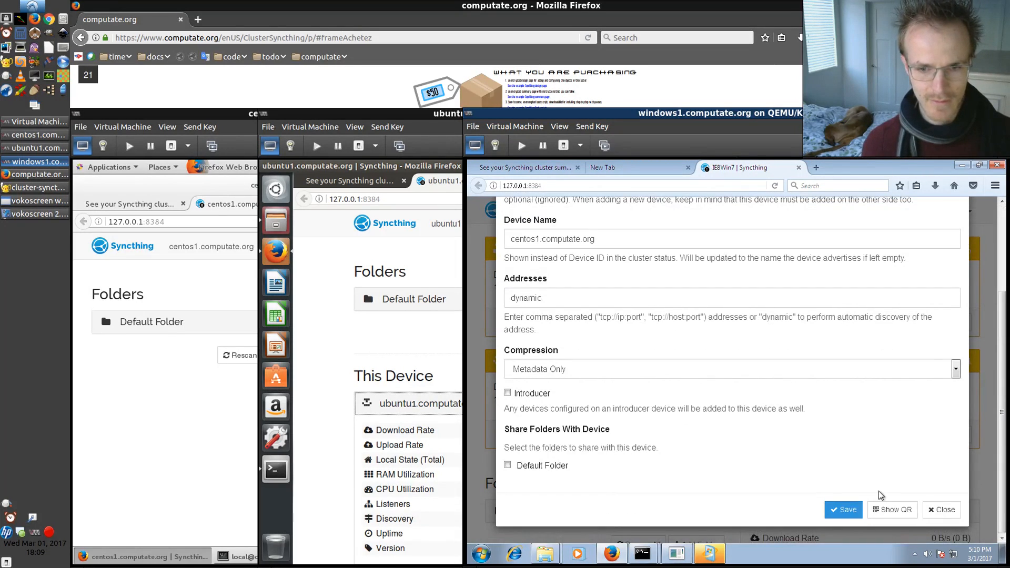
{"action": "left_click", "coordinate": [840, 512]}
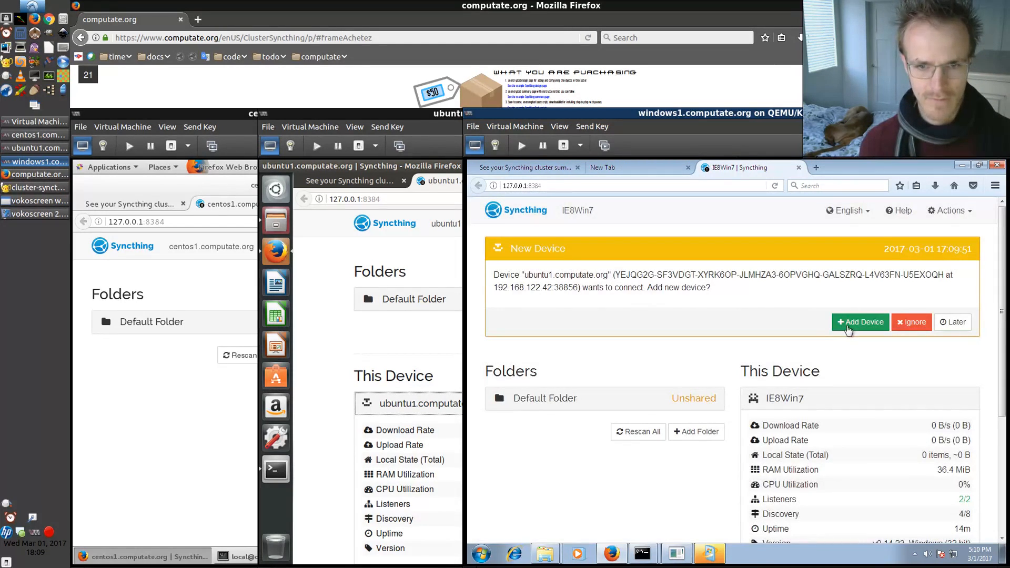
Accept the new device request from ubuntu1.computate.org on windows1 and save it
{"action": "left_click", "coordinate": [853, 322]}
{"action": "scroll", "coordinate": [744, 363], "scroll_direction": "down", "scroll_amount": 3}
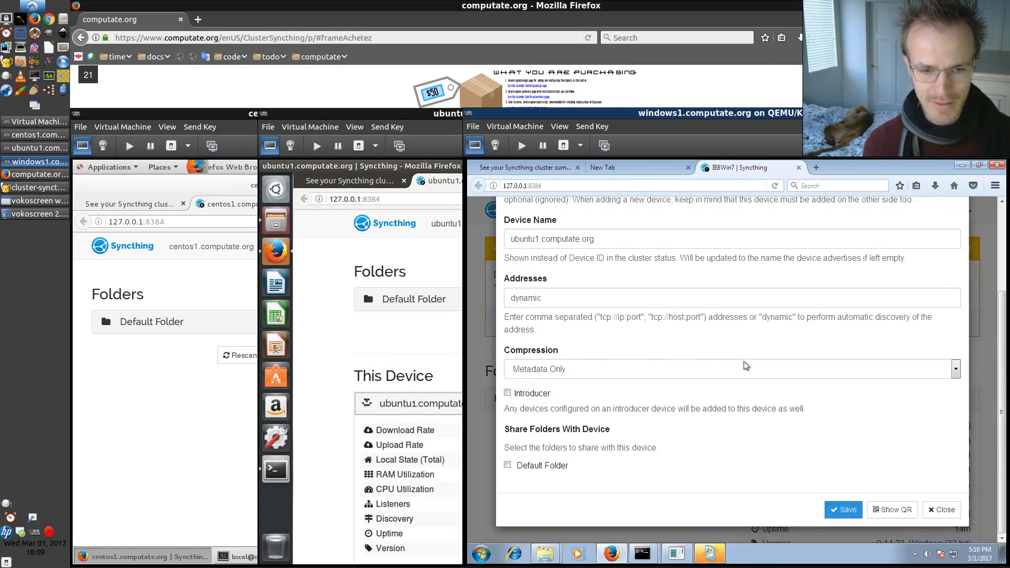
{"action": "left_click", "coordinate": [841, 508]}
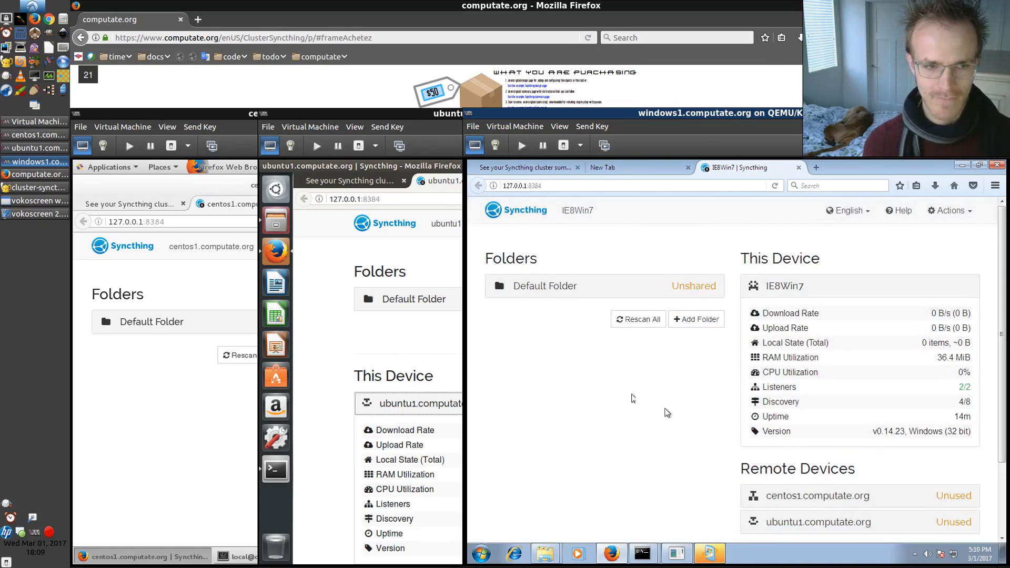
{"action": "left_click", "coordinate": [417, 337]}
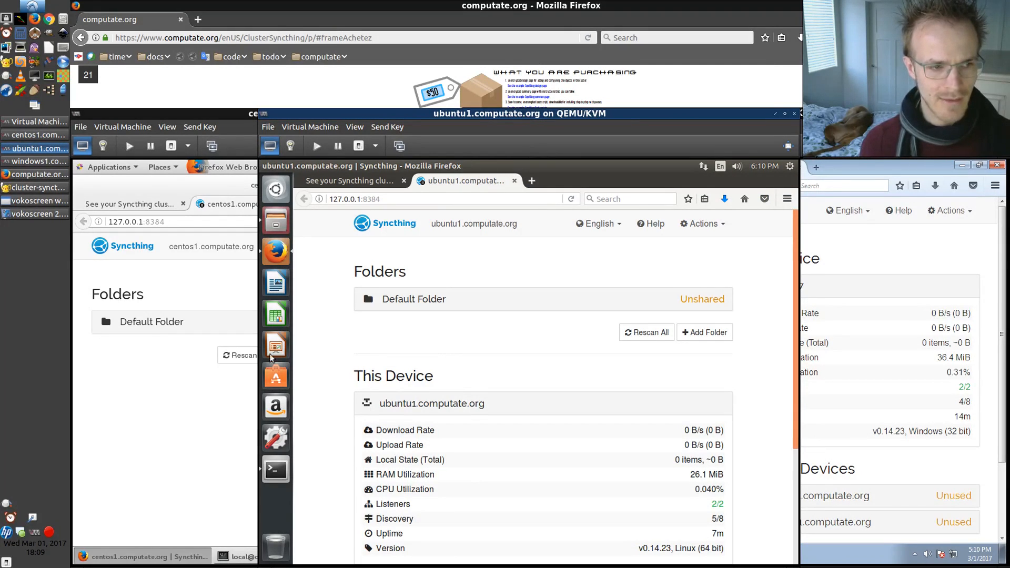
On ubuntu1, refresh the Syncthing page, then accept the new device request from centos1.computate.org and save it
{"action": "scroll", "coordinate": [344, 324], "scroll_direction": "down", "scroll_amount": 3}
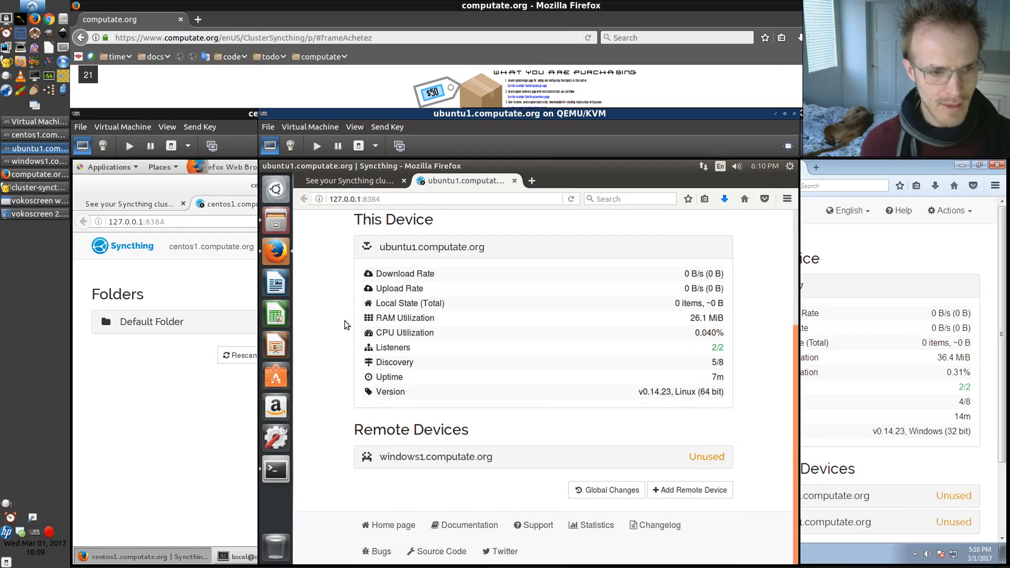
{"action": "scroll", "coordinate": [341, 327], "scroll_direction": "up", "scroll_amount": 3}
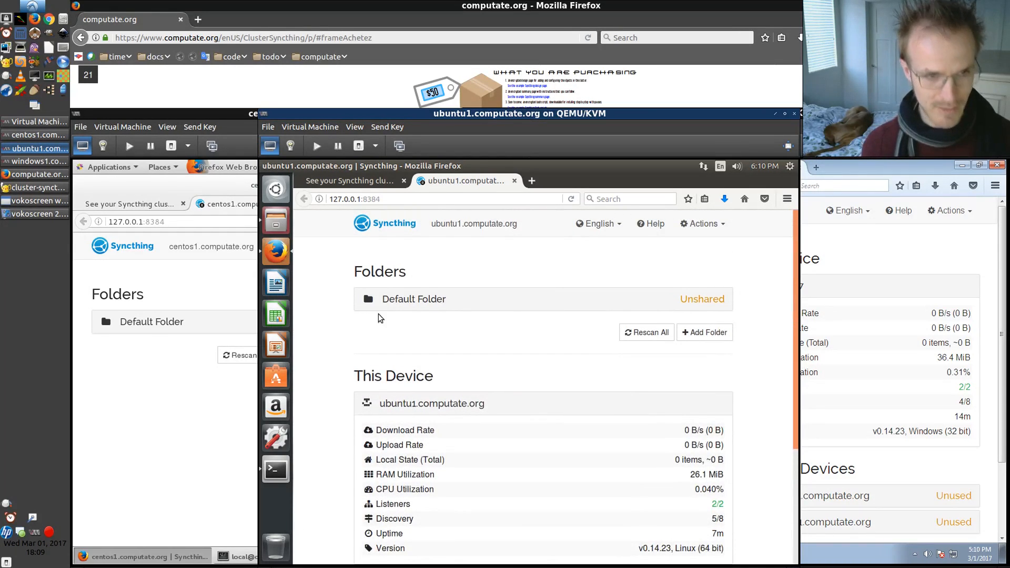
{"action": "key", "text": "F5"}
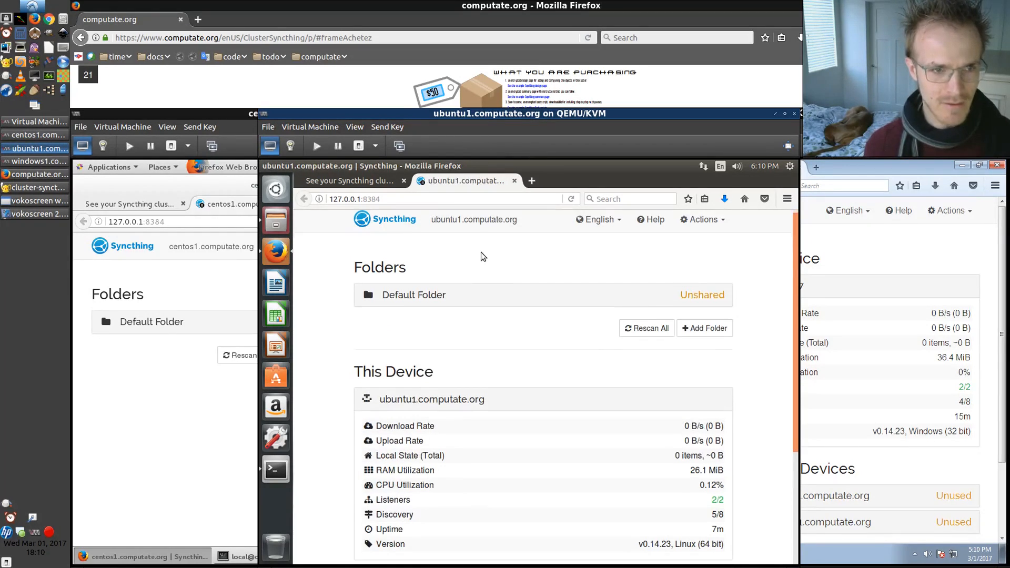
{"action": "scroll", "coordinate": [481, 253], "scroll_direction": "down", "scroll_amount": 3}
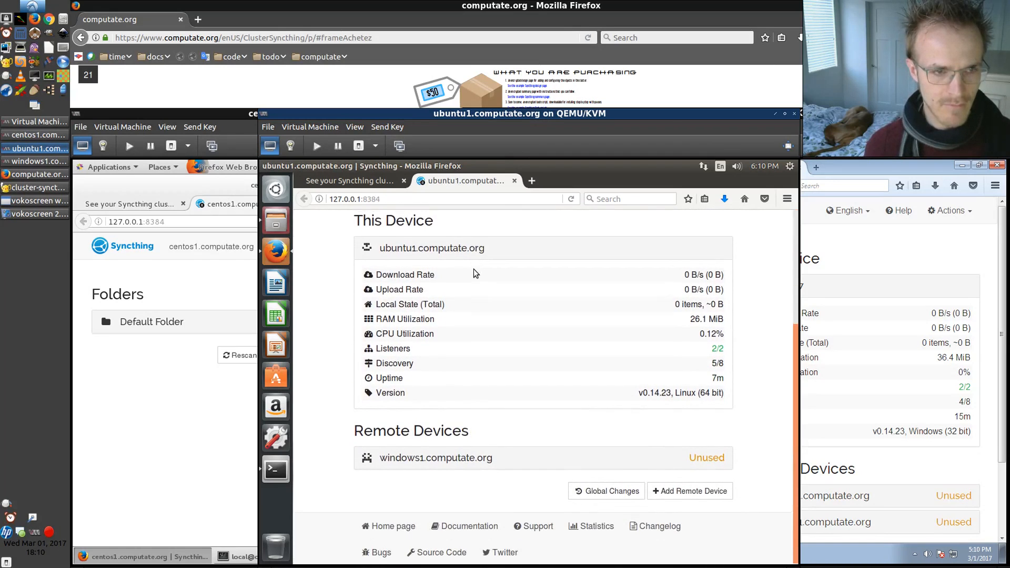
{"action": "scroll", "coordinate": [463, 270], "scroll_direction": "up", "scroll_amount": 3}
{"action": "left_click", "coordinate": [210, 285]}
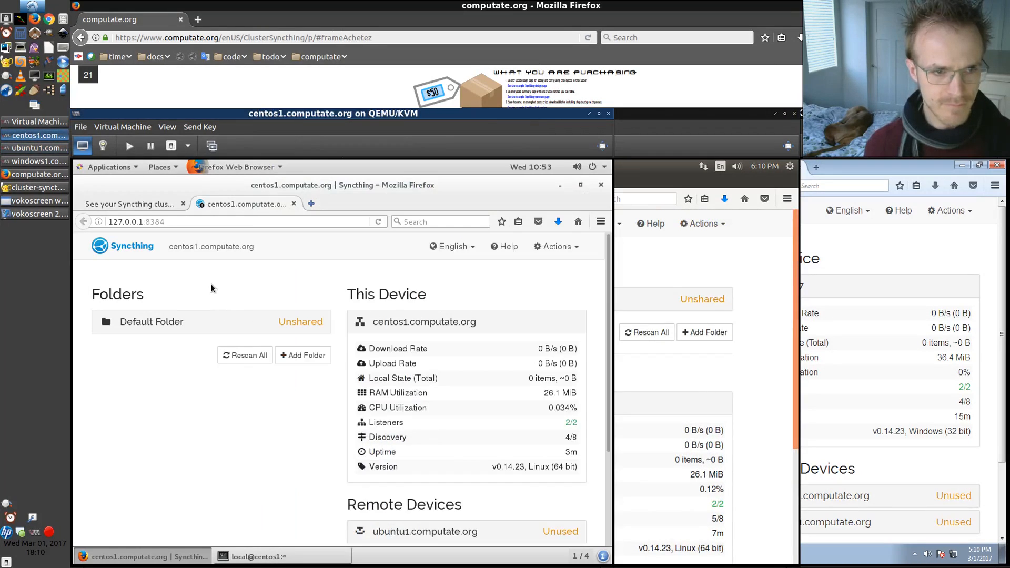
{"action": "left_click", "coordinate": [639, 261]}
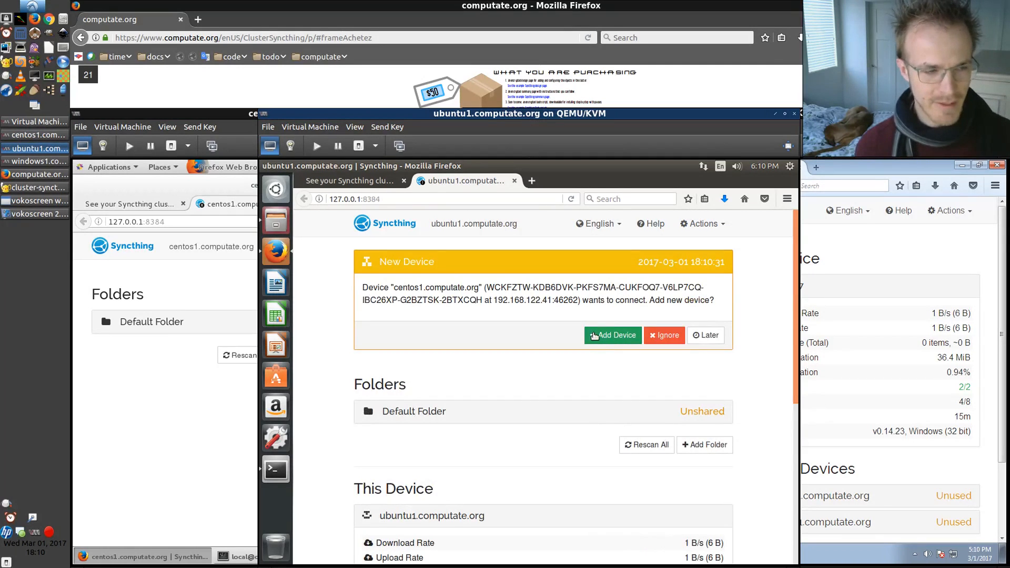
{"action": "left_click", "coordinate": [615, 338]}
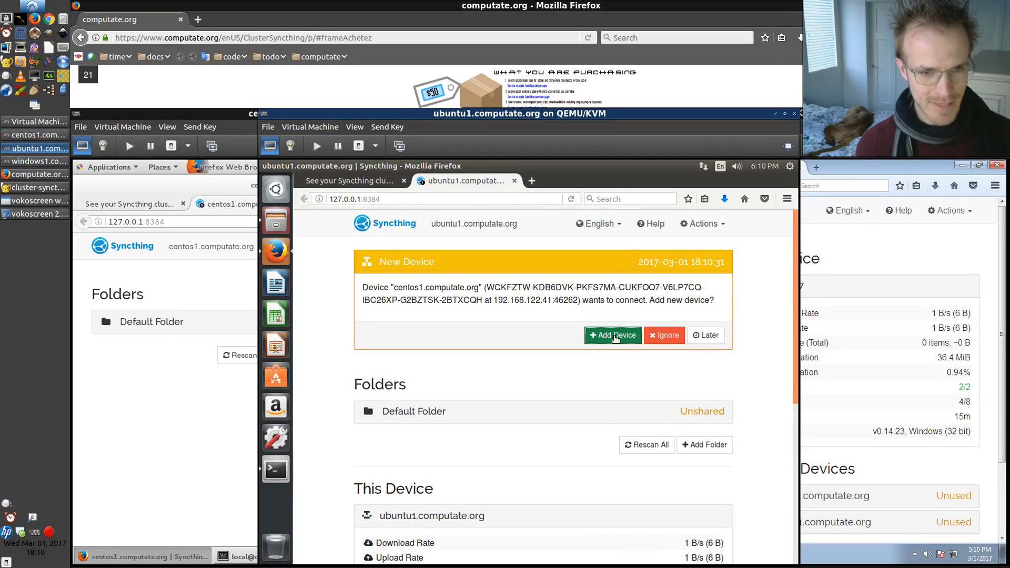
{"action": "scroll", "coordinate": [434, 398], "scroll_direction": "down", "scroll_amount": 5}
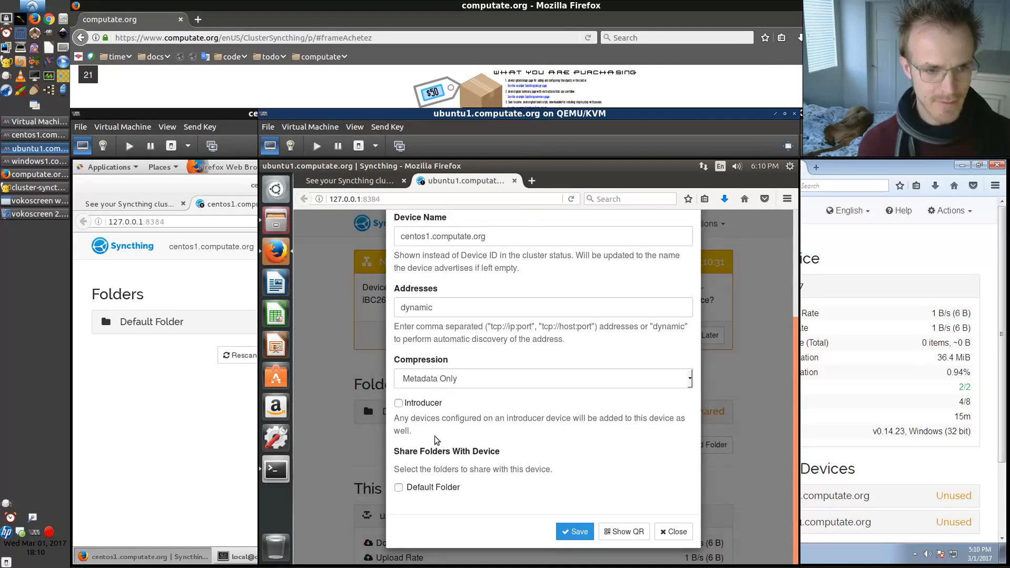
{"action": "left_click", "coordinate": [574, 531]}
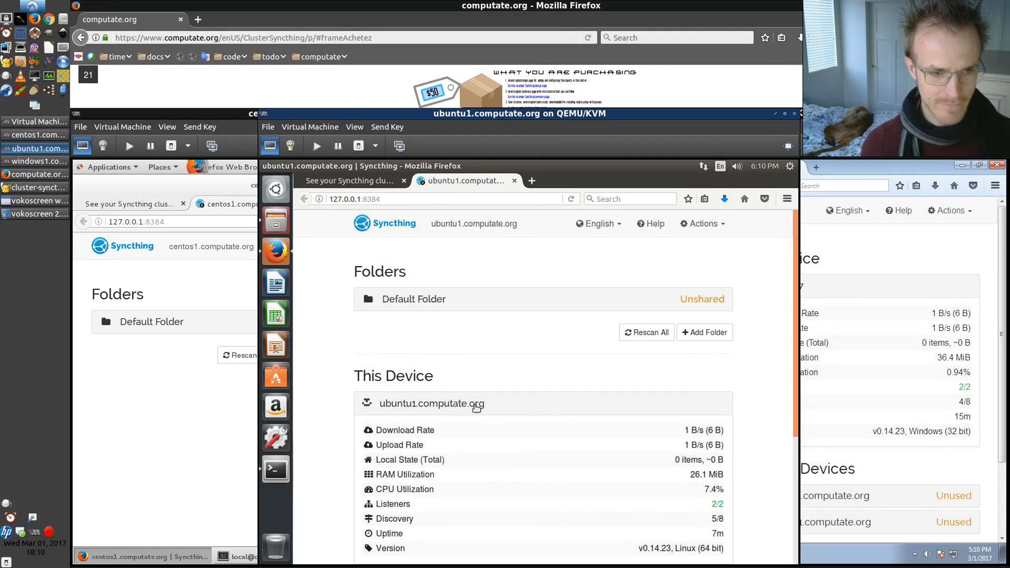
Check the Remote Devices lists on ubuntu1, windows1 and centos1
{"action": "scroll", "coordinate": [365, 345], "scroll_direction": "down", "scroll_amount": 5}
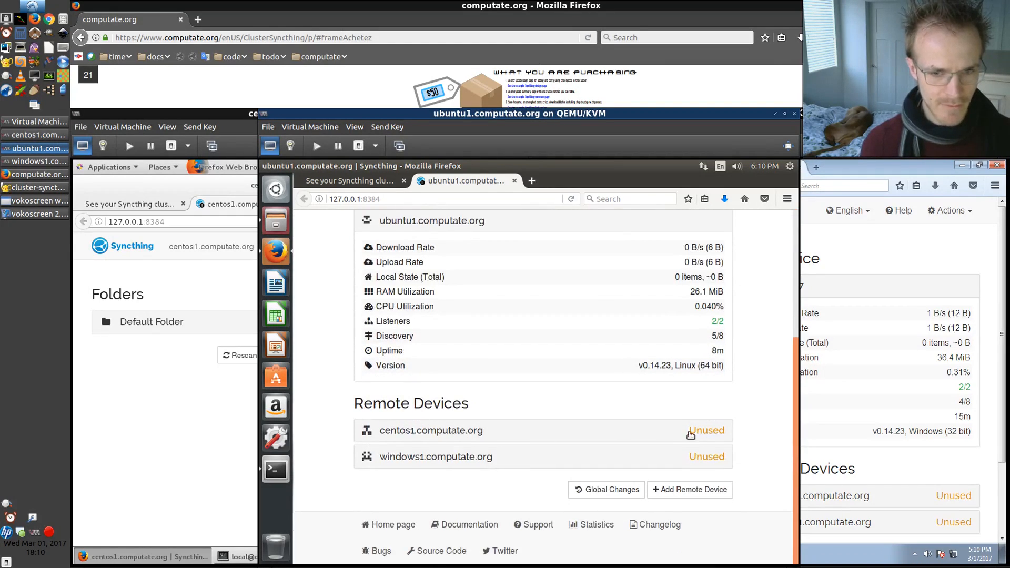
{"action": "left_click", "coordinate": [838, 464]}
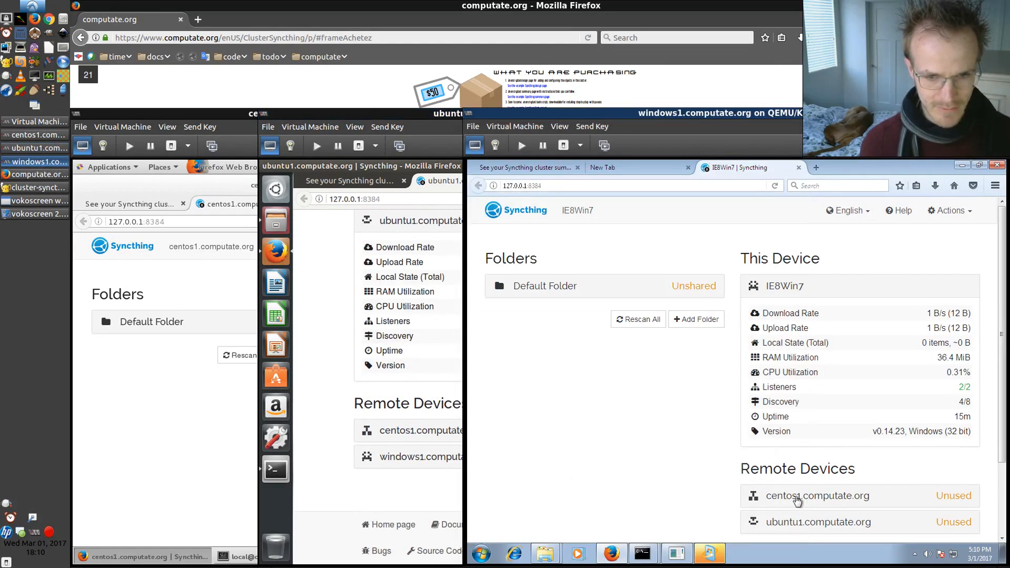
{"action": "left_click", "coordinate": [336, 406]}
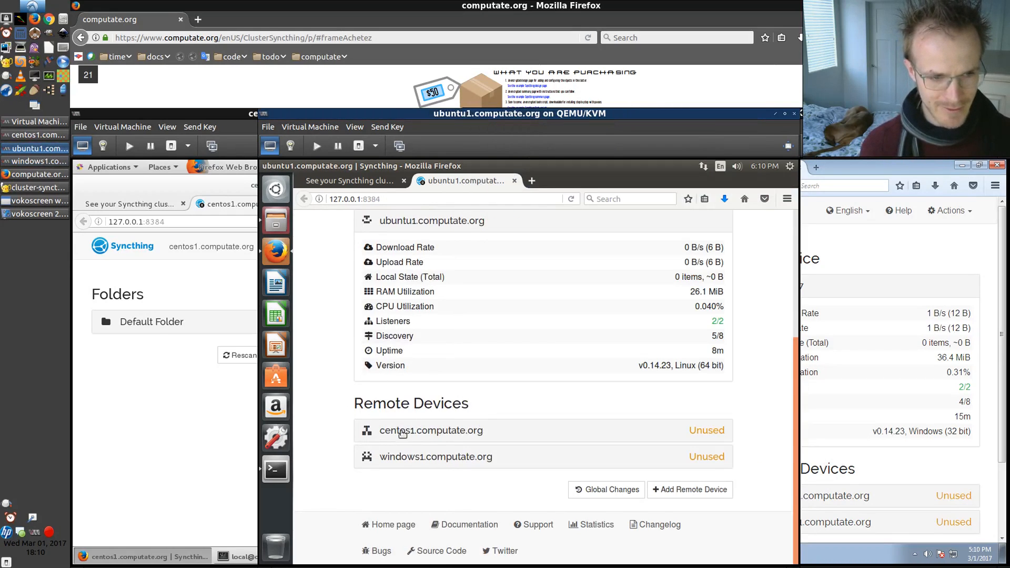
{"action": "left_click", "coordinate": [154, 402]}
{"action": "scroll", "coordinate": [154, 403], "scroll_direction": "down", "scroll_amount": 3}
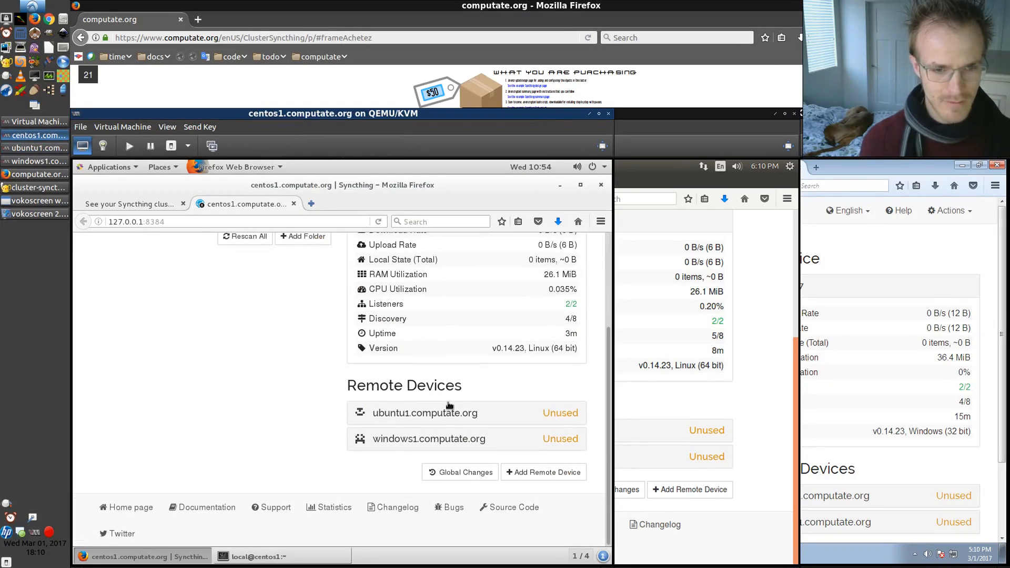
{"action": "scroll", "coordinate": [247, 388], "scroll_direction": "up", "scroll_amount": 3}
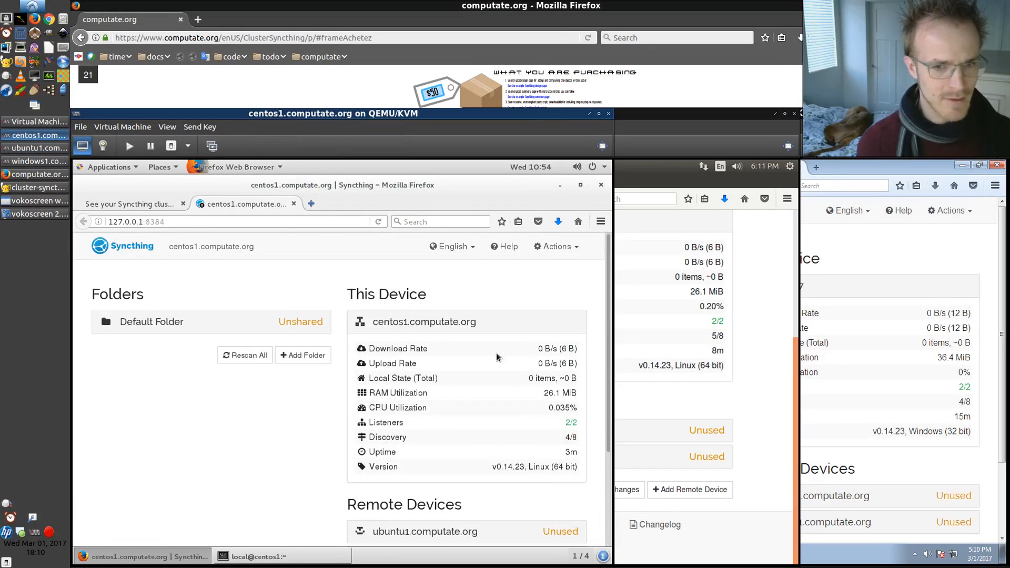
{"action": "scroll", "coordinate": [721, 401], "scroll_direction": "up", "scroll_amount": 5}
{"action": "left_click", "coordinate": [848, 272]}
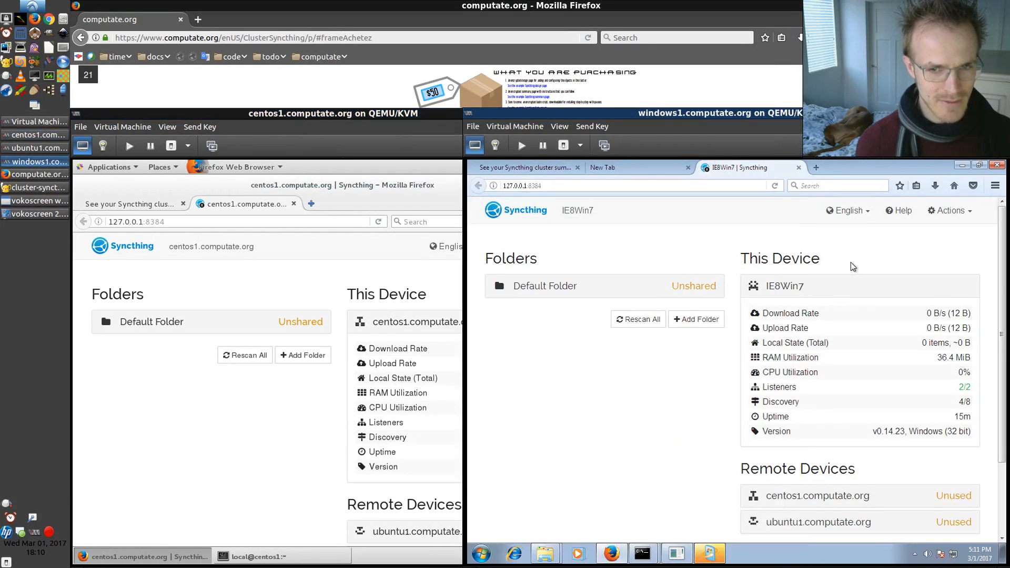
On windows1, open Explorer at the Pictures library
{"action": "left_click", "coordinate": [545, 552]}
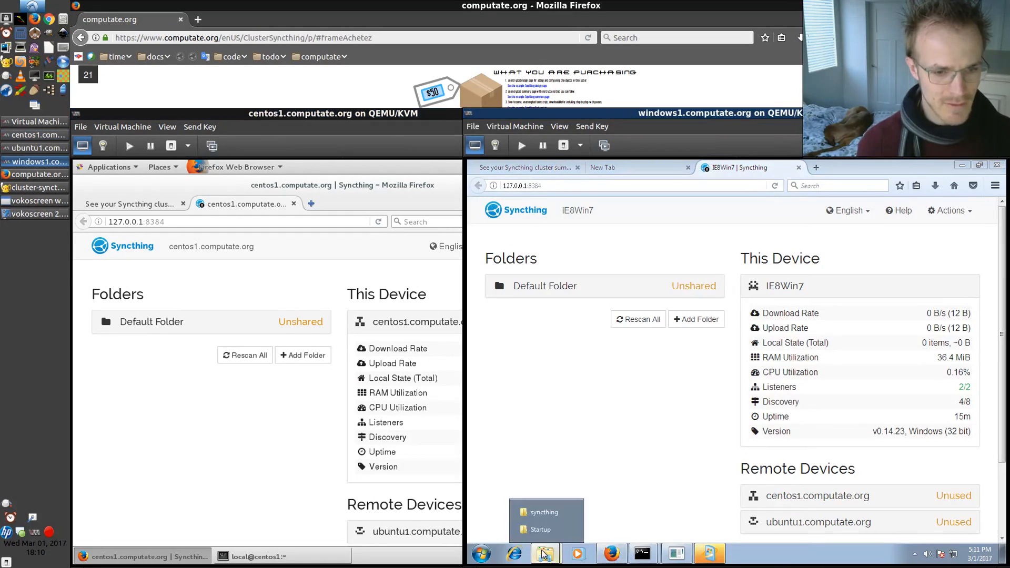
{"action": "left_click", "coordinate": [544, 511]}
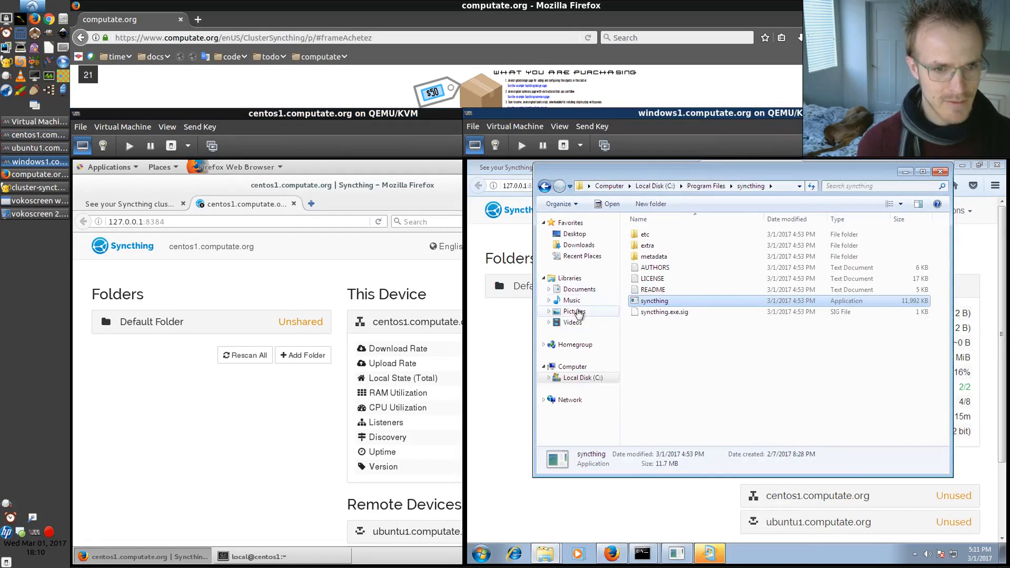
{"action": "left_click", "coordinate": [575, 313]}
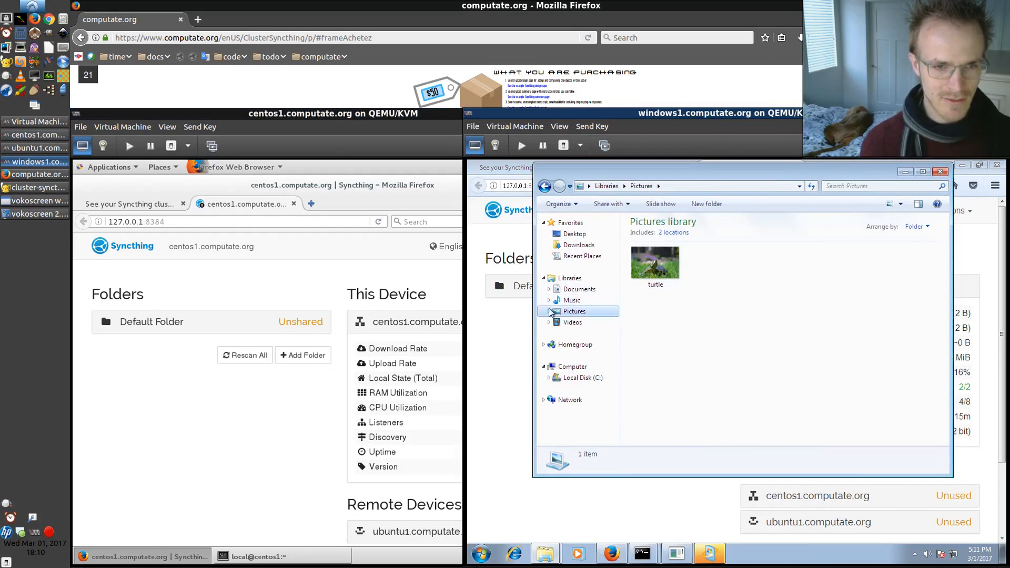
On ubuntu1, open the Pictures folder in the file manager
{"action": "left_click", "coordinate": [37, 149]}
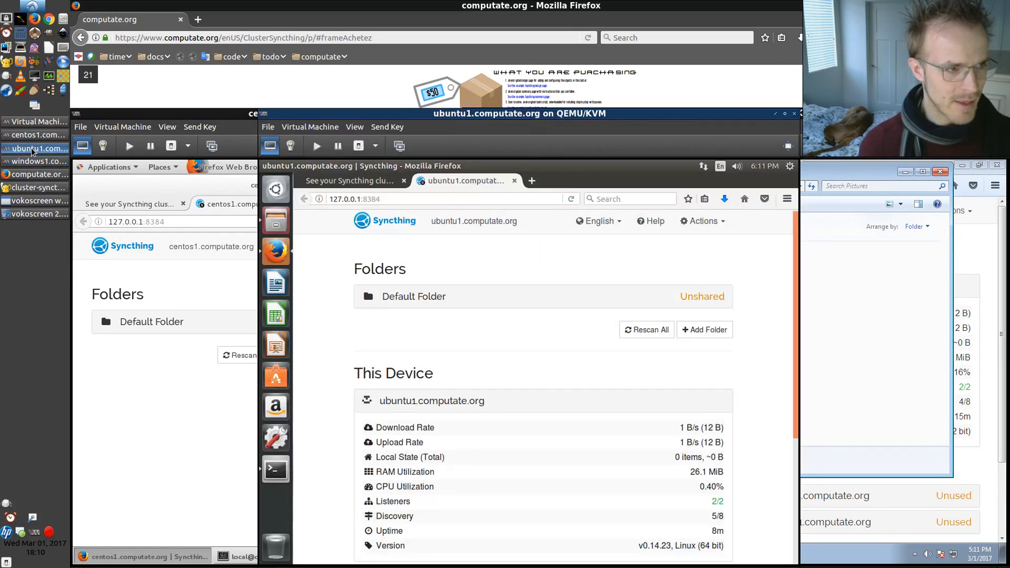
{"action": "left_click", "coordinate": [277, 222]}
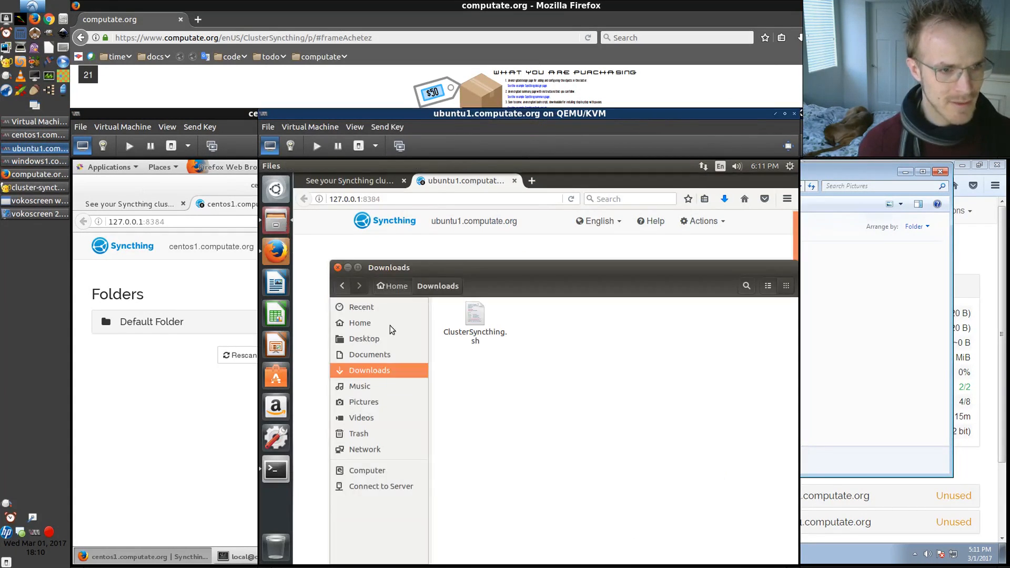
{"action": "left_click", "coordinate": [364, 403]}
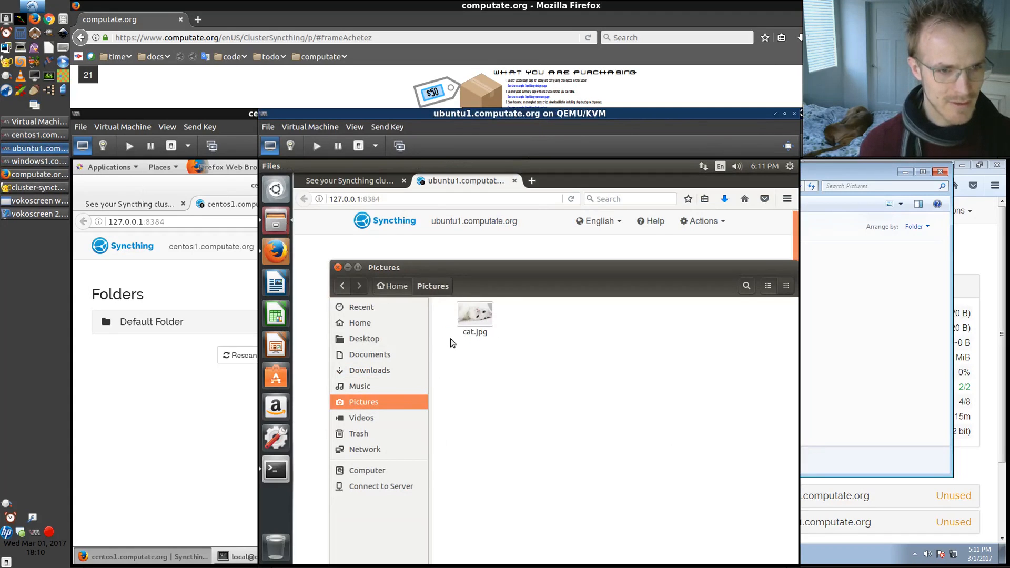
On centos1, open the Pictures place in the file manager
{"action": "left_click", "coordinate": [135, 391]}
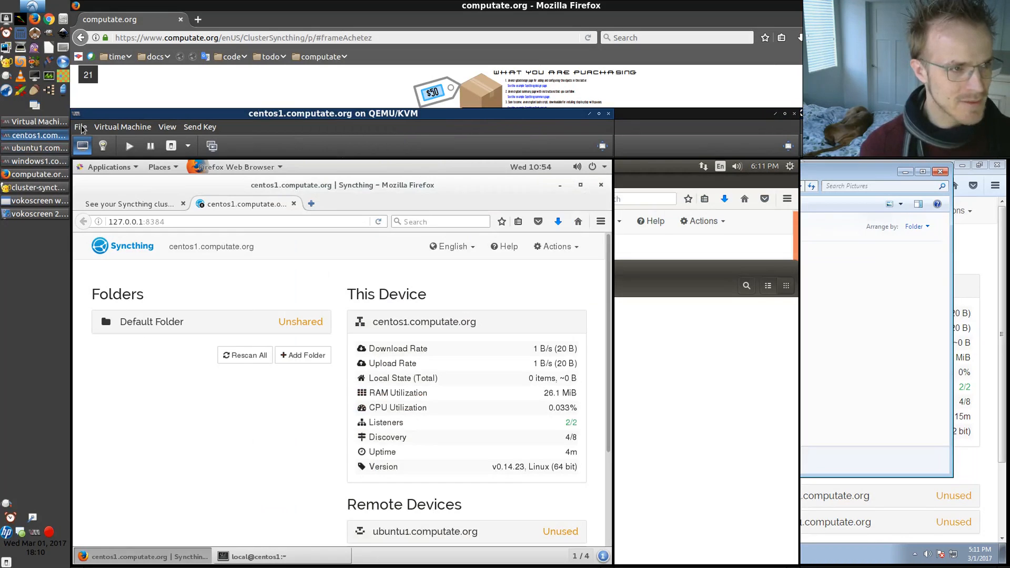
{"action": "left_click", "coordinate": [159, 166]}
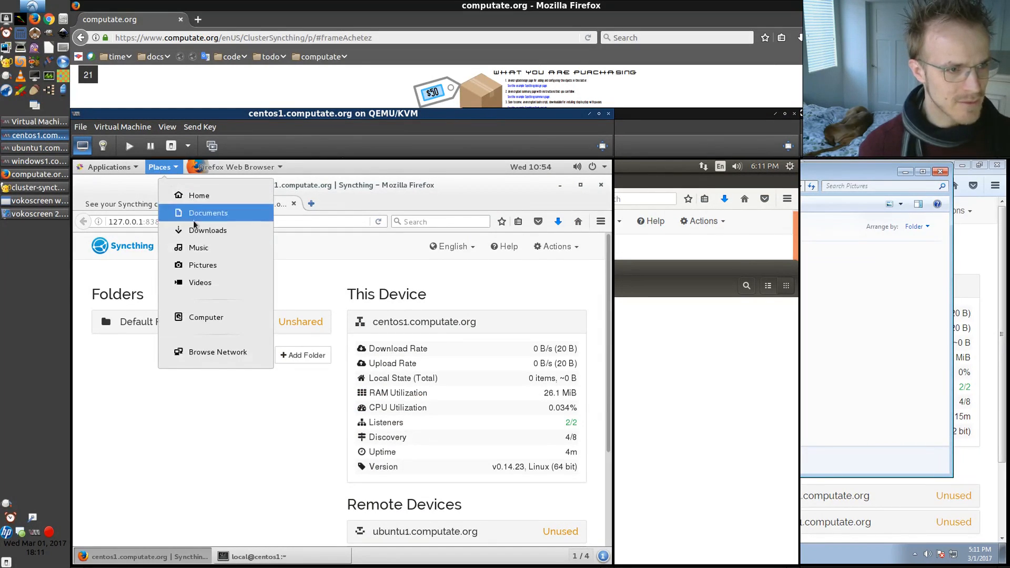
{"action": "left_click", "coordinate": [199, 264]}
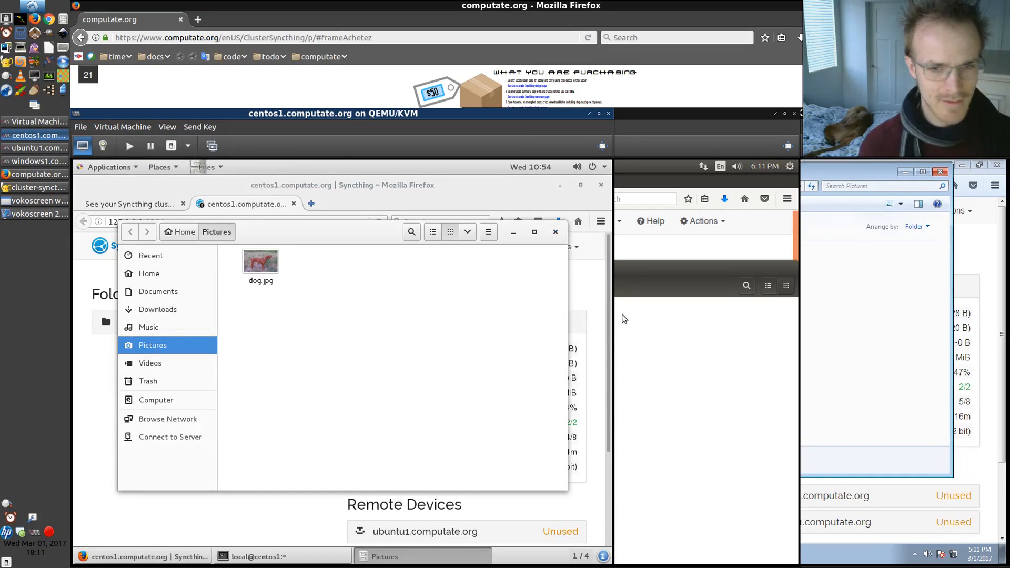
On windows1, start adding a Syncthing folder with the label Pictures
{"action": "left_click", "coordinate": [968, 256]}
{"action": "left_click", "coordinate": [684, 323]}
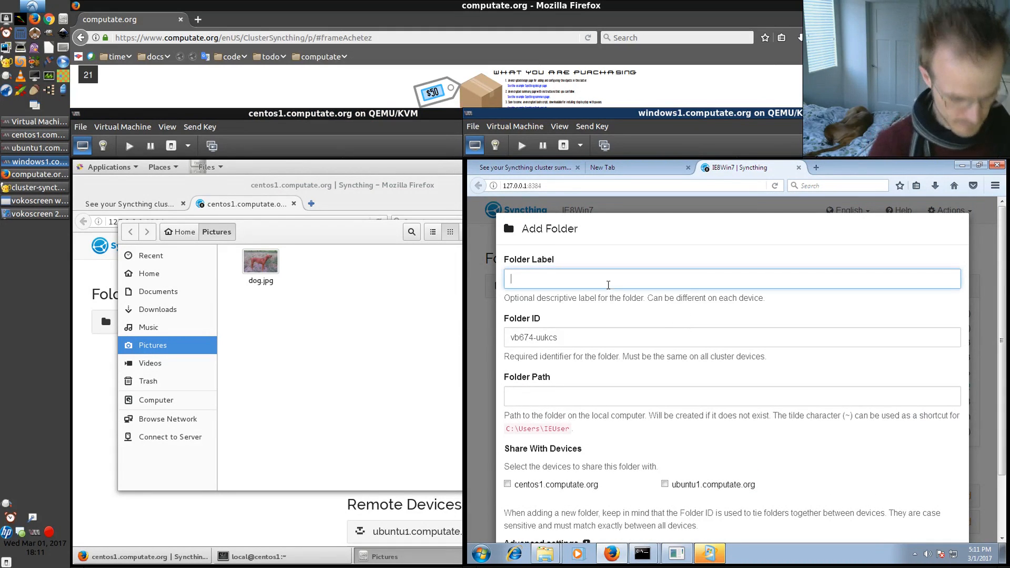
{"action": "type", "text": "Pick"}
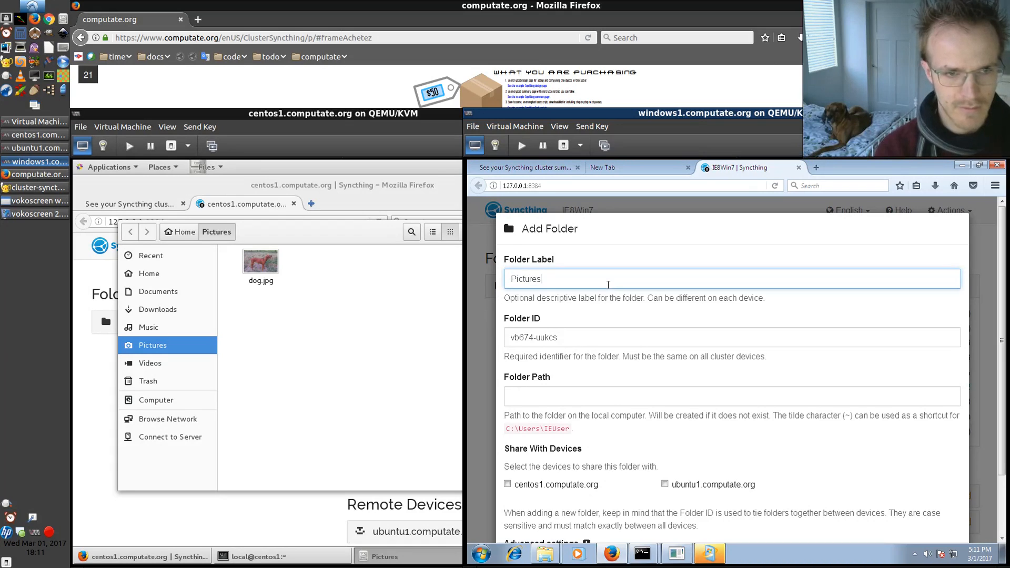
{"action": "key", "text": "Tab"}
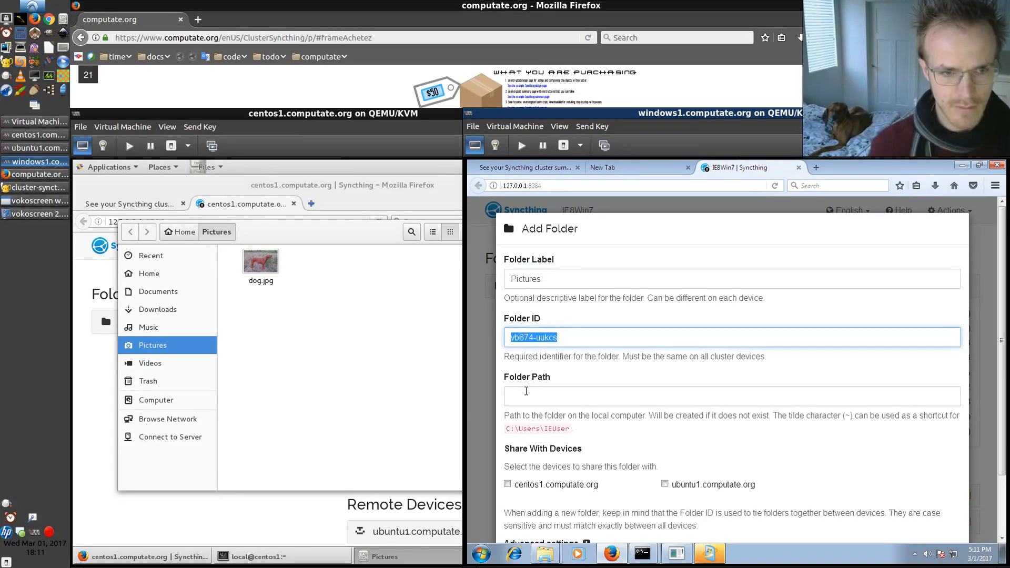
Browse in Explorer to C:\Users\IEUser\My Pictures to find the folder path
{"action": "left_click", "coordinate": [537, 395]}
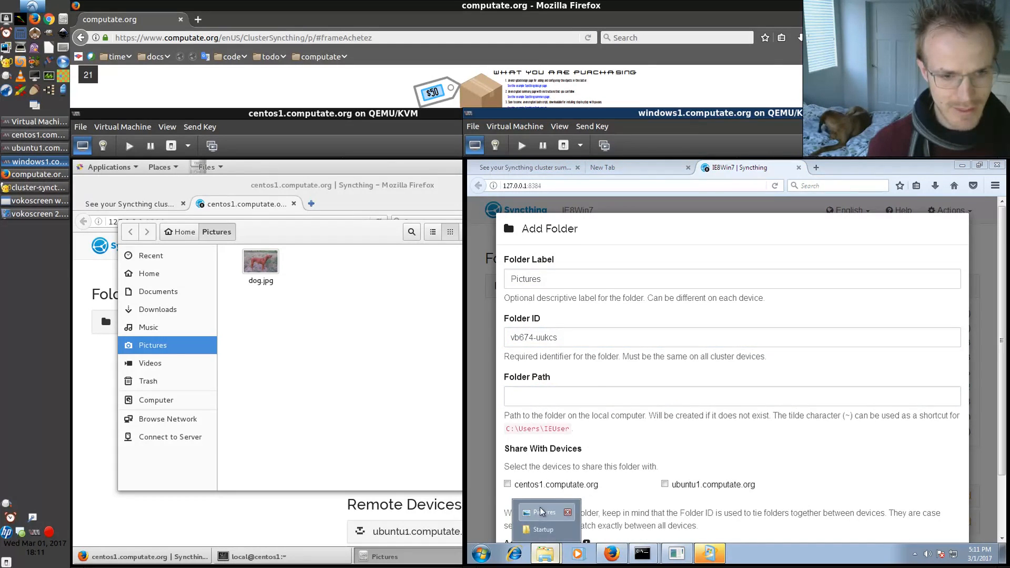
{"action": "left_click", "coordinate": [546, 512]}
{"action": "left_click", "coordinate": [579, 377]}
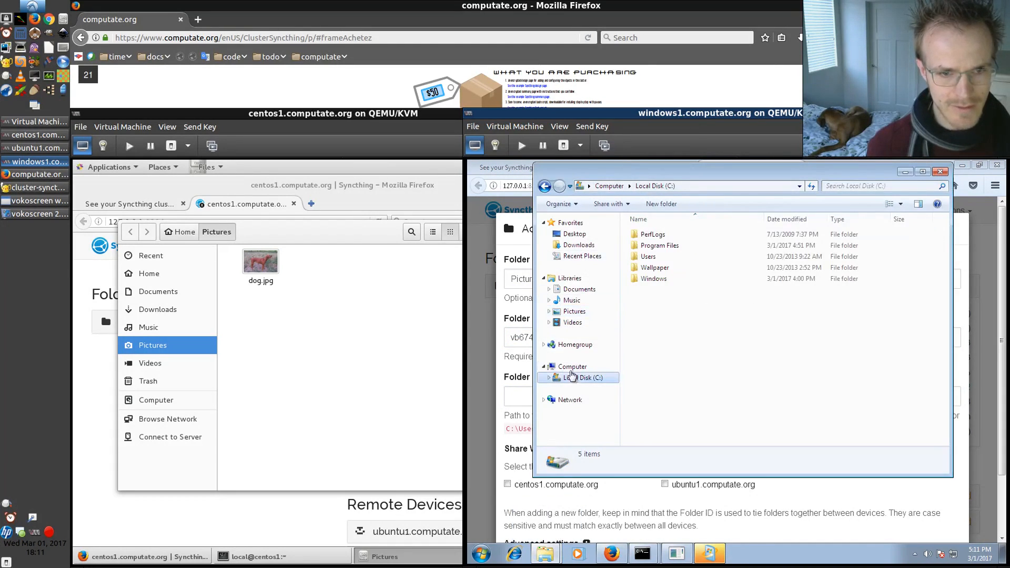
{"action": "left_click", "coordinate": [644, 258]}
{"action": "double_click", "coordinate": [646, 258]}
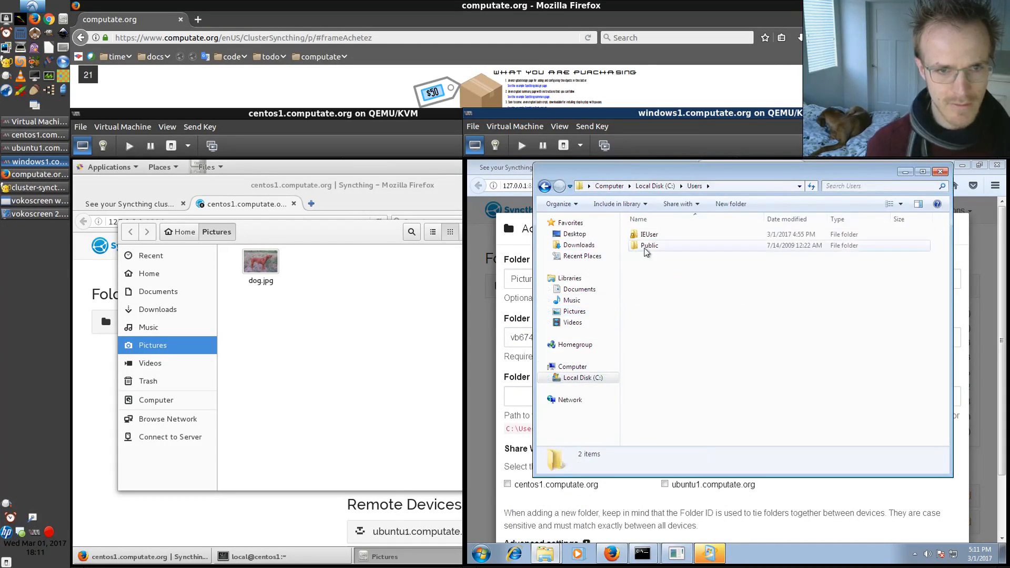
{"action": "double_click", "coordinate": [649, 235]}
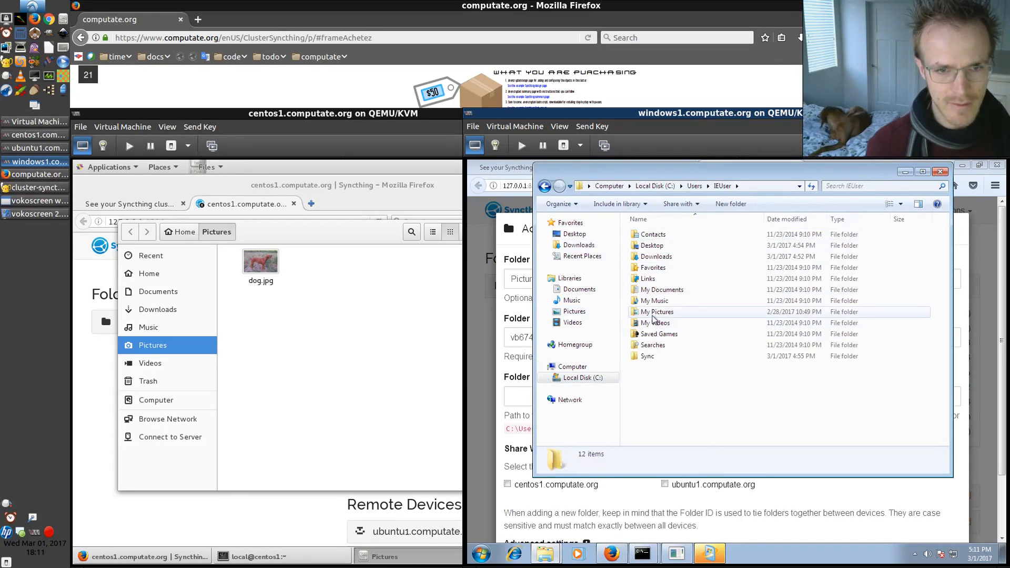
{"action": "double_click", "coordinate": [656, 311]}
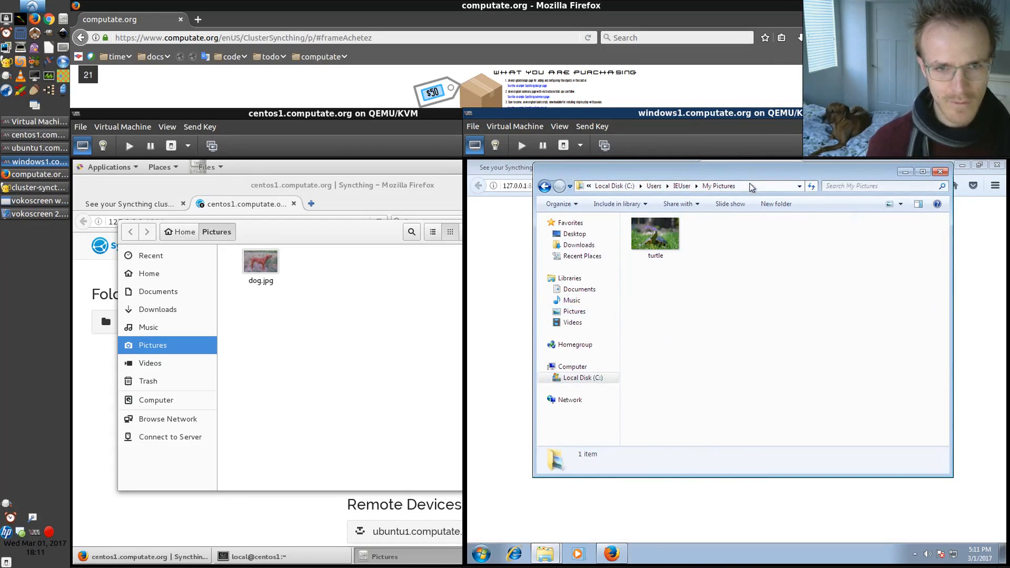
{"action": "left_click", "coordinate": [749, 186]}
{"action": "left_click", "coordinate": [733, 202]}
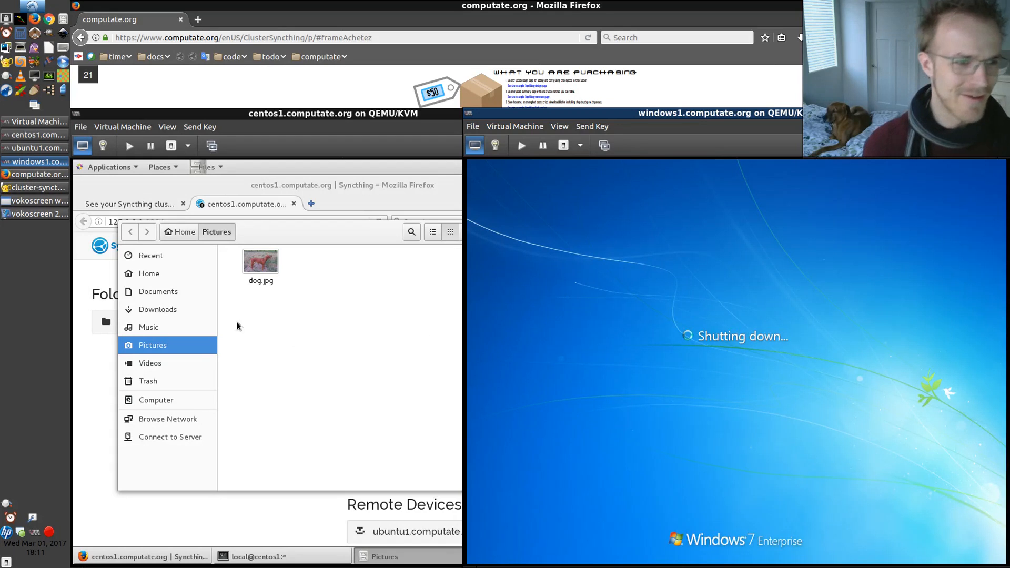
On centos1, select the Pictures folder's path in the file manager's location bar to copy it
{"action": "left_click", "coordinate": [315, 330]}
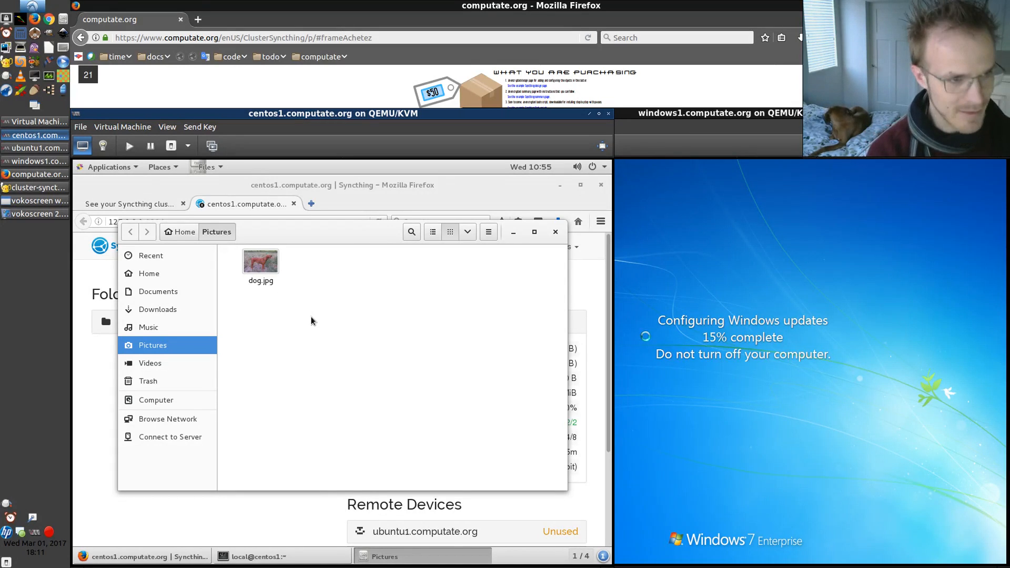
{"action": "key", "text": "ctrl+l"}
{"action": "key", "text": "ctrl+c"}
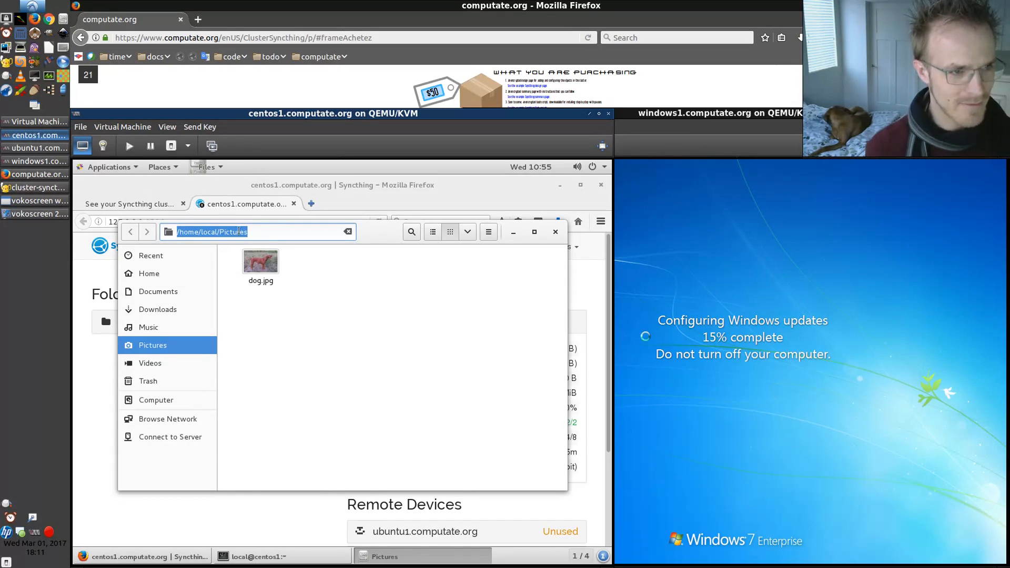
In centos1's Syncthing, add a folder labelled Pictures with the path /home/local/Pictures/
{"action": "left_click", "coordinate": [305, 507]}
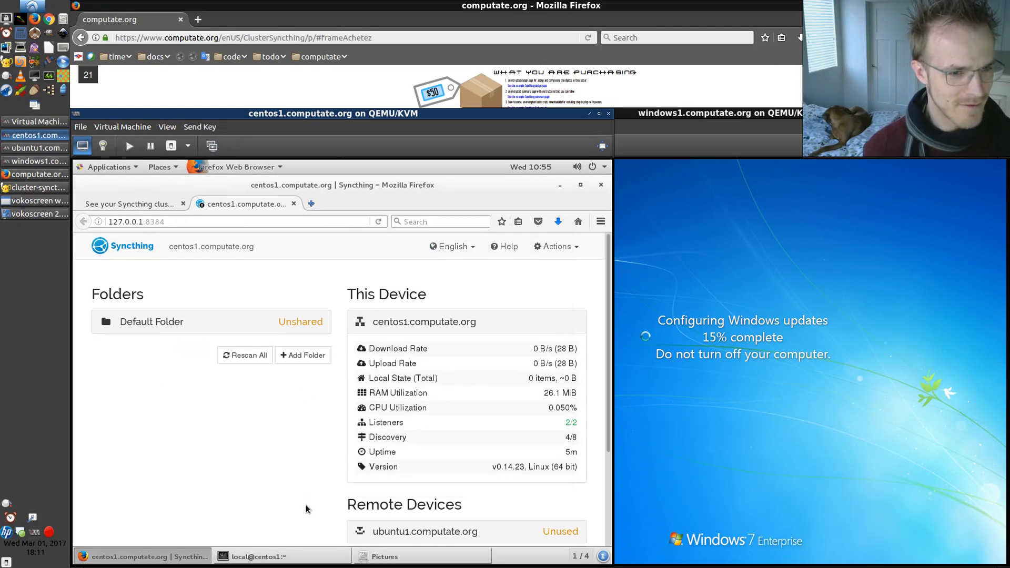
{"action": "left_click", "coordinate": [289, 356]}
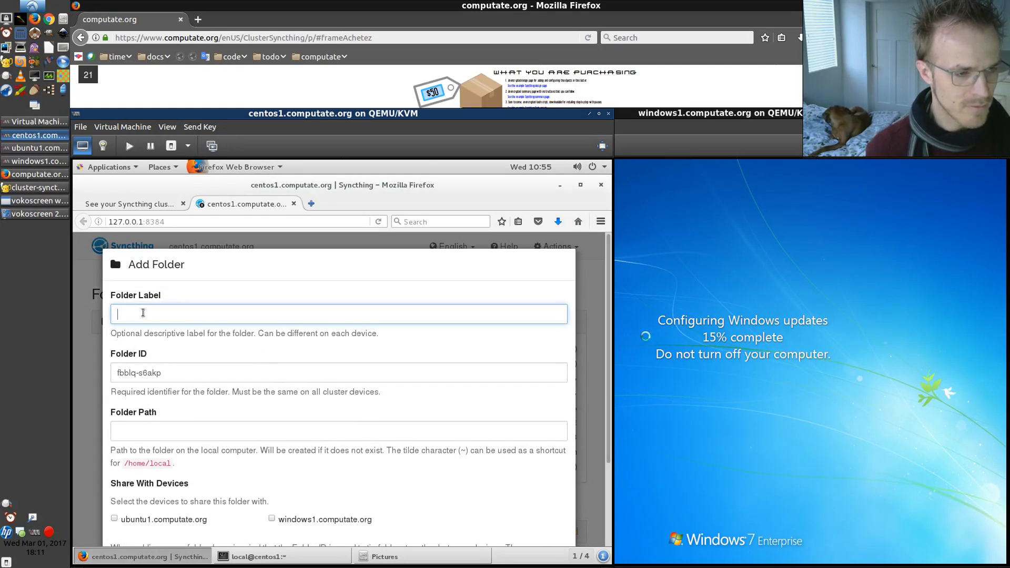
{"action": "type", "text": "Picture"}
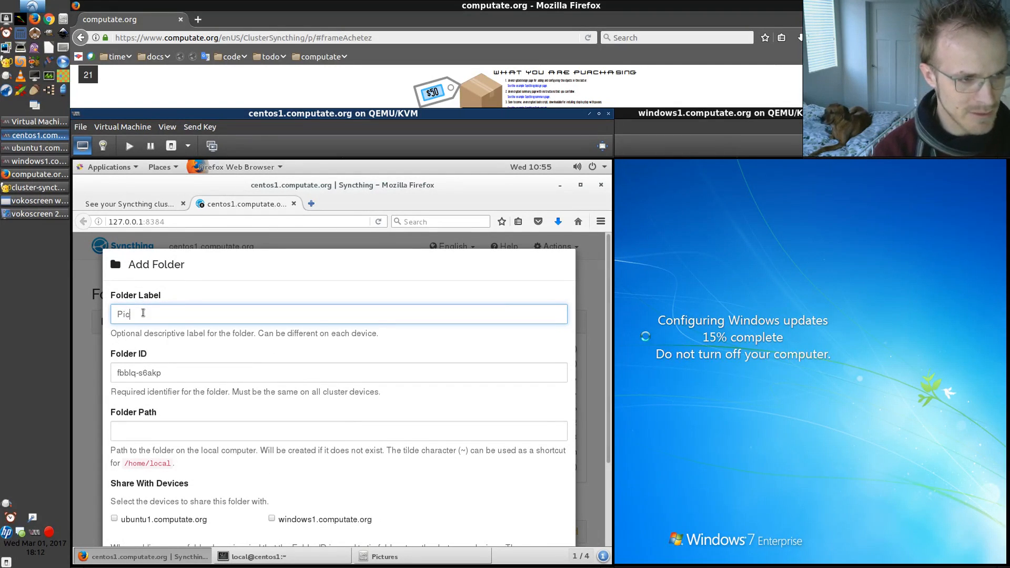
{"action": "key", "text": "Tab"}
{"action": "key", "text": "Tab"}
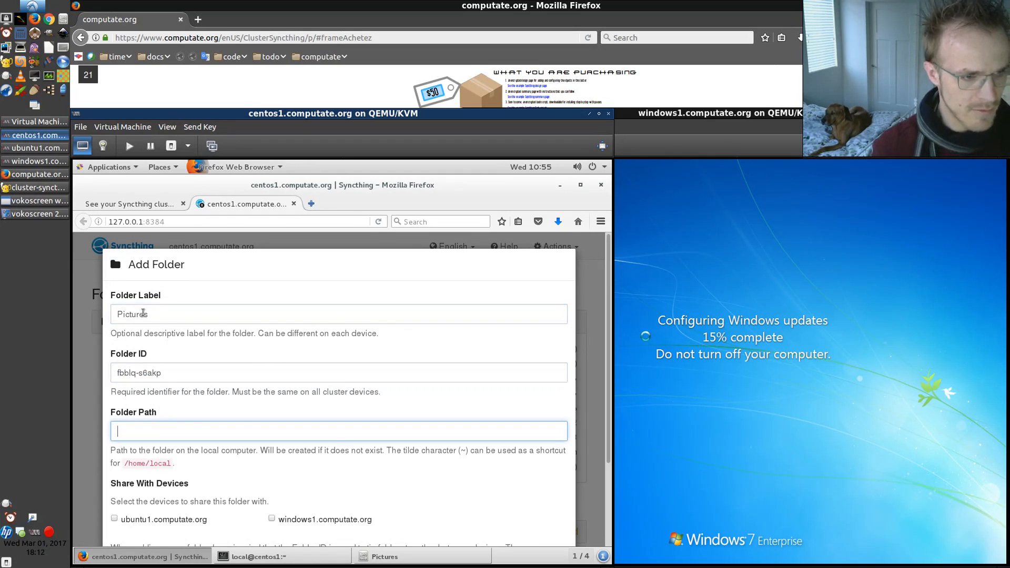
{"action": "key", "text": "ctrl+v"}
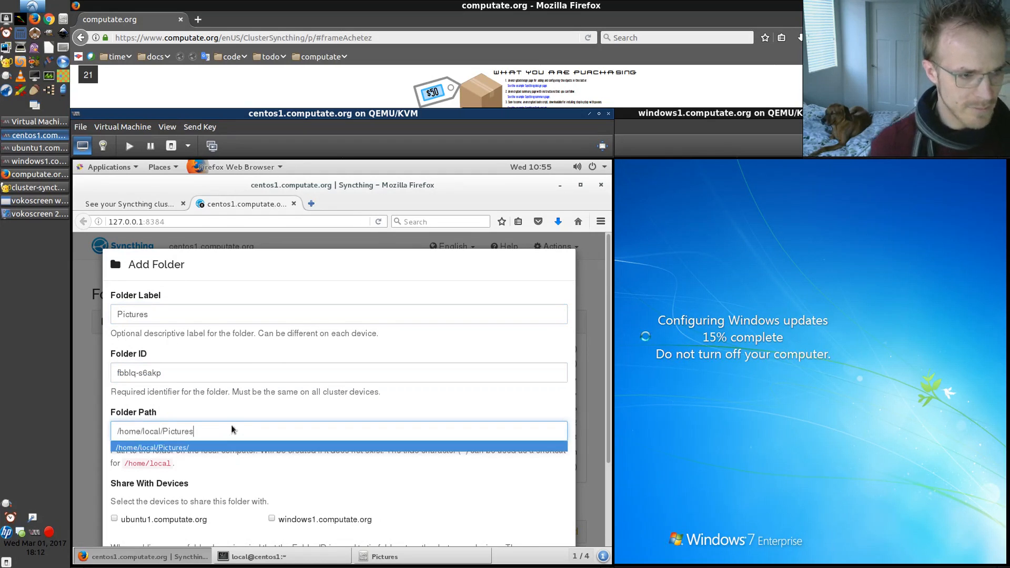
{"action": "left_click", "coordinate": [181, 447]}
Share the new Pictures folder with ubuntu1.computate.org and windows1.computate.org and save it
{"action": "scroll", "coordinate": [232, 489], "scroll_direction": "down", "scroll_amount": 3}
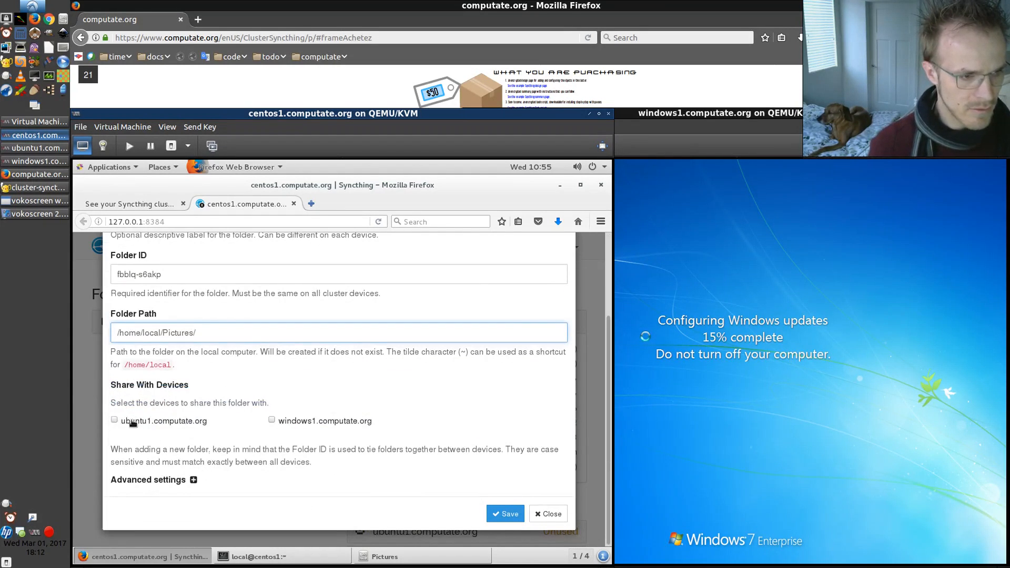
{"action": "left_click", "coordinate": [116, 421]}
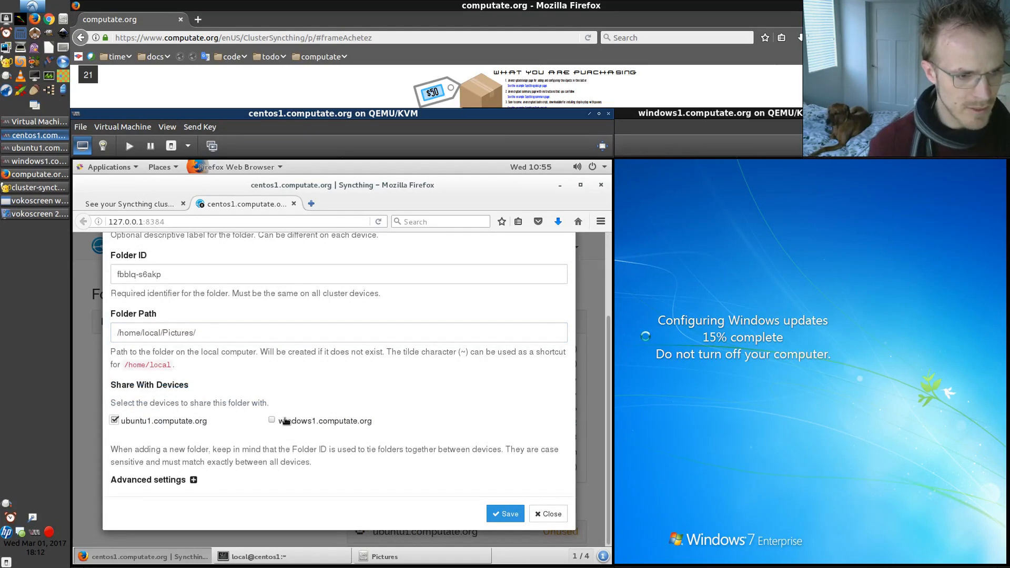
{"action": "left_click", "coordinate": [272, 420]}
{"action": "left_click", "coordinate": [503, 513]}
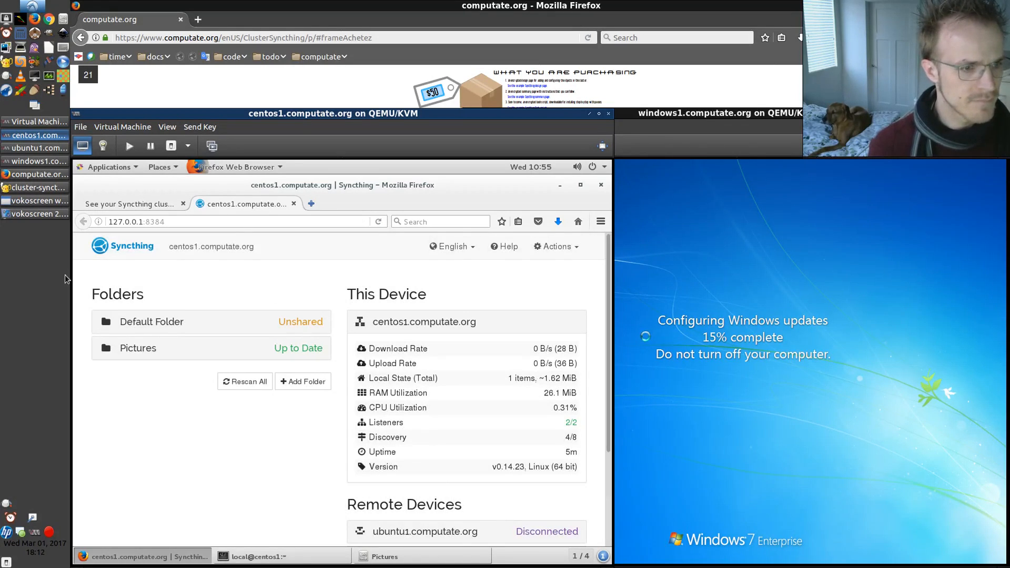
On ubuntu1, select the Pictures folder's path in the file manager's location bar and return to Firefox
{"action": "left_click", "coordinate": [30, 150]}
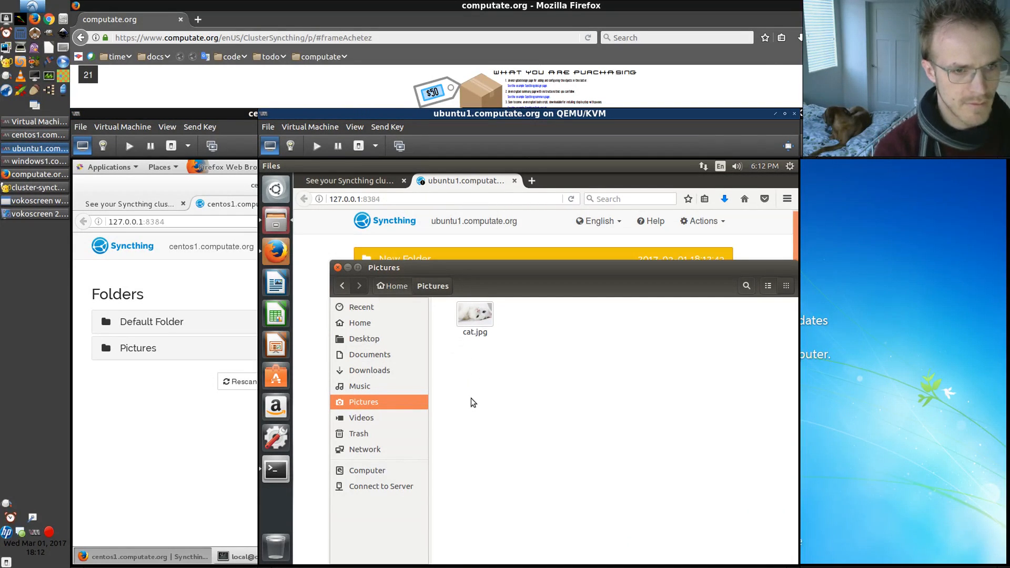
{"action": "key", "text": "ctrl+l"}
{"action": "key", "text": "ctrl+c"}
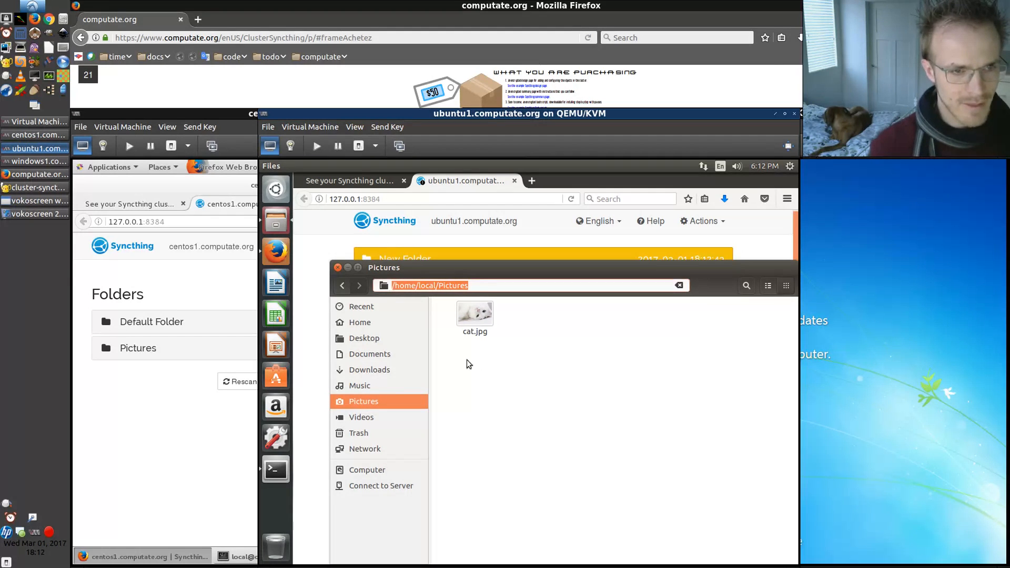
{"action": "left_click", "coordinate": [335, 246]}
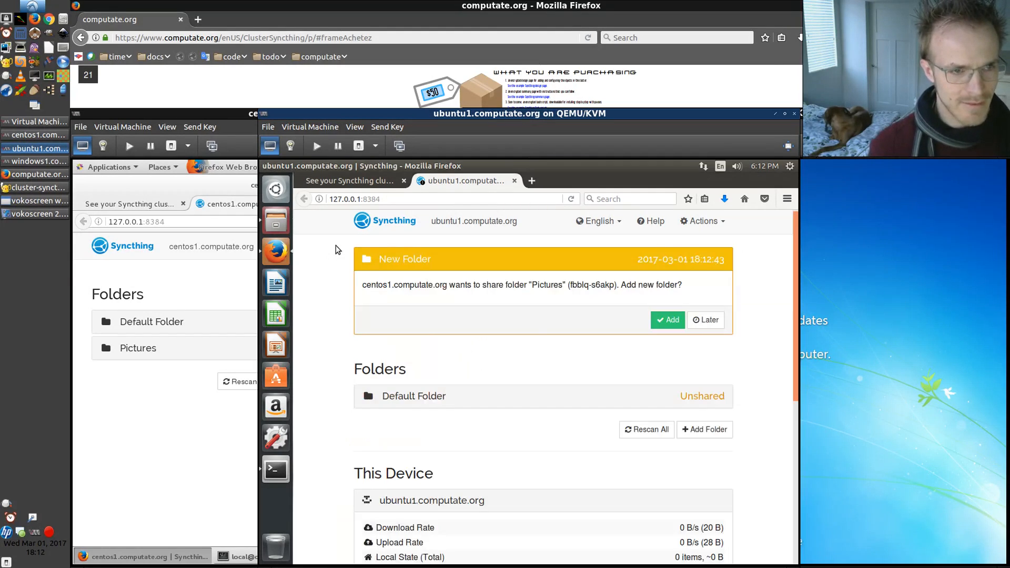
Accept centos1's shared Pictures folder on ubuntu1, setting its path to /home/local/Pictures/
{"action": "left_click", "coordinate": [661, 318]}
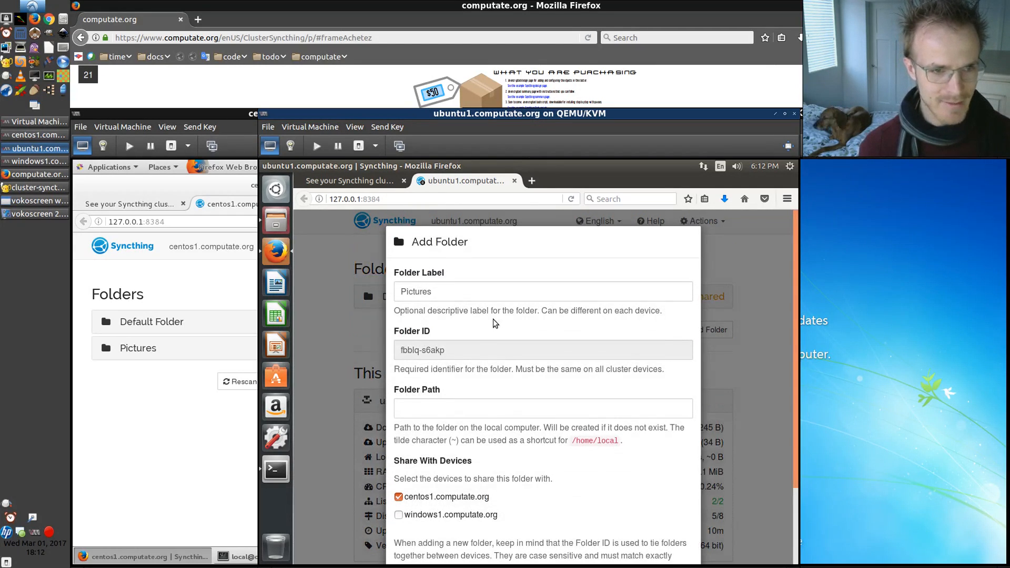
{"action": "left_click", "coordinate": [455, 409]}
{"action": "key", "text": "ctrl+v"}
{"action": "left_click", "coordinate": [450, 425]}
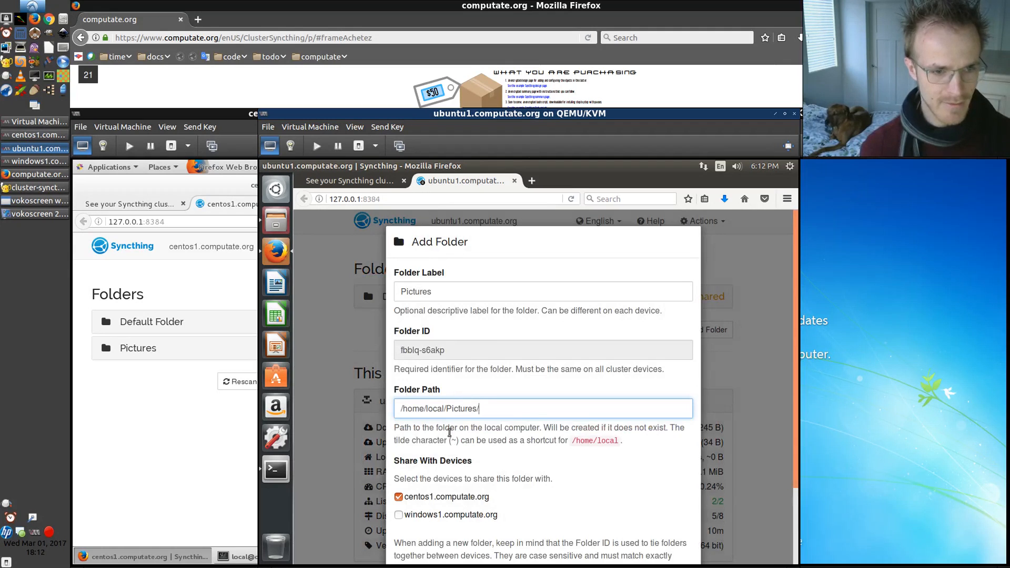
Also share the Pictures folder with windows1.computate.org and save it
{"action": "scroll", "coordinate": [421, 474], "scroll_direction": "down", "scroll_amount": 2}
{"action": "left_click", "coordinate": [398, 448]}
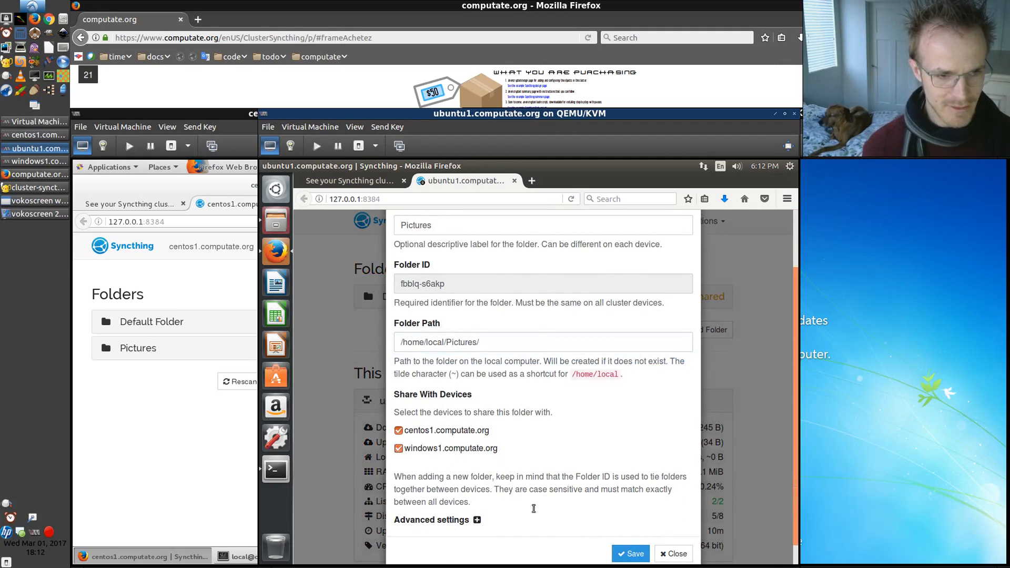
{"action": "left_click", "coordinate": [630, 553]}
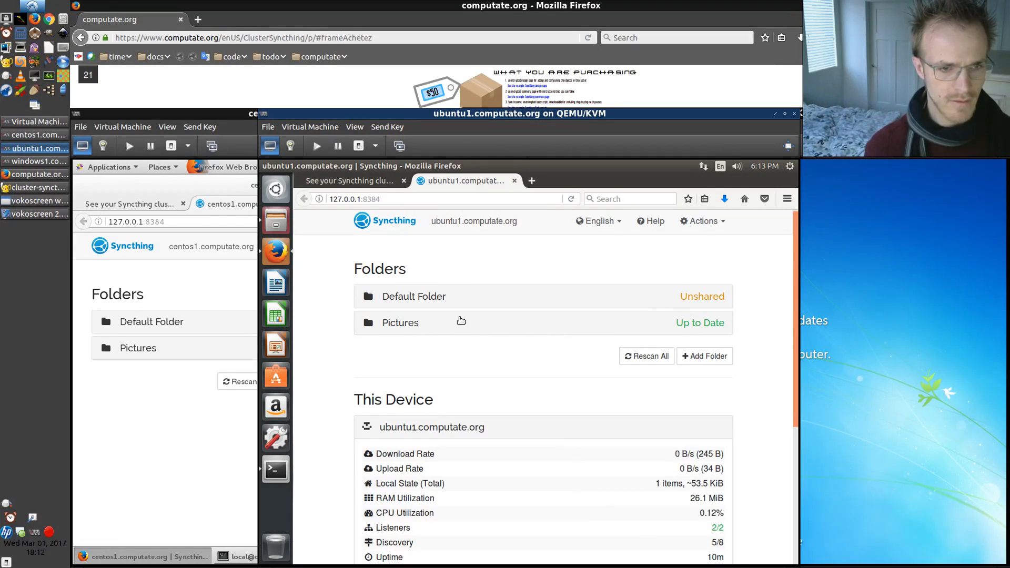
Check the Pictures folders in the file managers on ubuntu1 and centos1
{"action": "left_click", "coordinate": [280, 221]}
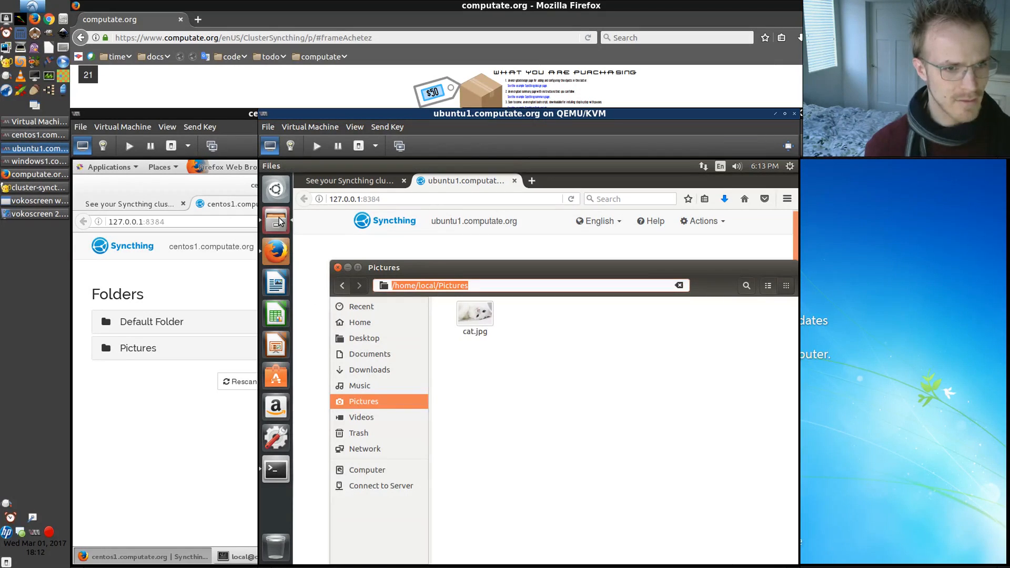
{"action": "left_click", "coordinate": [188, 521]}
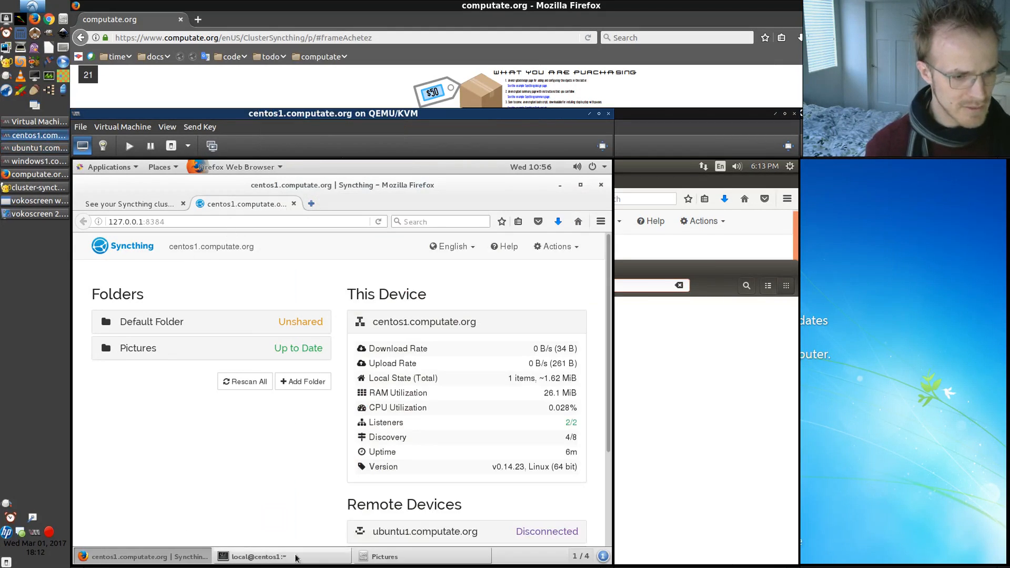
{"action": "left_click", "coordinate": [368, 556]}
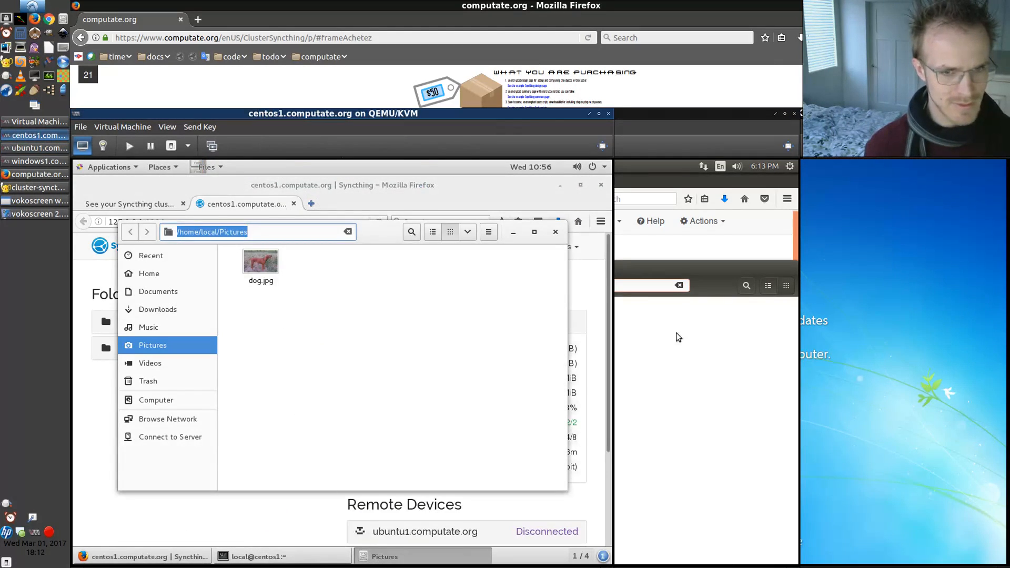
{"action": "left_click", "coordinate": [673, 241]}
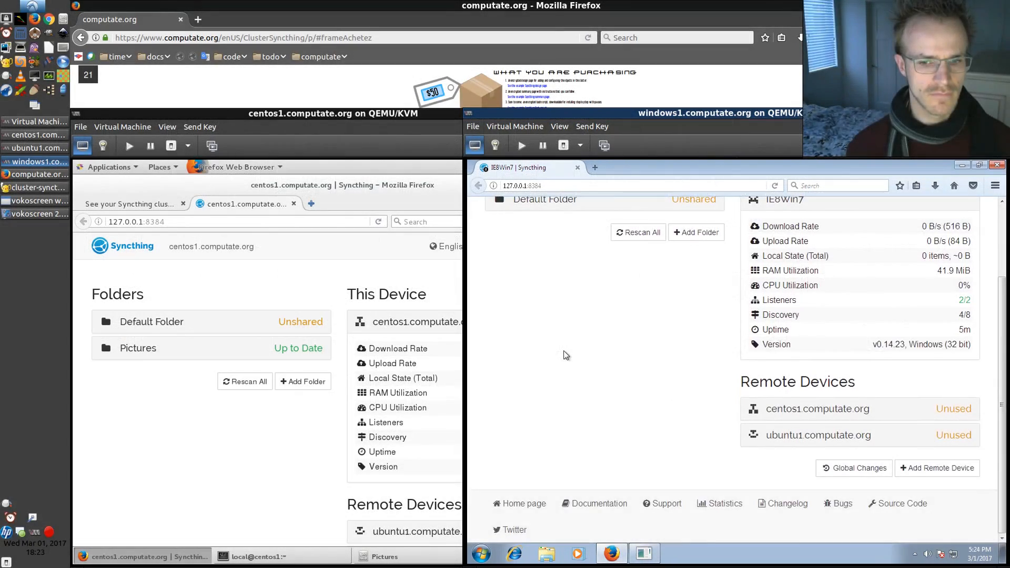
On windows1, stop the running Syncthing process in its console window
{"action": "scroll", "coordinate": [565, 355], "scroll_direction": "up", "scroll_amount": 3}
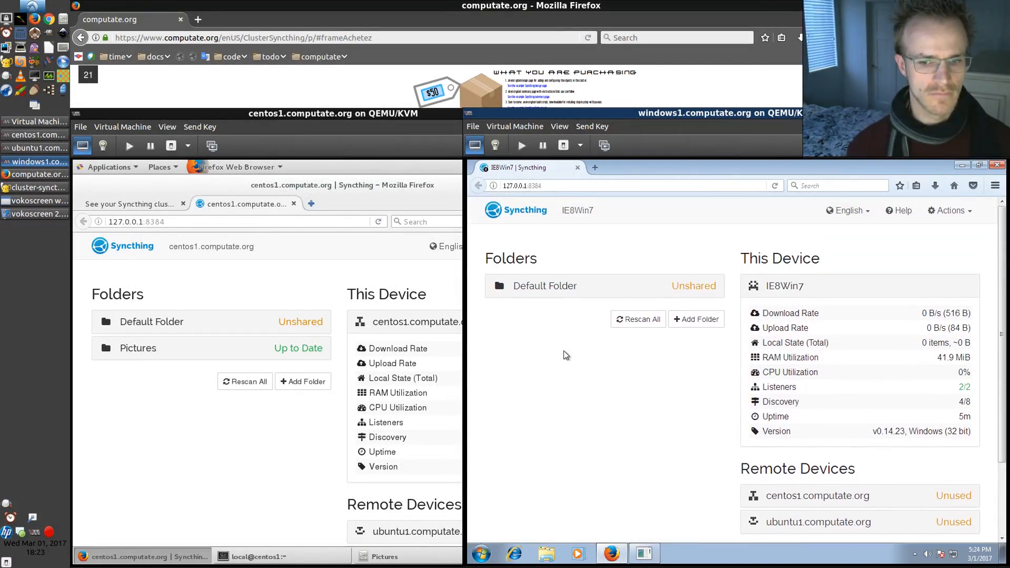
{"action": "scroll", "coordinate": [565, 354], "scroll_direction": "down", "scroll_amount": 3}
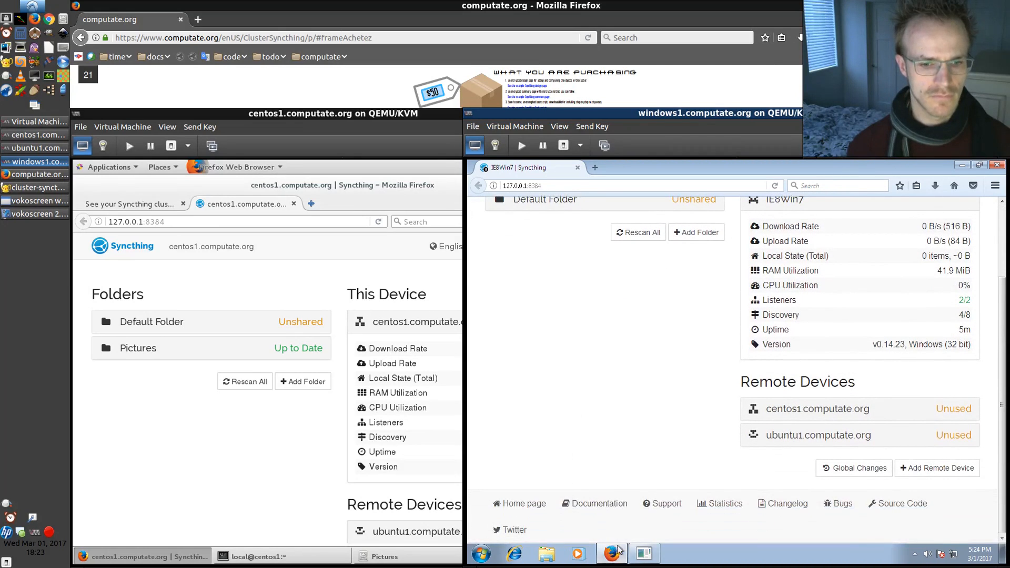
{"action": "left_click", "coordinate": [644, 553]}
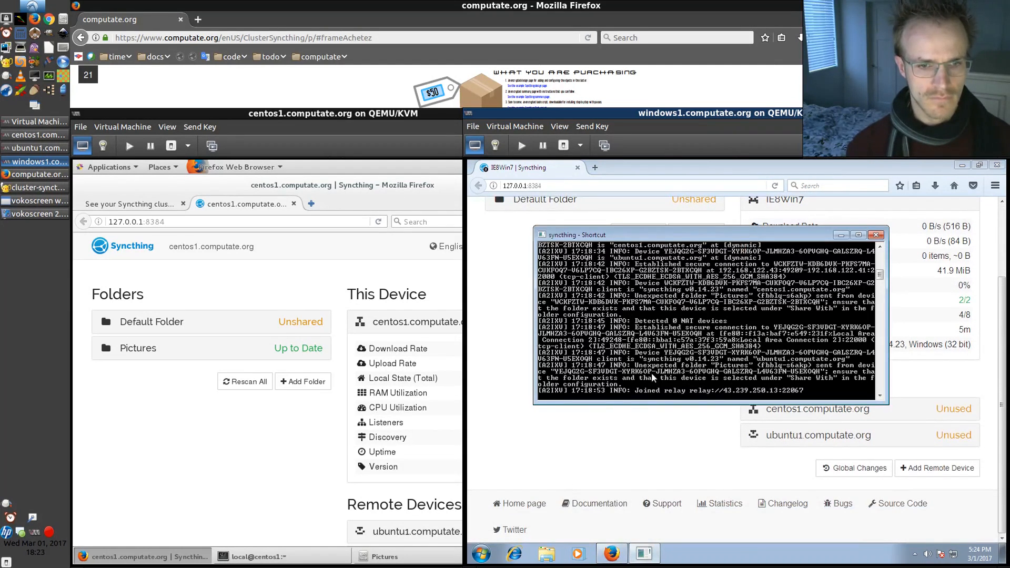
{"action": "key", "text": "ctrl+c"}
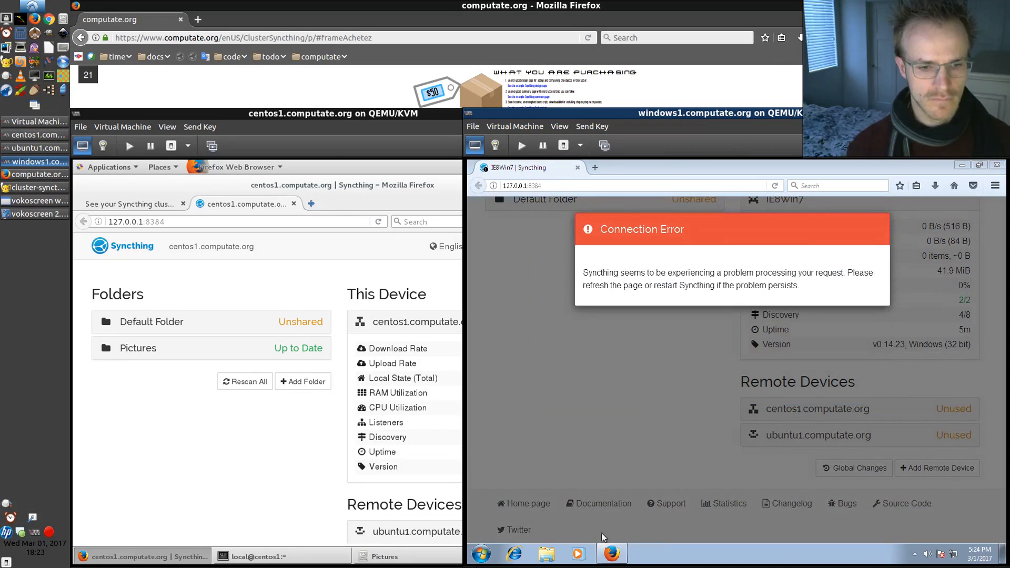
Restart Syncthing by running syncthing.exe from C:\Program Files\syncthing and allowing it to run
{"action": "left_click", "coordinate": [546, 553]}
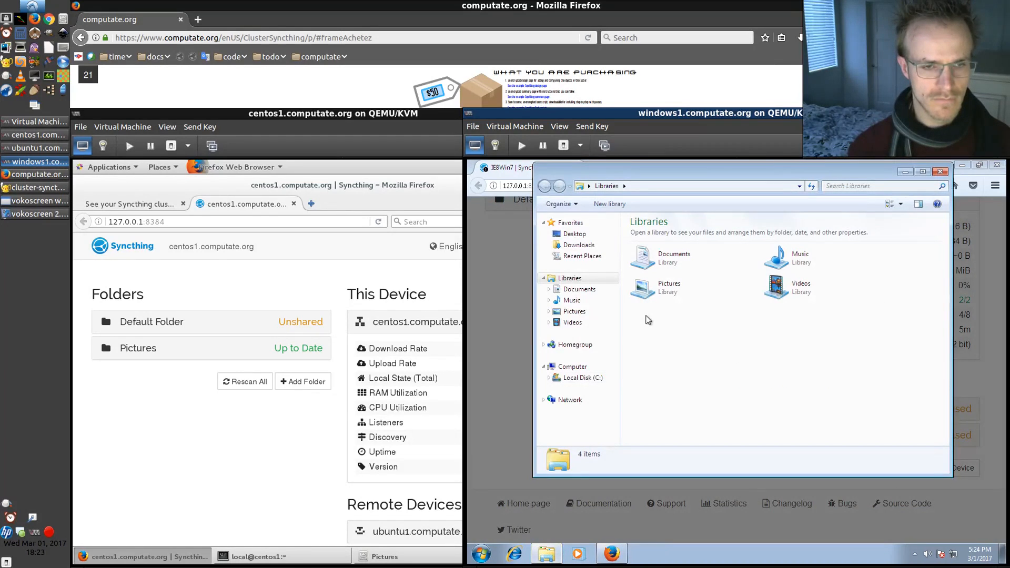
{"action": "left_click", "coordinate": [577, 379]}
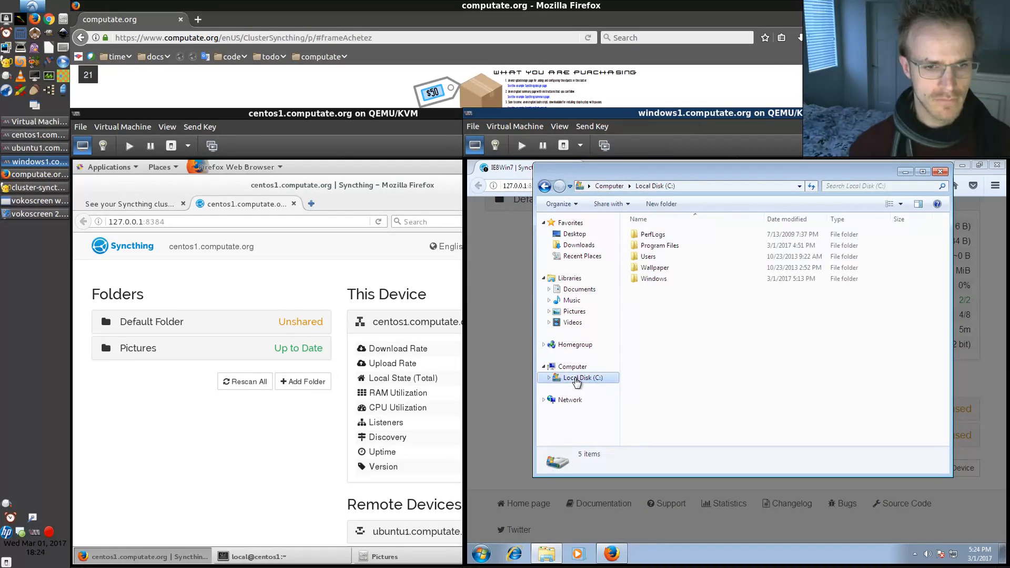
{"action": "double_click", "coordinate": [638, 246]}
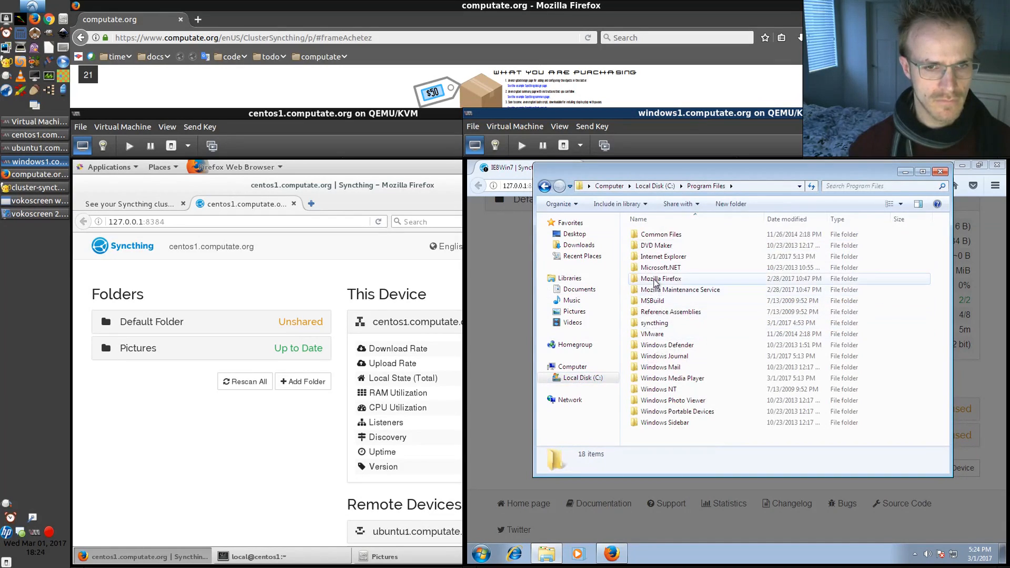
{"action": "double_click", "coordinate": [654, 323]}
{"action": "double_click", "coordinate": [653, 300]}
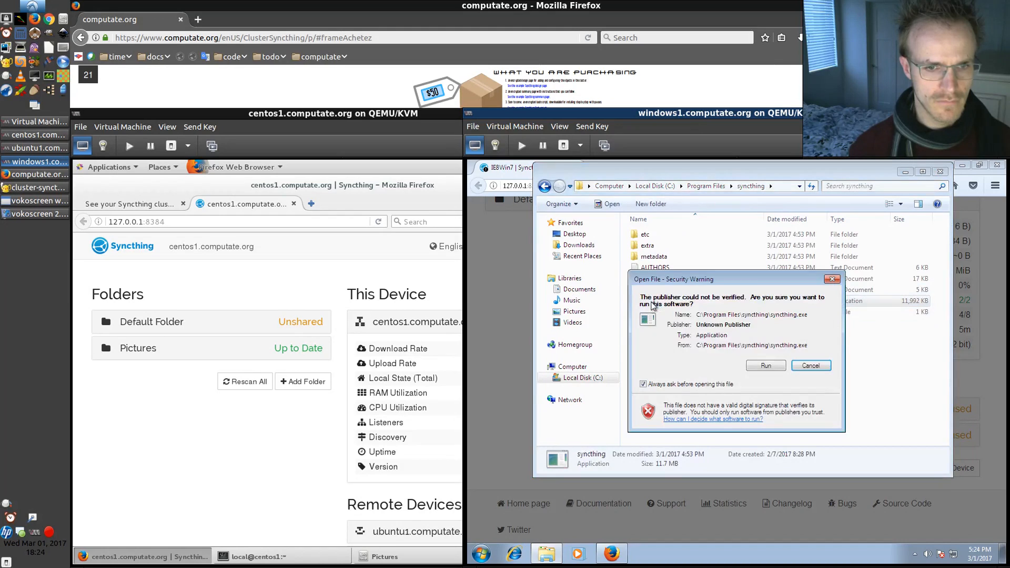
{"action": "left_click", "coordinate": [780, 365]}
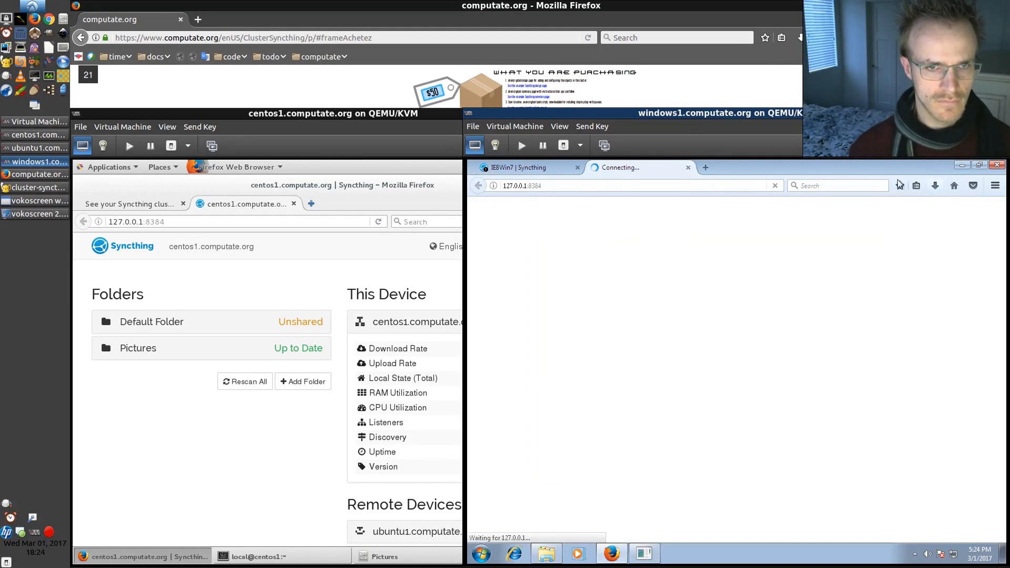
Close the duplicate Syncthing browser tab and the Explorer window
{"action": "left_click", "coordinate": [577, 167]}
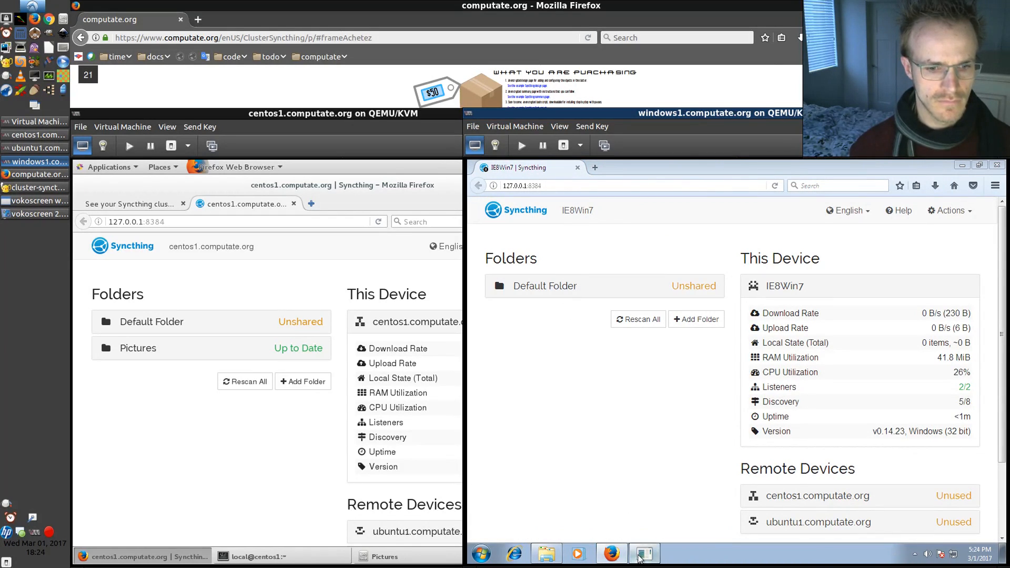
{"action": "left_click", "coordinate": [558, 557]}
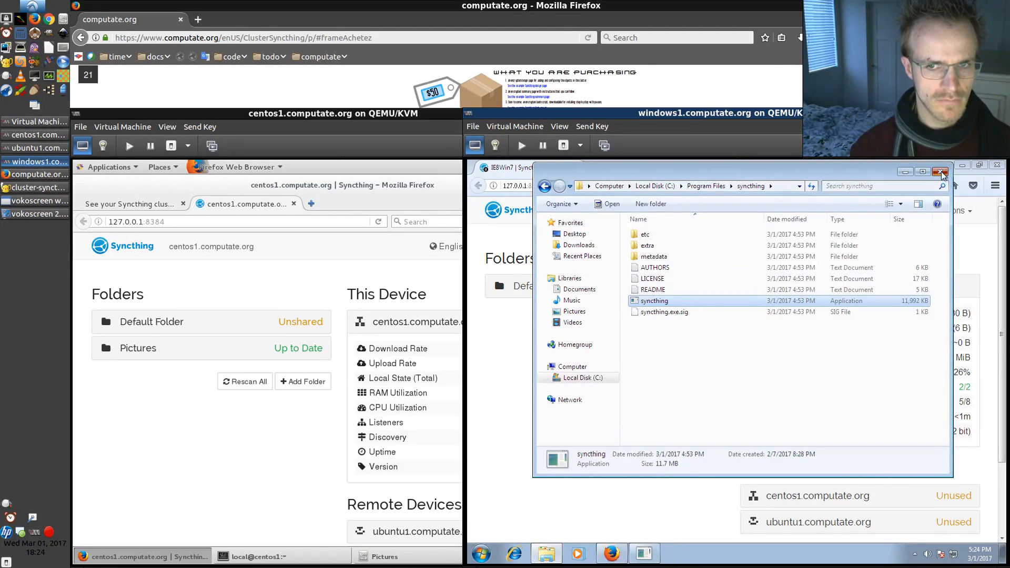
{"action": "left_click", "coordinate": [941, 173]}
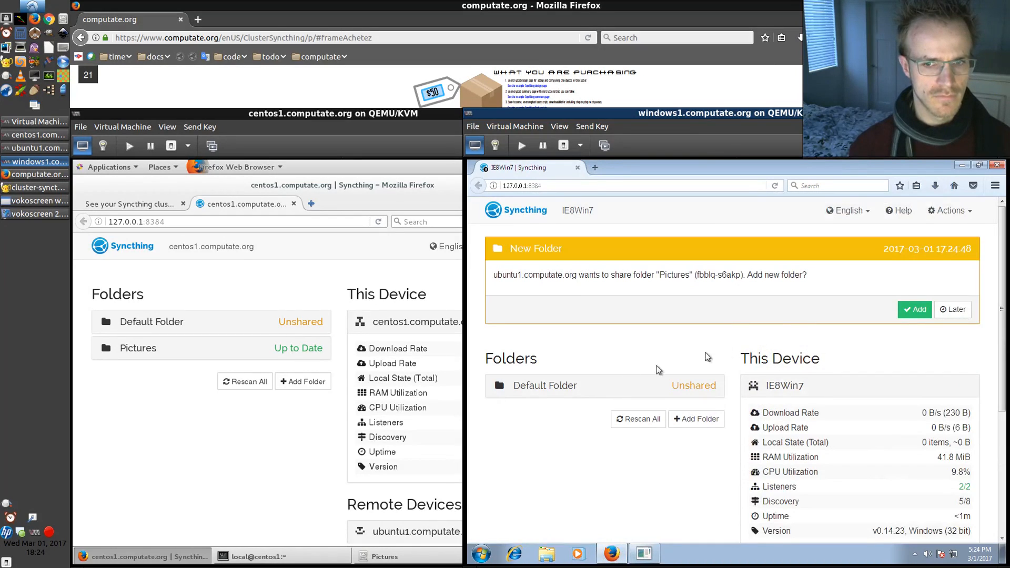
Accept ubuntu1's shared Pictures folder and copy the path of the IEUser My Pictures folder from Explorer
{"action": "left_click", "coordinate": [912, 310]}
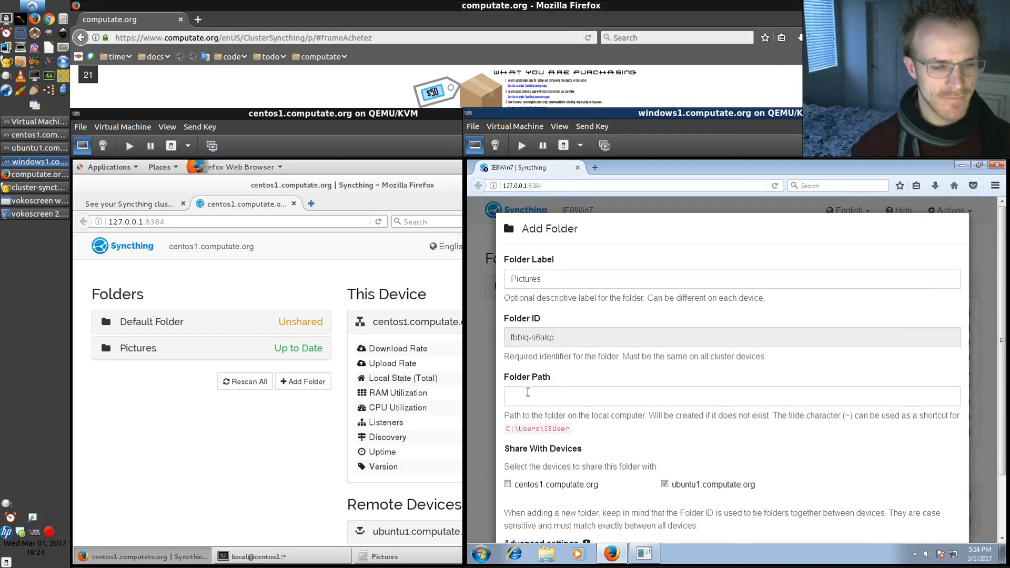
{"action": "left_click", "coordinate": [546, 553]}
{"action": "left_click", "coordinate": [574, 312]}
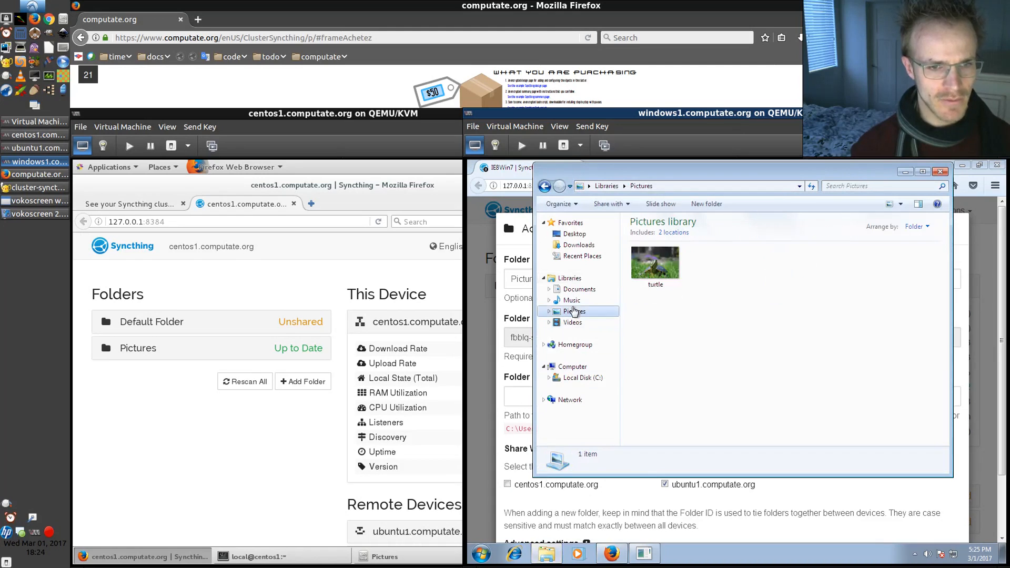
{"action": "left_click", "coordinate": [582, 377]}
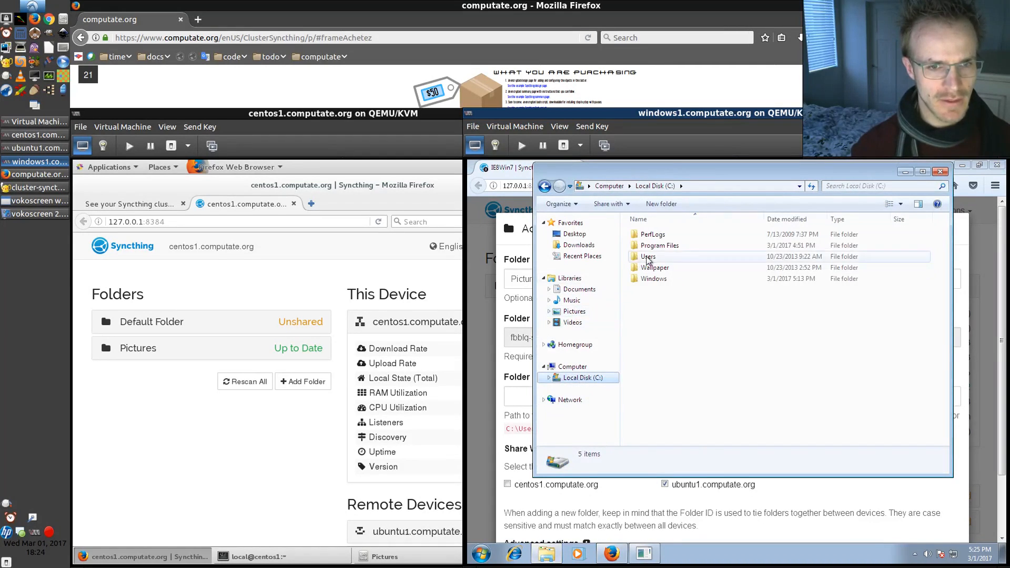
{"action": "double_click", "coordinate": [648, 257]}
{"action": "left_click", "coordinate": [648, 243]}
{"action": "double_click", "coordinate": [647, 237]}
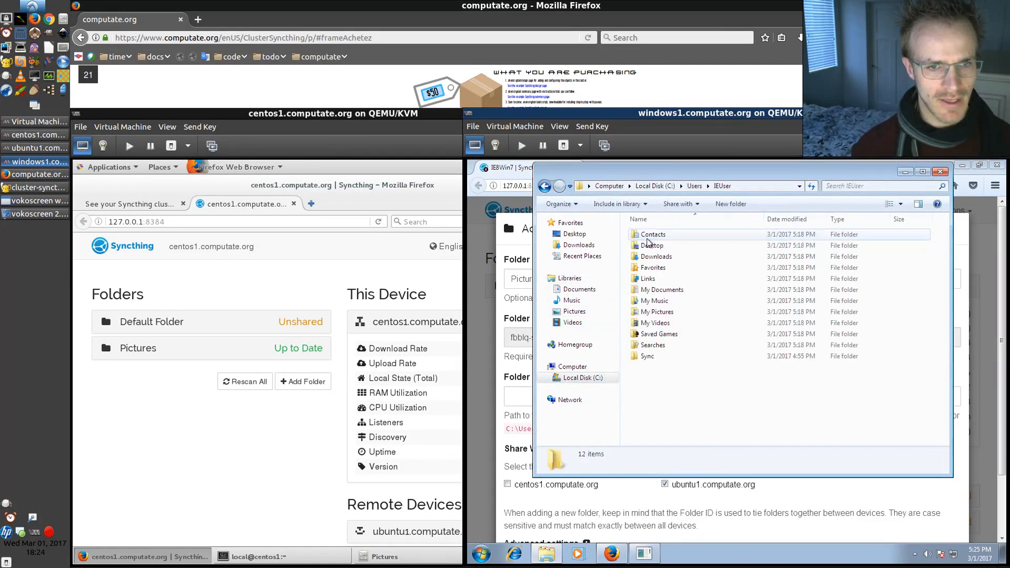
{"action": "double_click", "coordinate": [659, 312]}
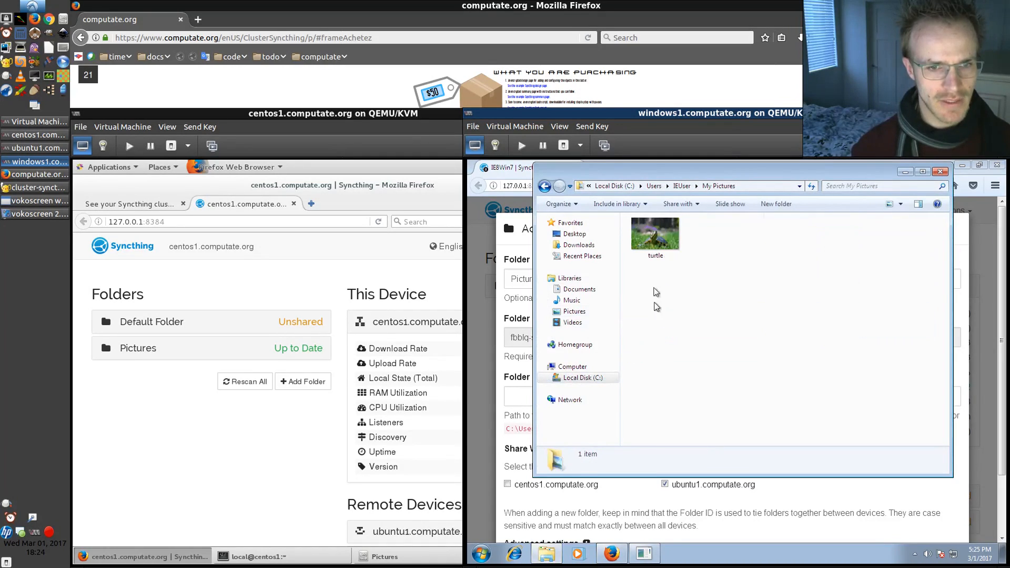
{"action": "left_click", "coordinate": [746, 187]}
Set the folder path to C:\Users\IEUser\Pictures\, also share it with centos1.computate.org, and save the folder
{"action": "left_click", "coordinate": [517, 392]}
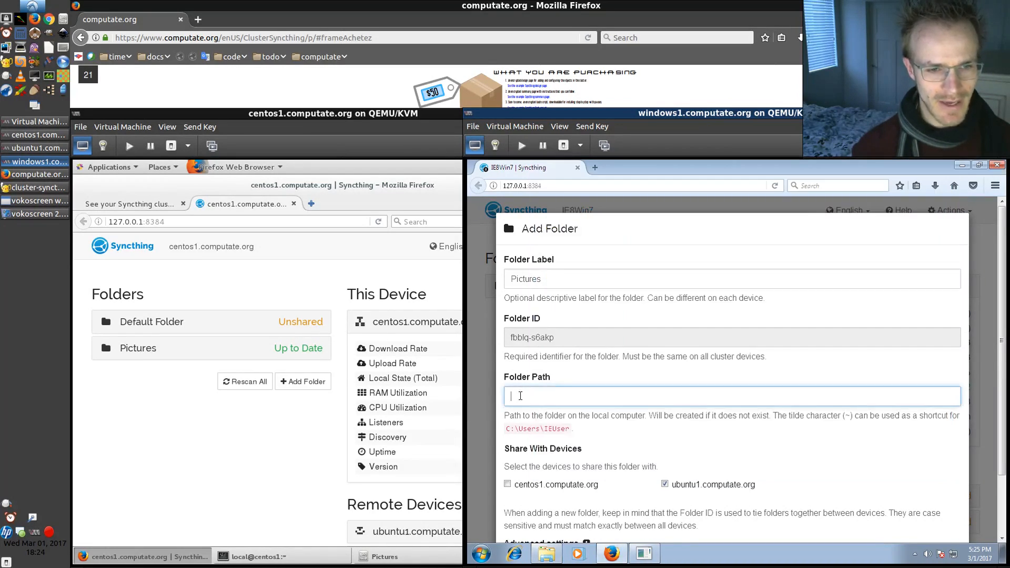
{"action": "key", "text": "ctrl+v"}
{"action": "type", "text": "\\"}
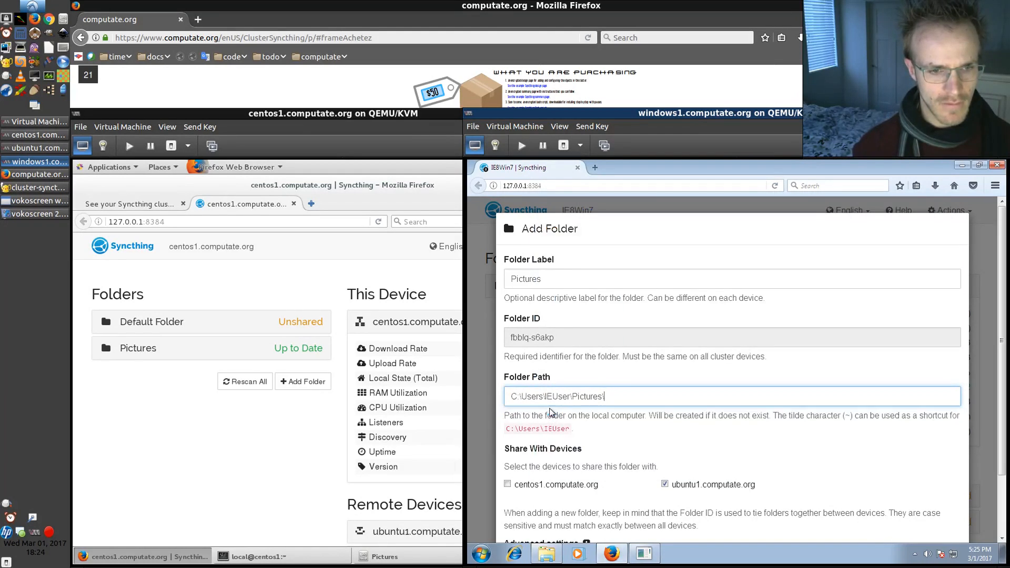
{"action": "left_click", "coordinate": [507, 484]}
{"action": "scroll", "coordinate": [518, 494], "scroll_direction": "down", "scroll_amount": 3}
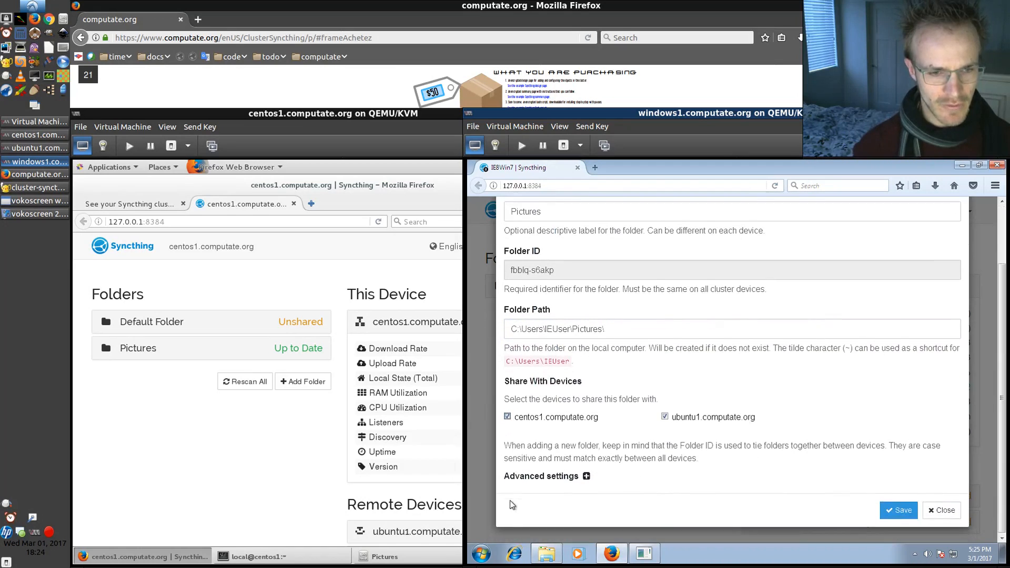
{"action": "left_click", "coordinate": [891, 511]}
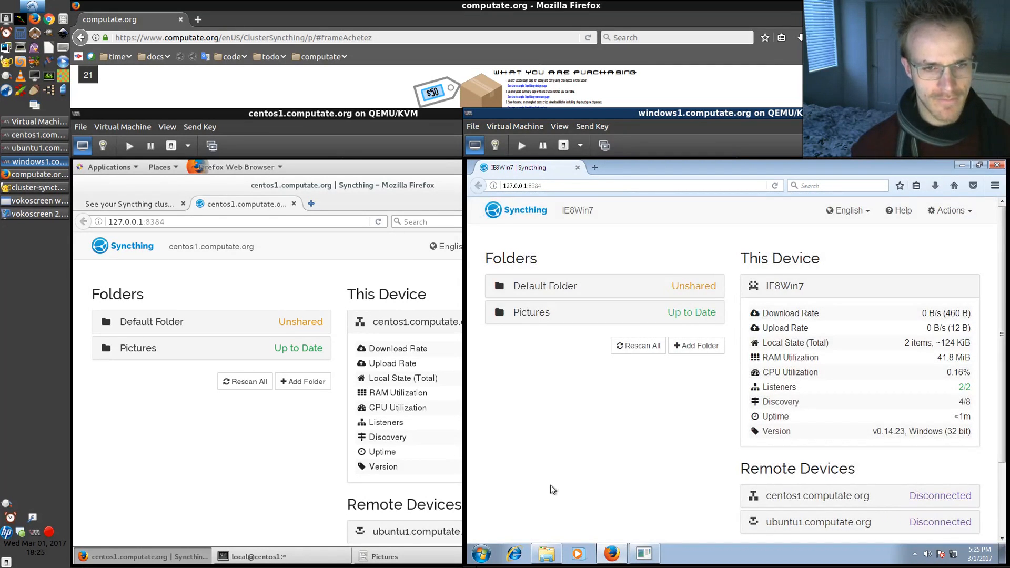
Reopen the My Pictures Explorer window to check its contents
{"action": "left_click", "coordinate": [546, 553]}
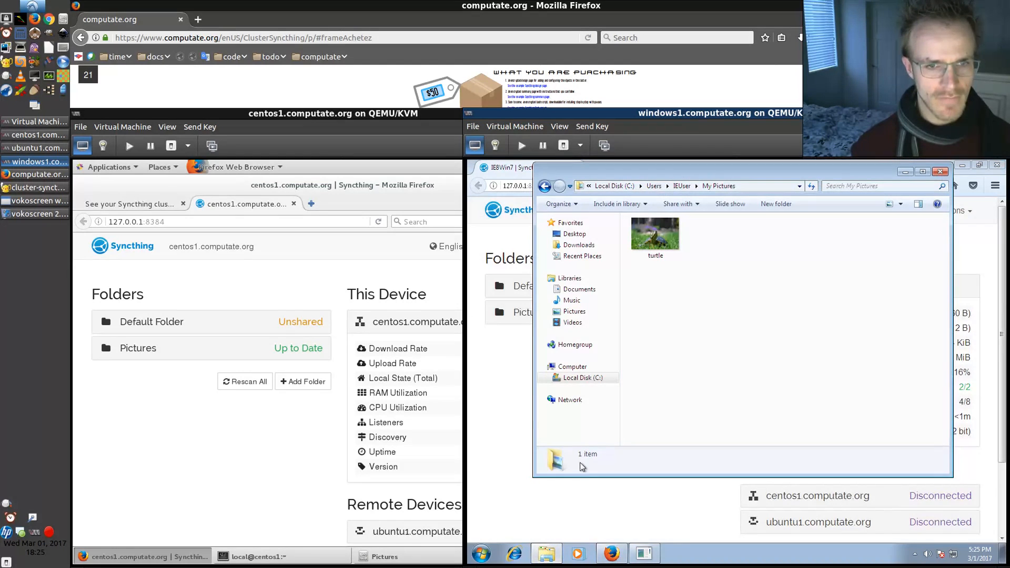